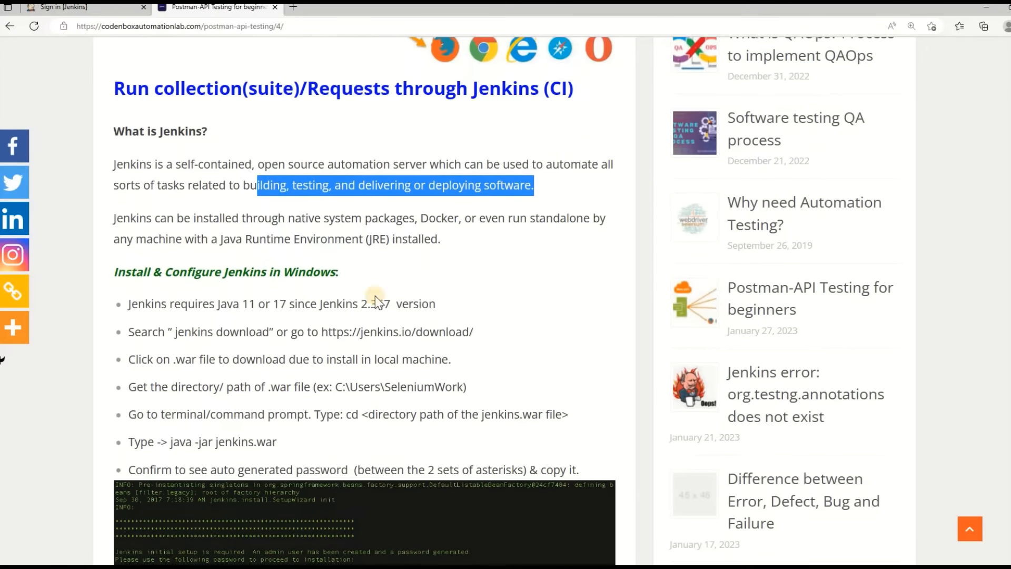
Step: Read the article's paragraph on how Jenkins can be installed: native system packages, Docker, or standalone with a Java Runtime Environment
drag(189, 219, 567, 231)
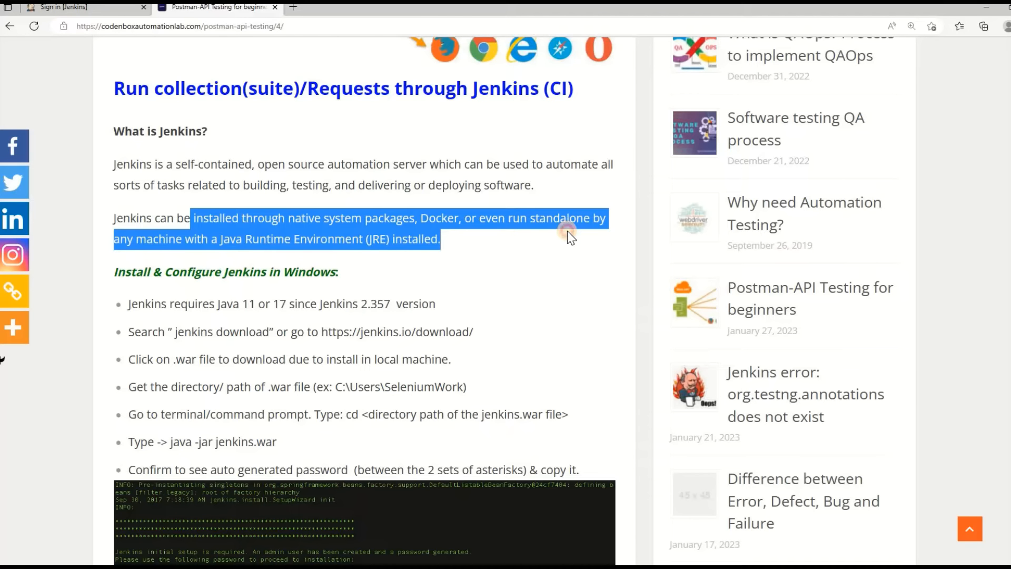
drag(194, 240, 439, 245)
click(439, 251)
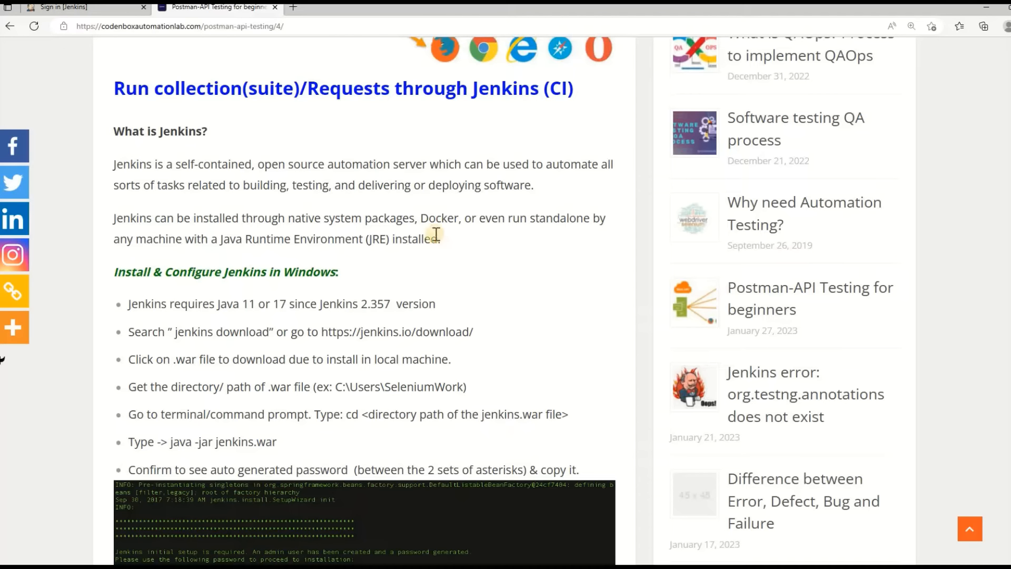
drag(196, 218, 412, 224)
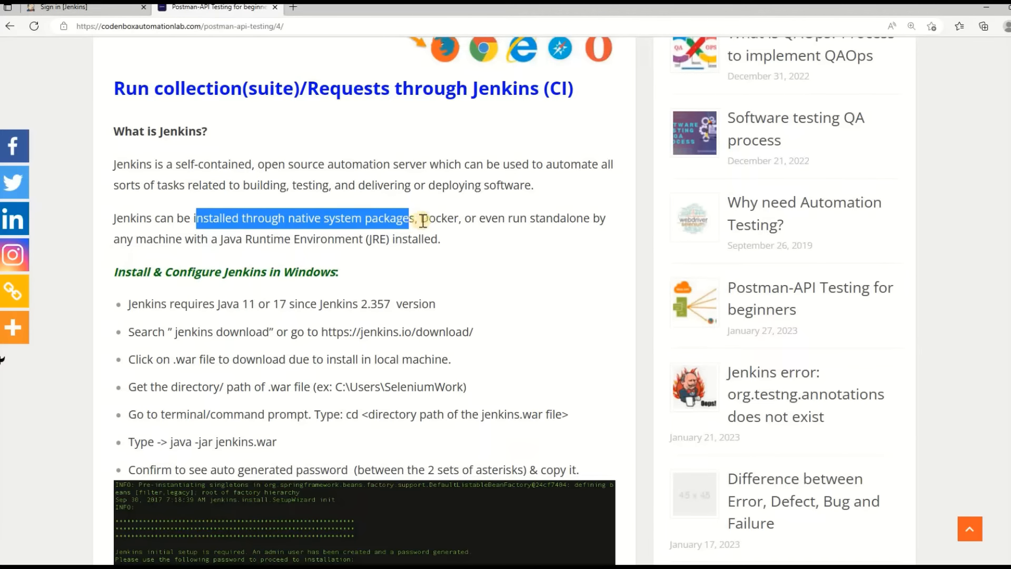
drag(419, 219, 468, 220)
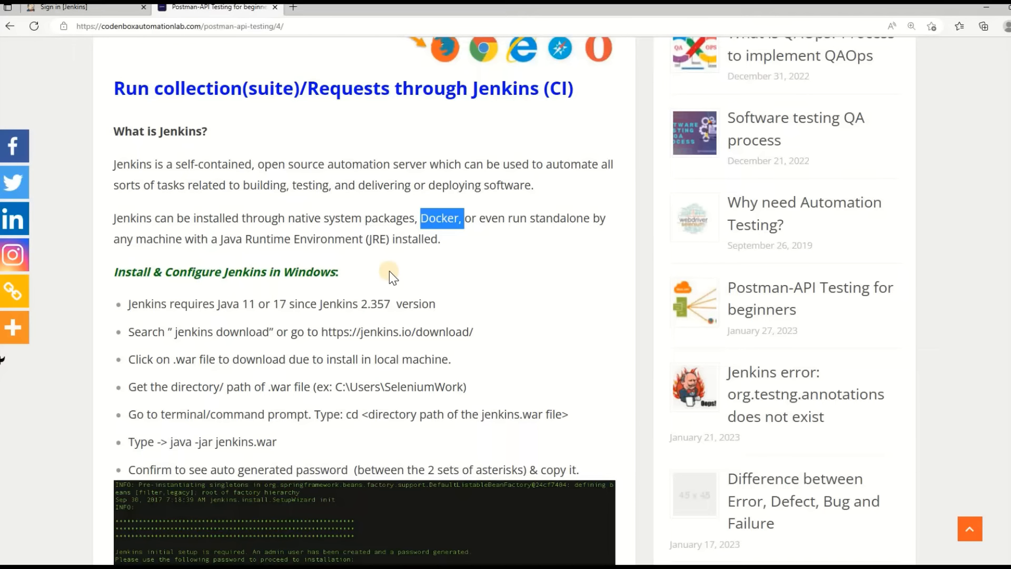
Step: Look over the "Install & Configure Jenkins in Windows" section and its list of setup instructions
scroll(387, 258, down, 2)
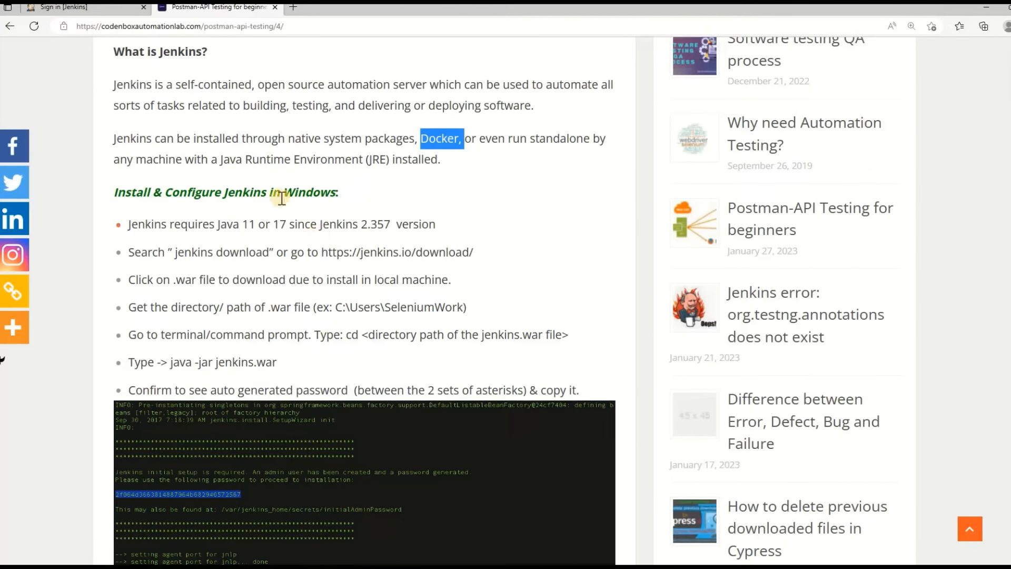
drag(173, 192, 345, 196)
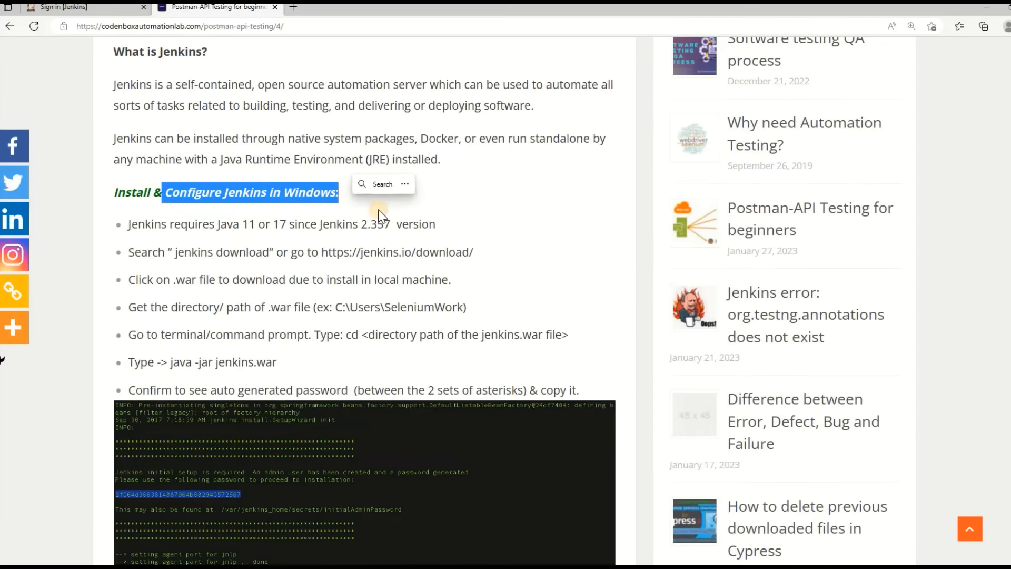
scroll(289, 158, down, 2)
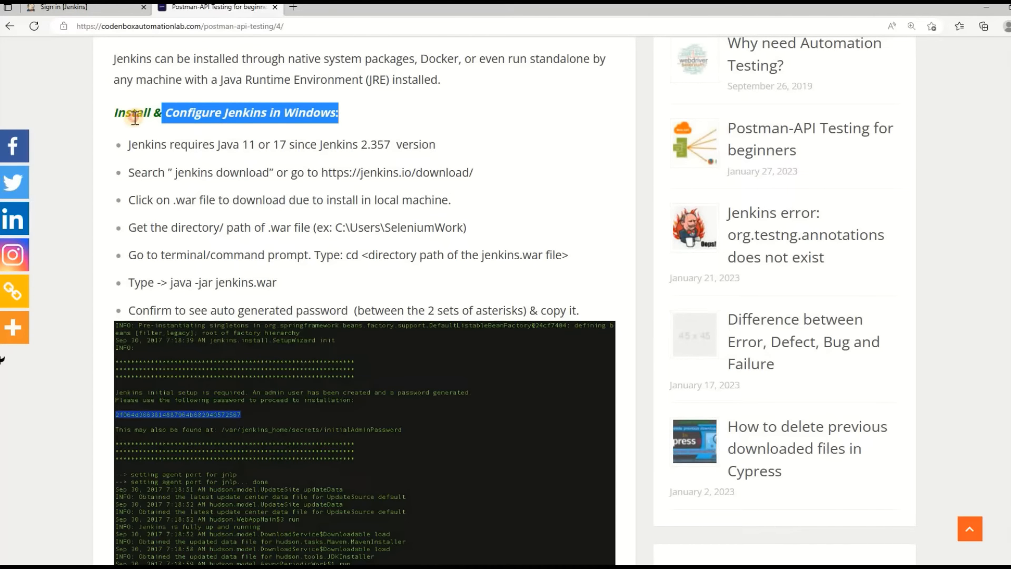
click(119, 114)
drag(116, 113, 336, 113)
scroll(174, 202, down, 2)
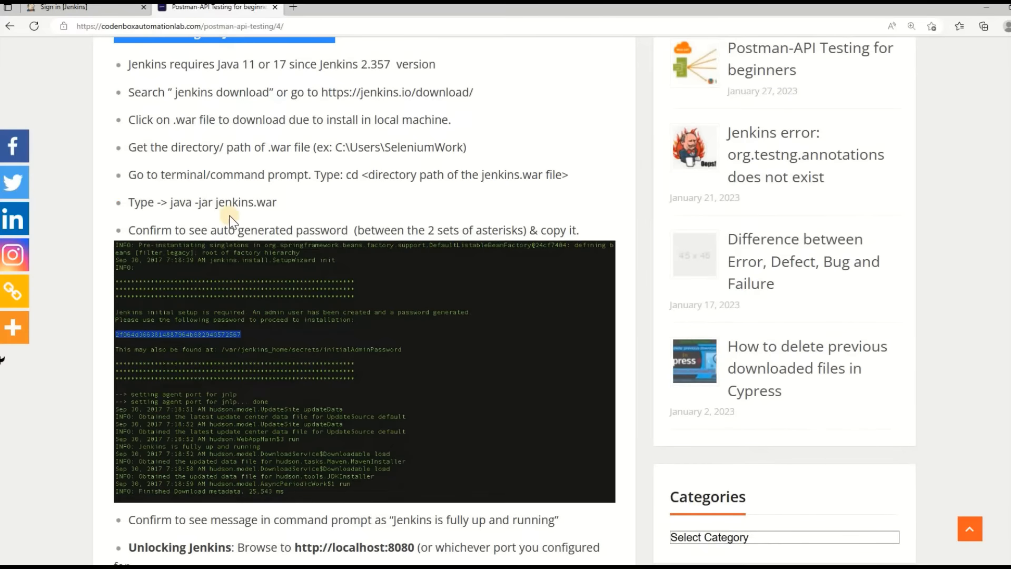
scroll(258, 224, up, 2)
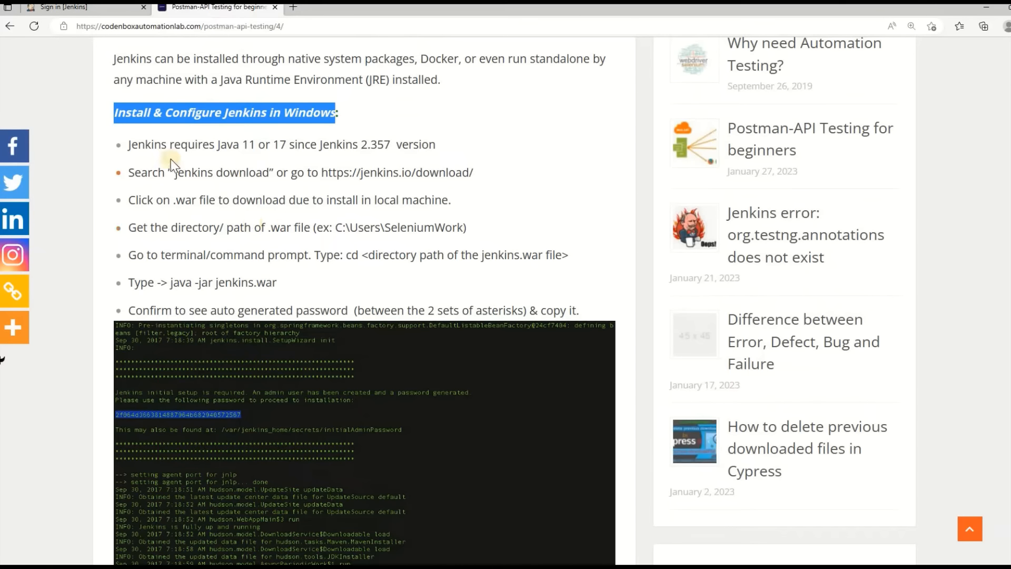
Step: Examine the Java version requirement for Jenkins 2.357 and the article's note on the installed JRE
click(466, 145)
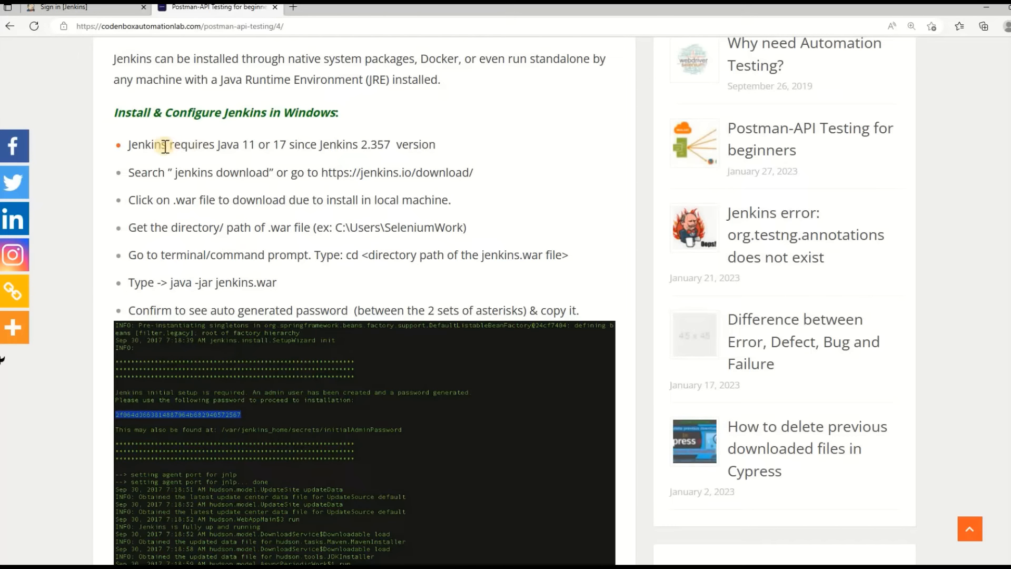
drag(166, 146, 347, 151)
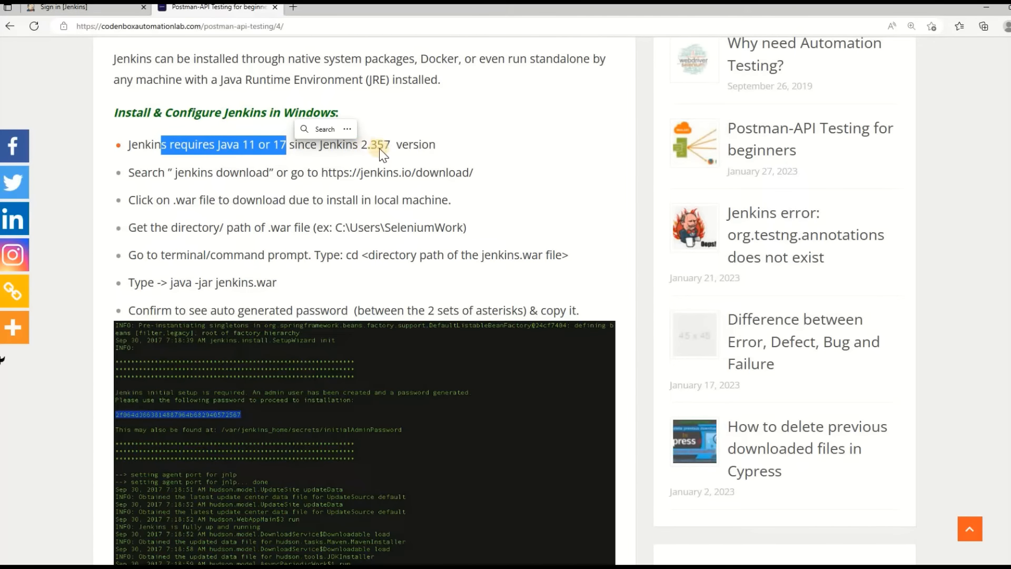
click(370, 148)
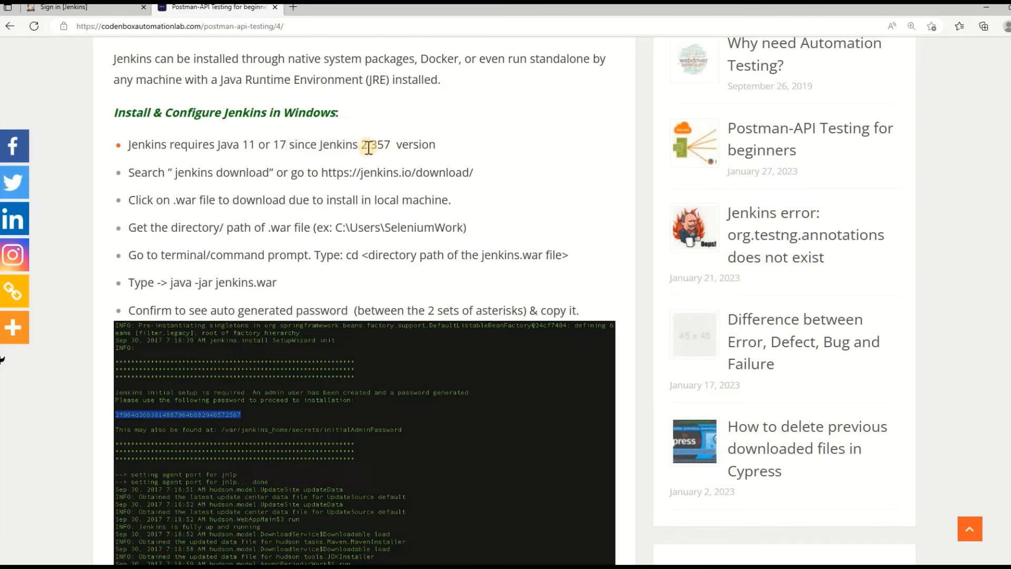
drag(361, 146, 407, 148)
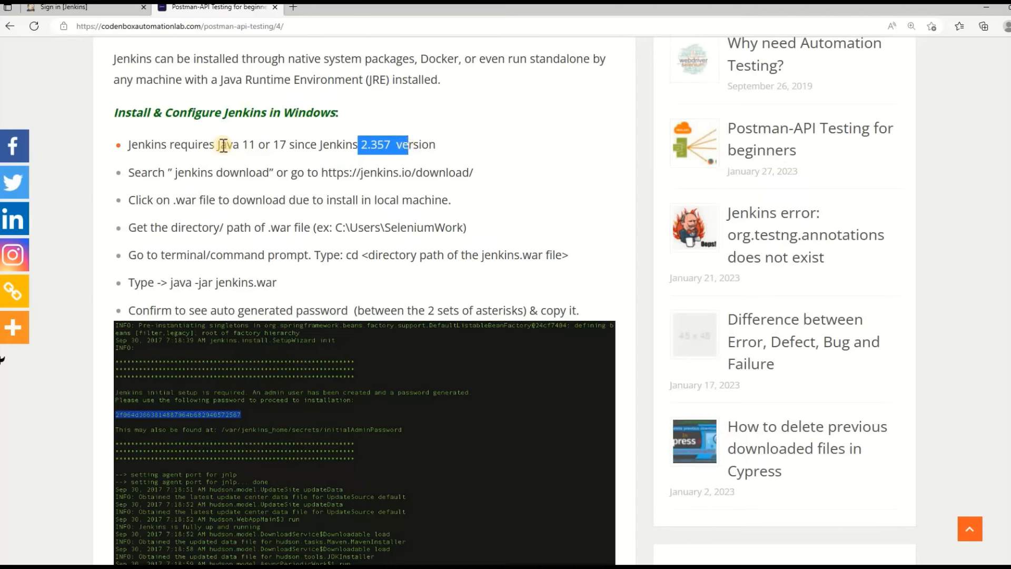
drag(219, 146, 252, 145)
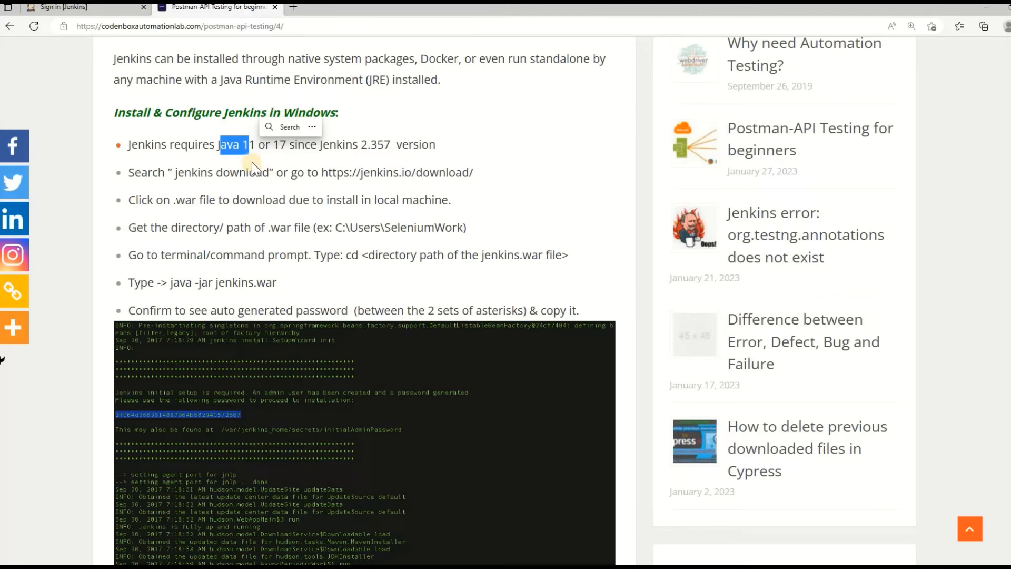
drag(367, 80, 418, 80)
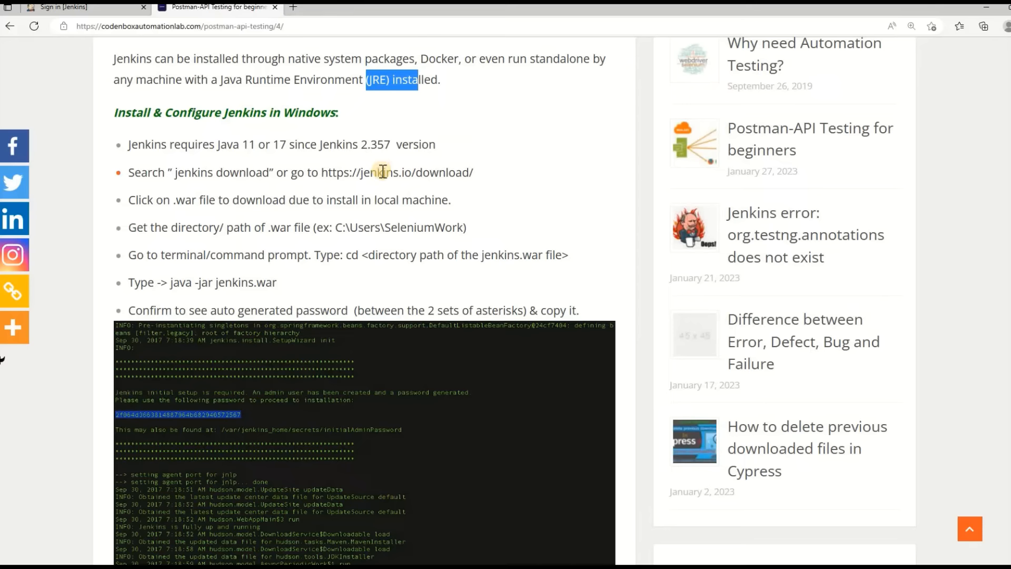
drag(436, 145, 134, 136)
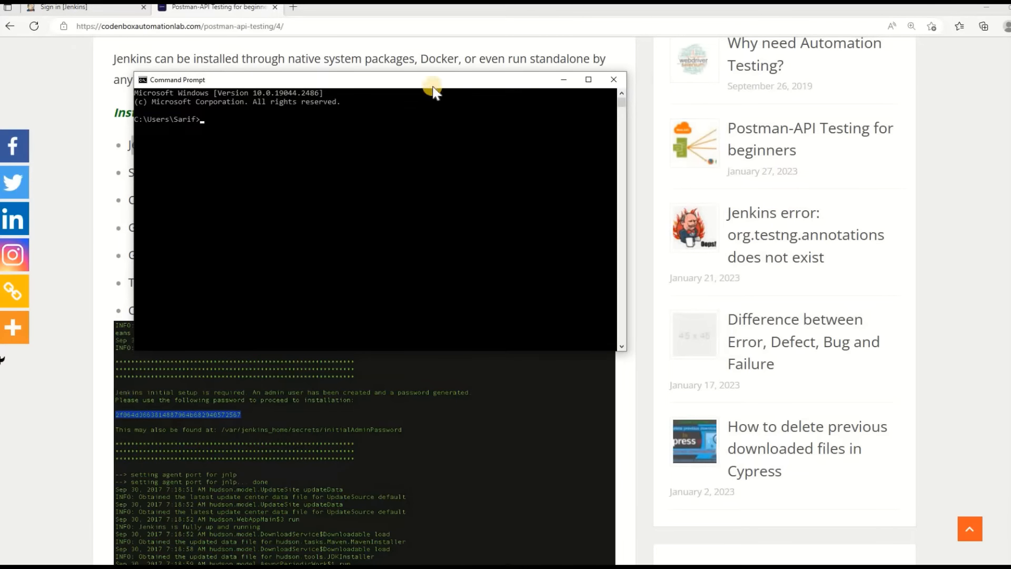
Step: Check the installed Java version by running java -version in Command Prompt, and close the window
drag(453, 80, 624, 102)
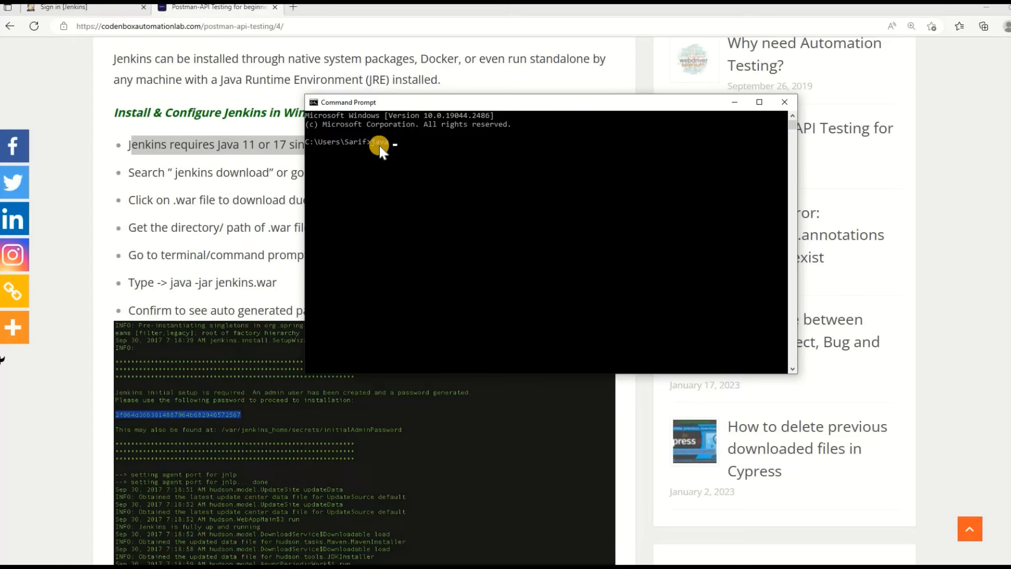
text(java -version)
key(Return)
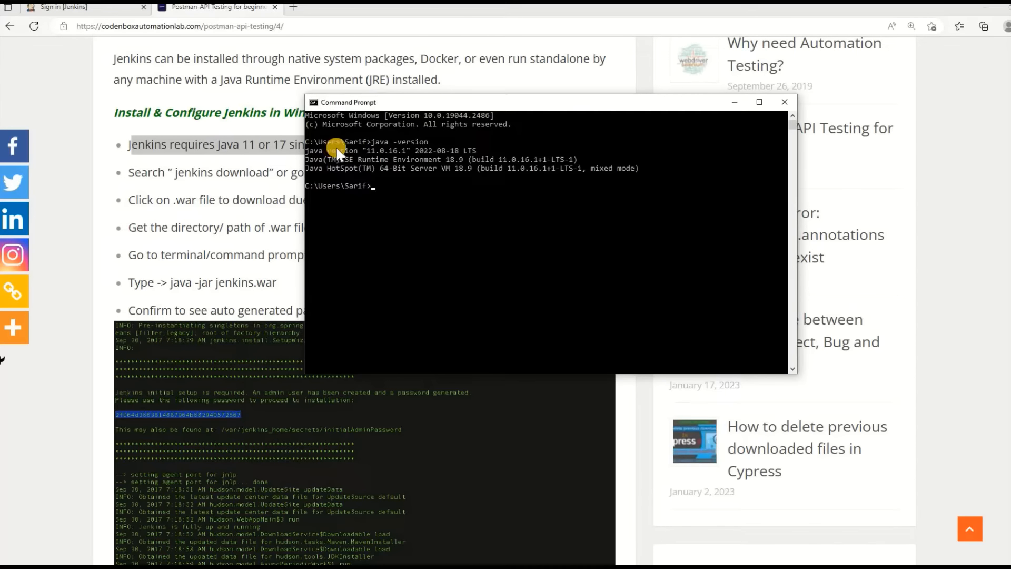
drag(358, 150, 405, 150)
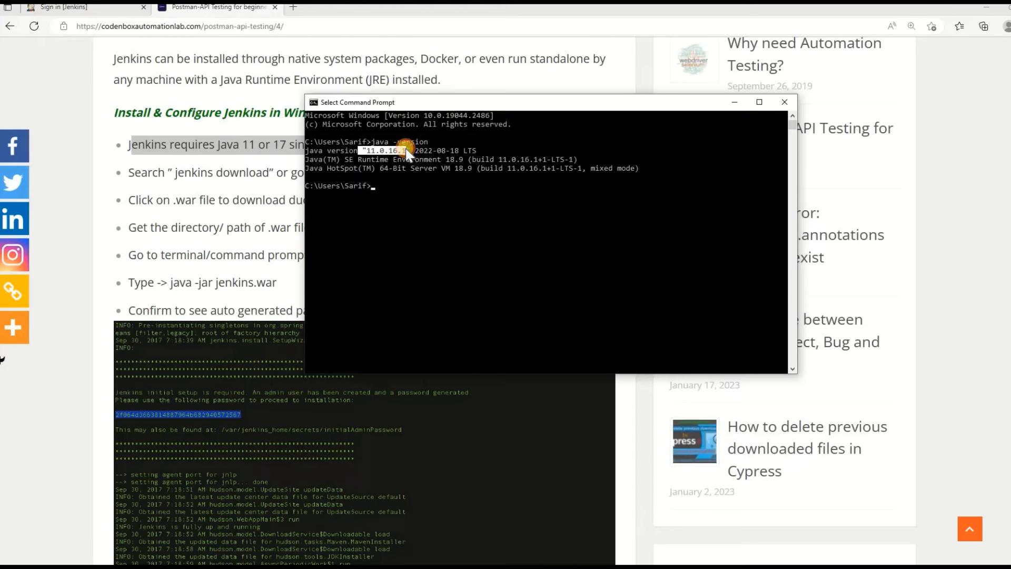
drag(406, 152, 362, 156)
click(785, 102)
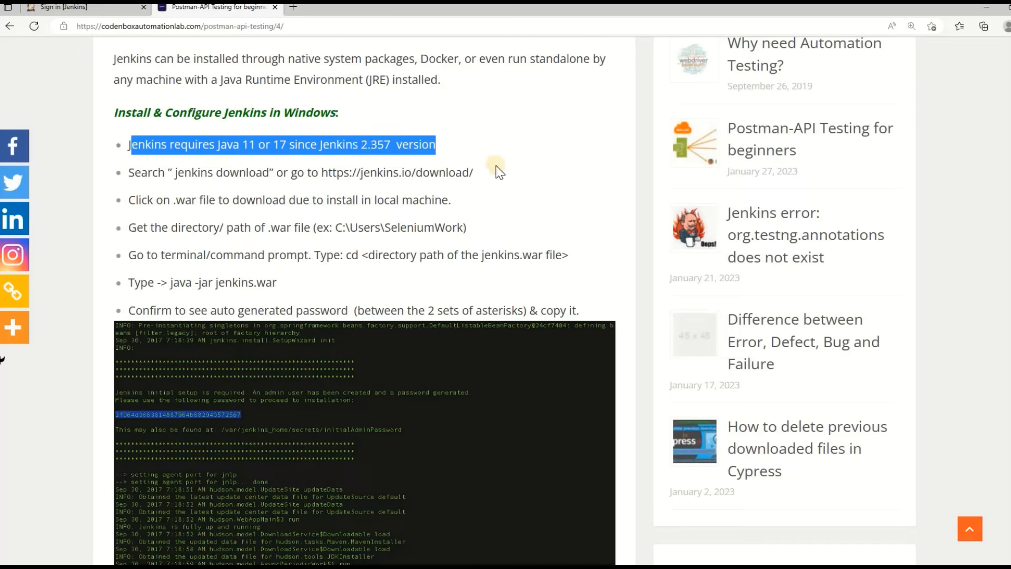
Step: Reread the Java requirement and the article's instruction on where to find the Jenkins download
click(451, 147)
drag(452, 147, 143, 143)
scroll(295, 137, down, 2)
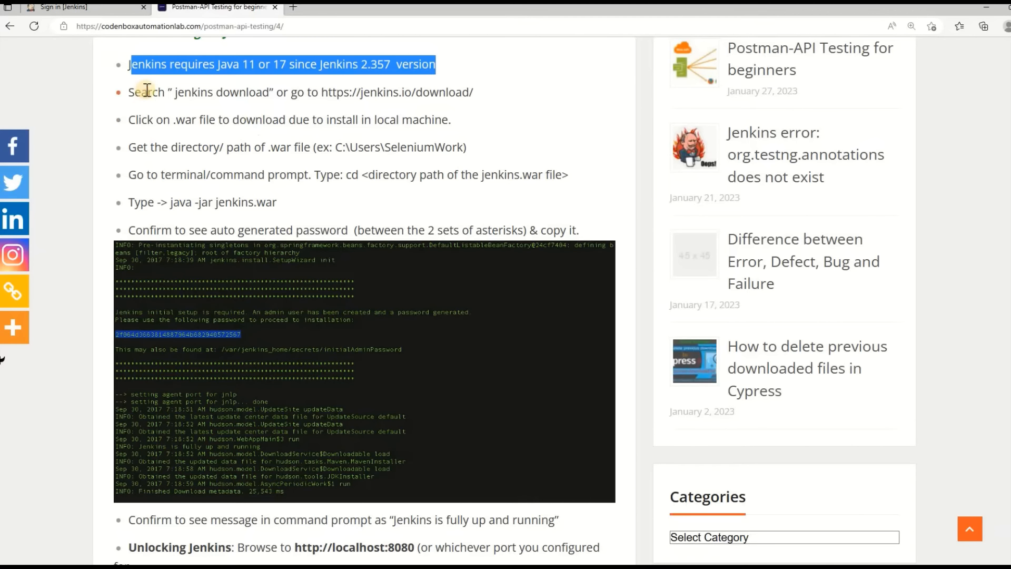
drag(175, 93, 269, 94)
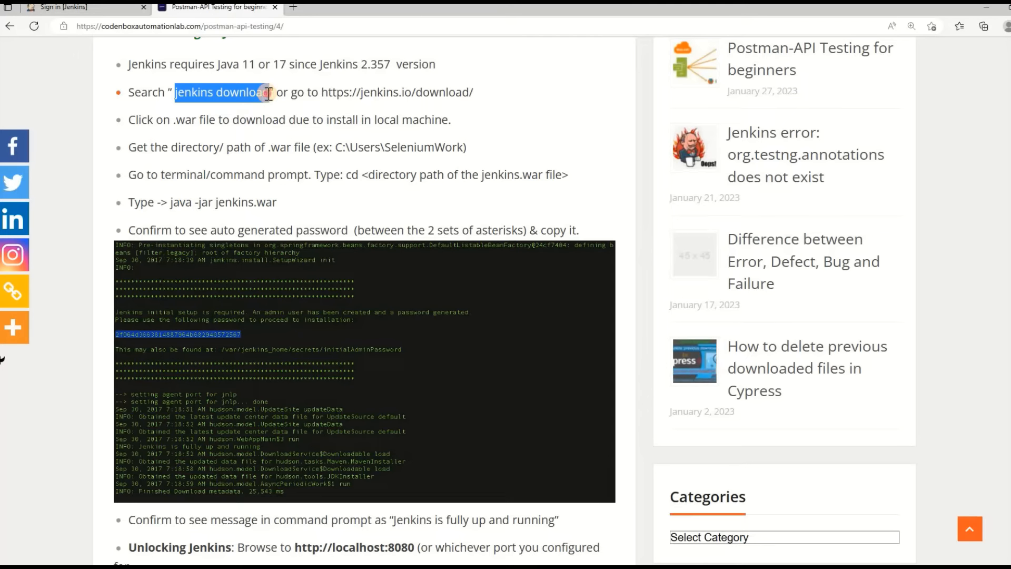
drag(269, 93, 474, 94)
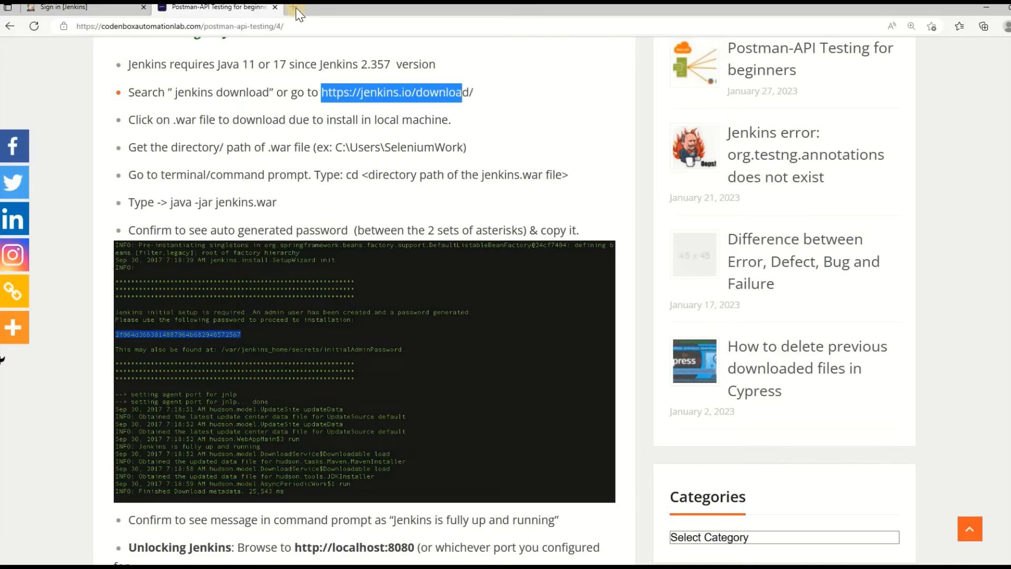
Step: Open the Google home page in a new browser tab
click(293, 6)
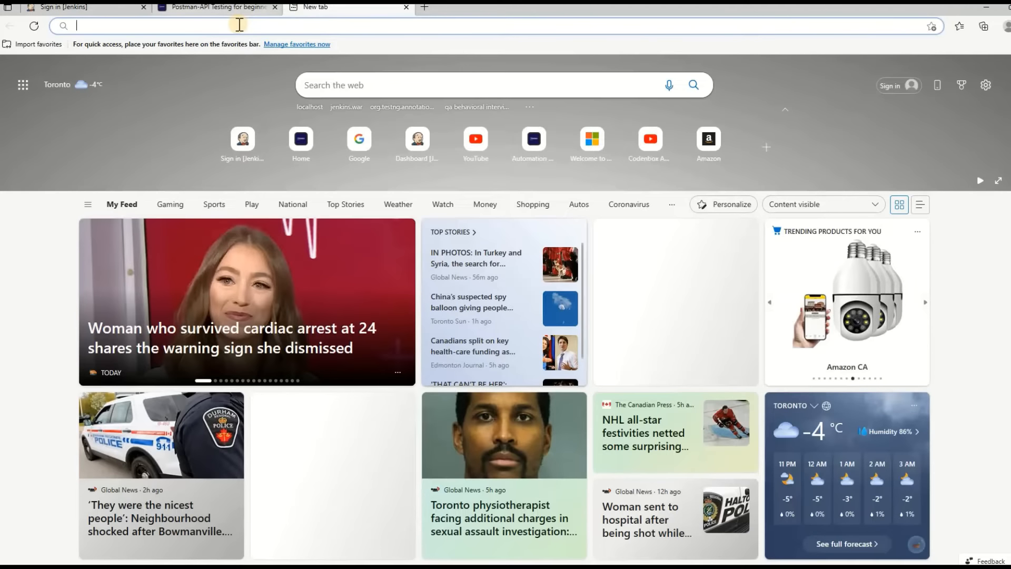
click(238, 24)
text(goo)
key(Return)
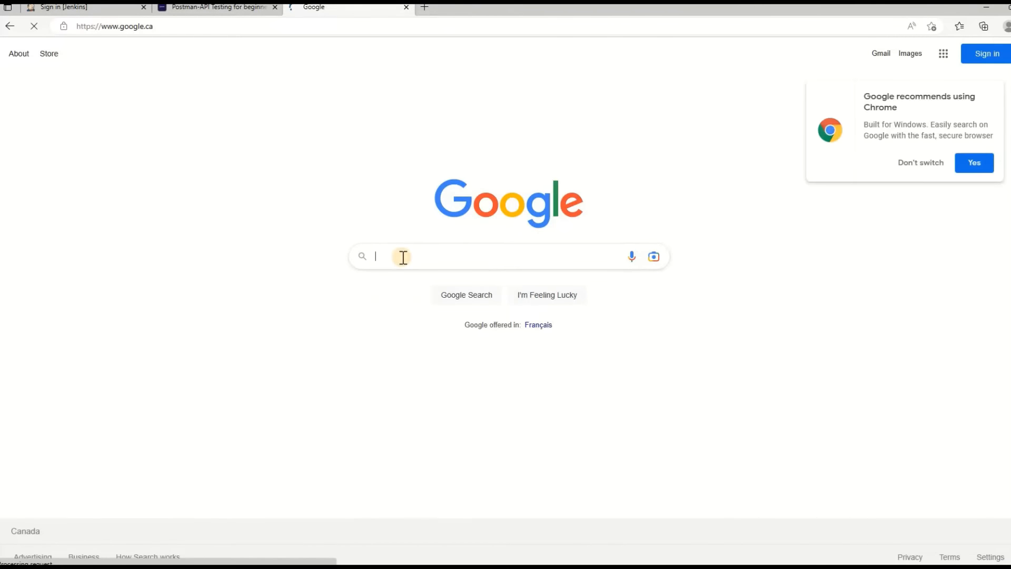
Step: Search Google for "download jenkins" and open the Jenkins download and deployment page on jenkins.io
click(403, 256)
text(download )
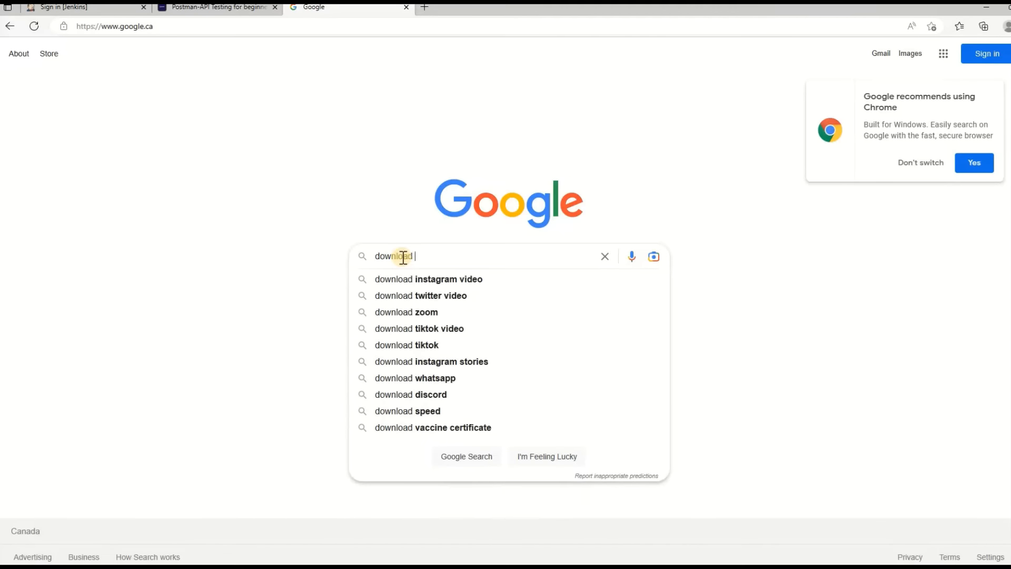
text(jenkins)
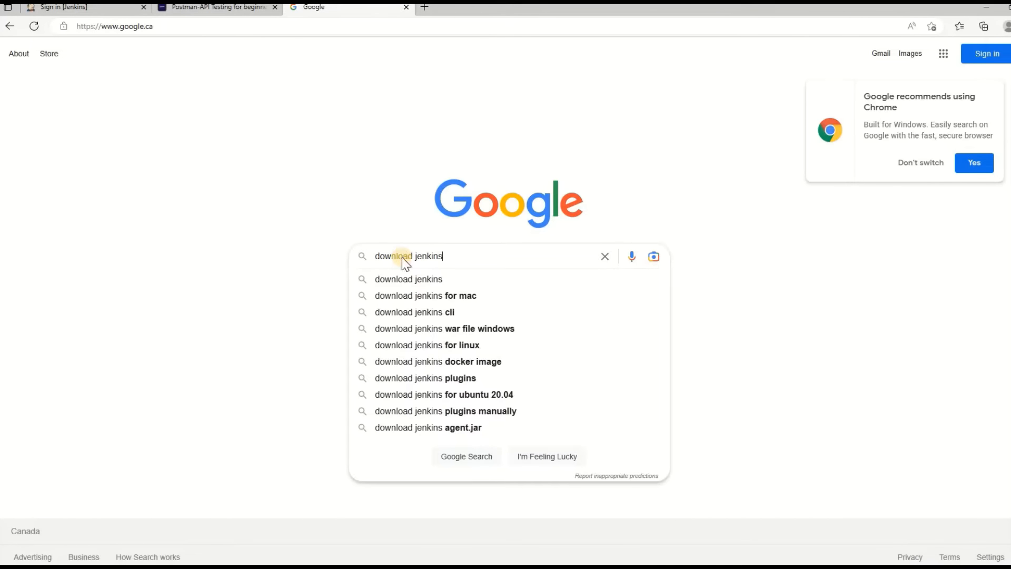
key(Return)
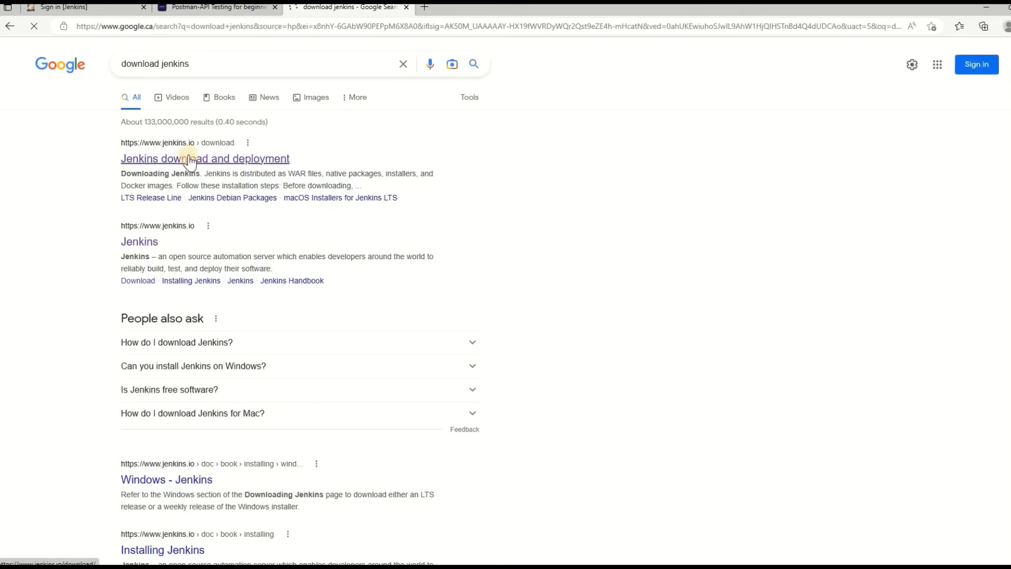
click(190, 159)
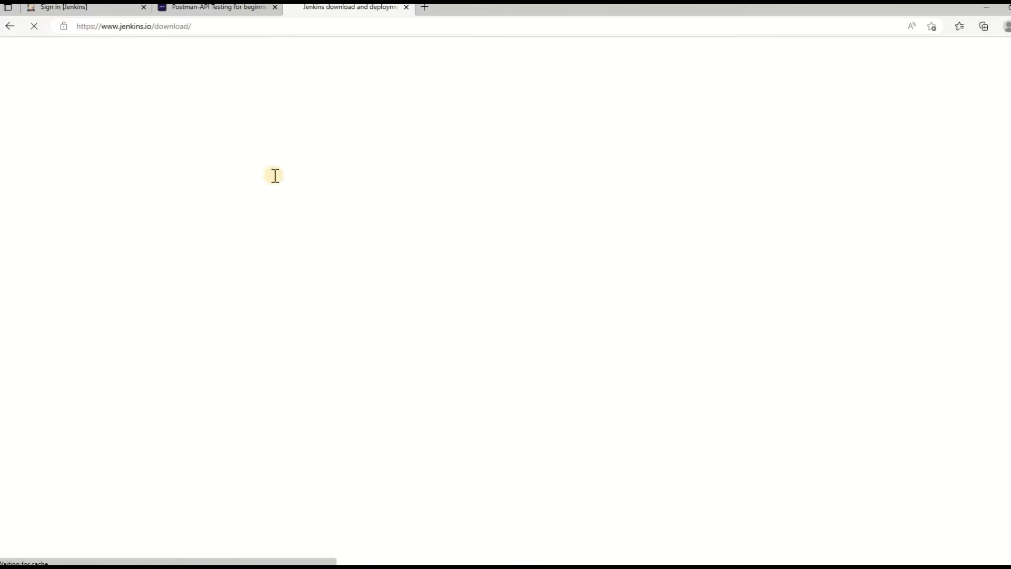
Step: Enlarge the Jenkins download page to 125% and review the Stable (LTS) and weekly releases with their packages
scroll(316, 221, down, 1)
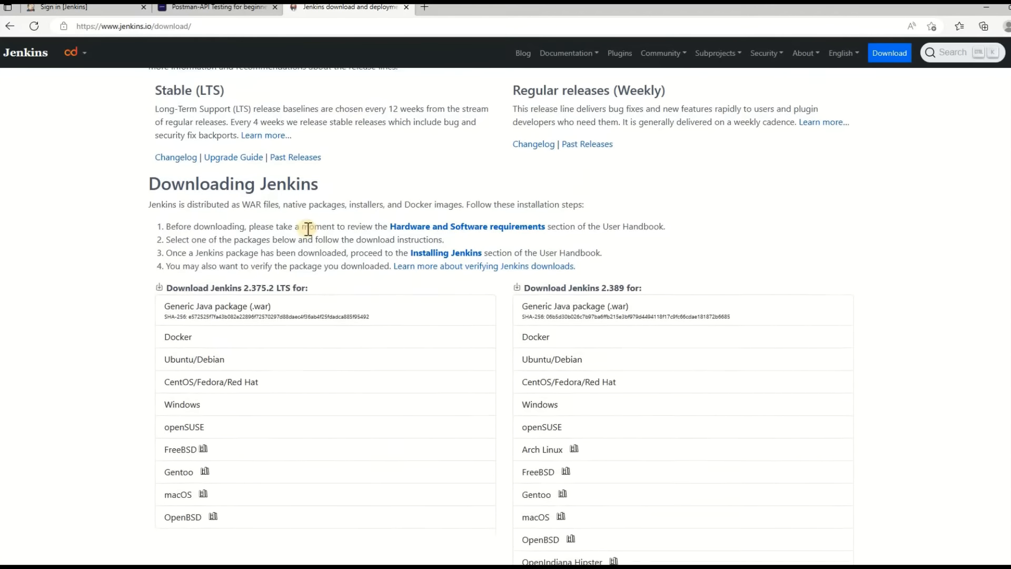
scroll(295, 221, up, 1)
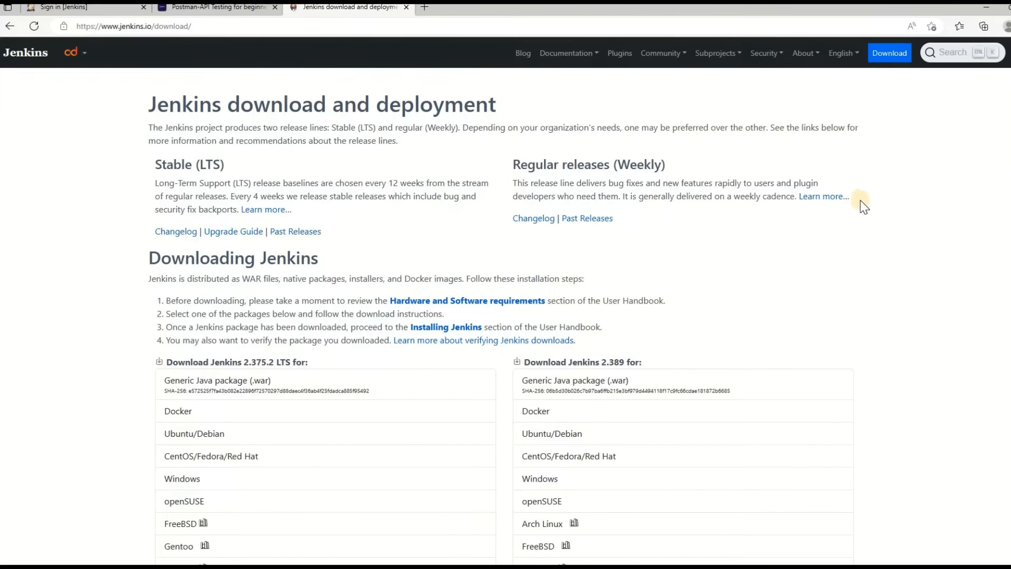
key(ctrl+plus)
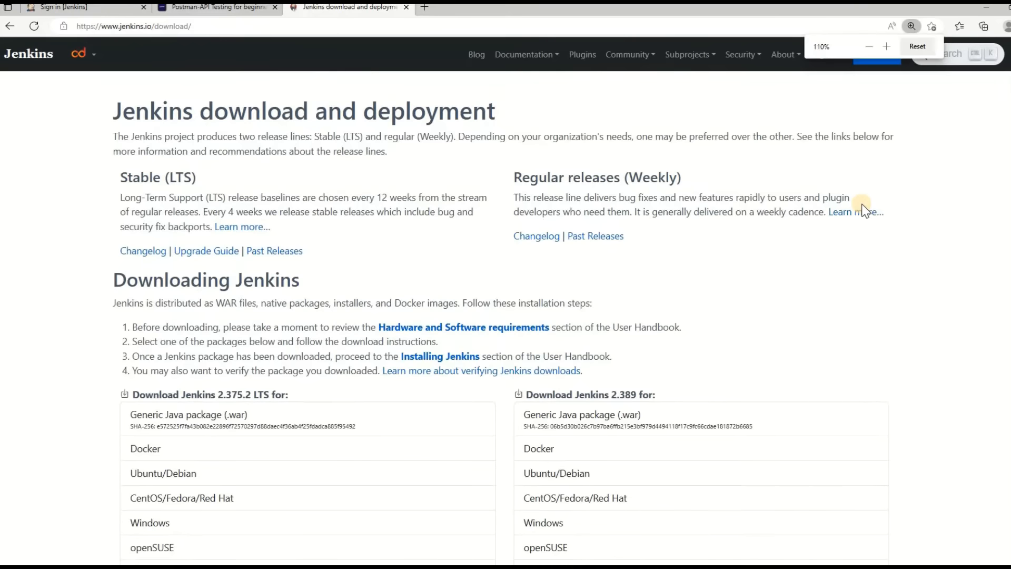
key(ctrl+plus)
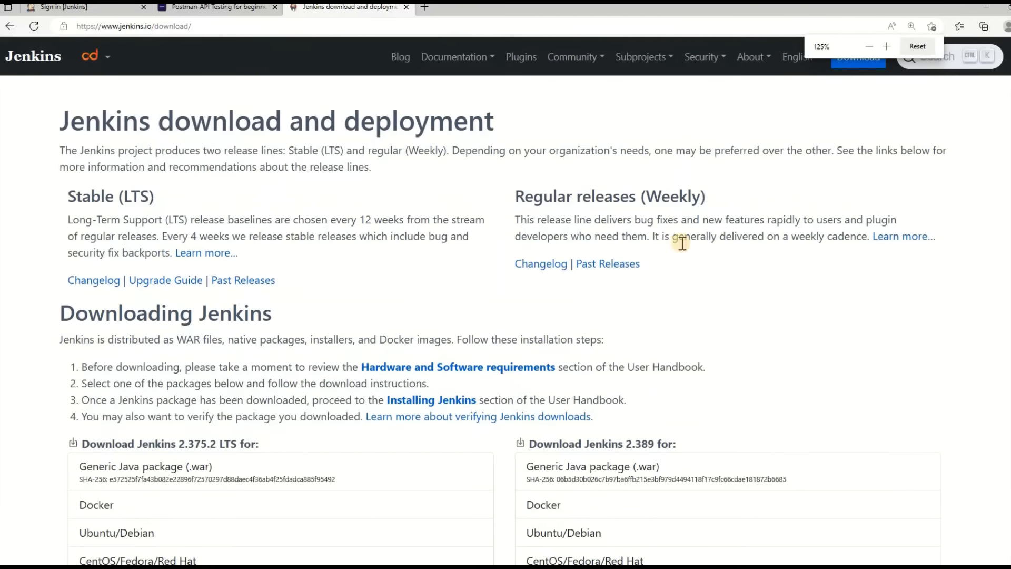
scroll(548, 242, down, 1)
scroll(498, 243, down, 3)
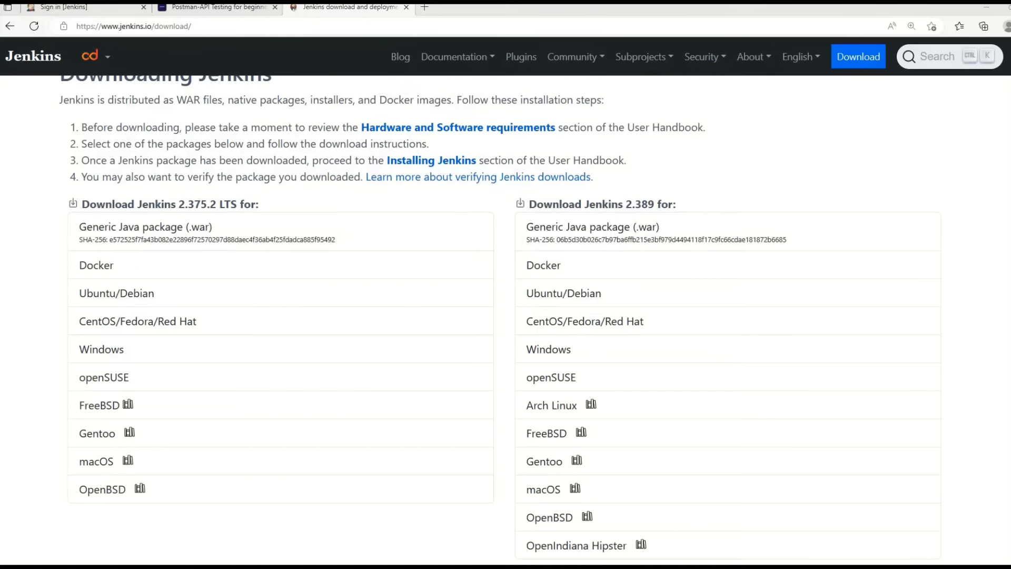
Step: Check the Selenium folder that holds jenkins.war and its path in File Explorer, then move the window out of view
key(alt+Tab)
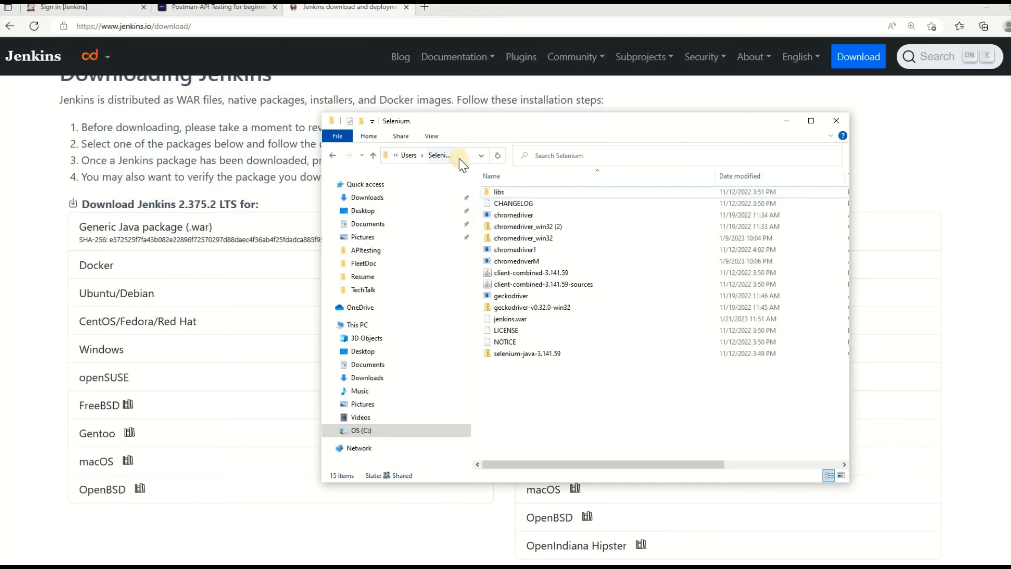
click(458, 156)
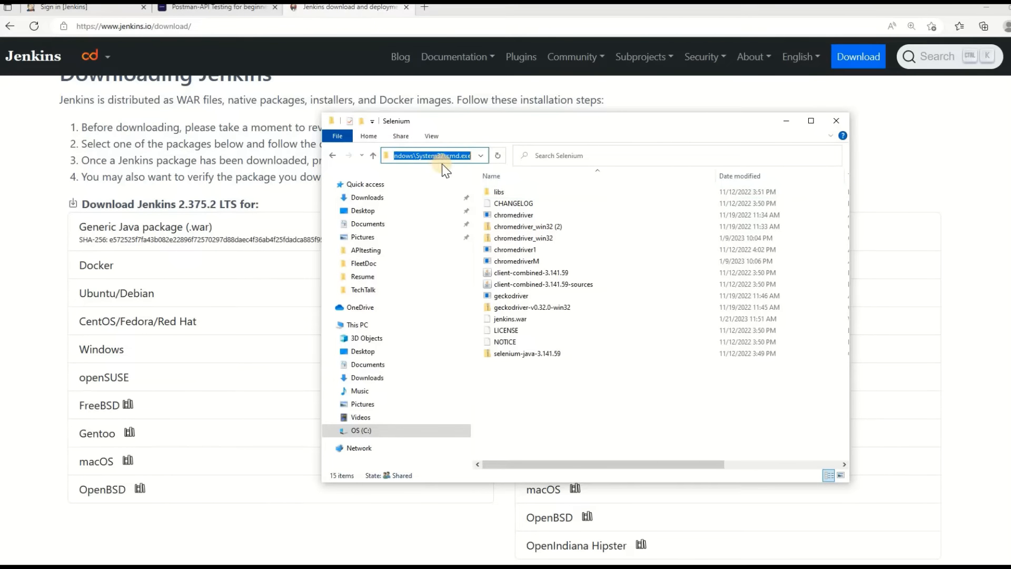
click(810, 123)
click(176, 35)
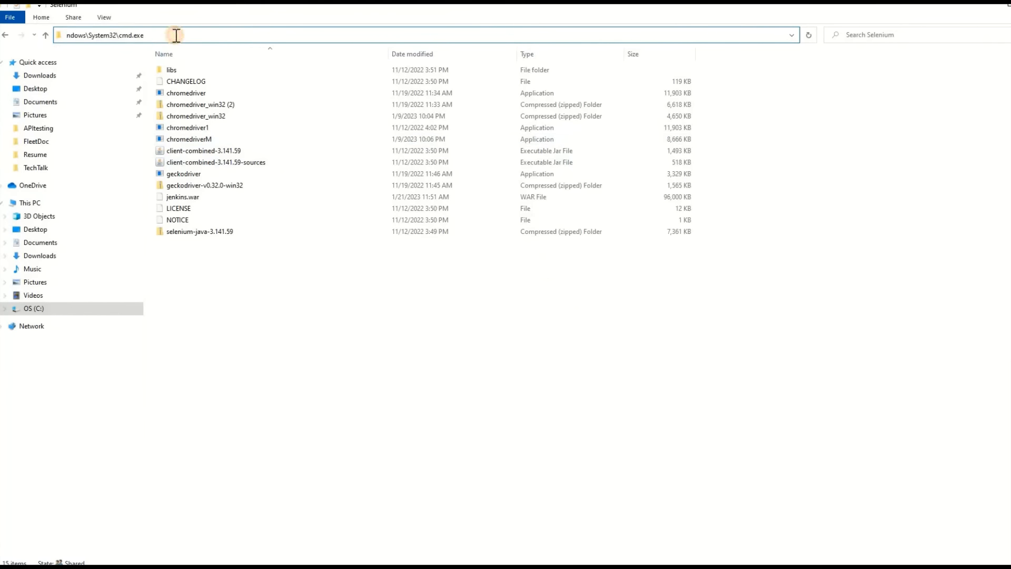
click(129, 35)
click(1007, 10)
drag(662, 128, 0, 564)
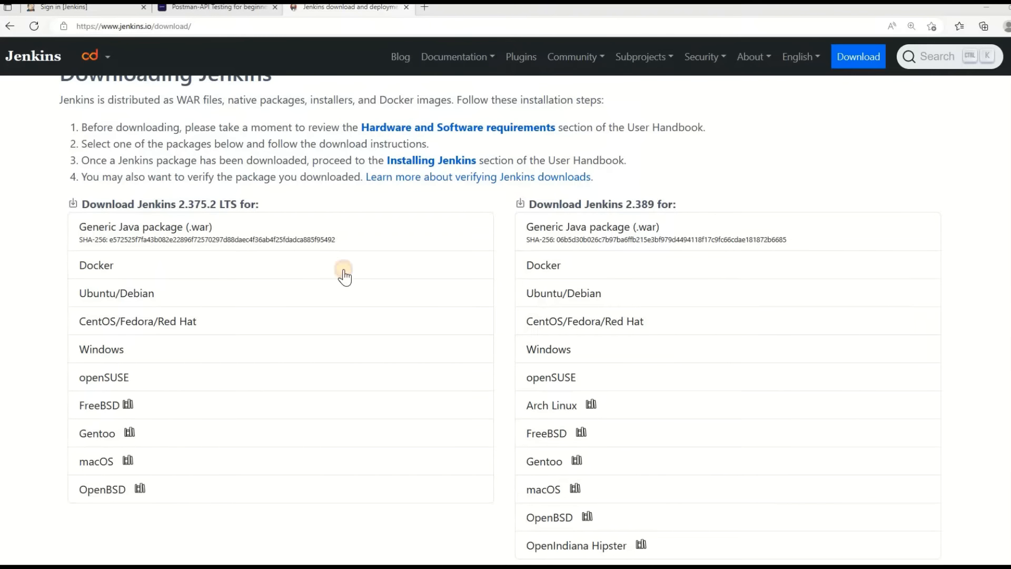
Step: Return to the Postman-API Testing article and show the site's search box beside its title
click(225, 10)
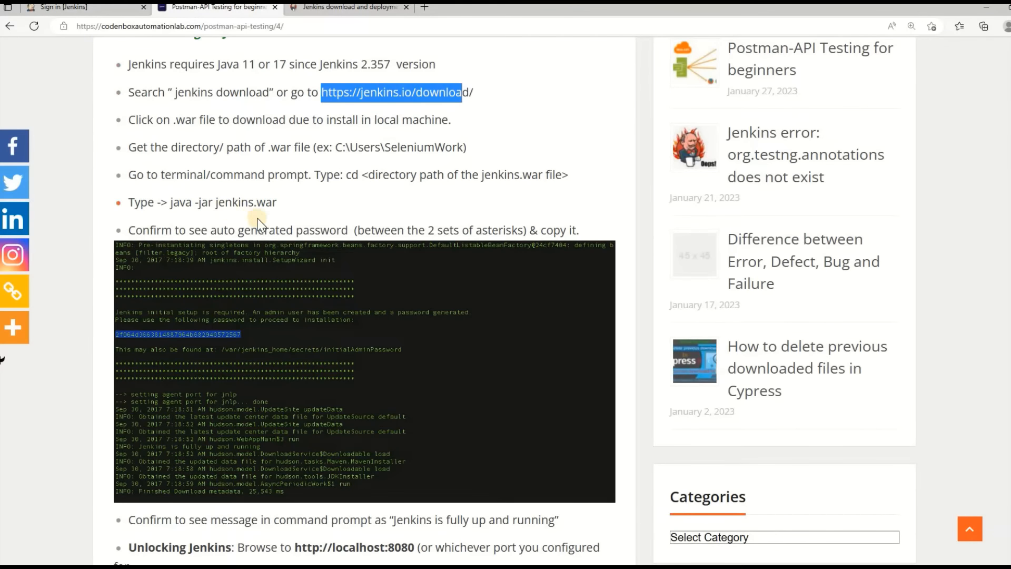
scroll(258, 221, up, 3)
scroll(261, 224, up, 9)
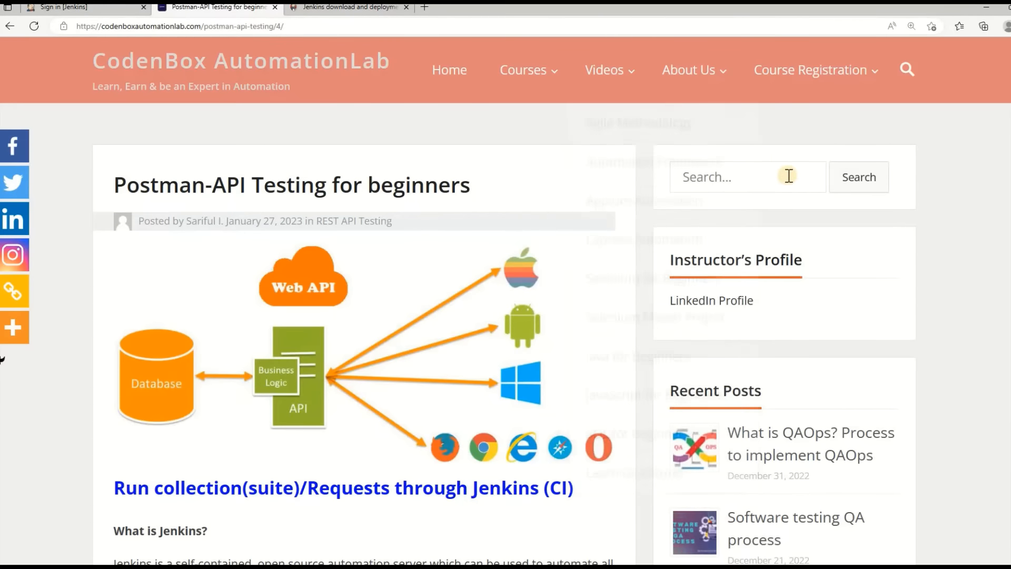
click(787, 176)
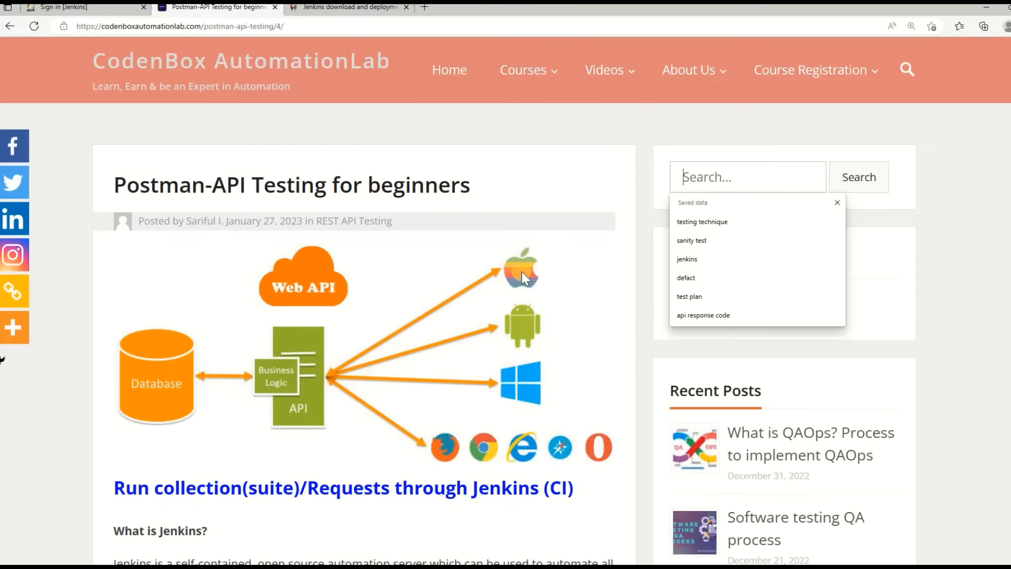
Step: Highlight the article's Jenkins download address and its instruction on downloading the .war file for local installation
scroll(521, 271, down, 7)
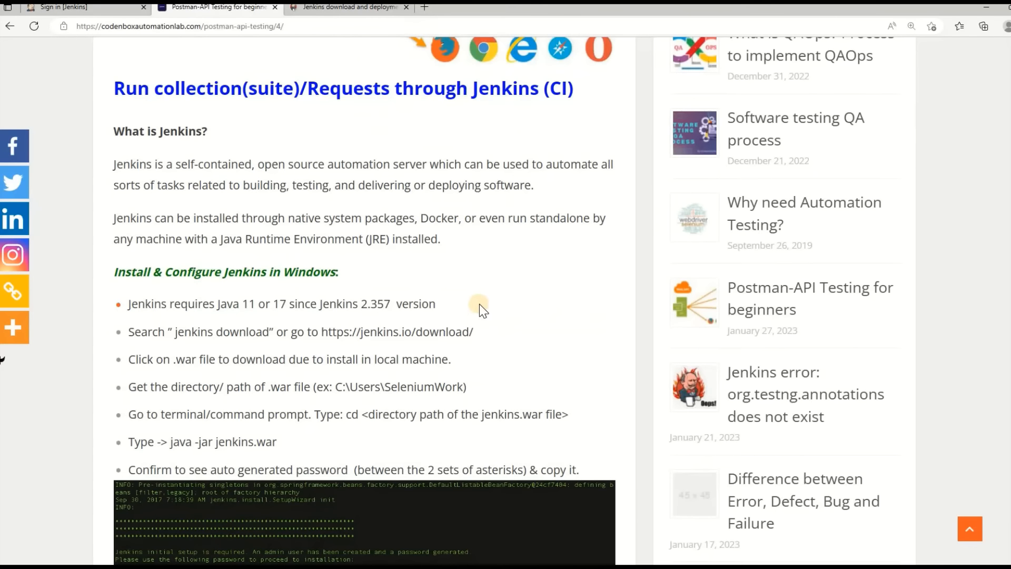
scroll(453, 295, down, 2)
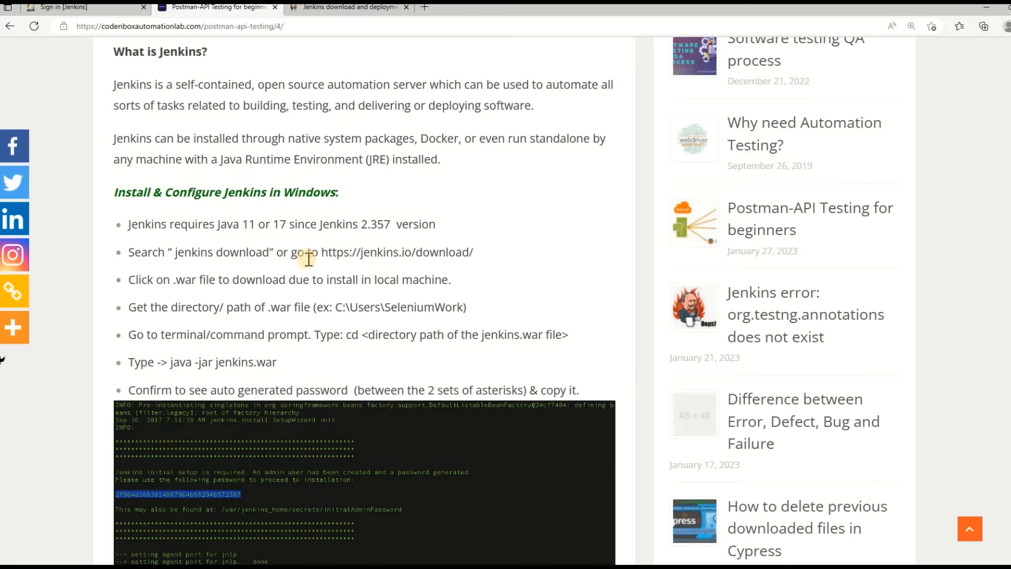
drag(310, 251, 474, 251)
scroll(289, 237, down, 2)
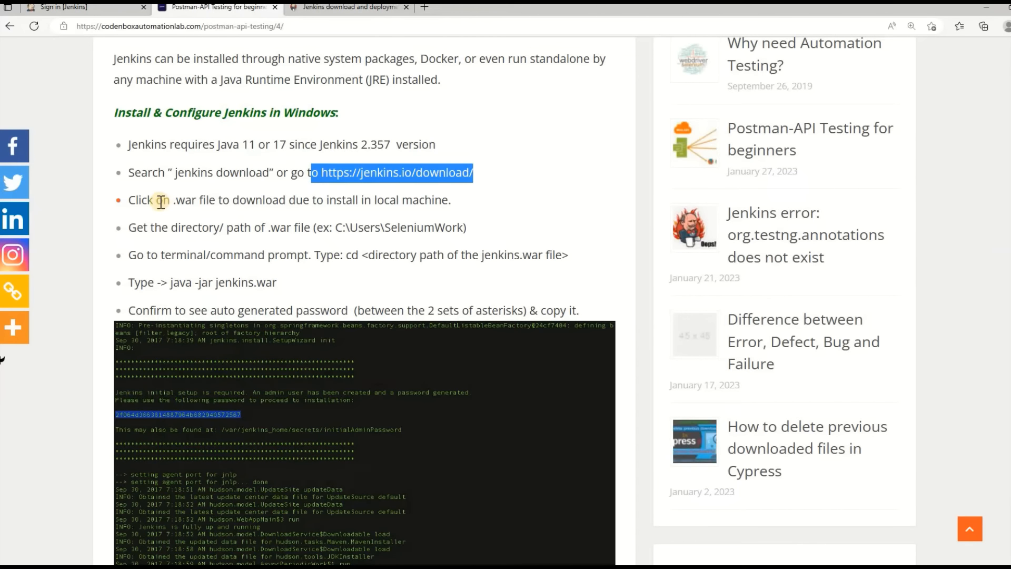
drag(157, 200, 441, 201)
scroll(215, 237, down, 2)
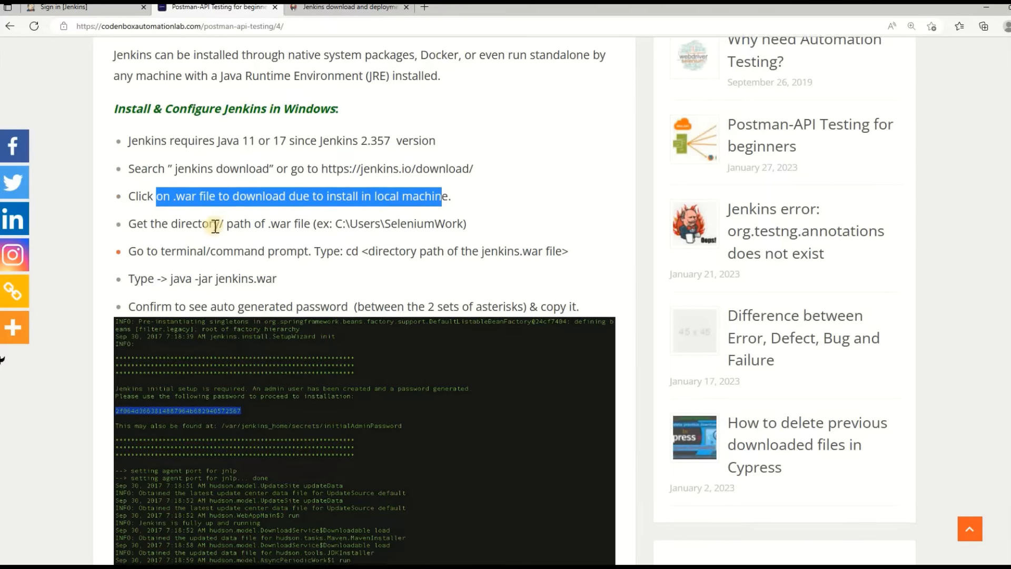
Step: Highlight the instruction on getting the .war file's directory and its example path C:\Users\SeleniumWork
click(158, 148)
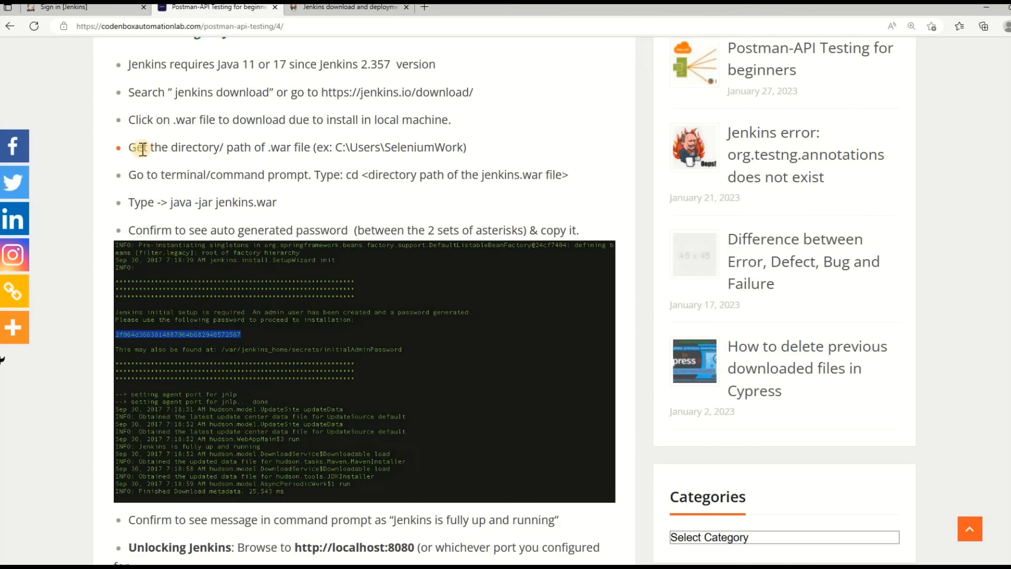
drag(136, 149, 302, 153)
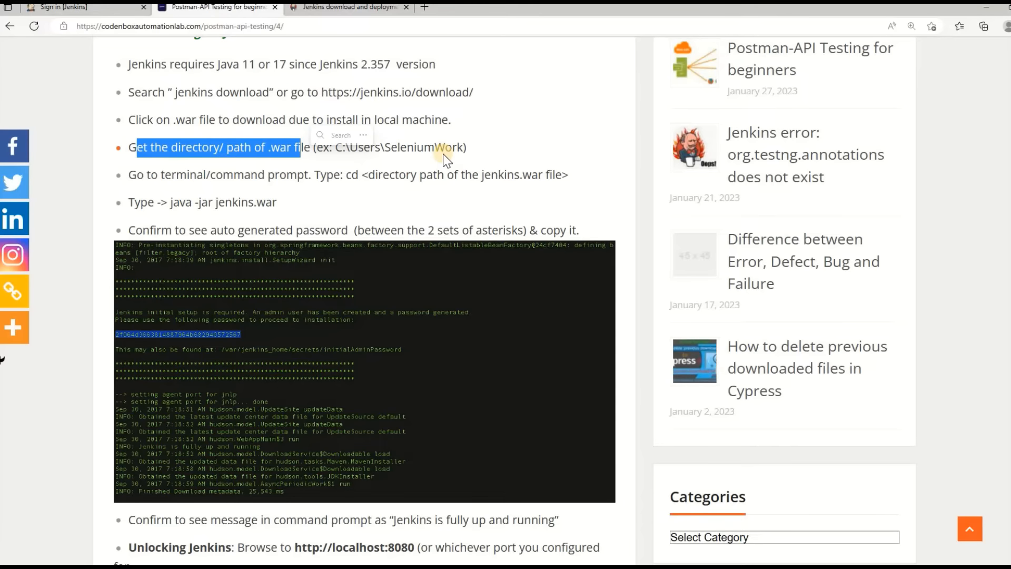
click(268, 152)
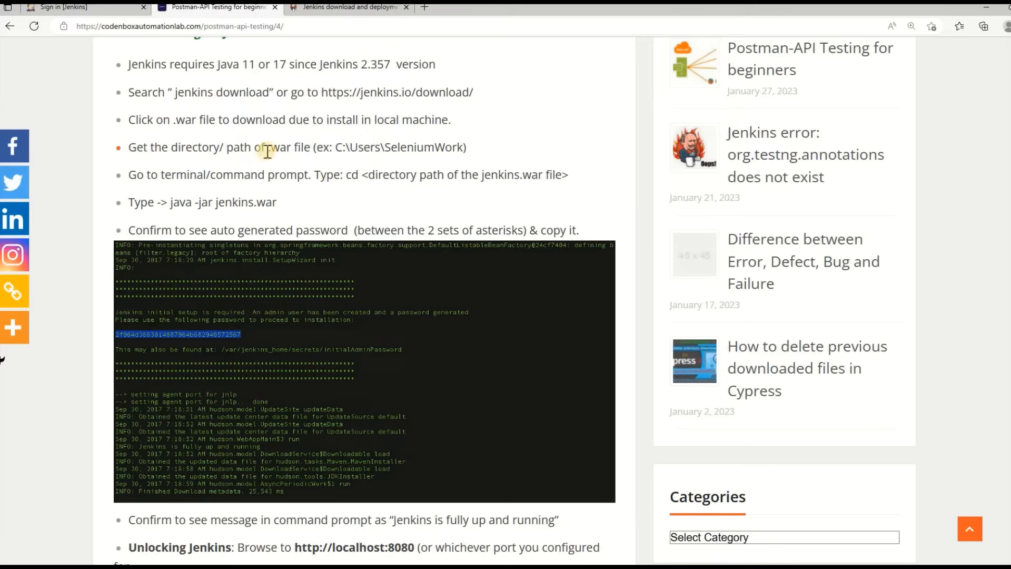
drag(266, 152, 277, 151)
drag(457, 152, 336, 152)
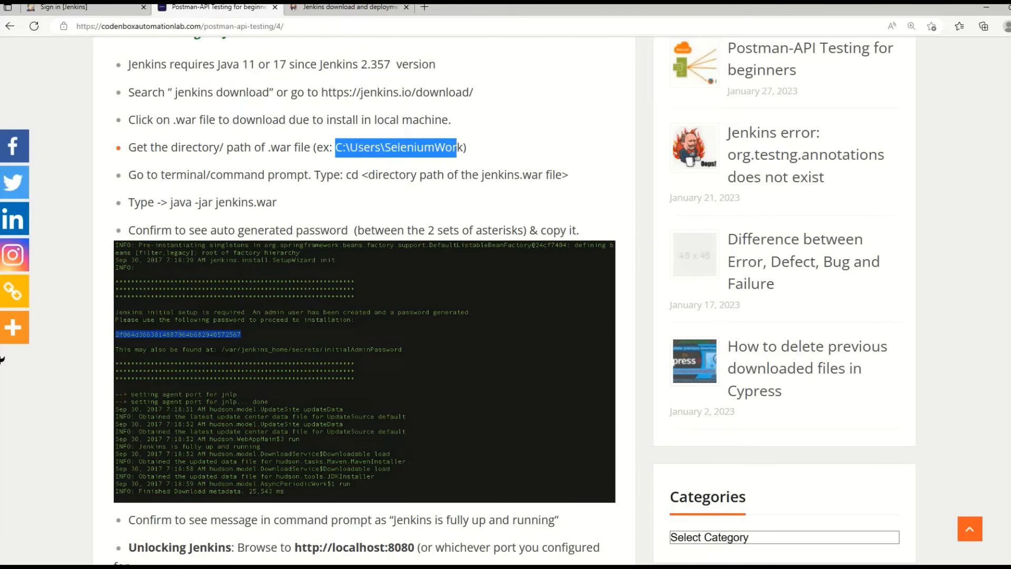
Step: Highlight the instruction on changing to the jenkins.war directory with cd in the command prompt
click(186, 175)
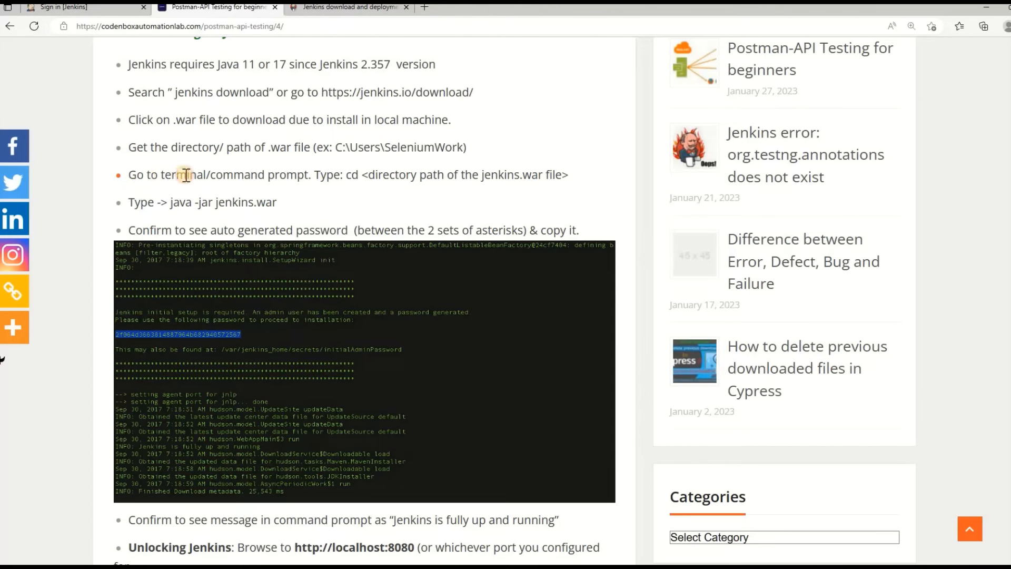
drag(186, 175, 352, 176)
click(383, 200)
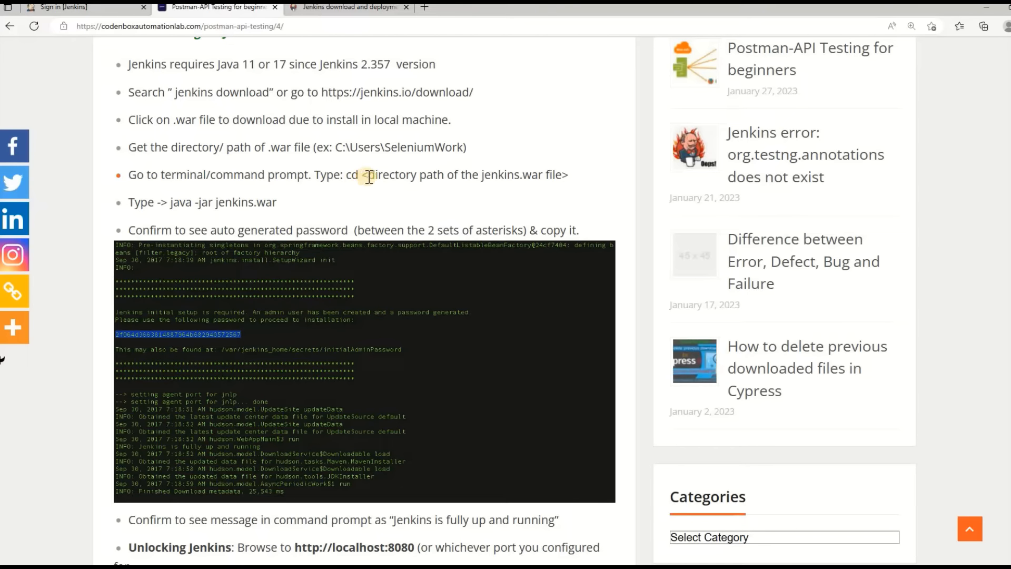
drag(368, 175, 555, 174)
Step: Bring back the Selenium folder window and launch cmd from it so the prompt starts in C:\Users\Selenium
drag(0, 169, 645, 133)
click(520, 164)
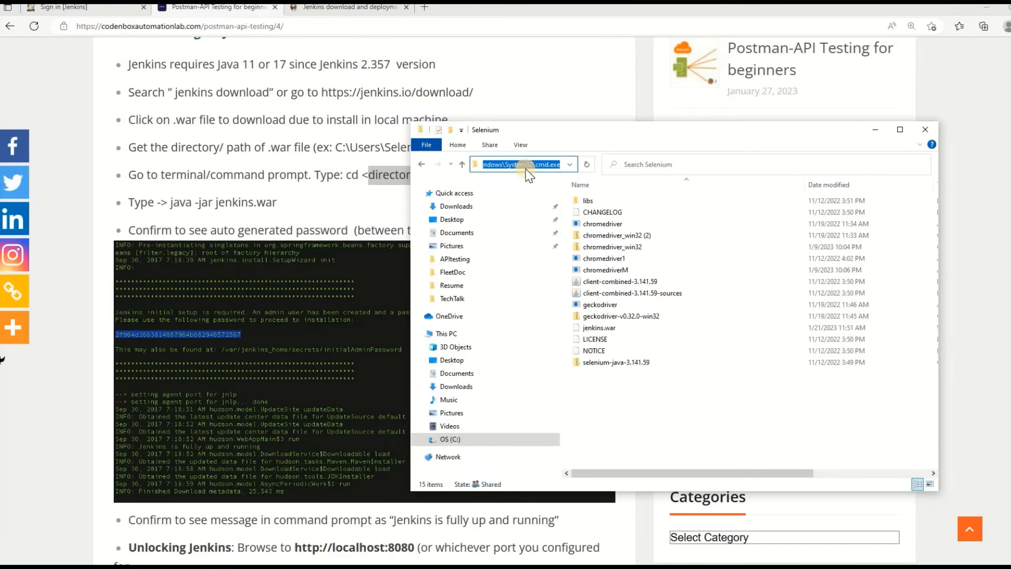
text(cmd)
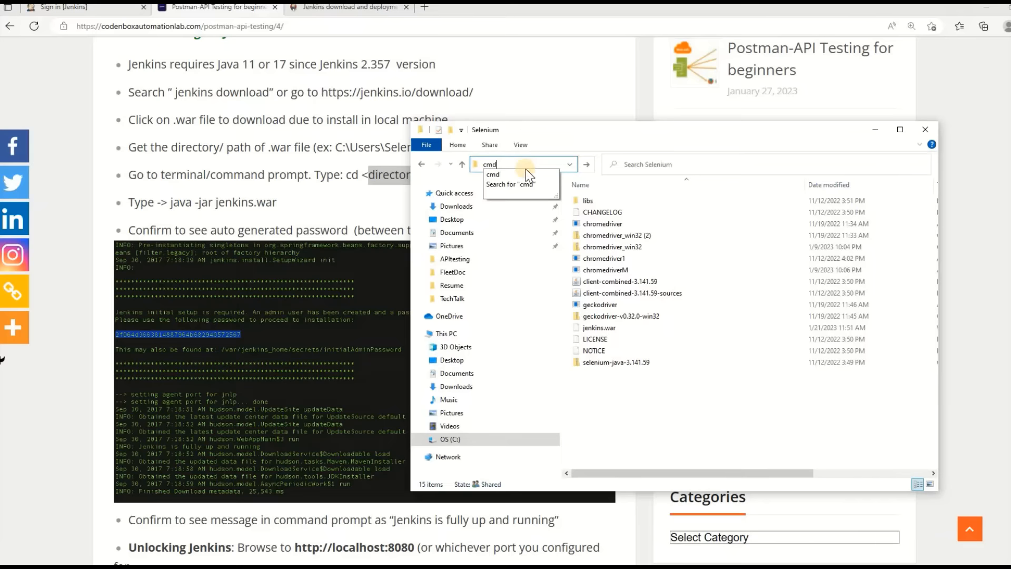
key(Return)
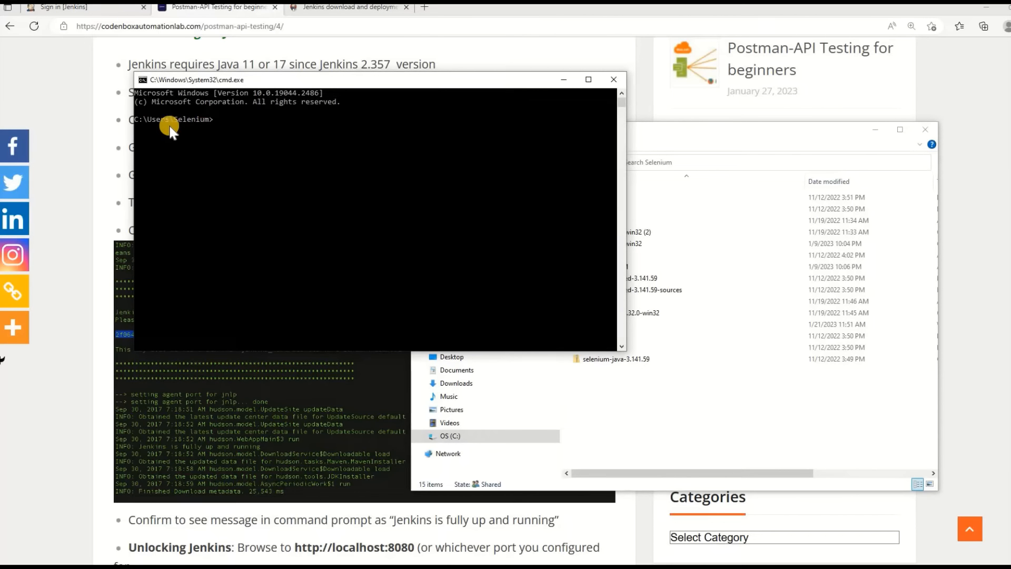
click(192, 121)
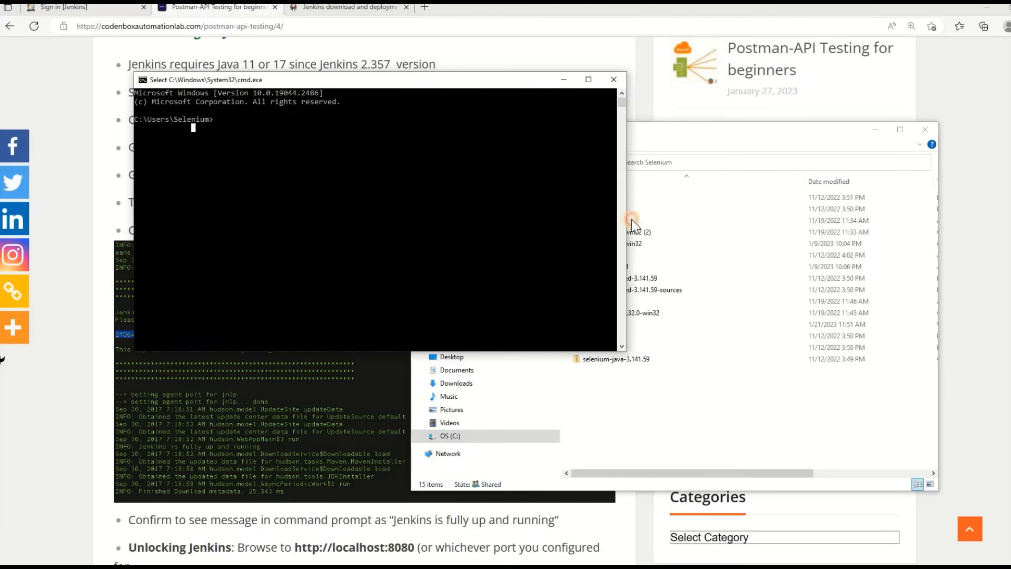
Step: Place the command window beside the article's instructions, clear the folder window away, and run java -jar jenkins.war
drag(437, 86, 759, 213)
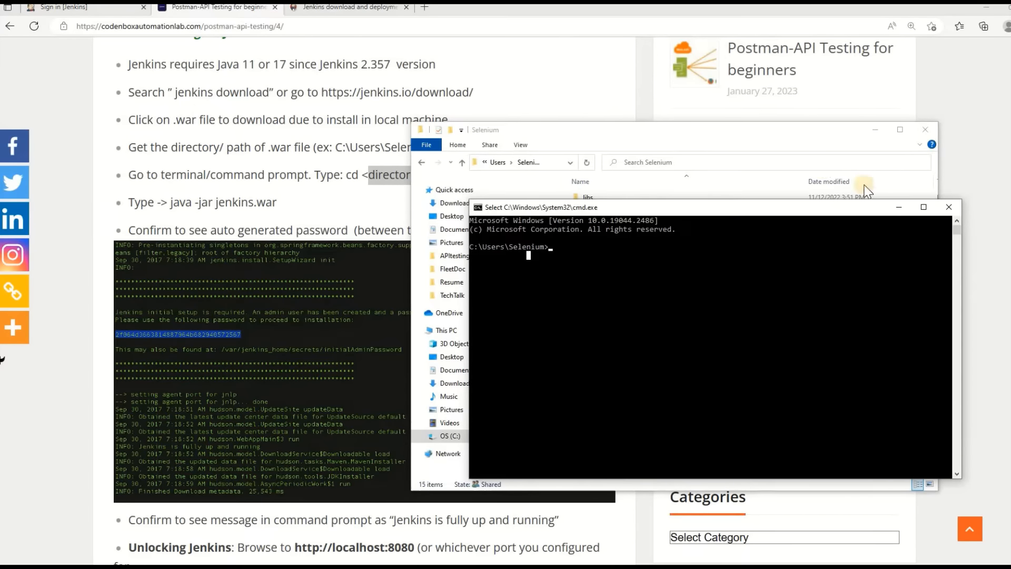
drag(731, 134, 0, 204)
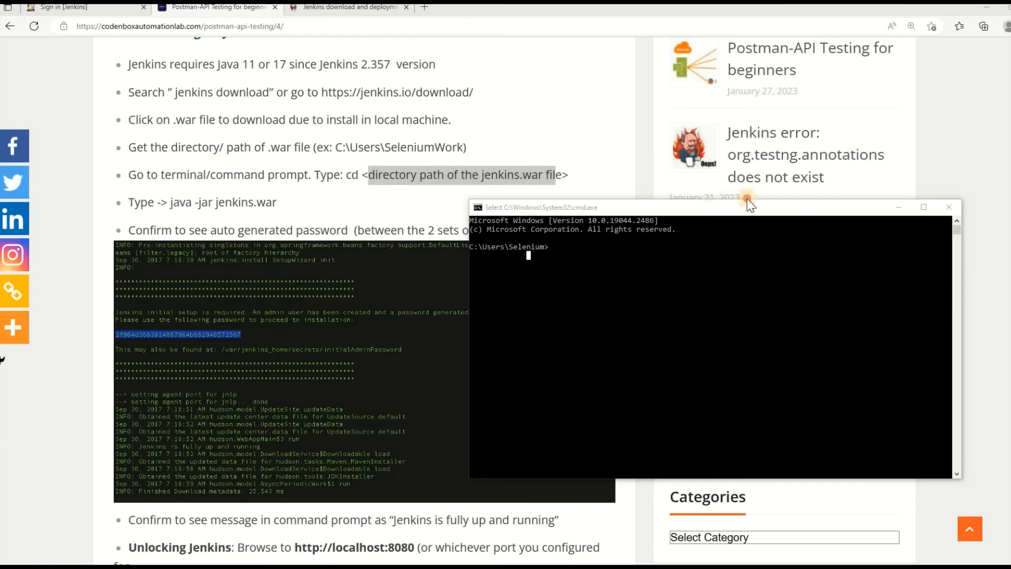
drag(749, 201, 754, 163)
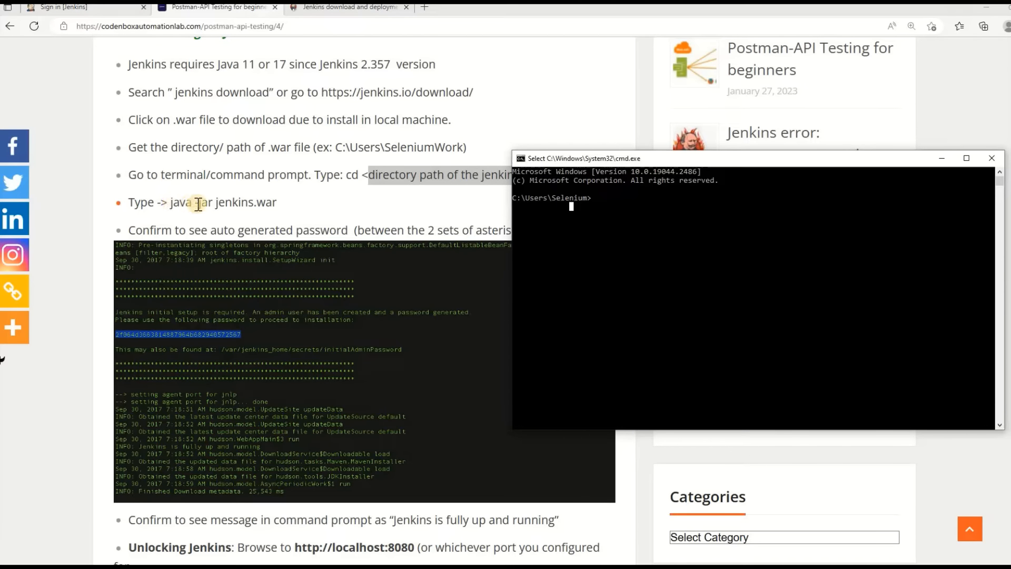
text(java)
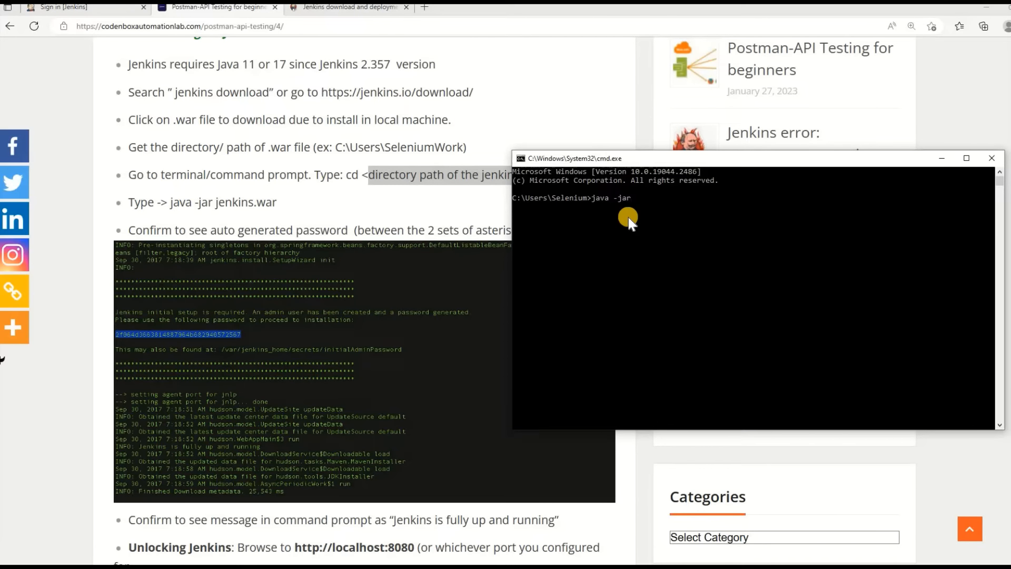
text(-jar jenkins.war)
key(Return)
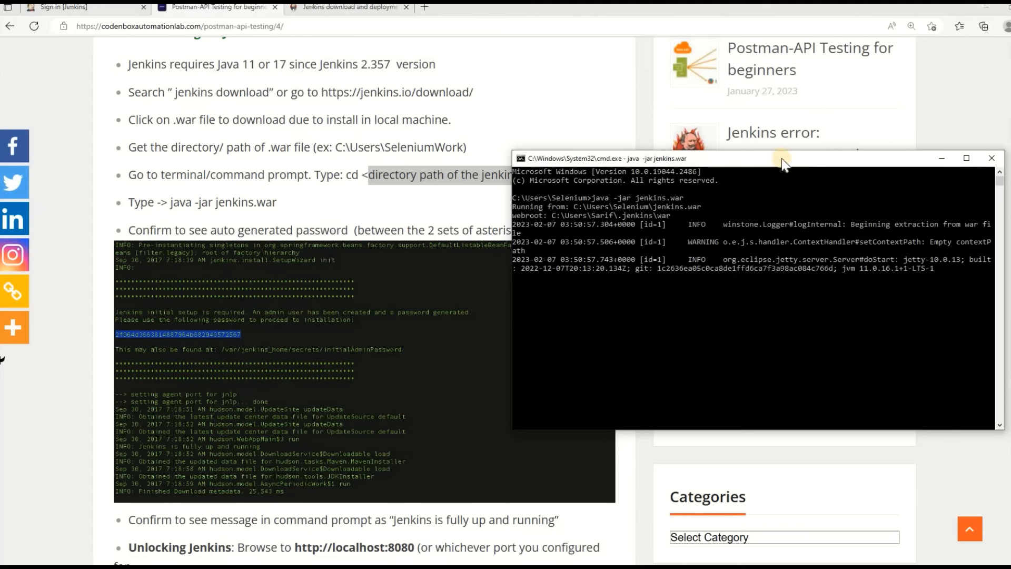
Step: Reposition the command window and enlarge it in height and width to show the whole Jenkins startup log
drag(783, 163, 774, 103)
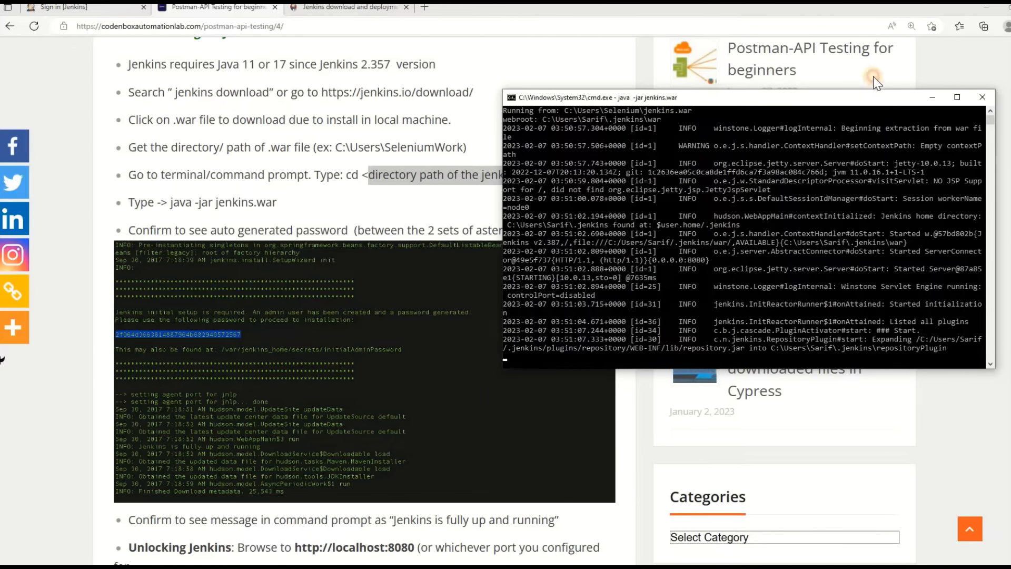
drag(874, 98, 870, 57)
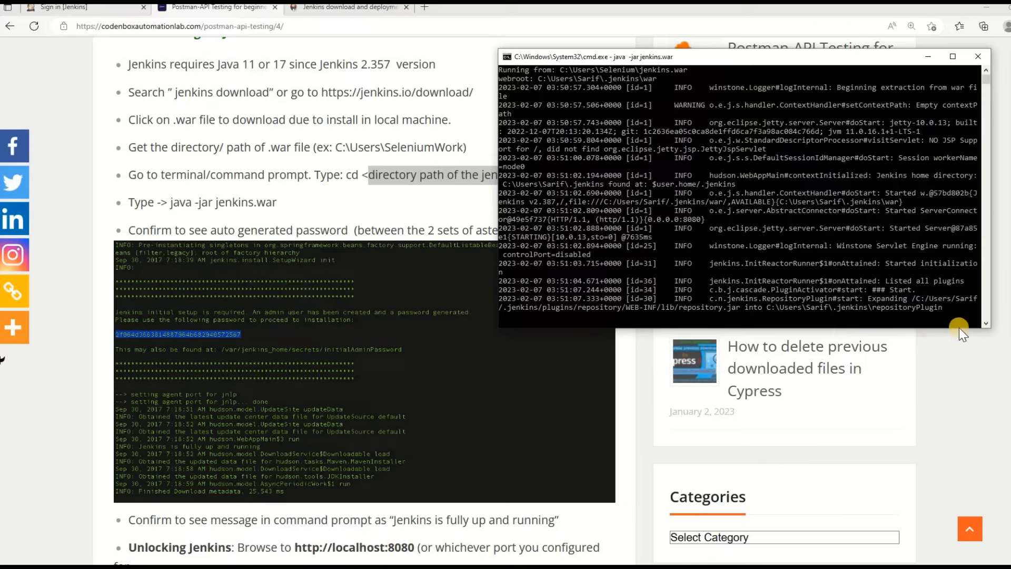
drag(957, 333, 963, 486)
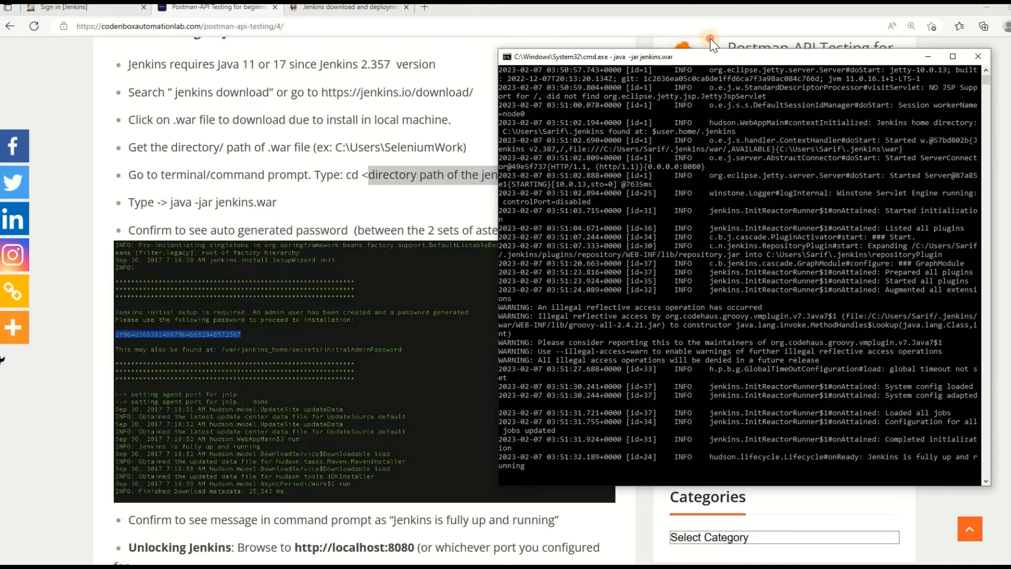
drag(711, 41, 672, 23)
drag(464, 211, 315, 200)
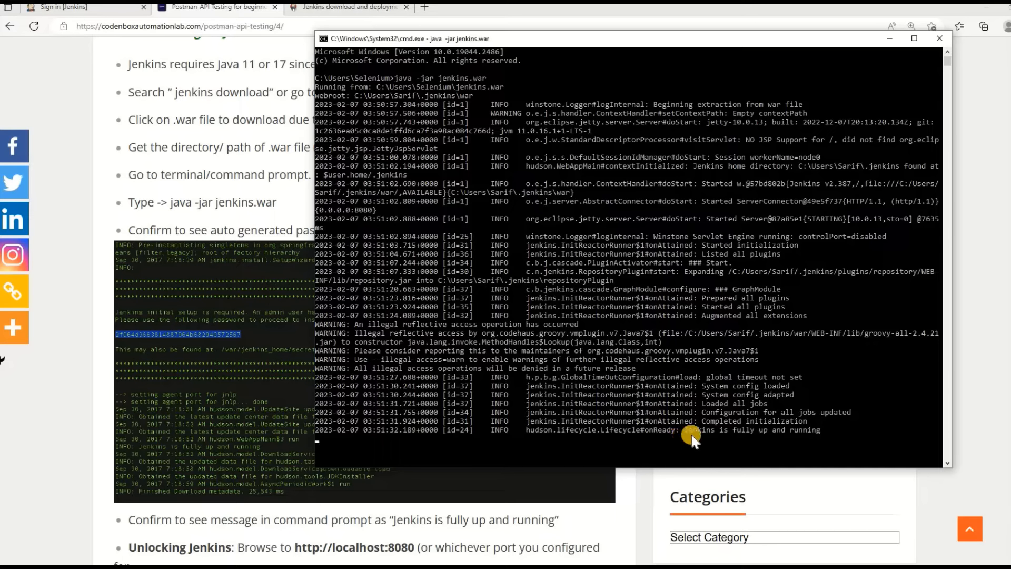
Step: Highlight the log message "Jenkins is fully up and running" and return to the article
mouse_move(688, 433)
mouse_down()
mouse_move(822, 432)
mouse_move(686, 434)
mouse_up()
click(827, 432)
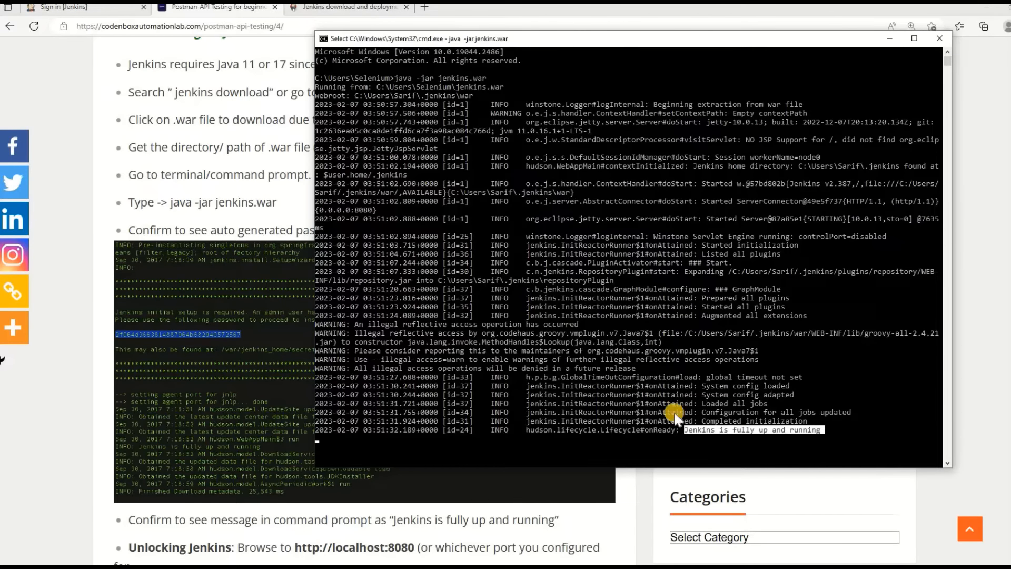
scroll(578, 226, down, 3)
scroll(564, 223, up, 3)
click(833, 432)
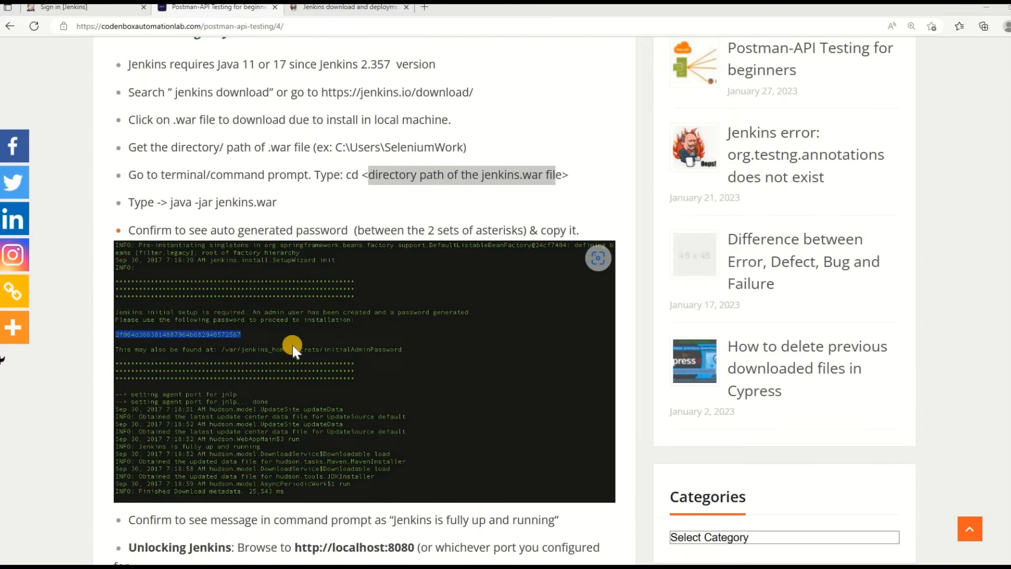
Step: Enlarge the article page and examine the screenshot showing where the auto-generated Jenkins password appears
scroll(289, 346, down, 2)
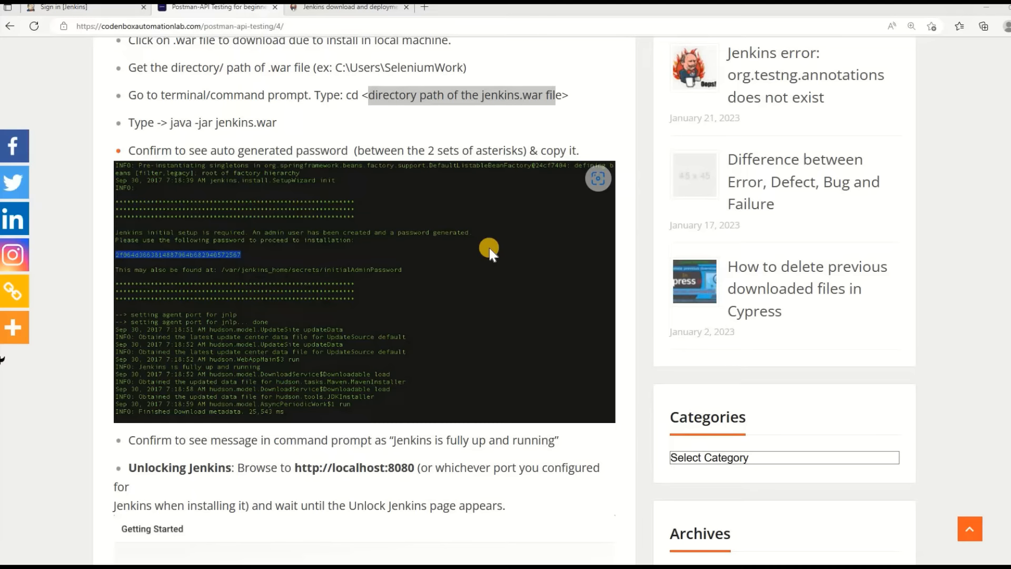
click(614, 117)
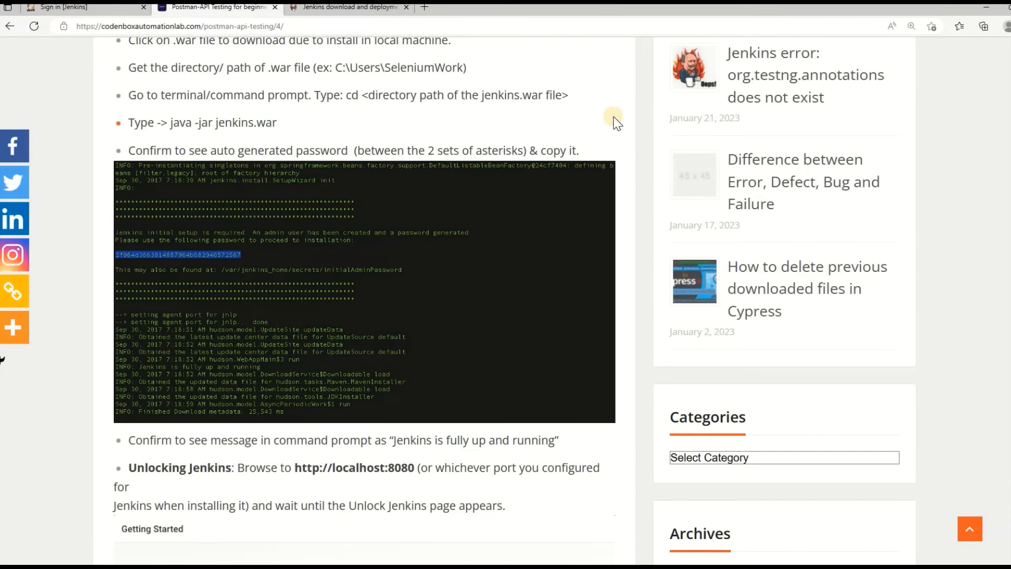
key(ctrl+plus)
scroll(424, 242, down, 1)
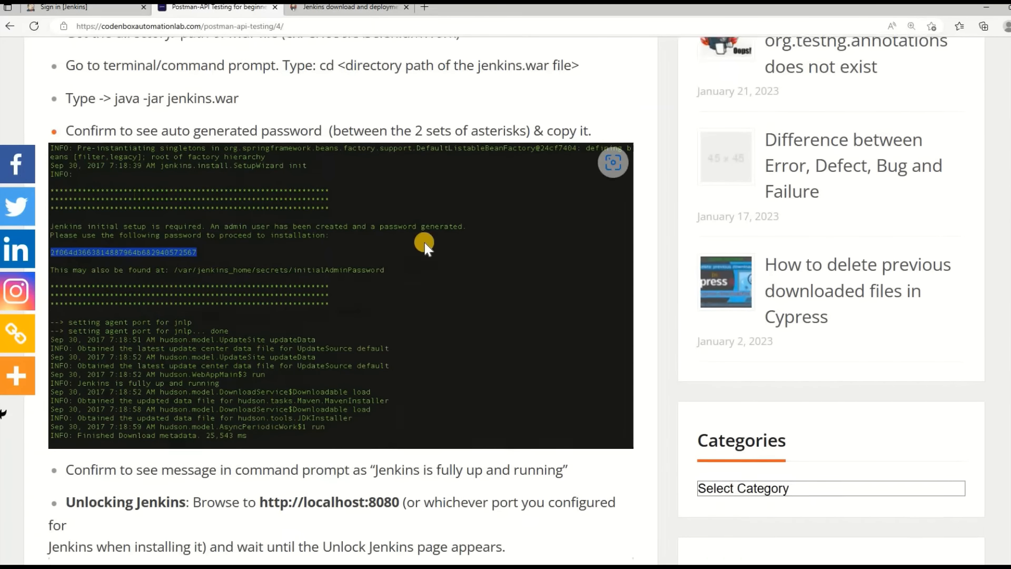
Step: Highlight the article's instructions about the auto-generated password and the command prompt message "Jenkins is fully up and running"
scroll(424, 242, down, 1)
drag(81, 93, 289, 94)
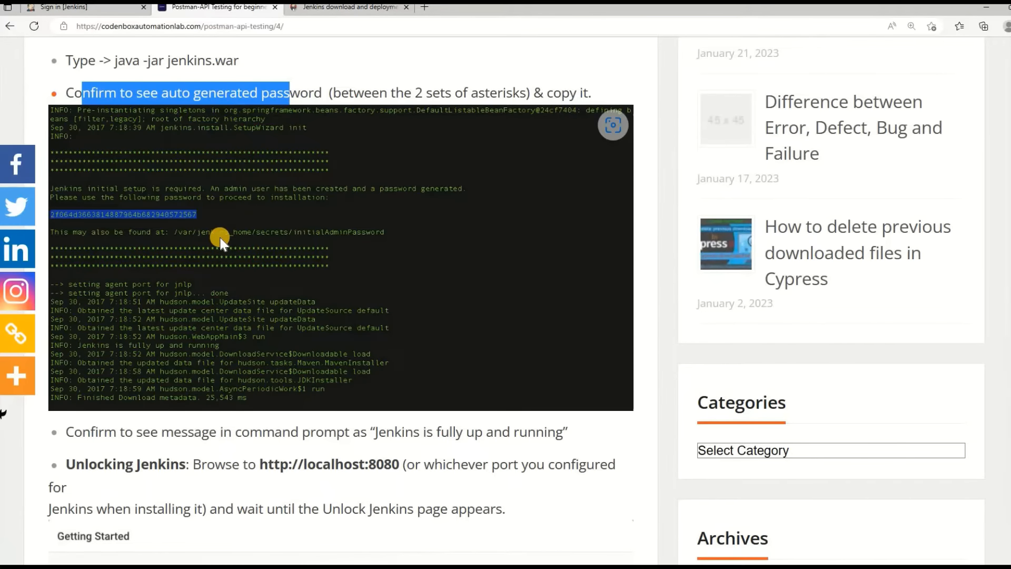
scroll(295, 250, down, 5)
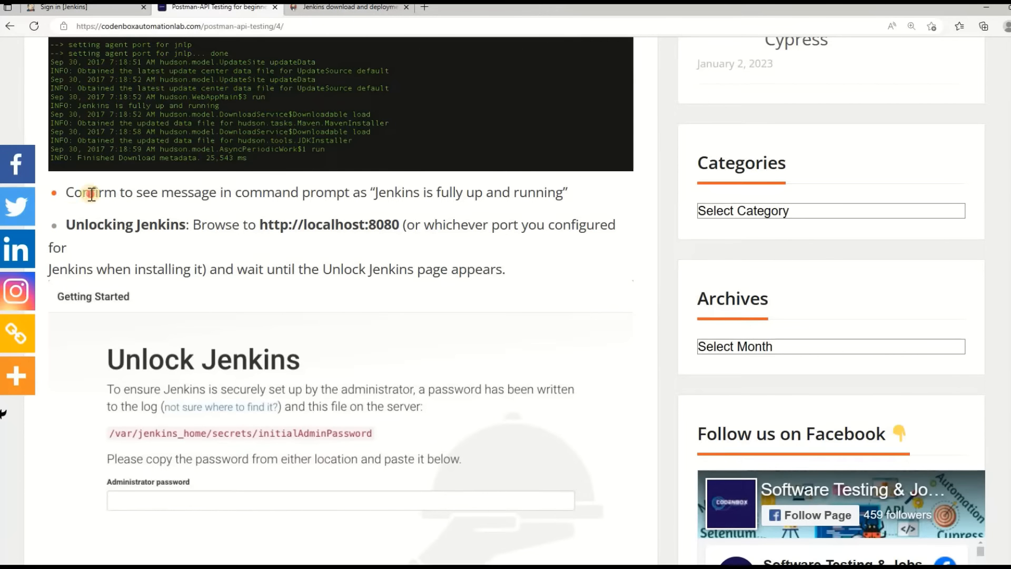
drag(74, 193, 379, 203)
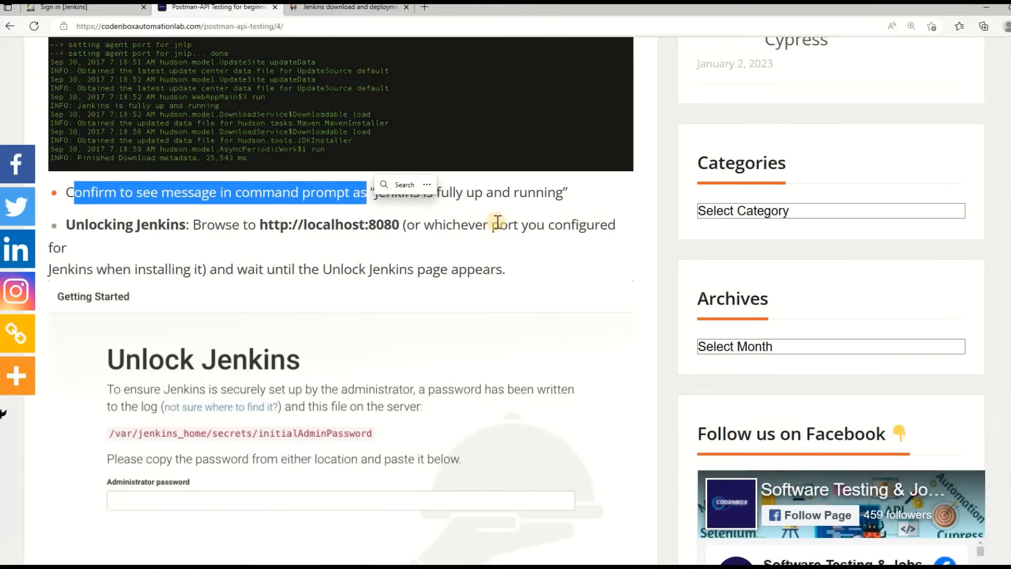
drag(568, 194, 375, 195)
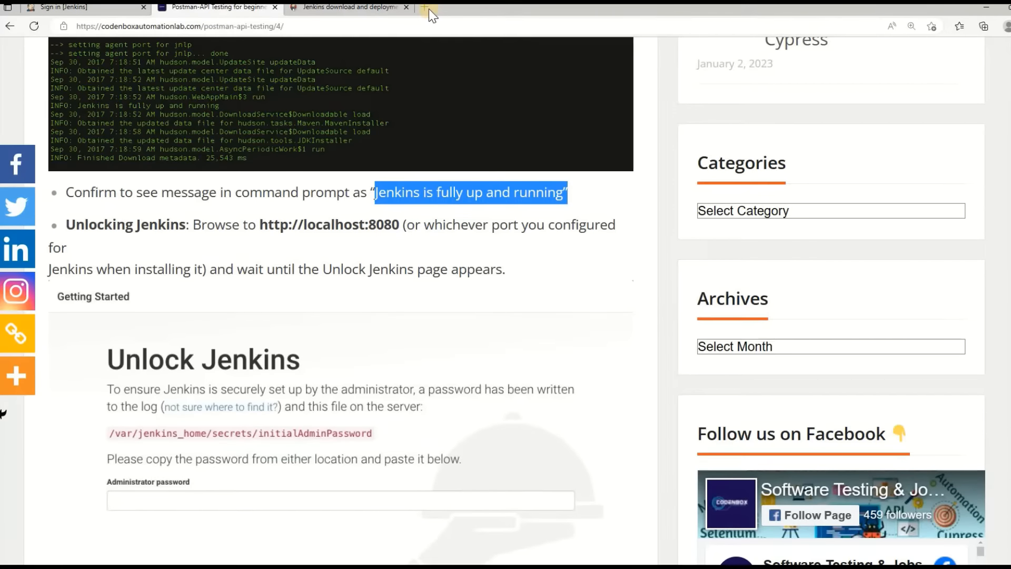
Step: Switch to the Jenkins sign-in page and reload it from the address localhost:8080
click(64, 7)
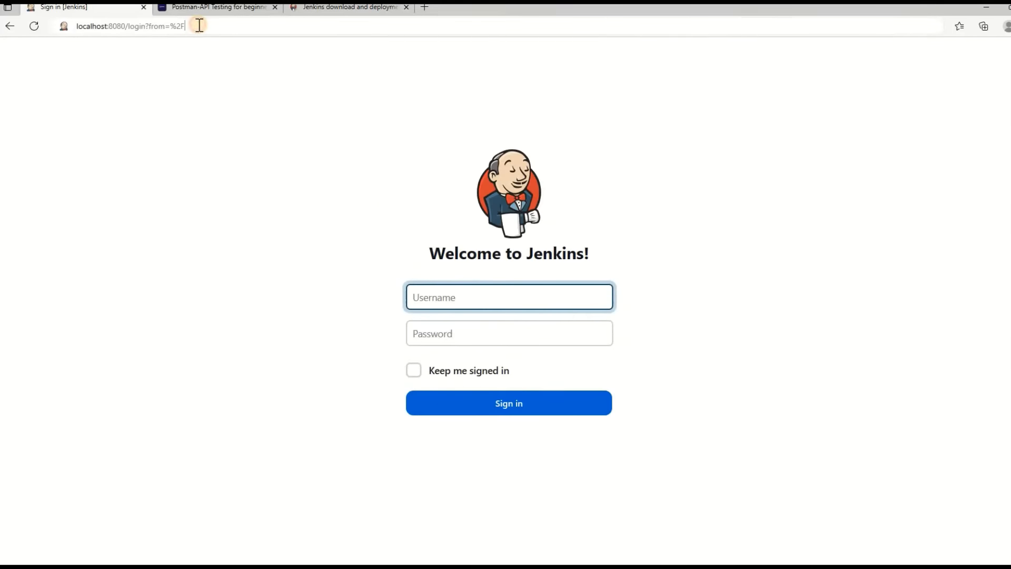
click(199, 25)
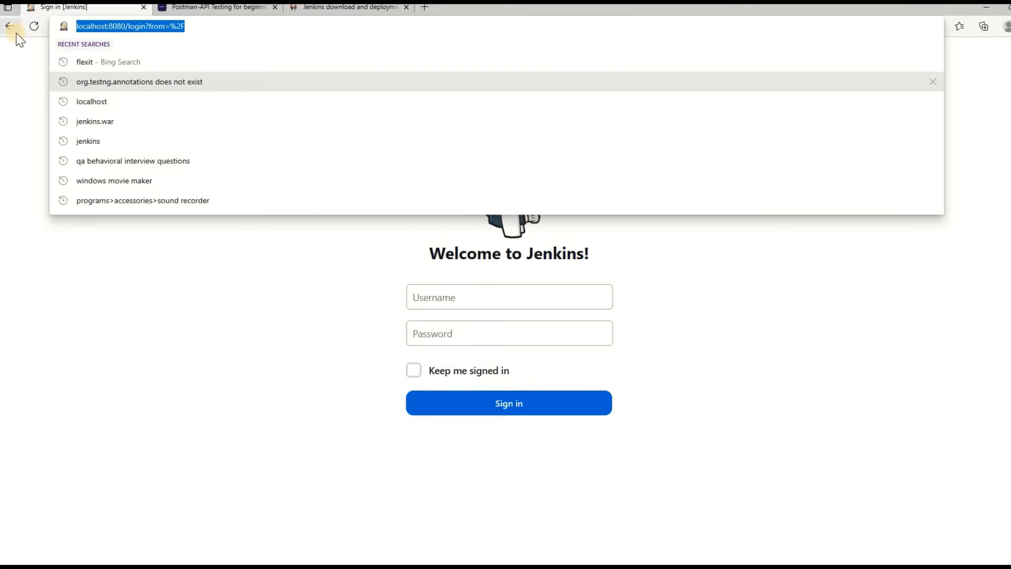
text(locL)
key(BackSpace)
key(BackSpace)
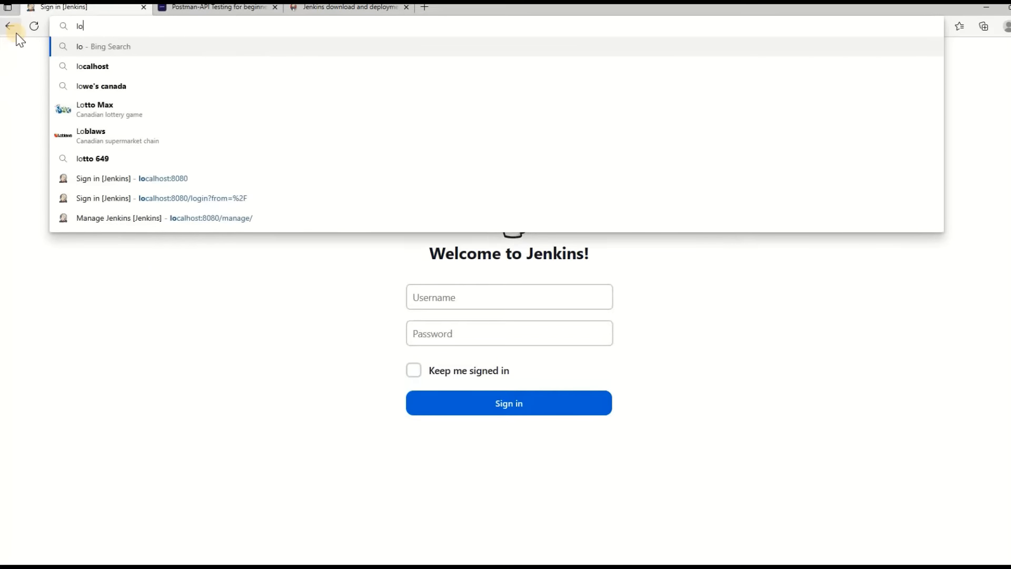
key(BackSpace)
key(BackSpace)
text(loc)
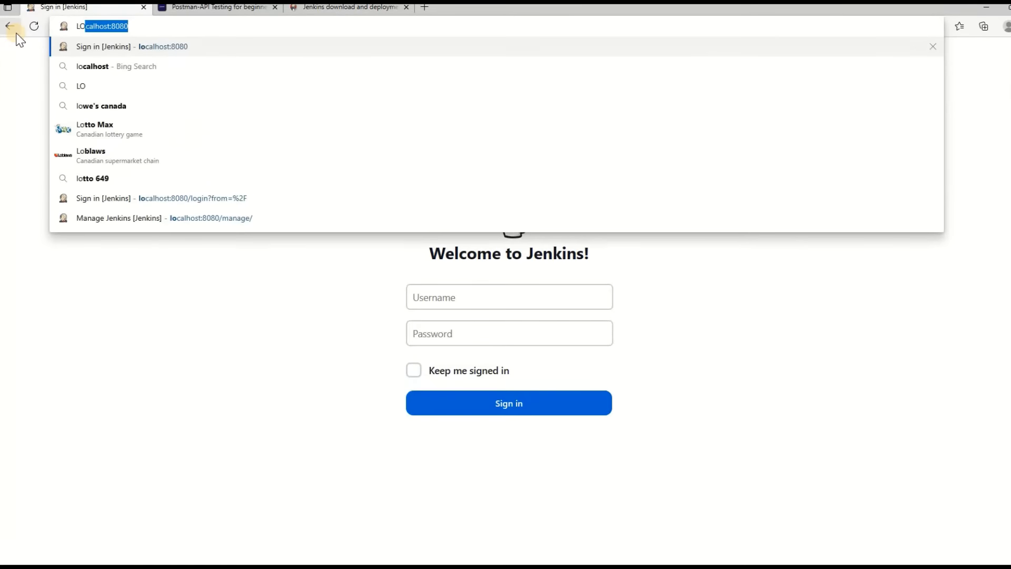
key(BackSpace)
key(BackSpace)
key(BackSpace)
key(BackSpace)
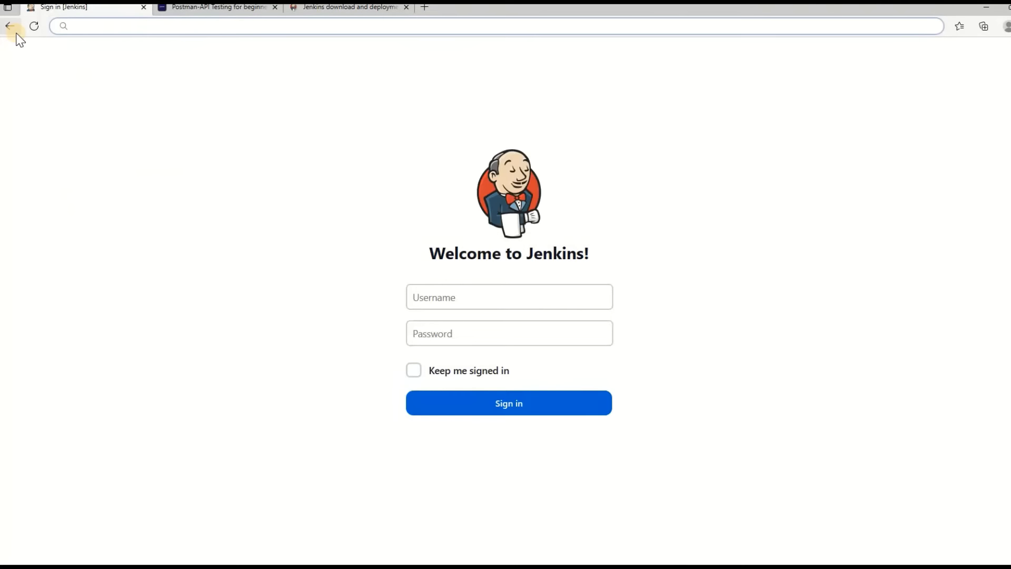
text(local)
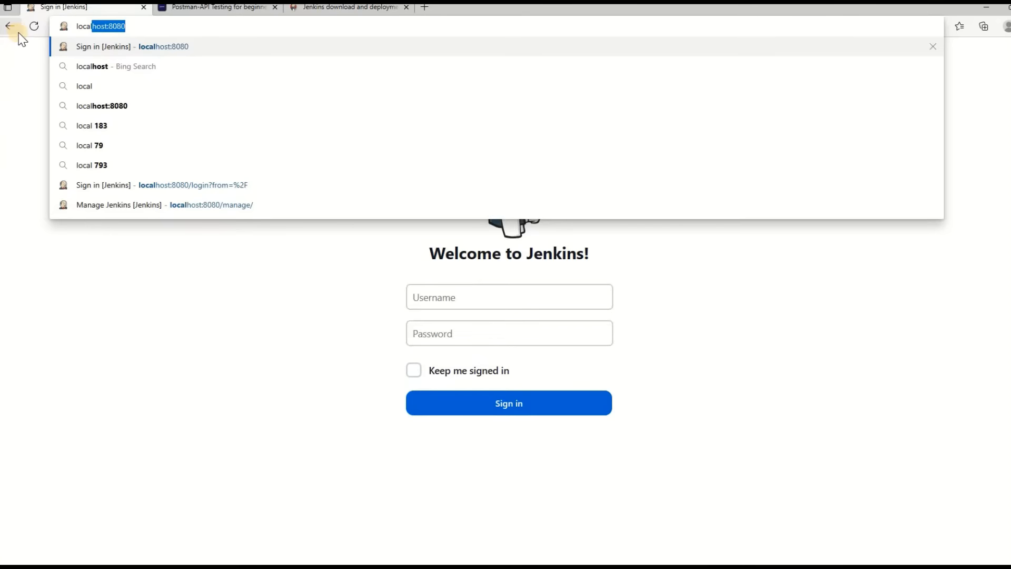
click(142, 24)
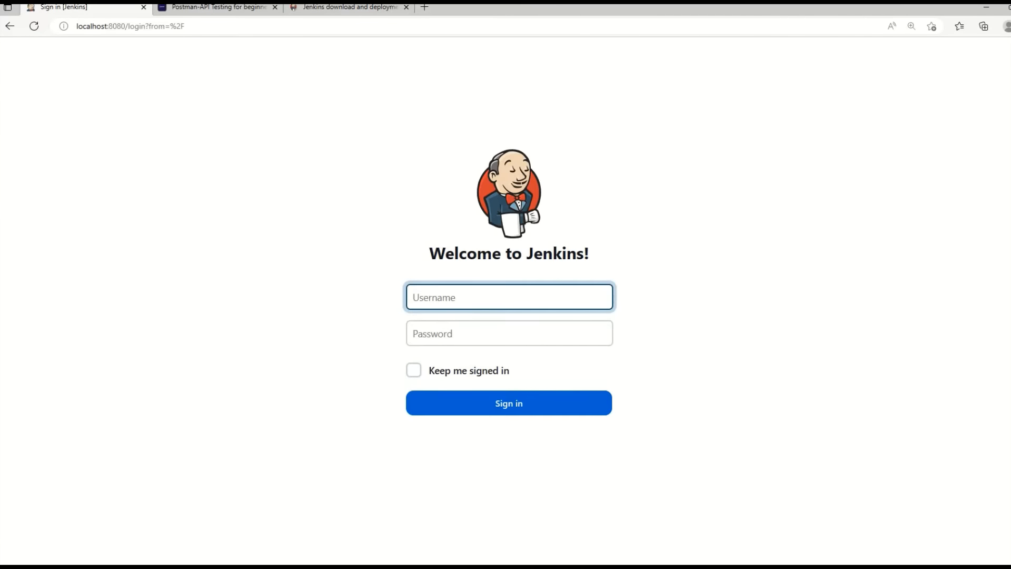
Step: Reposition the command window running jenkins.war to view its log, minimize it, and return to the article's Unlocking Jenkins instructions
drag(154, 121, 706, 89)
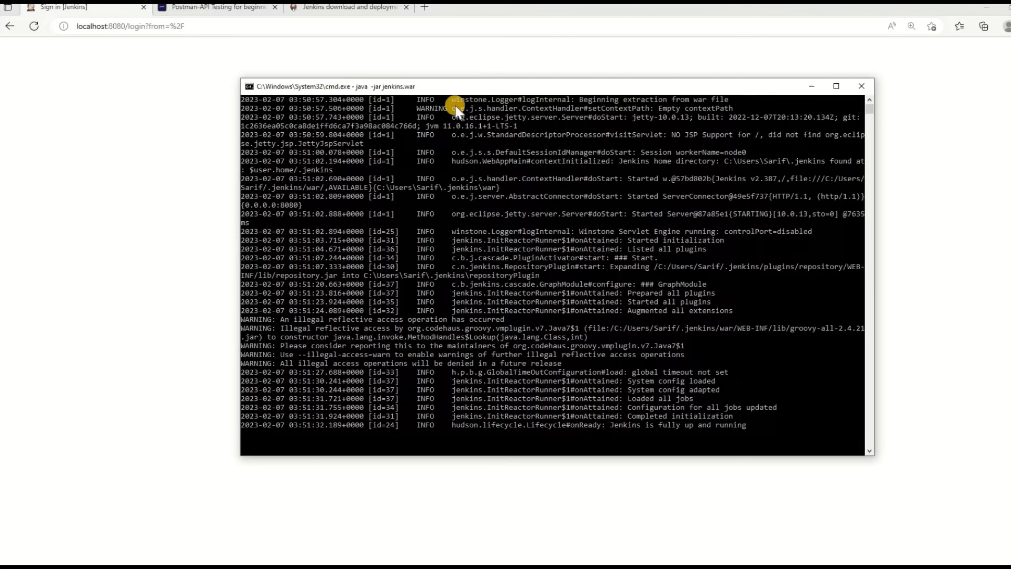
click(811, 87)
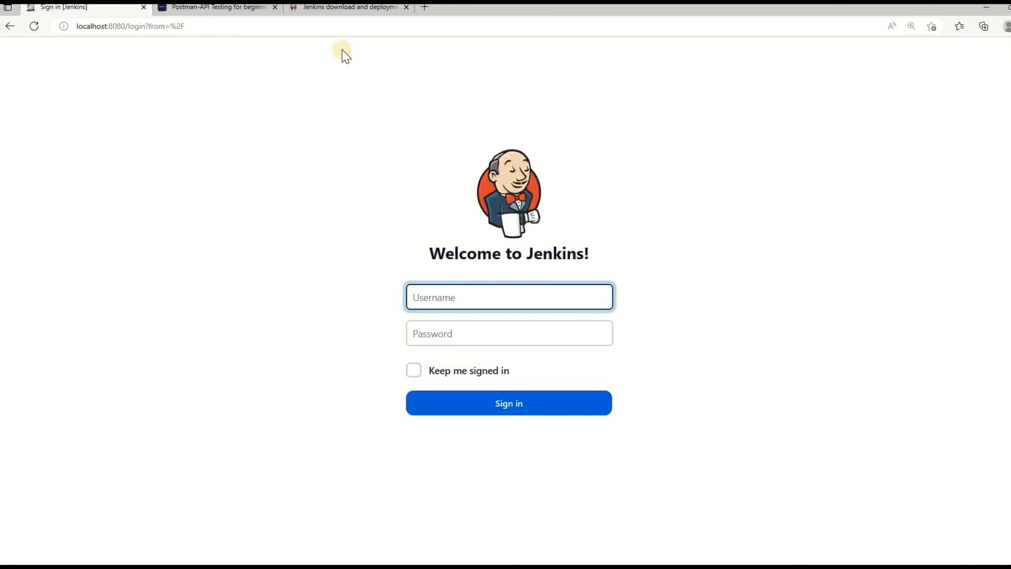
click(238, 10)
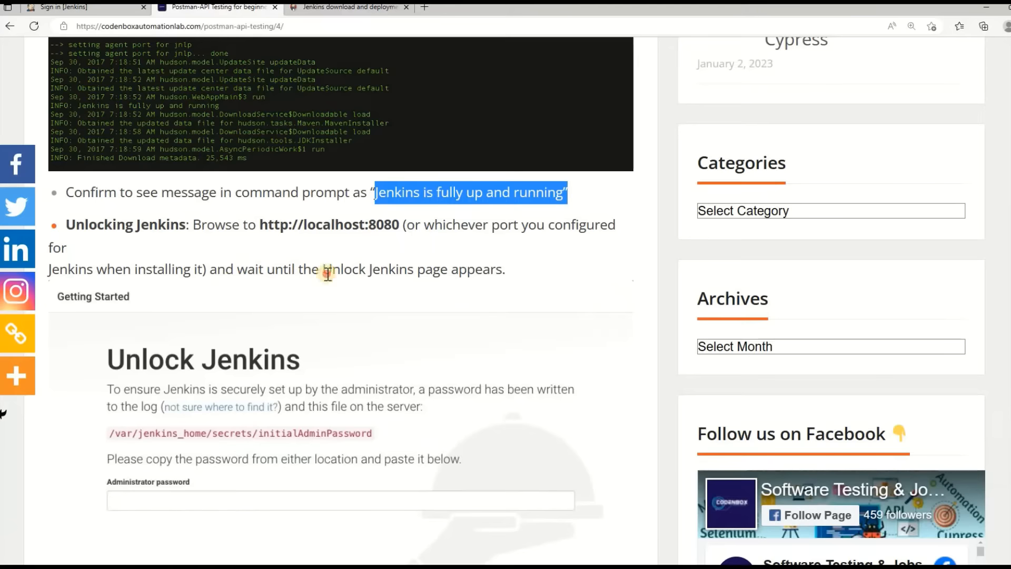
click(383, 287)
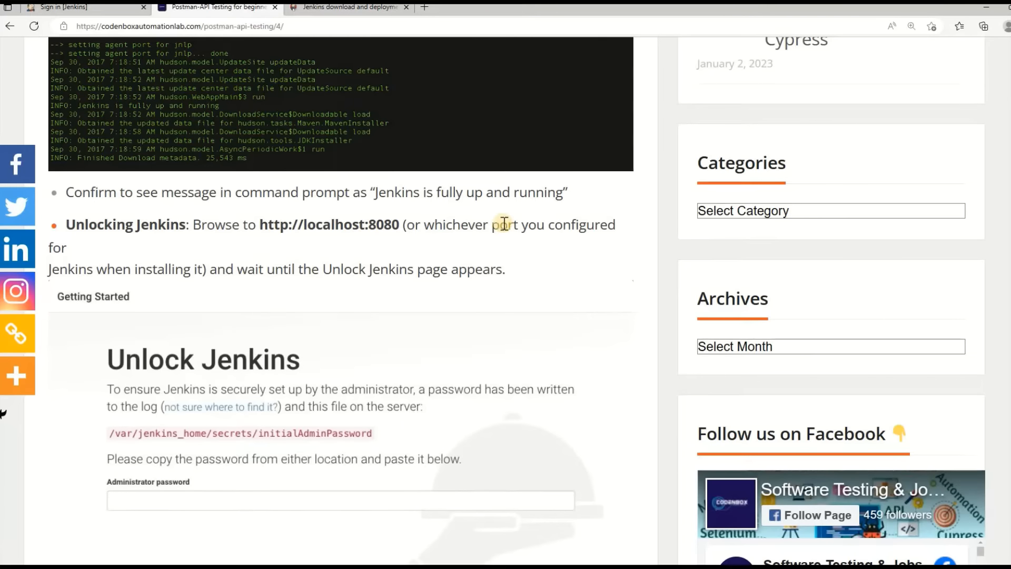
Step: Examine the article's Unlock Jenkins screenshot and compare its Administrator password field with the generated password in the log image
scroll(383, 300, down, 3)
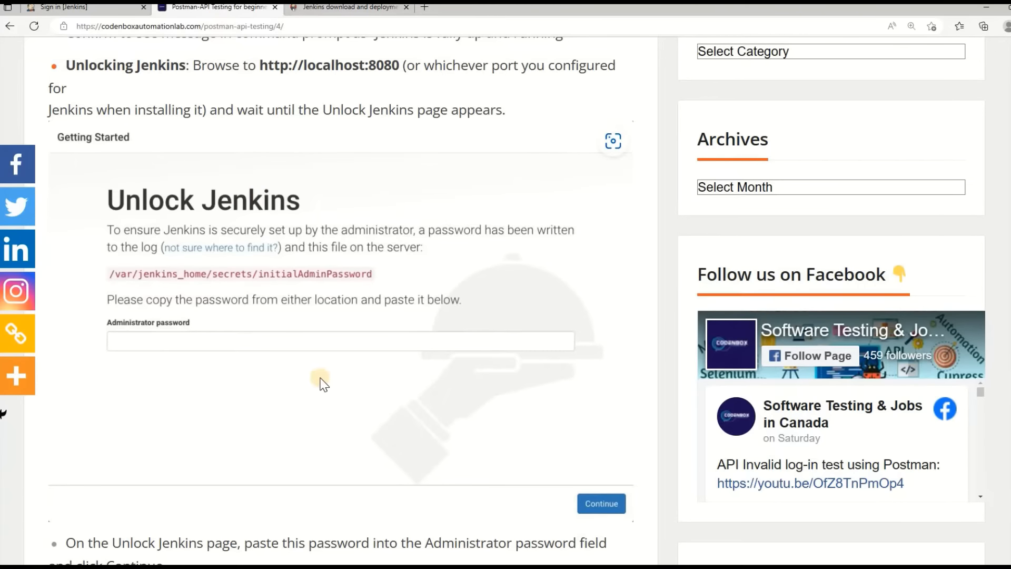
scroll(323, 384, down, 1)
scroll(323, 384, down, 1)
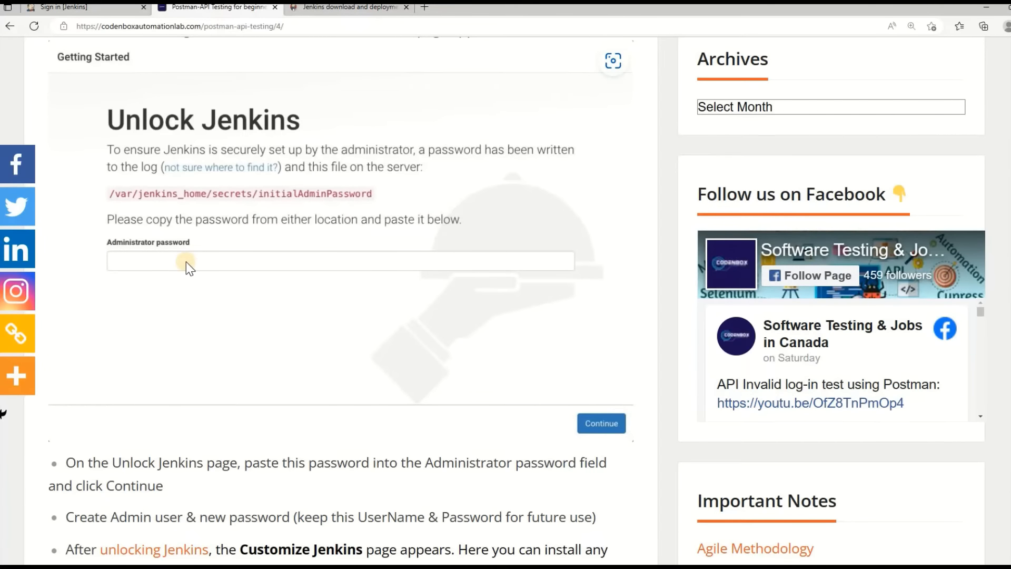
scroll(418, 308, up, 8)
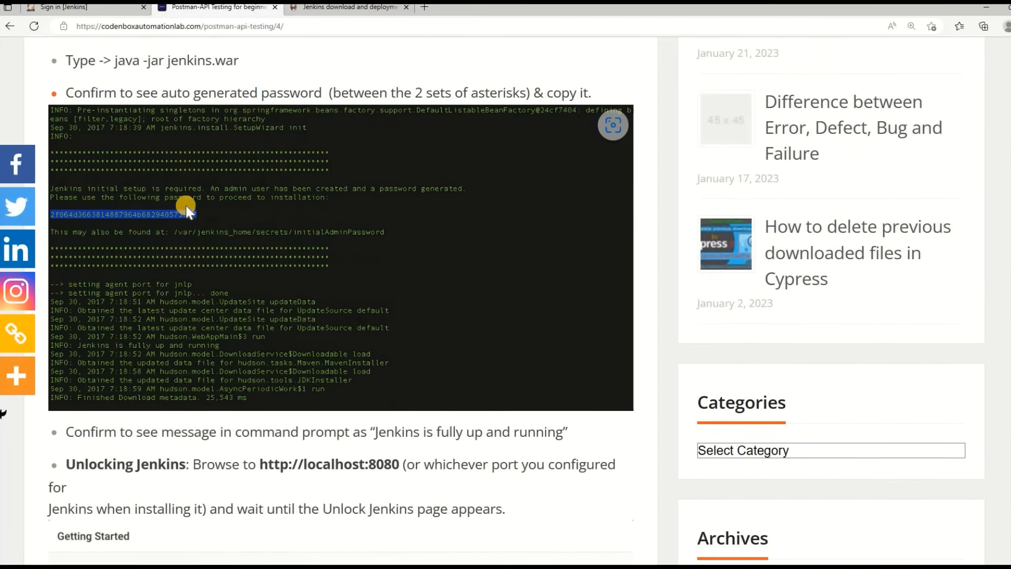
drag(188, 217, 197, 215)
scroll(224, 233, down, 10)
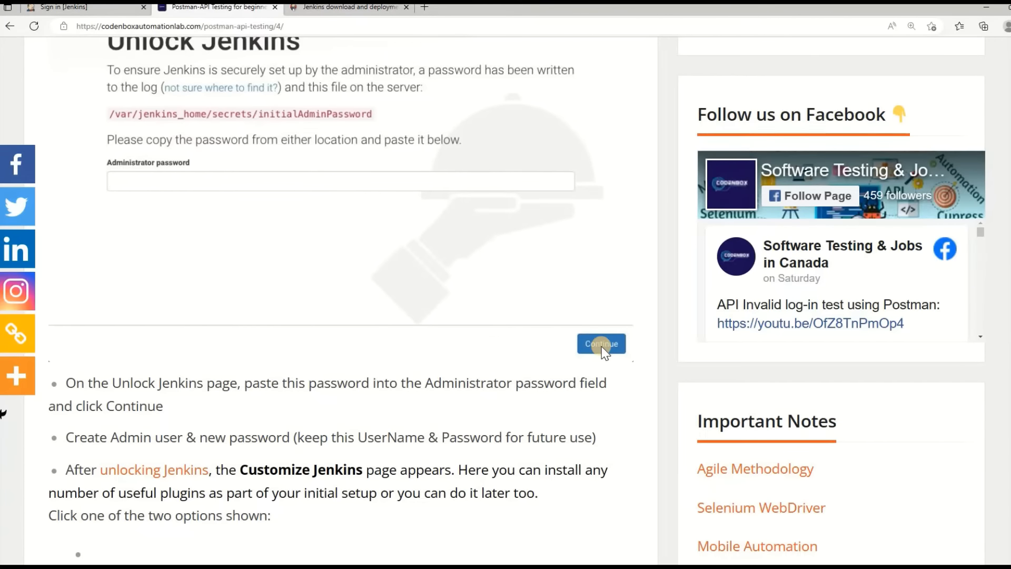
Step: Read the article's instructions on pasting the administrator password and highlight the line about creating an admin user and new password
scroll(602, 349, down, 2)
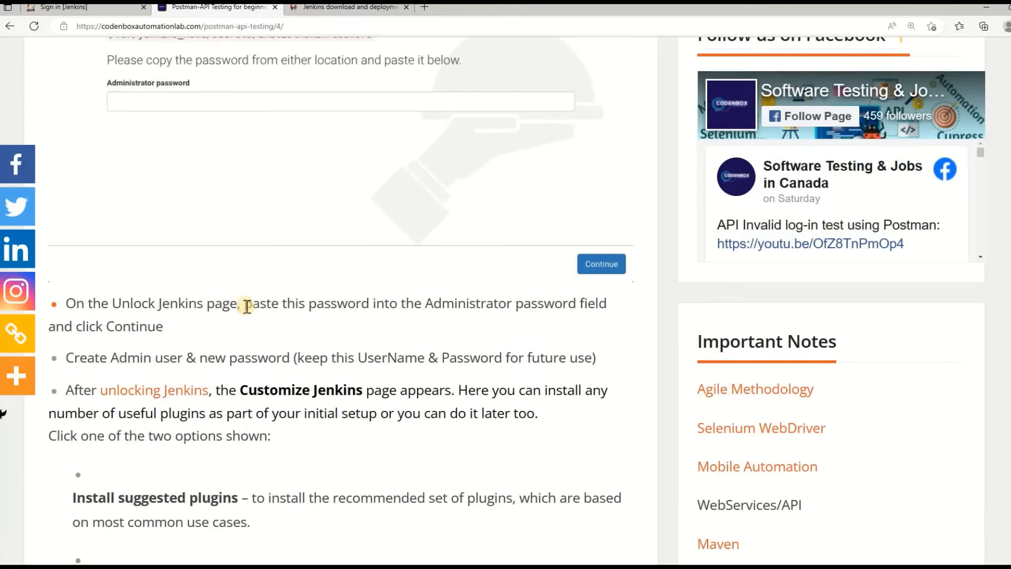
triple_click(96, 305)
click(200, 322)
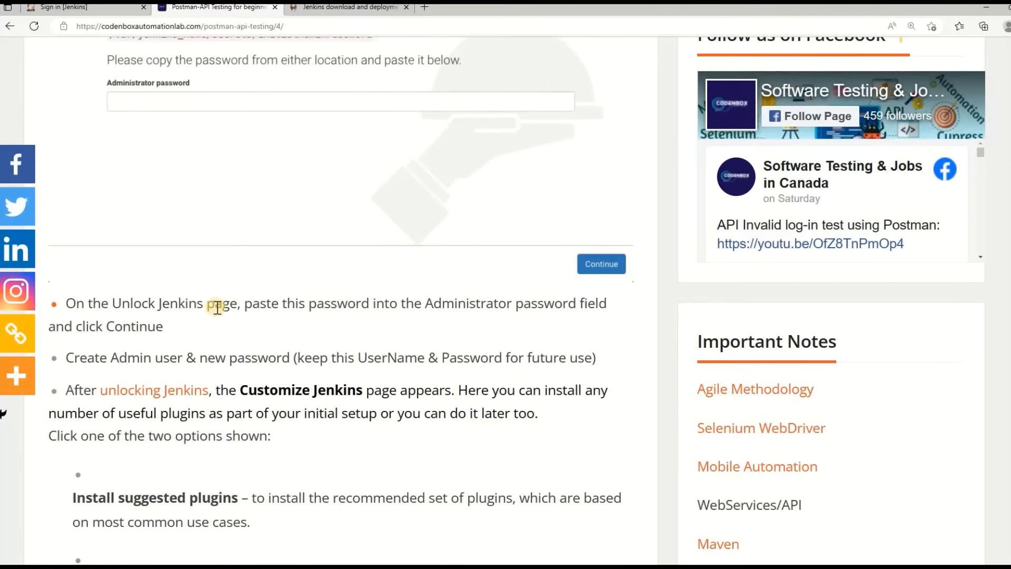
scroll(210, 300, down, 2)
scroll(216, 303, up, 3)
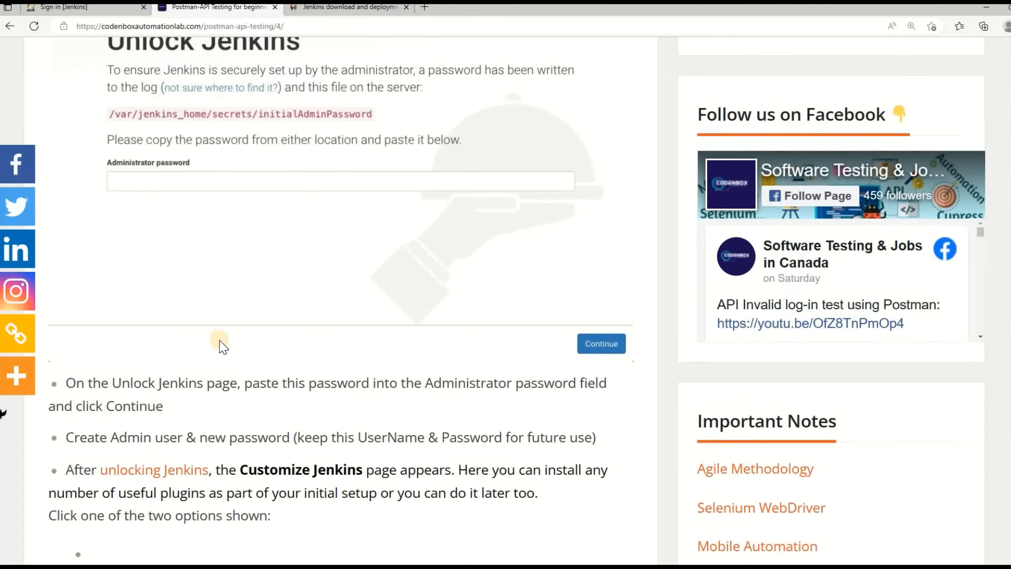
scroll(221, 363, down, 3)
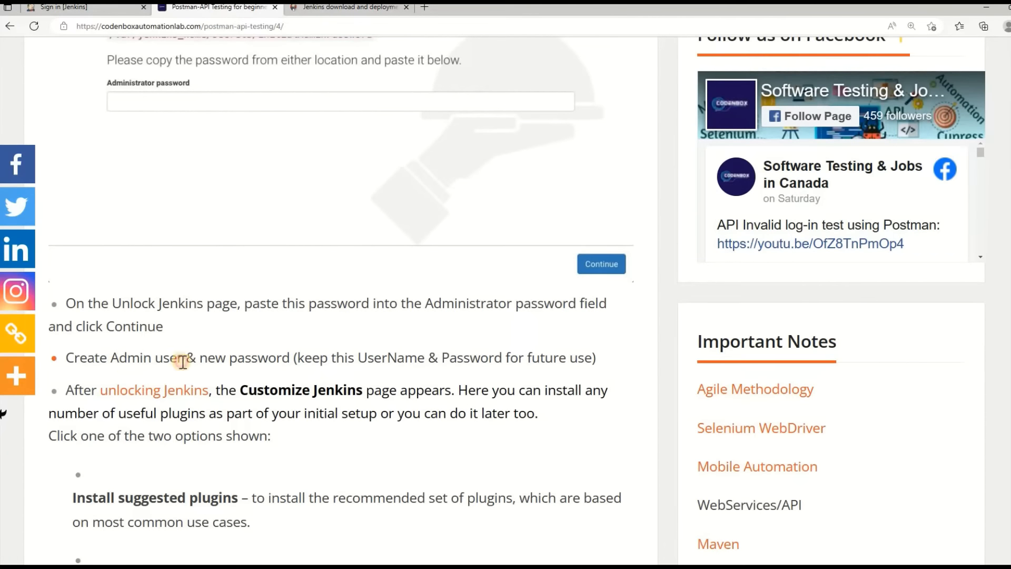
drag(127, 361, 235, 361)
double_click(244, 362)
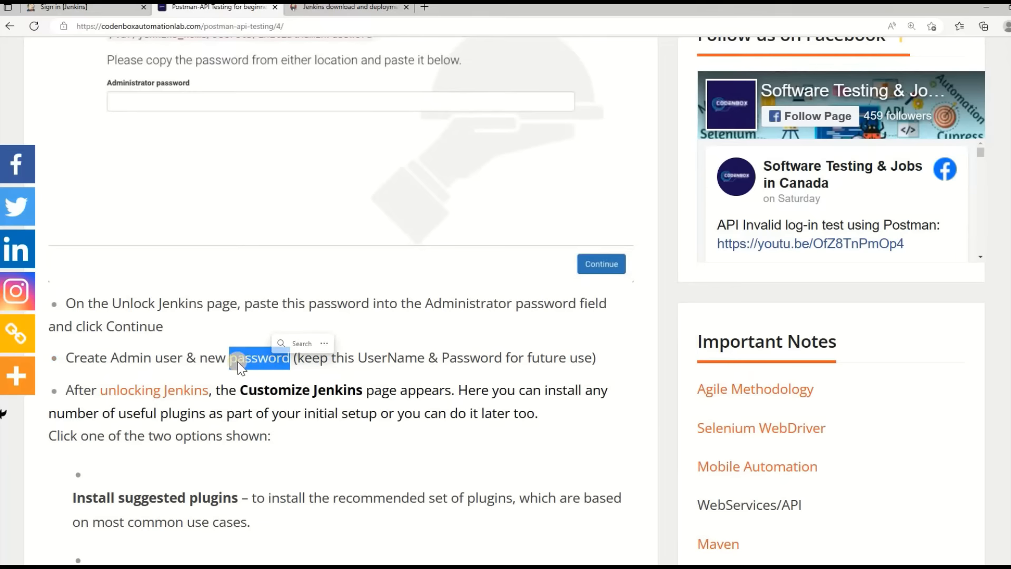
click(394, 364)
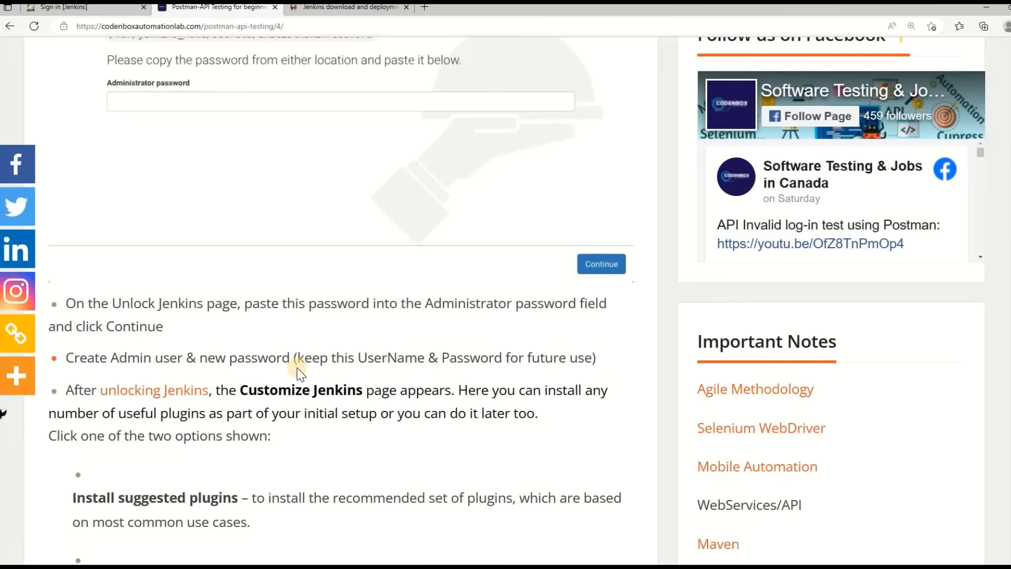
drag(152, 360, 312, 360)
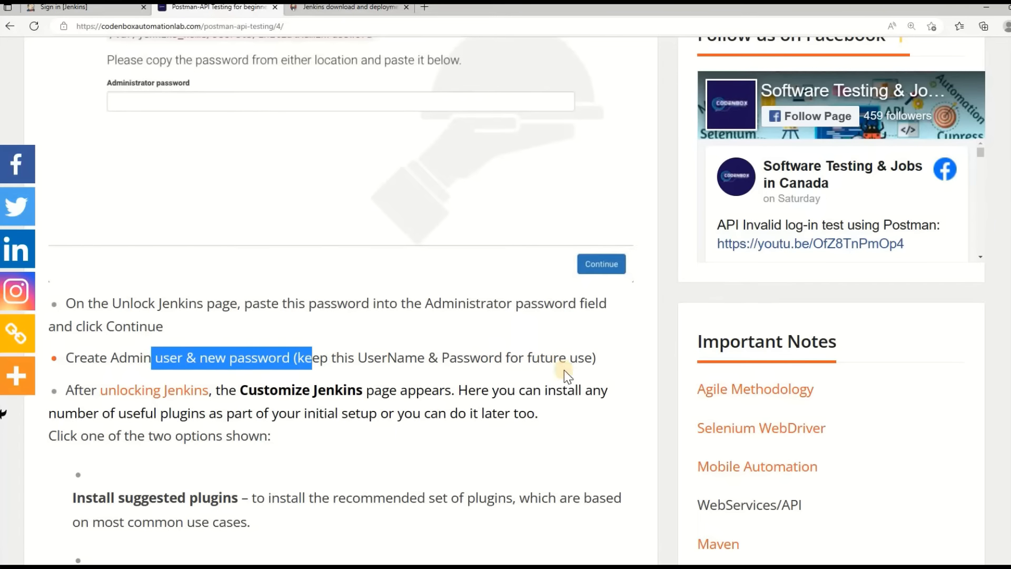
scroll(537, 363, down, 3)
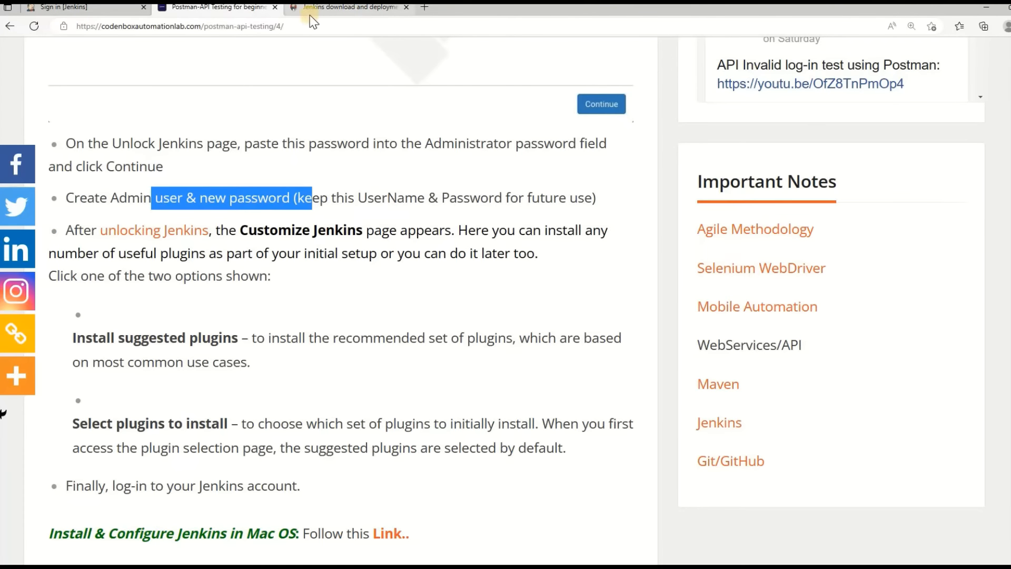
Step: Look over the Jenkins download page and the Jenkins sign-in page, and return to the article
click(323, 8)
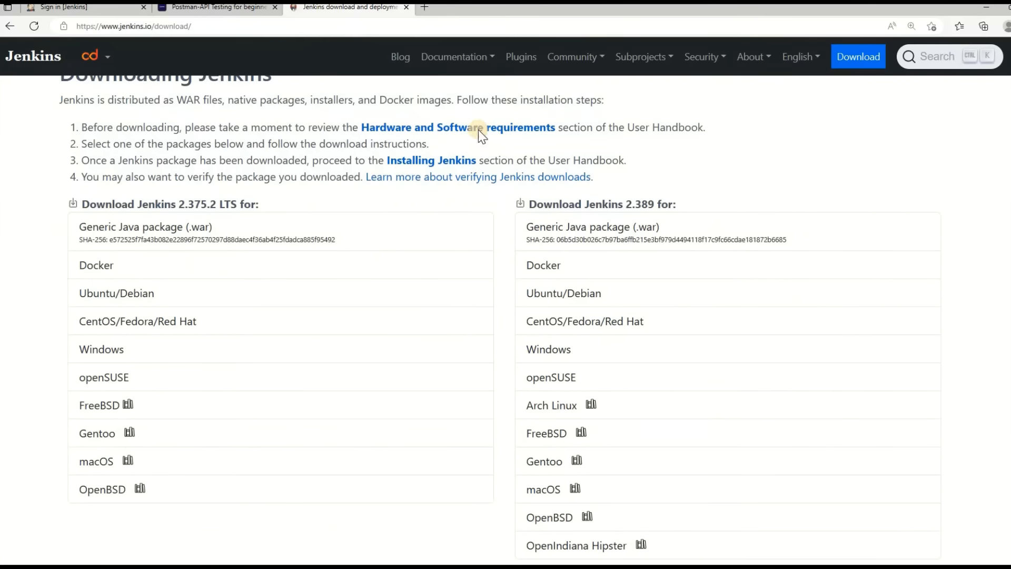
click(189, 7)
click(85, 10)
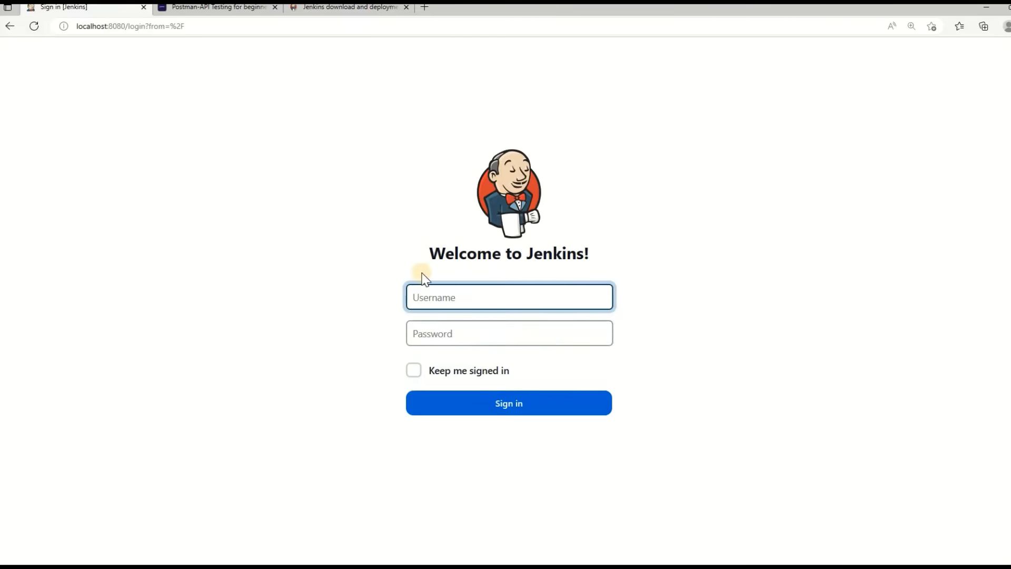
click(207, 9)
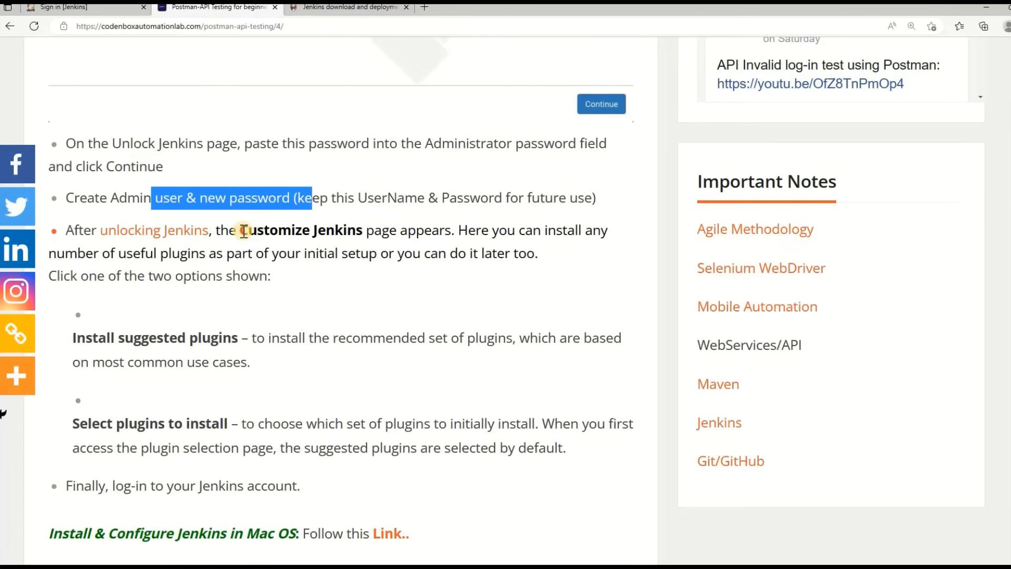
Step: Highlight the Customize Jenkins text and the options "Install suggested plugins" and "Select plugins to install" in the article
drag(244, 230, 450, 238)
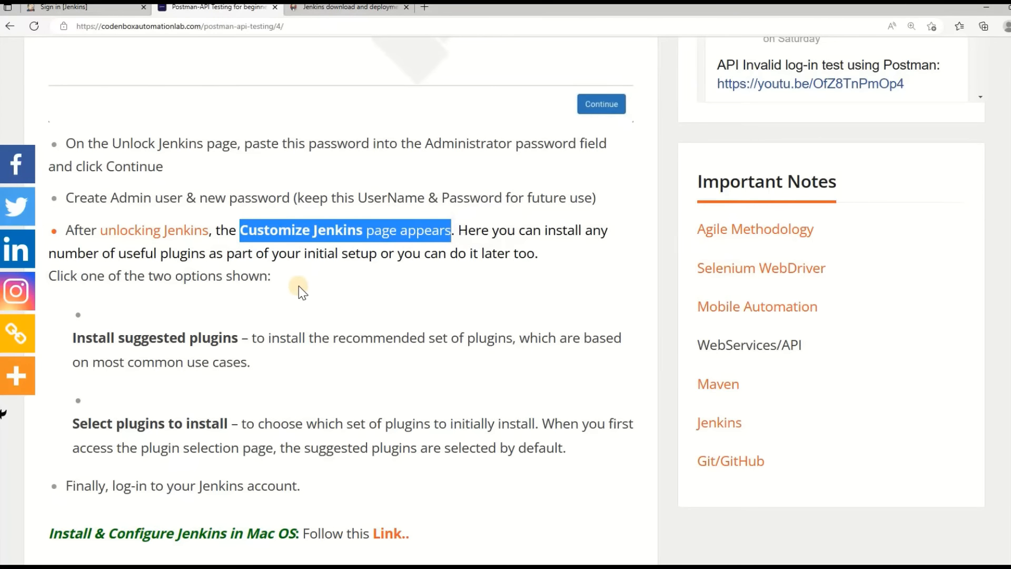
scroll(311, 287, down, 1)
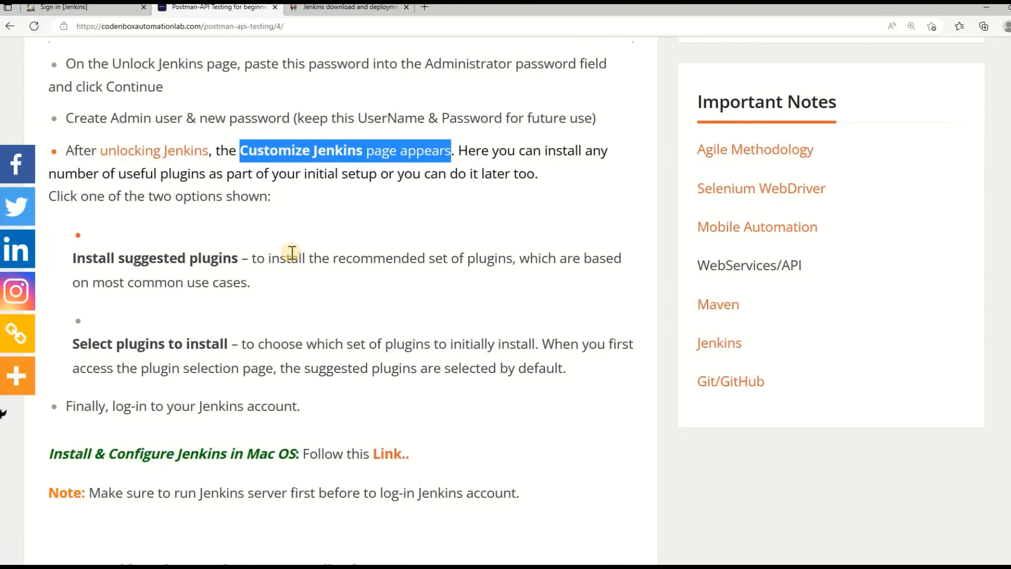
scroll(292, 252, down, 1)
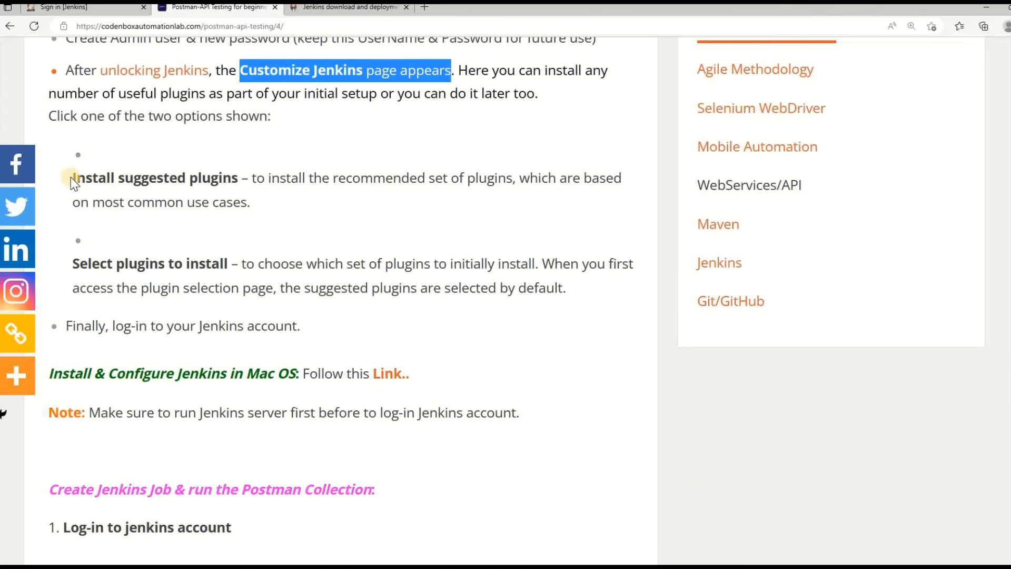
drag(71, 178, 234, 193)
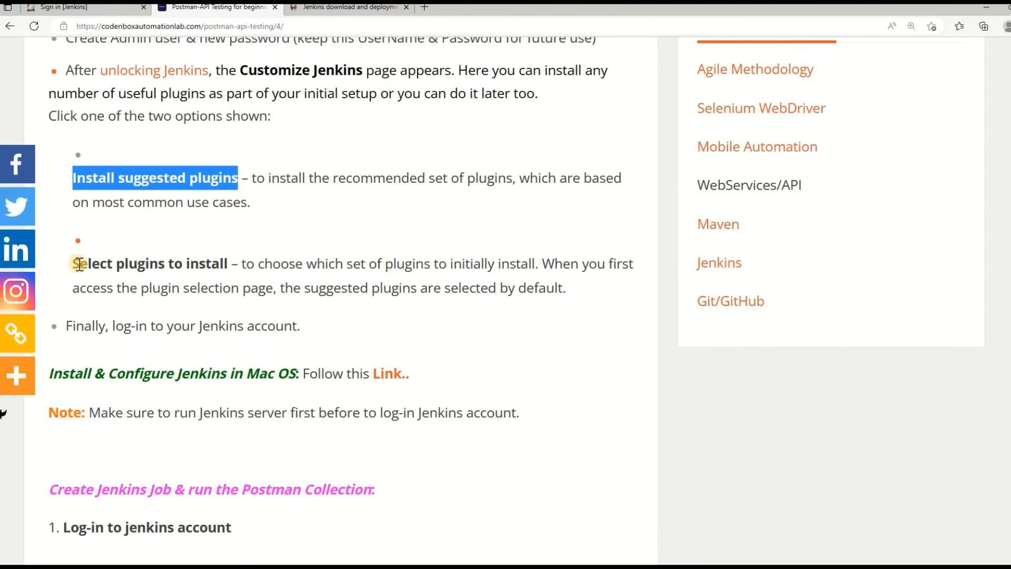
drag(79, 263, 217, 262)
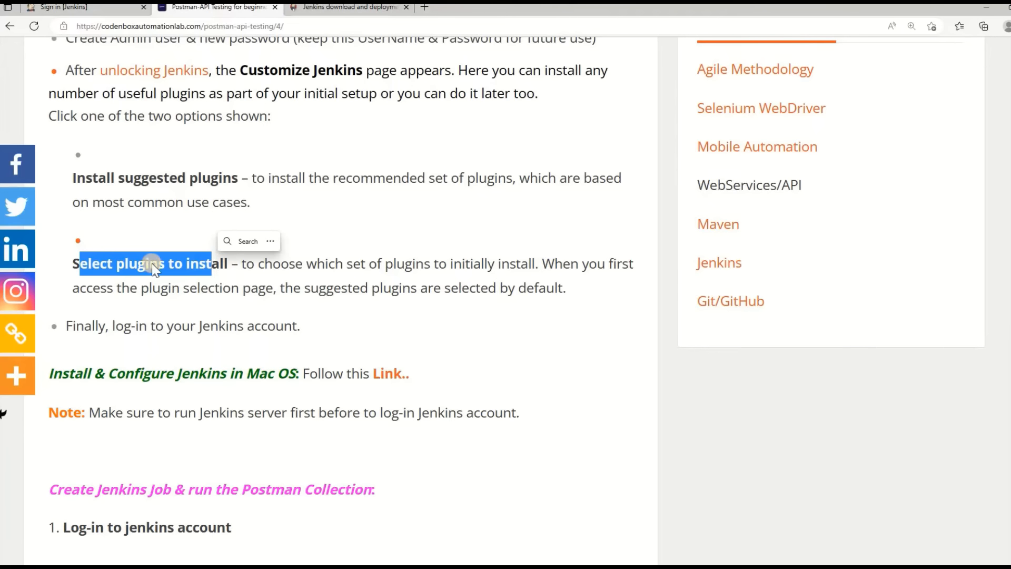
Step: Highlight the article's "Select plugins to install" option and repeatedly mark "Install suggested plugins" as the recommended choice
drag(74, 265, 227, 269)
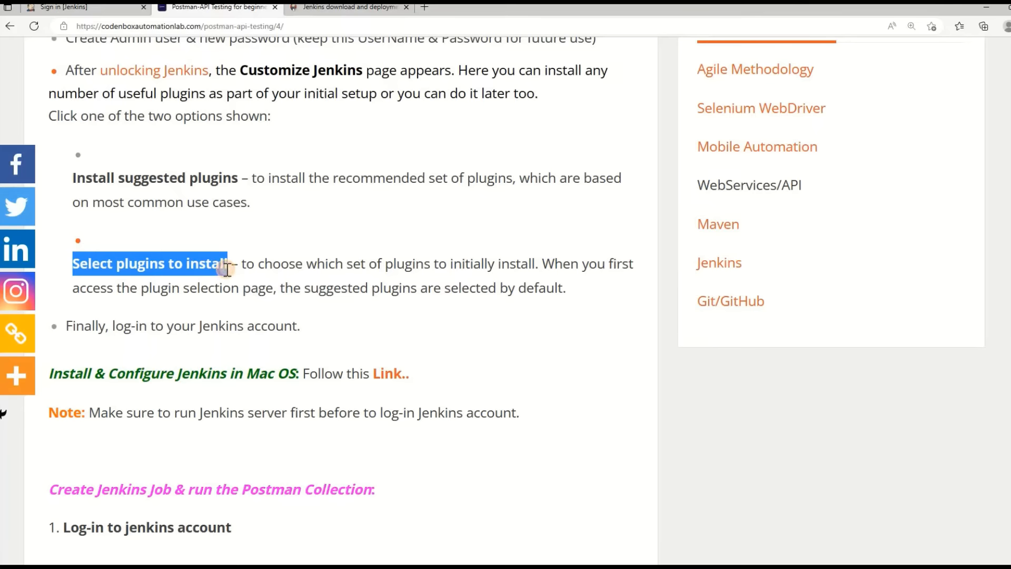
drag(73, 178, 240, 188)
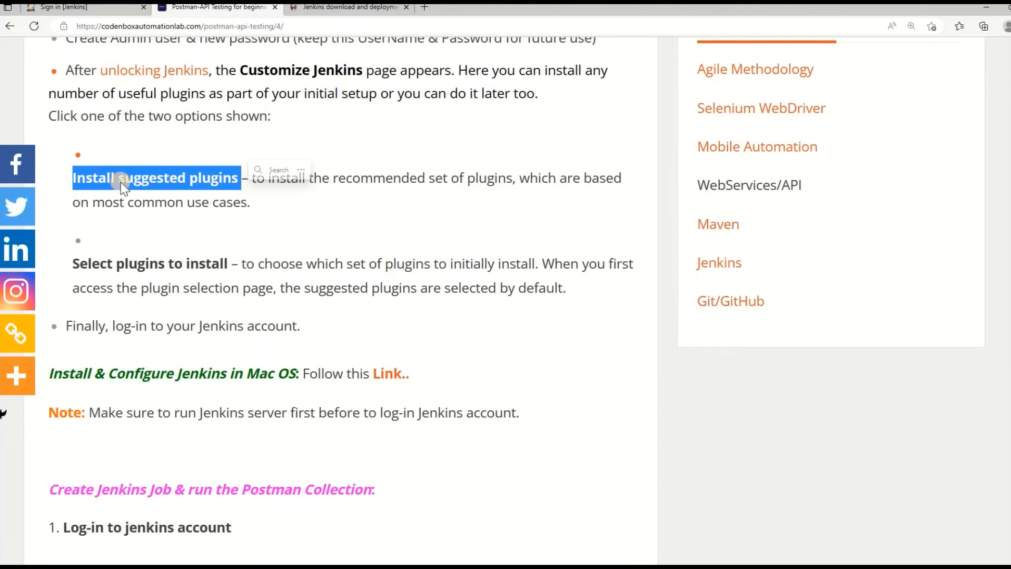
click(80, 176)
drag(74, 179, 237, 179)
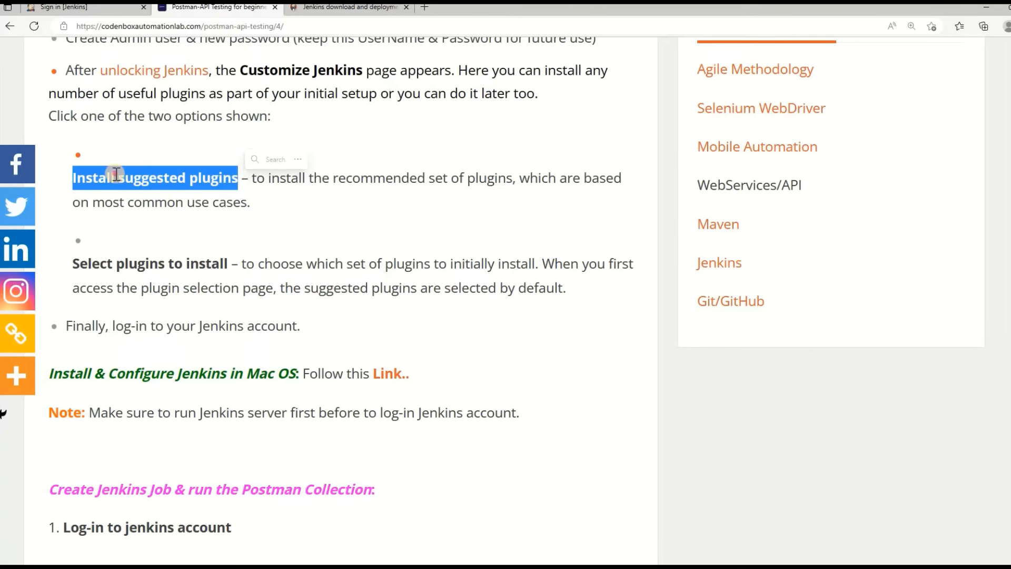
drag(74, 178, 238, 178)
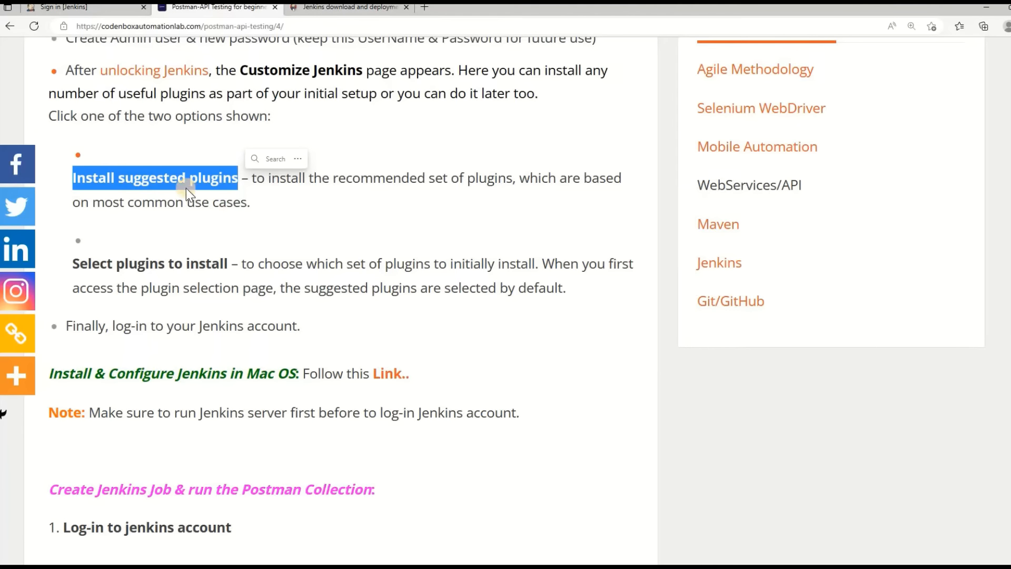
scroll(314, 216, down, 1)
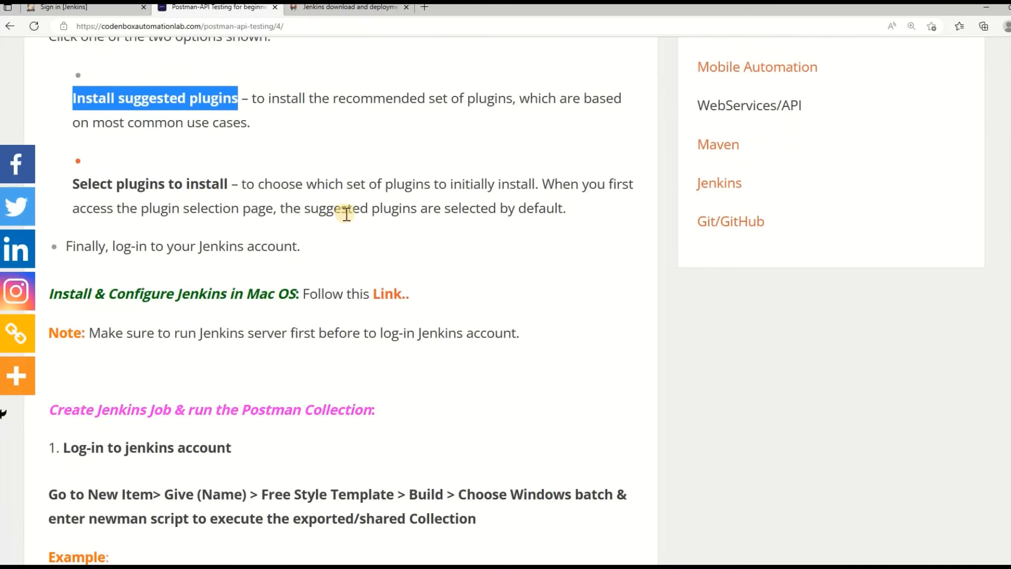
Step: Switch to the Jenkins sign-in page and sign in with the account username and password
click(107, 10)
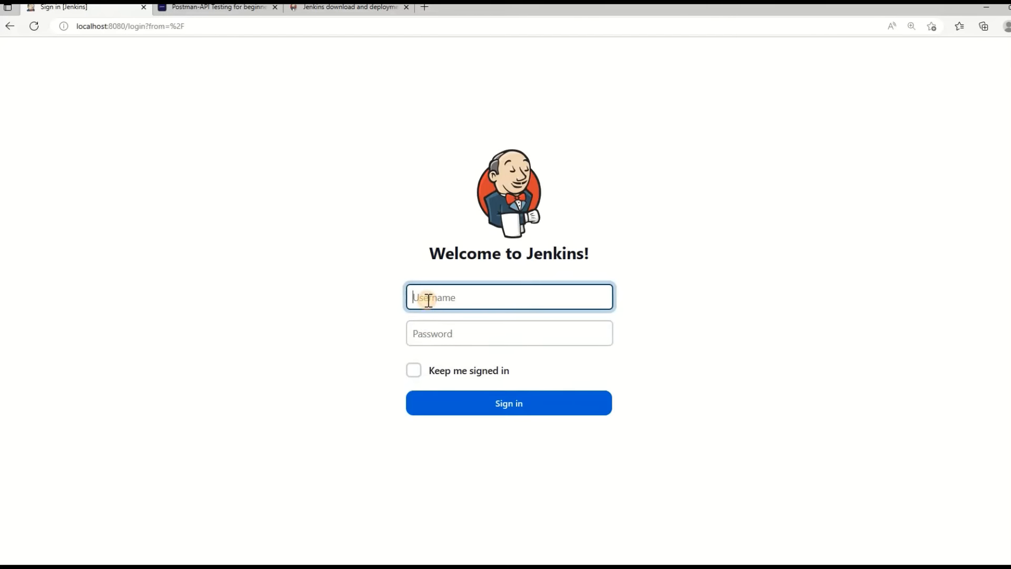
click(435, 333)
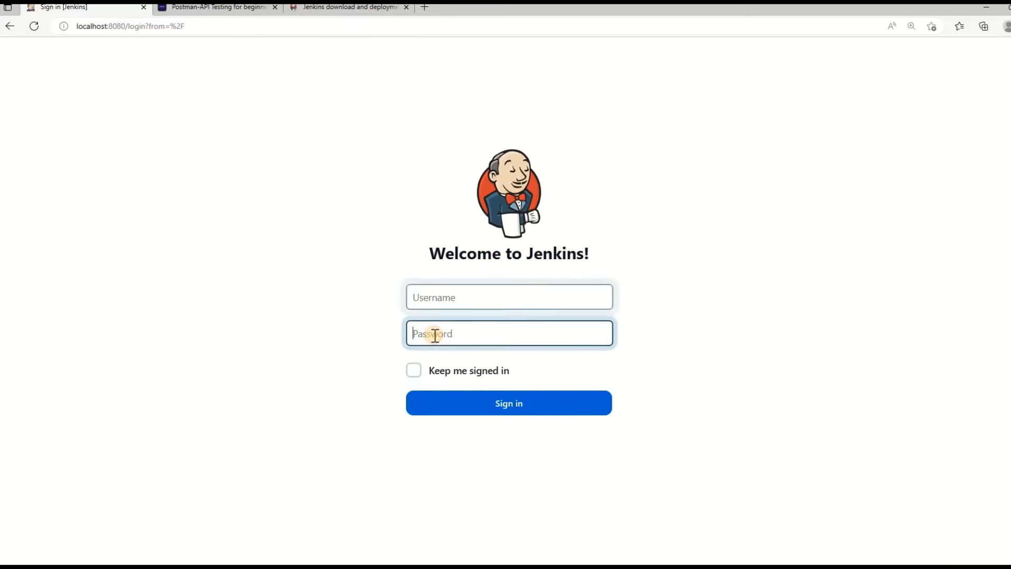
click(428, 298)
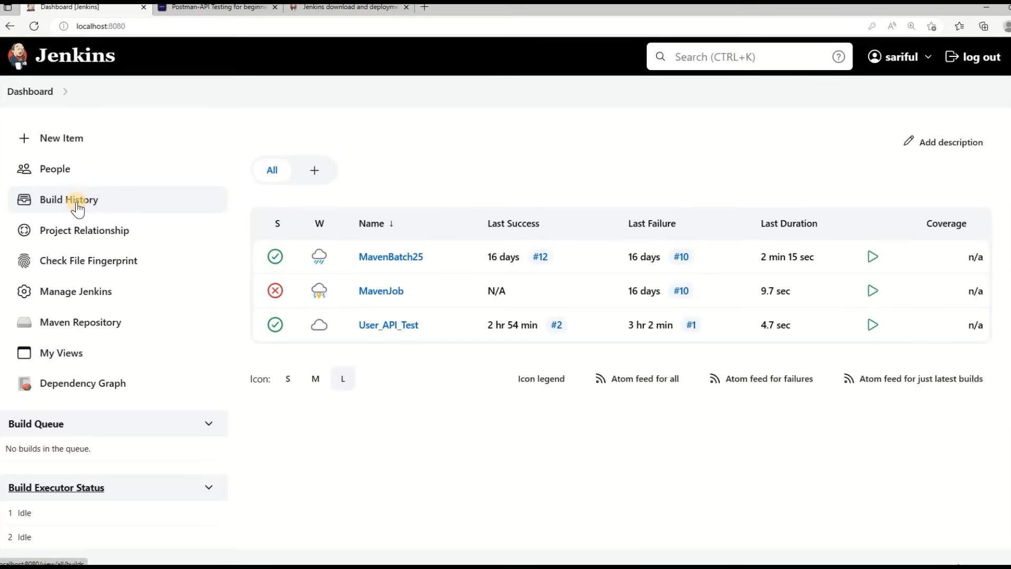
Step: Open Manage Jenkins from the dashboard and look over its System Configuration section, including Manage Plugins
click(82, 296)
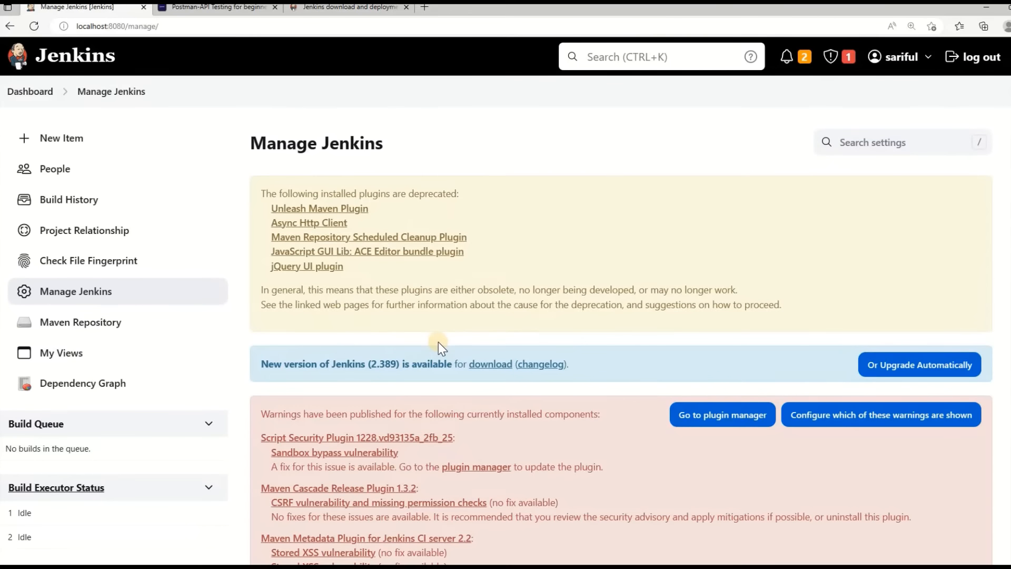
scroll(456, 343, down, 7)
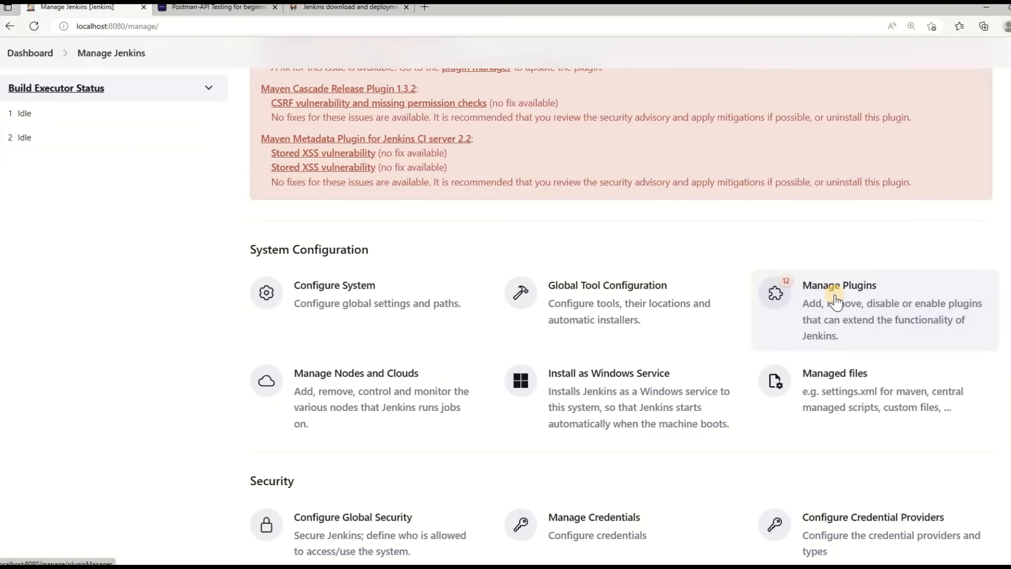
click(284, 311)
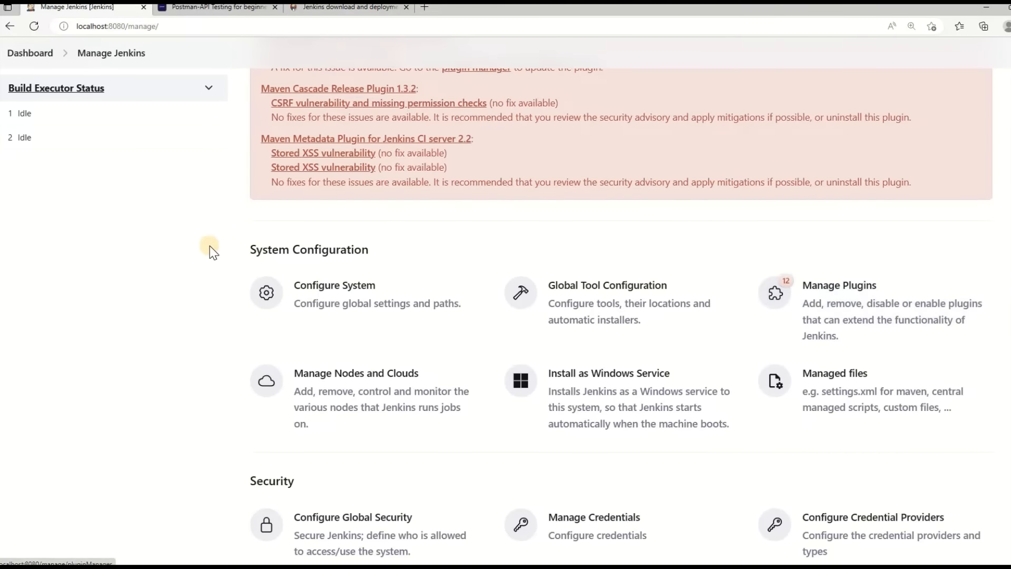
scroll(211, 247, up, 5)
scroll(211, 248, up, 3)
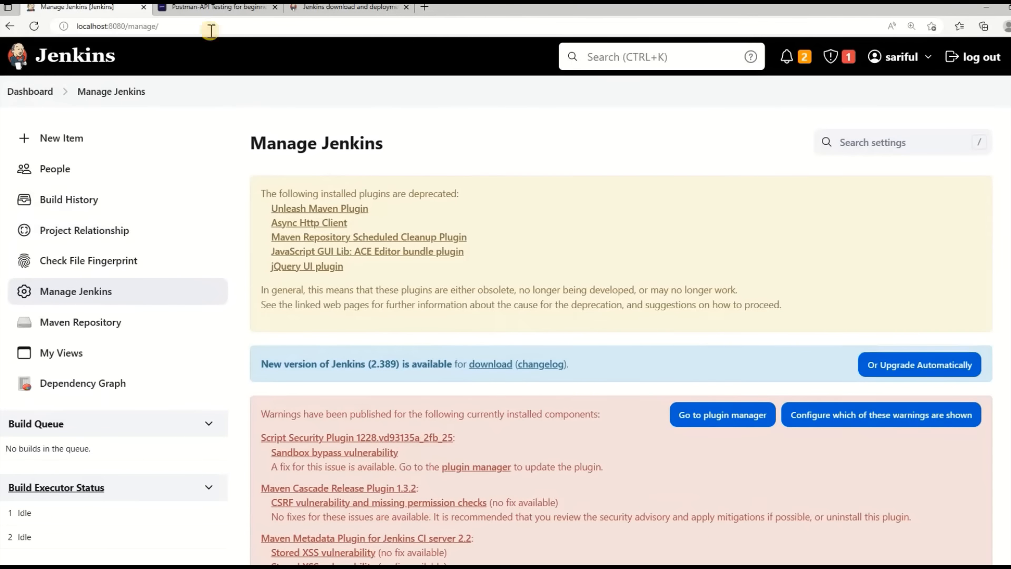
Step: Return to the Postman API testing article and highlight the line about finally logging in to the Jenkins account
click(223, 6)
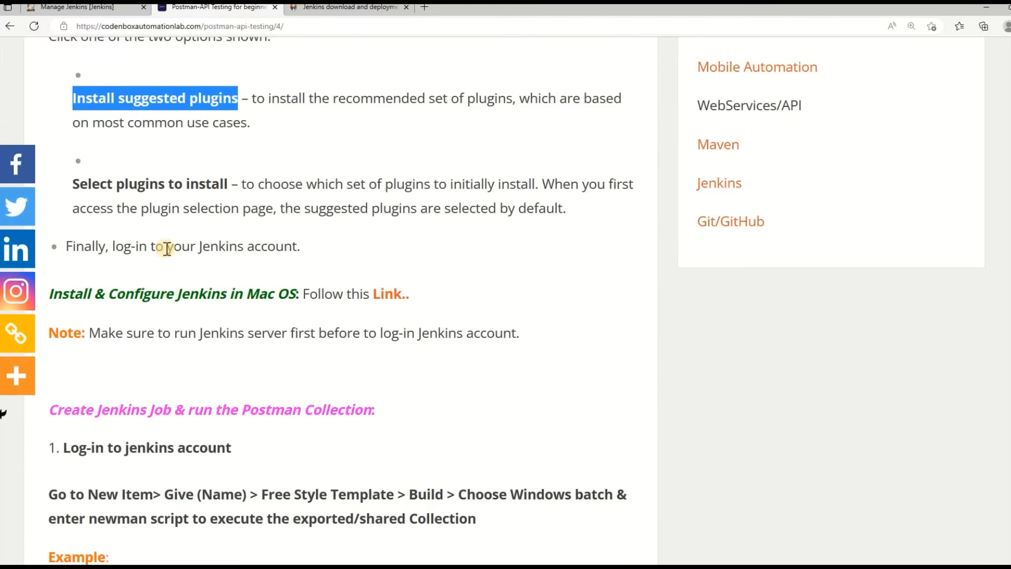
drag(123, 246, 84, 247)
click(285, 254)
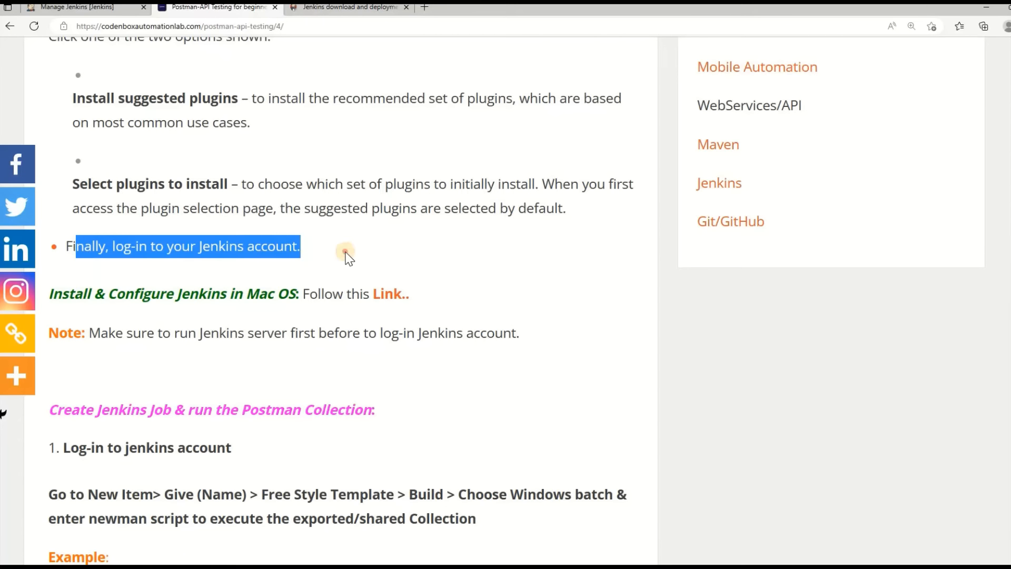
click(323, 240)
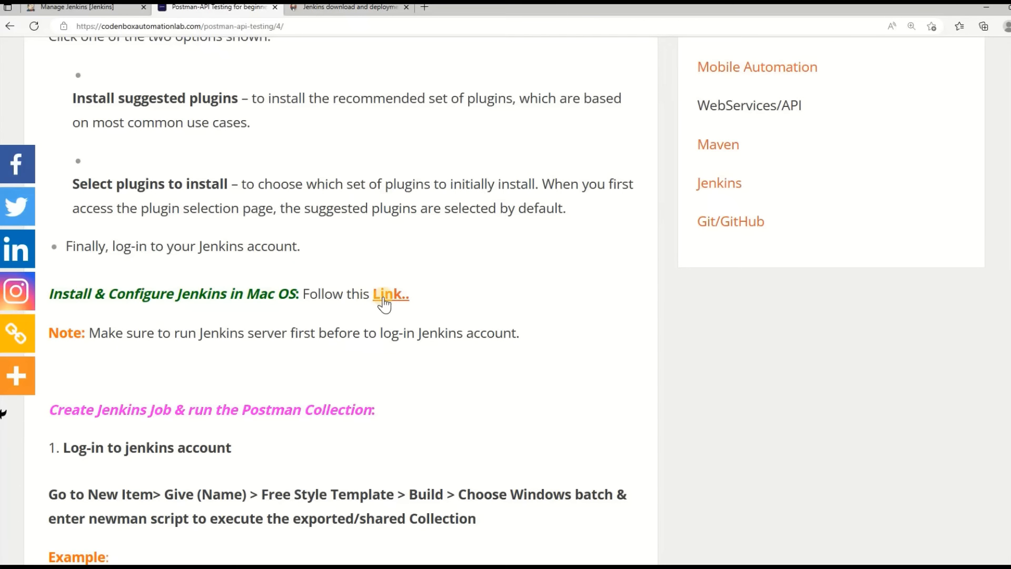
Step: Review the article's Windows setup instructions and open the Mac OS installation link in a new browser tab
scroll(463, 294, up, 15)
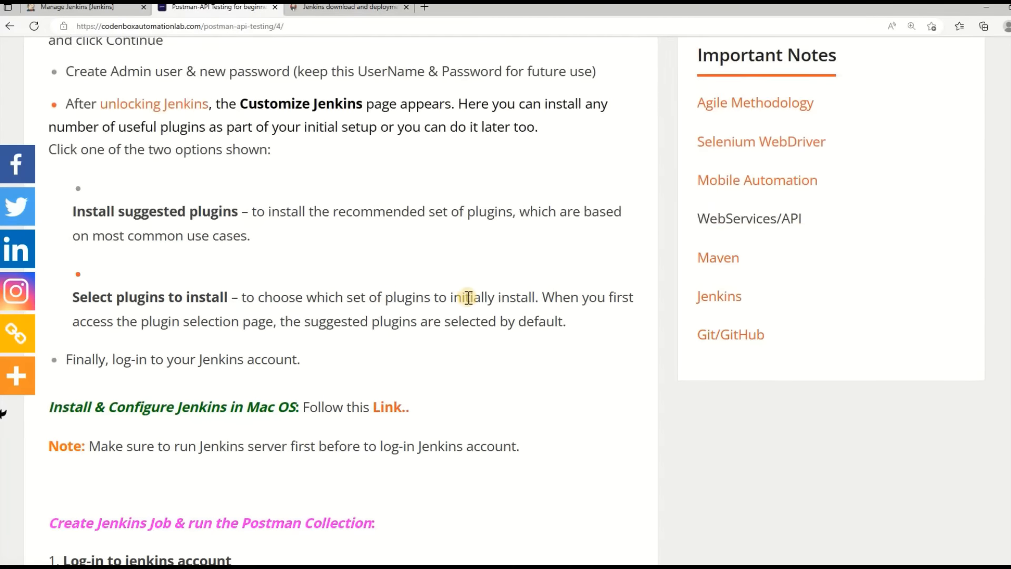
scroll(379, 334, up, 6)
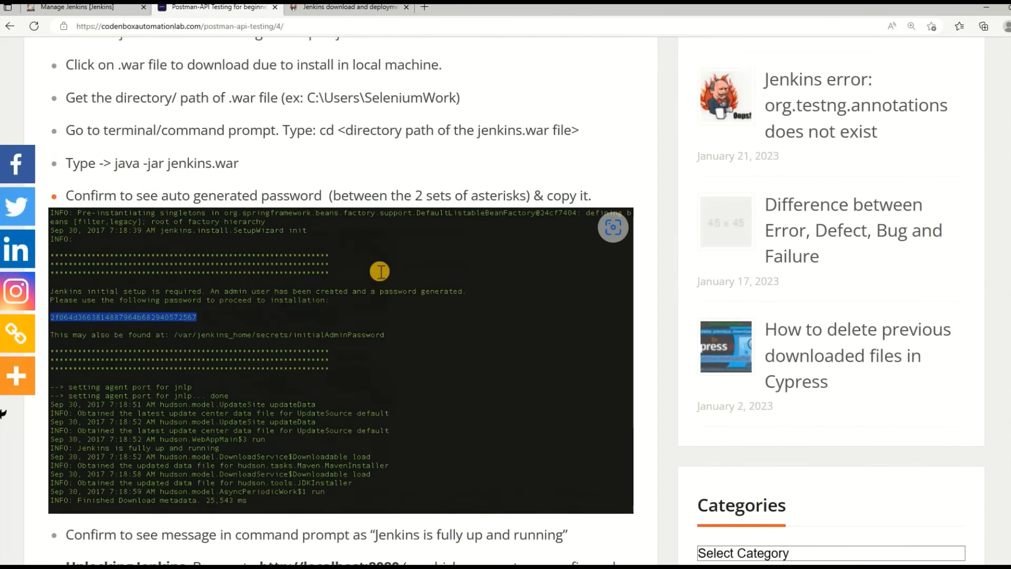
scroll(384, 311, down, 15)
scroll(386, 319, down, 9)
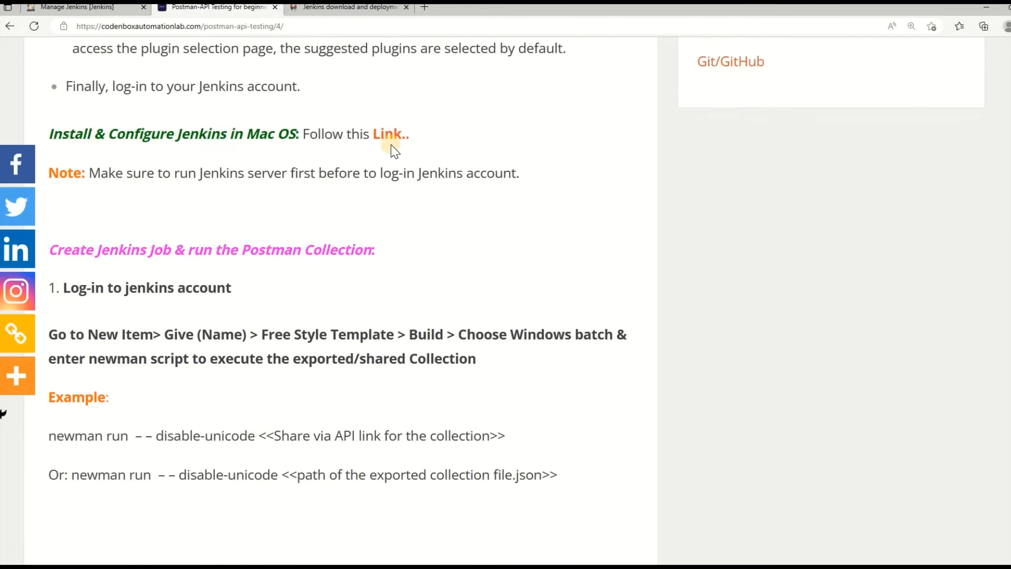
scroll(421, 237, up, 1)
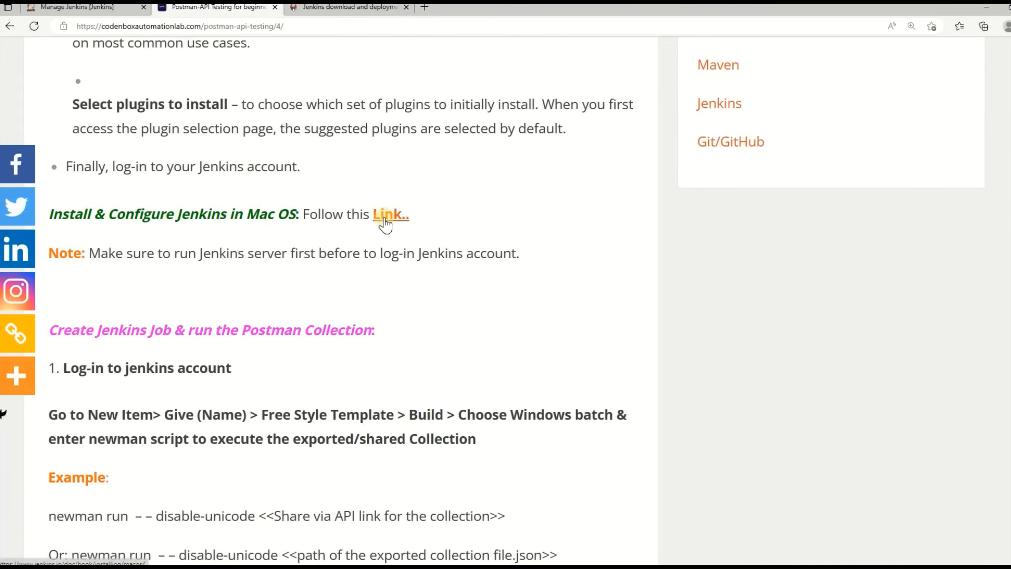
right_click(390, 218)
click(418, 231)
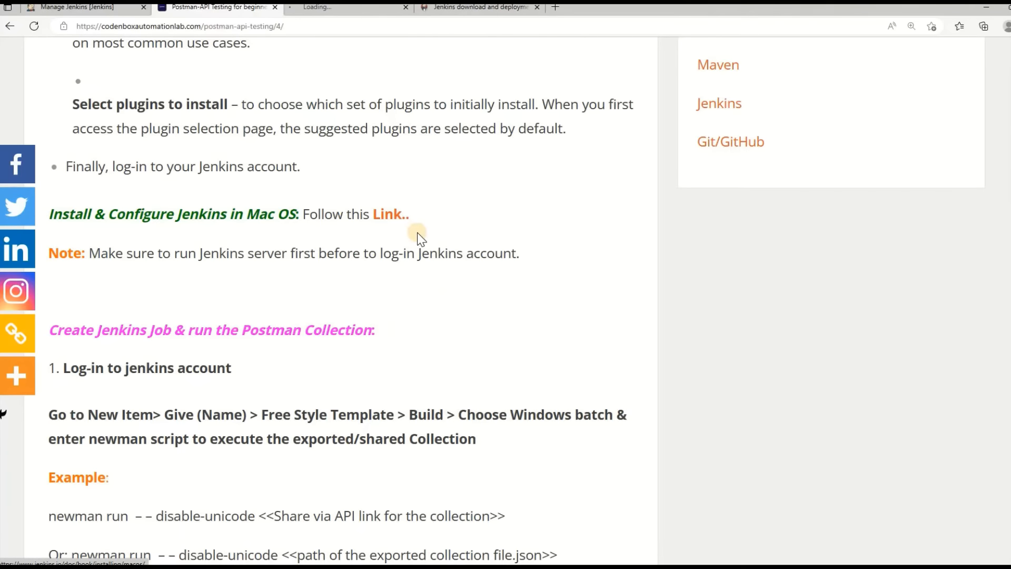
click(346, 10)
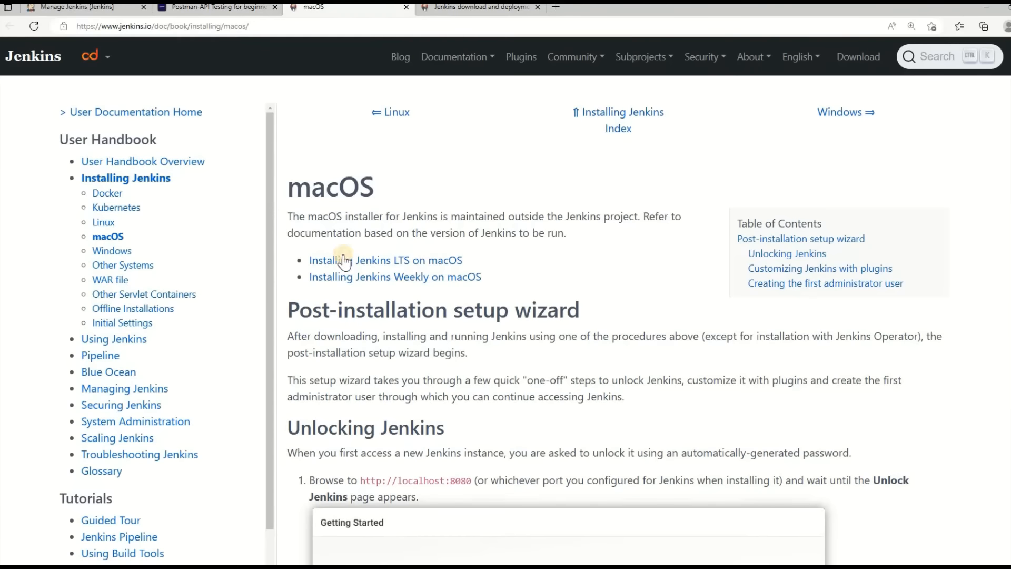
Step: Examine the macOS page's "Post-installation setup wizard" and "Unlocking Jenkins" sections, highlighting the wizard heading
scroll(445, 263, down, 2)
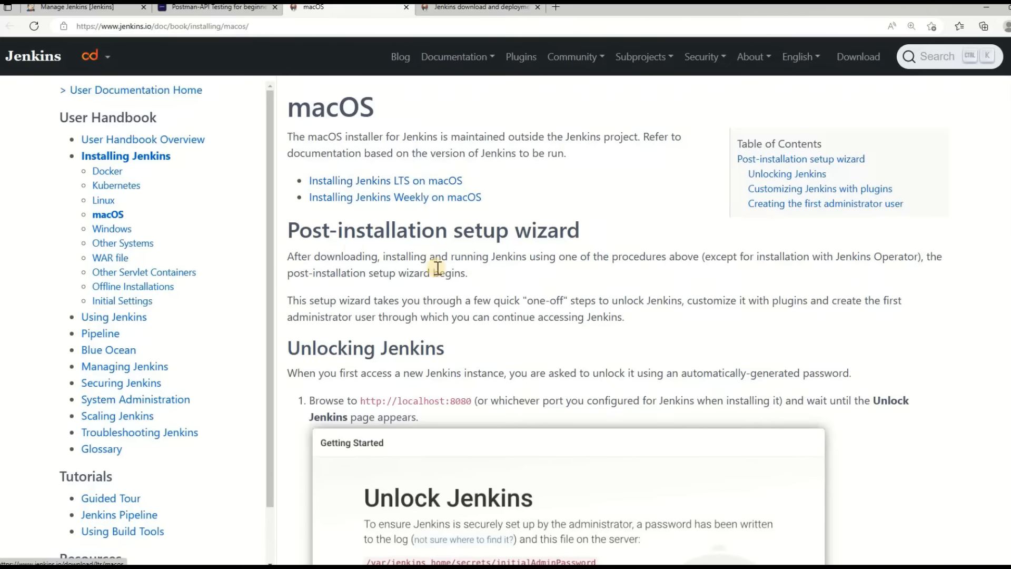
drag(299, 230, 566, 231)
scroll(426, 295, down, 3)
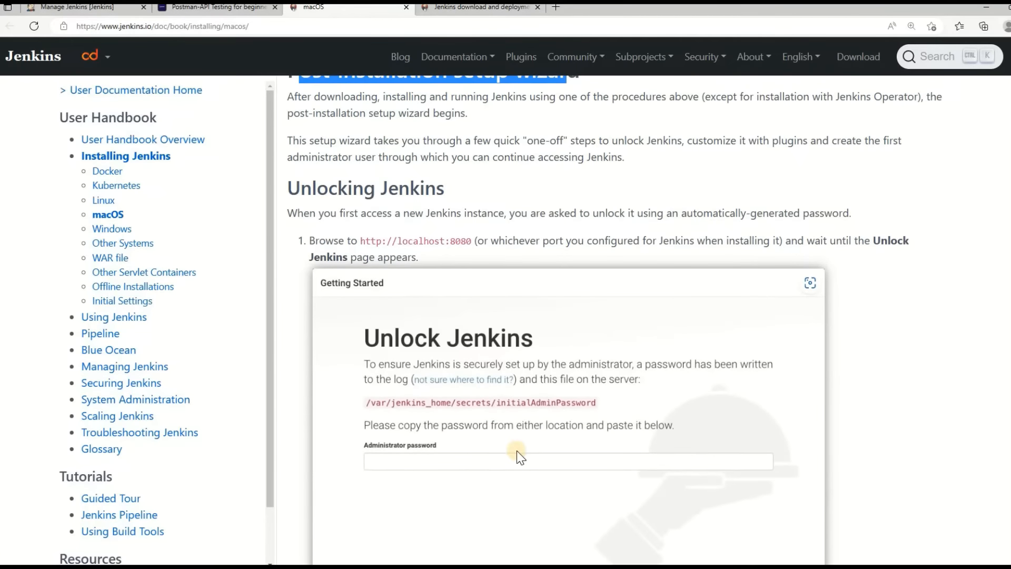
scroll(533, 432, down, 3)
scroll(474, 316, up, 2)
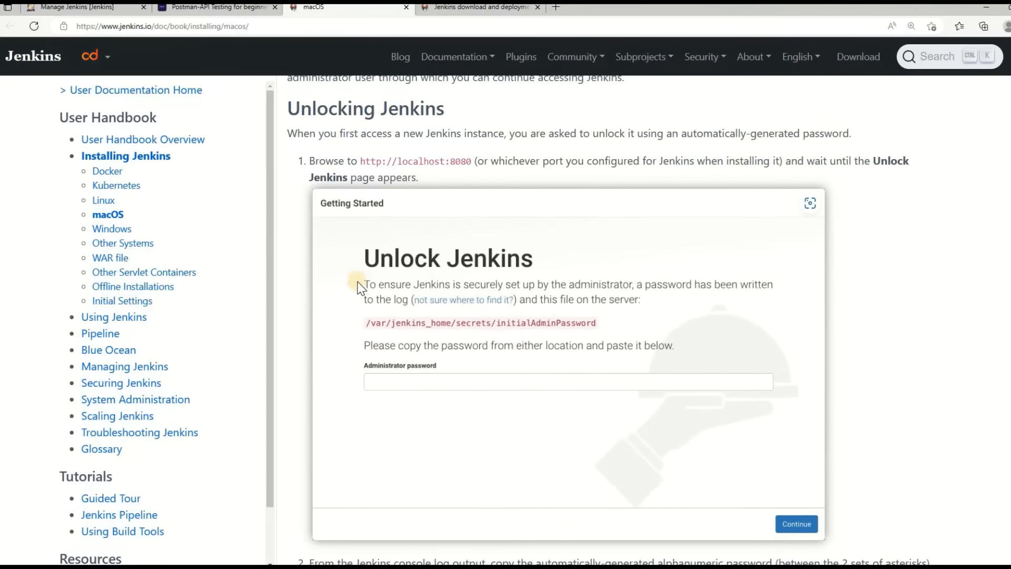
scroll(530, 354, down, 2)
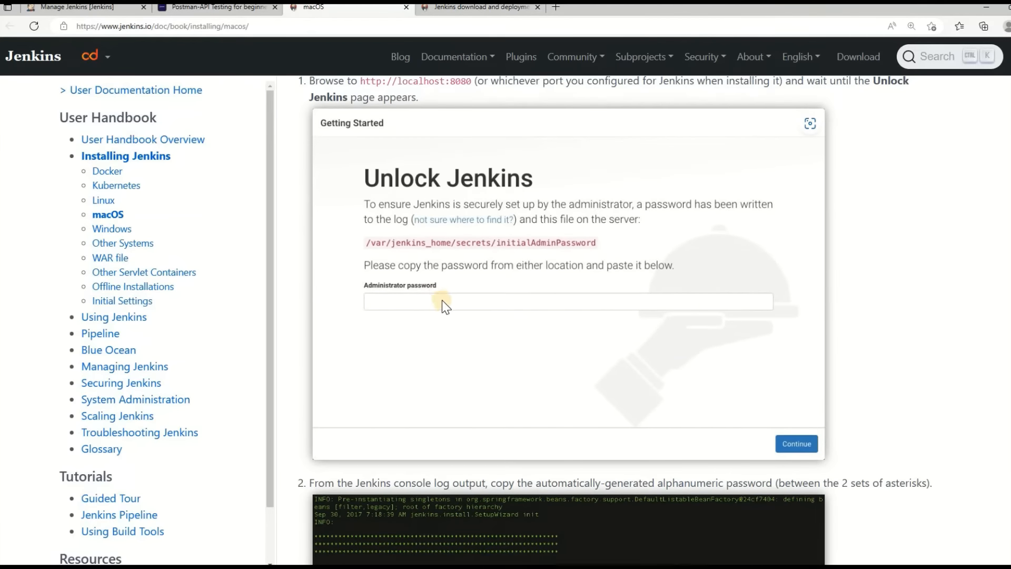
scroll(445, 306, down, 6)
scroll(503, 338, up, 6)
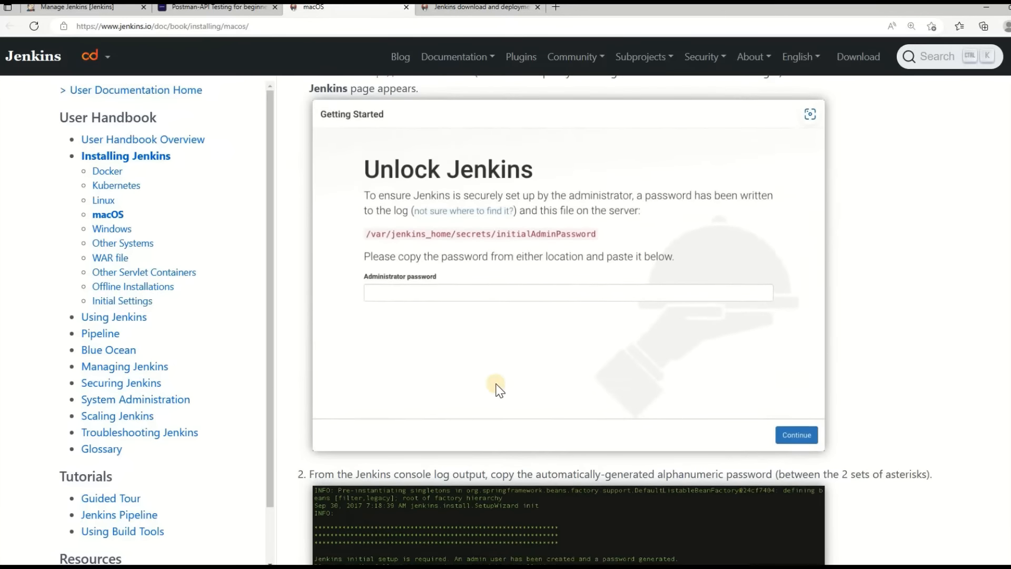
Step: Skim the macOS page's console log, plugin customization and first administrator sections, and close the page
scroll(480, 342, down, 3)
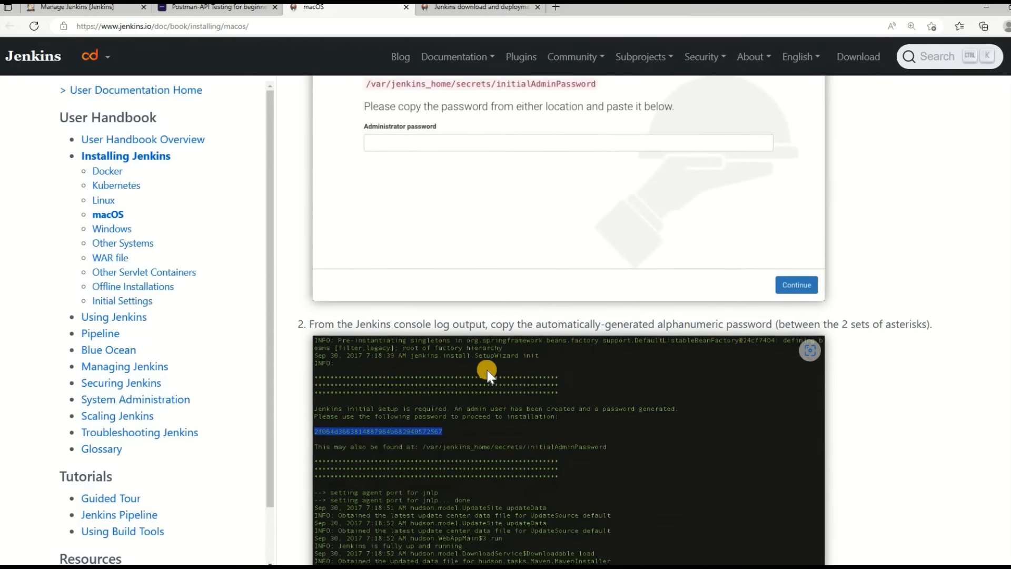
scroll(501, 379, down, 10)
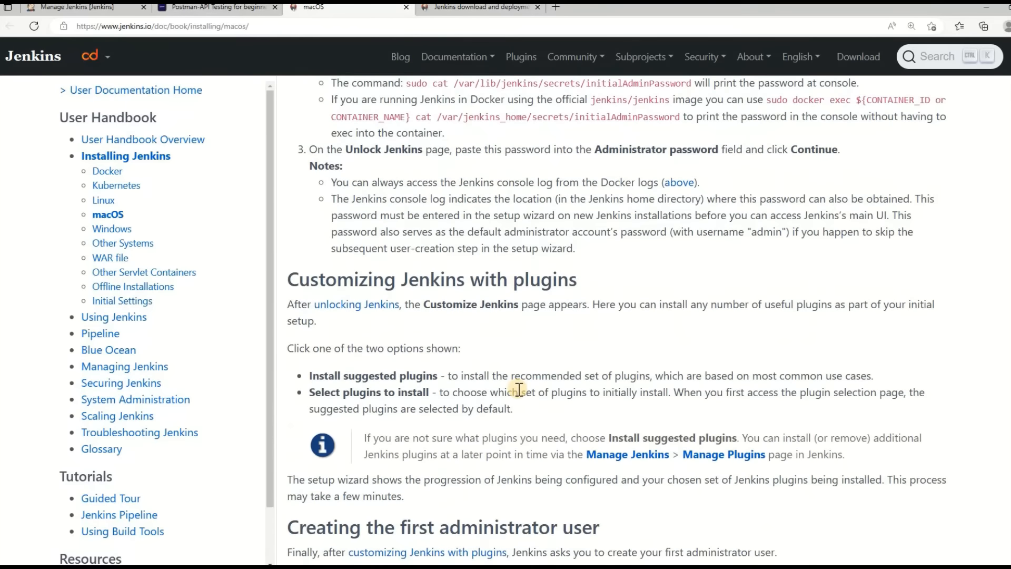
scroll(519, 390, down, 9)
scroll(518, 390, up, 11)
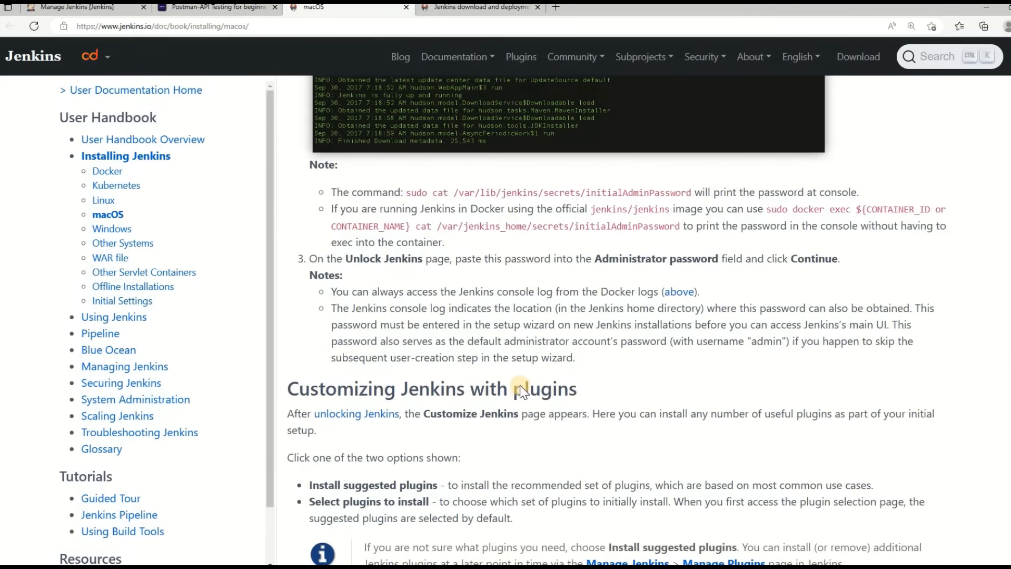
scroll(520, 393, up, 12)
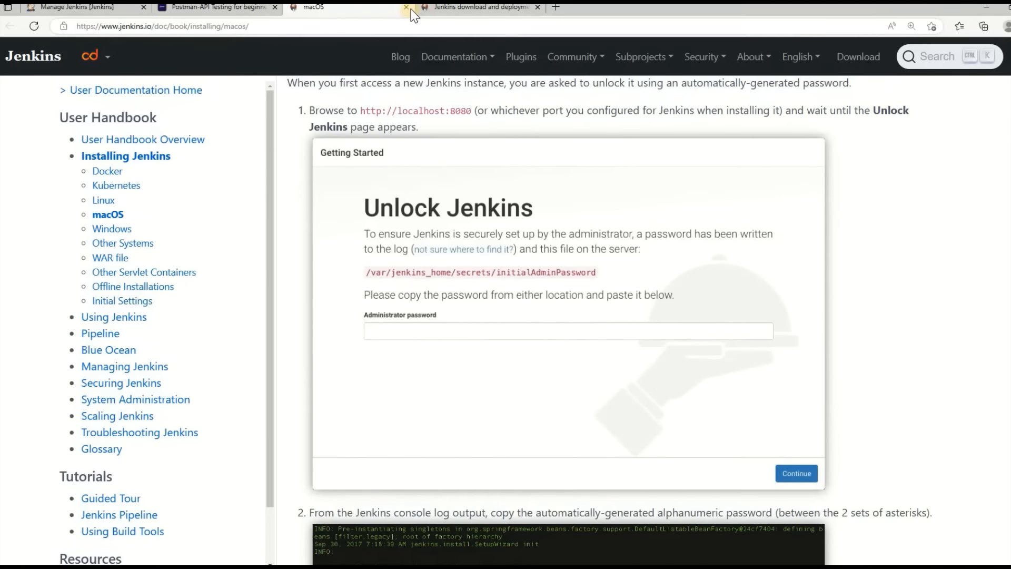
click(406, 7)
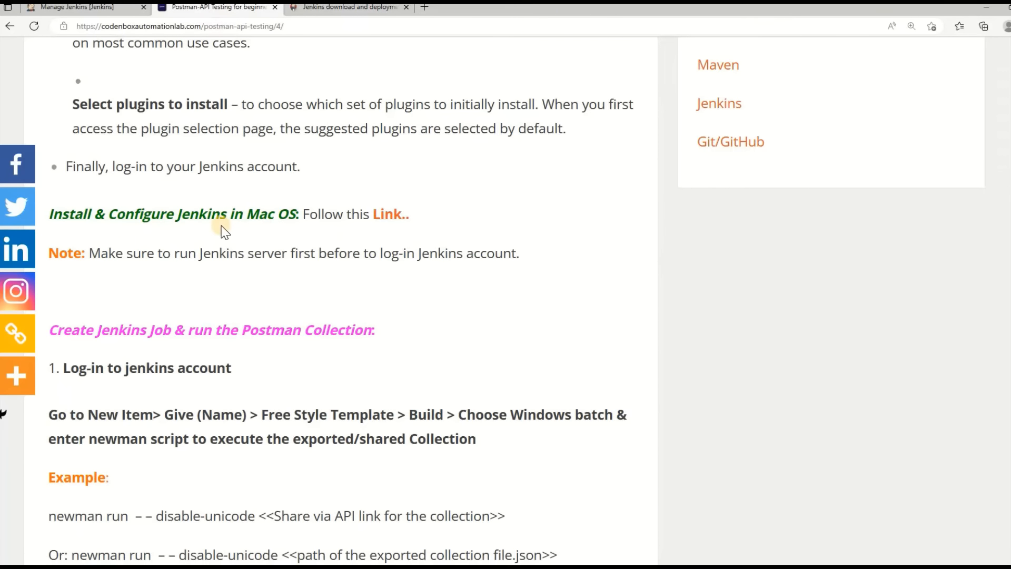
Step: Highlight "Mac OS" in the article's installation heading, the Jenkins log-in line and the "Create Jenkins Job & run the Postman Collection" heading
drag(254, 217, 296, 217)
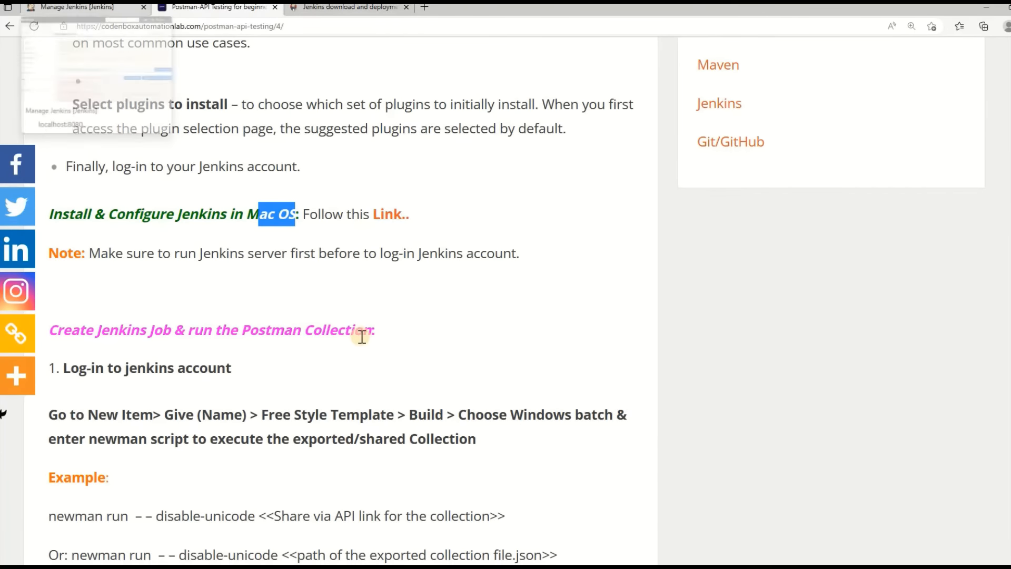
scroll(306, 289, down, 4)
drag(81, 128, 129, 128)
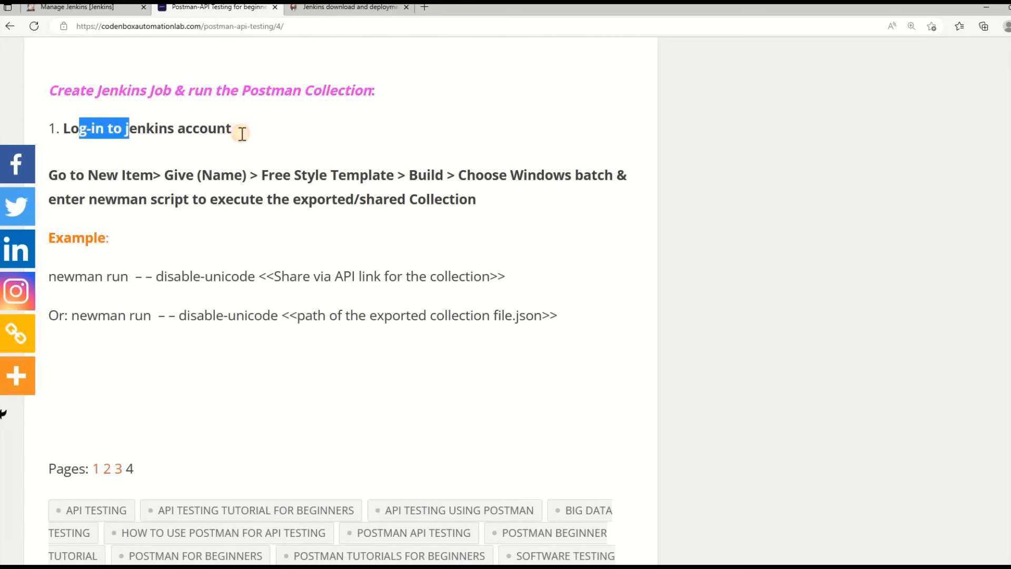
click(242, 134)
scroll(188, 169, up, 1)
drag(108, 170, 376, 173)
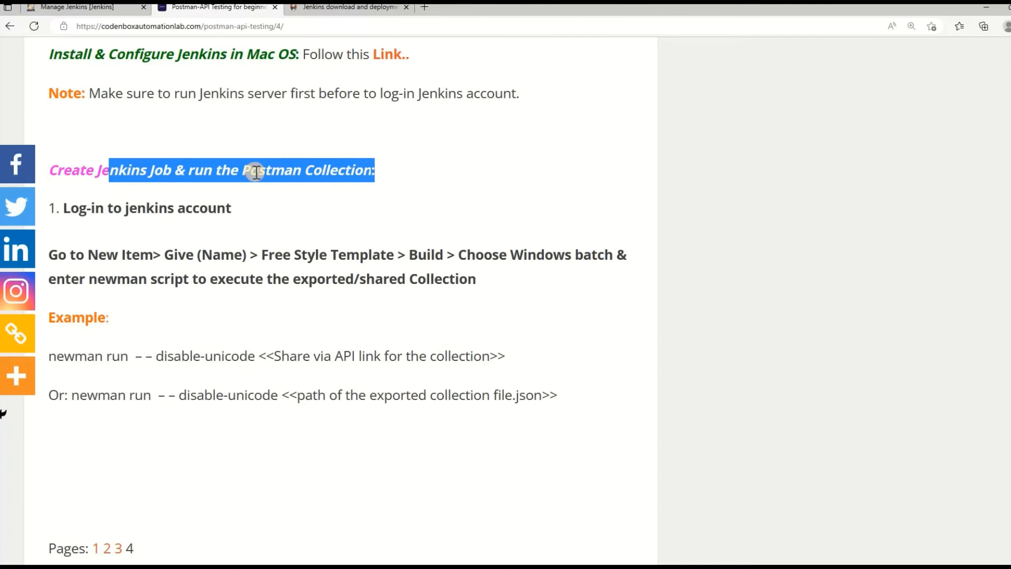
drag(242, 169, 376, 177)
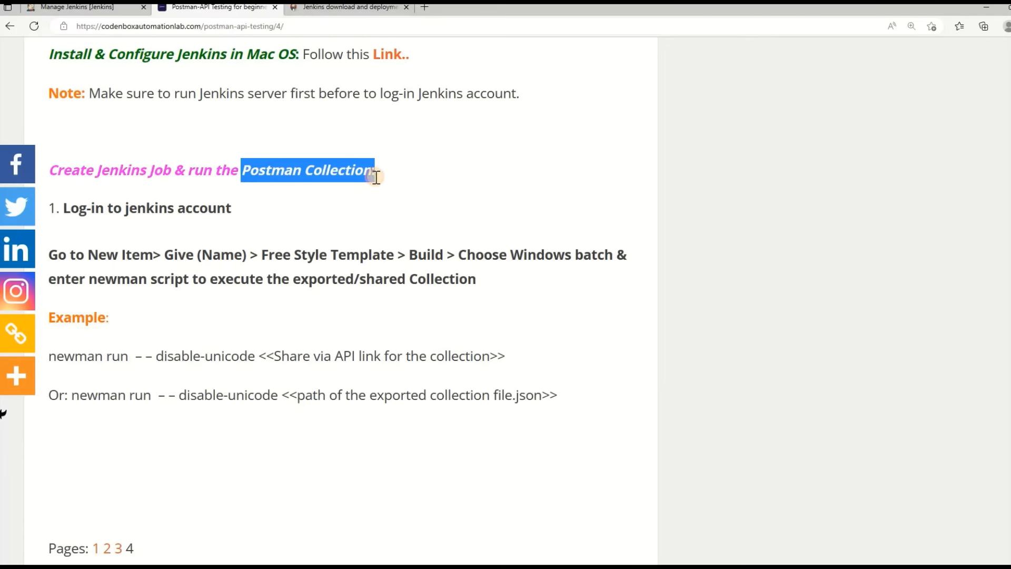
Step: Highlight the article's job instructions, from "Go to New Item" to the newman script line, and return to the Manage Jenkins page
scroll(298, 229, down, 1)
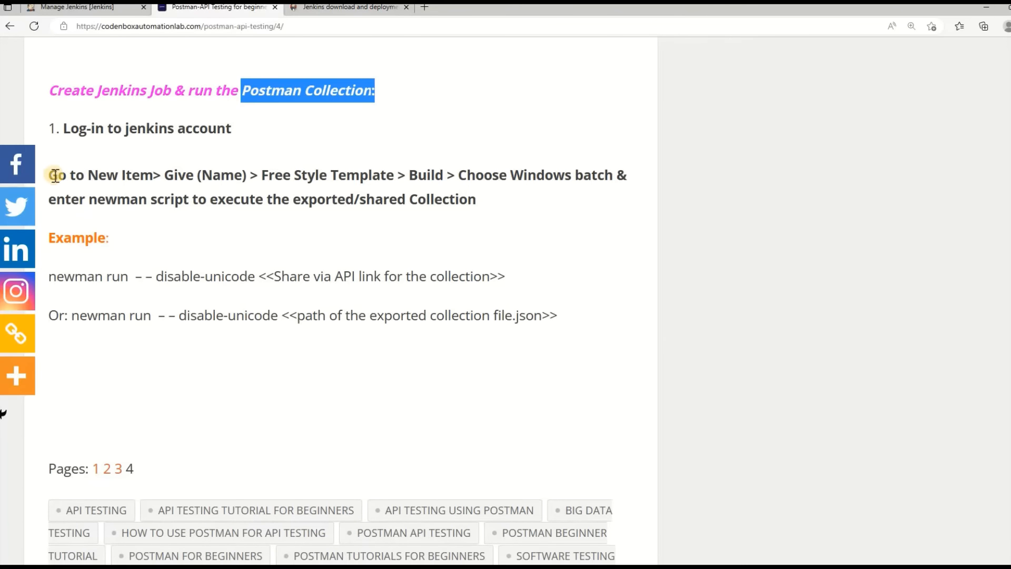
drag(55, 176, 504, 219)
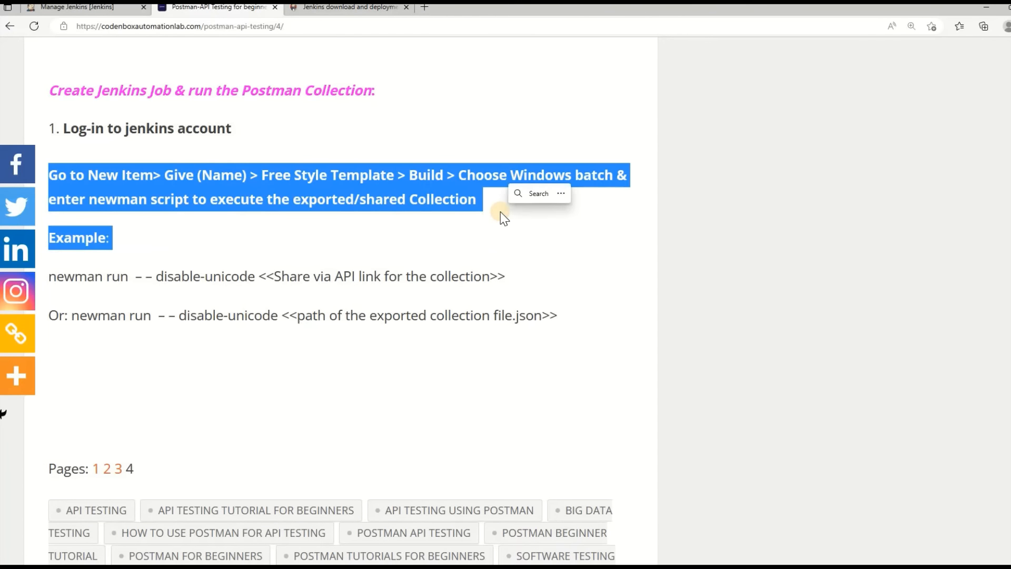
click(485, 213)
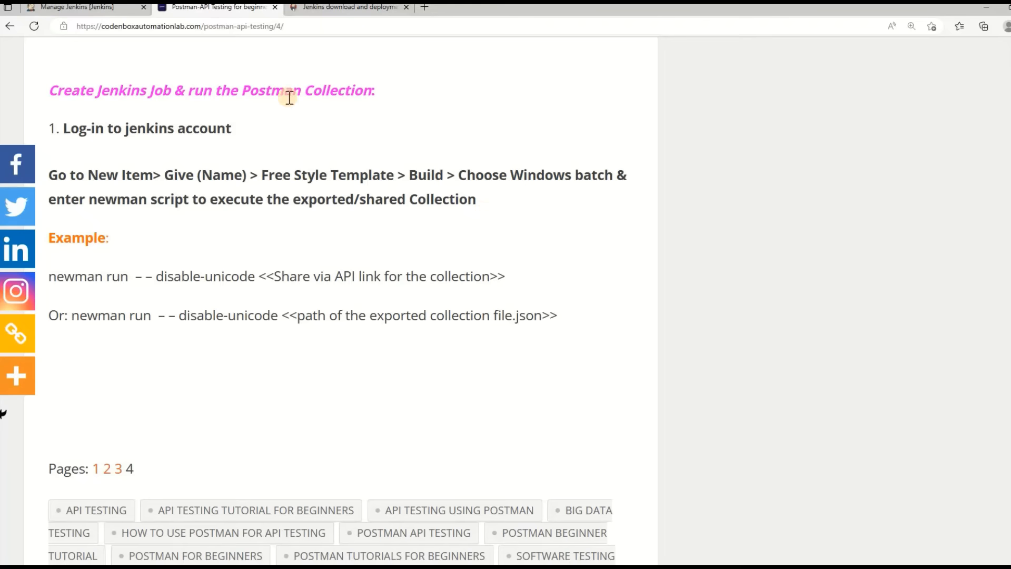
click(112, 7)
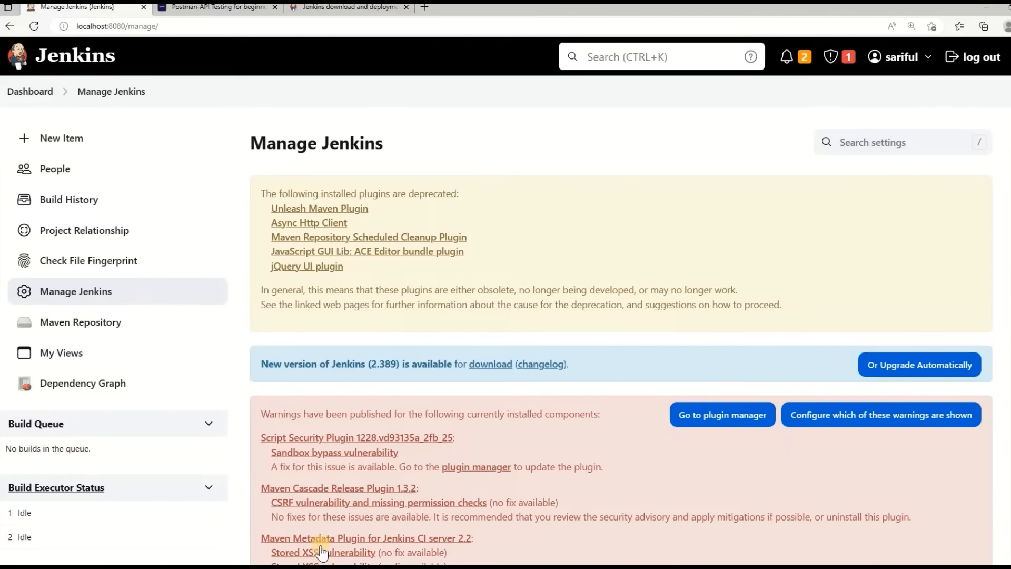
Step: Switch to Postman and try to export the DemoAPItesting collection in the Collection v2.1 format
key(alt+Tab)
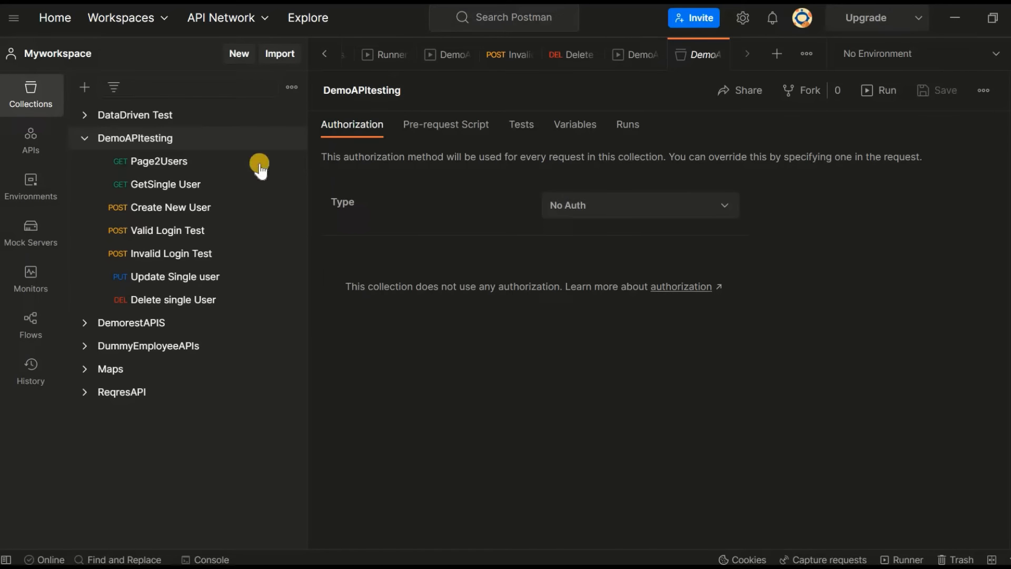
click(291, 139)
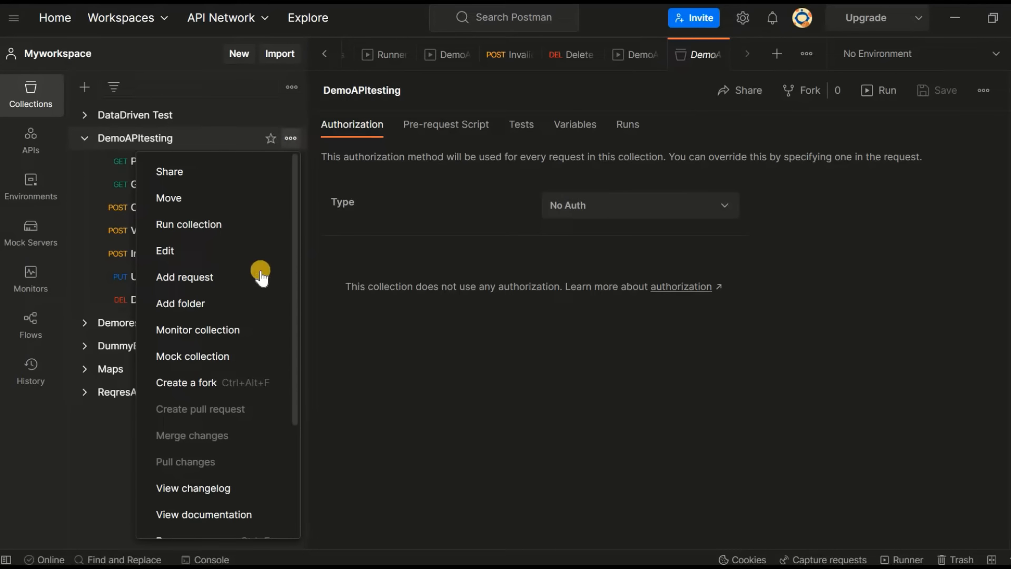
scroll(256, 273, down, 3)
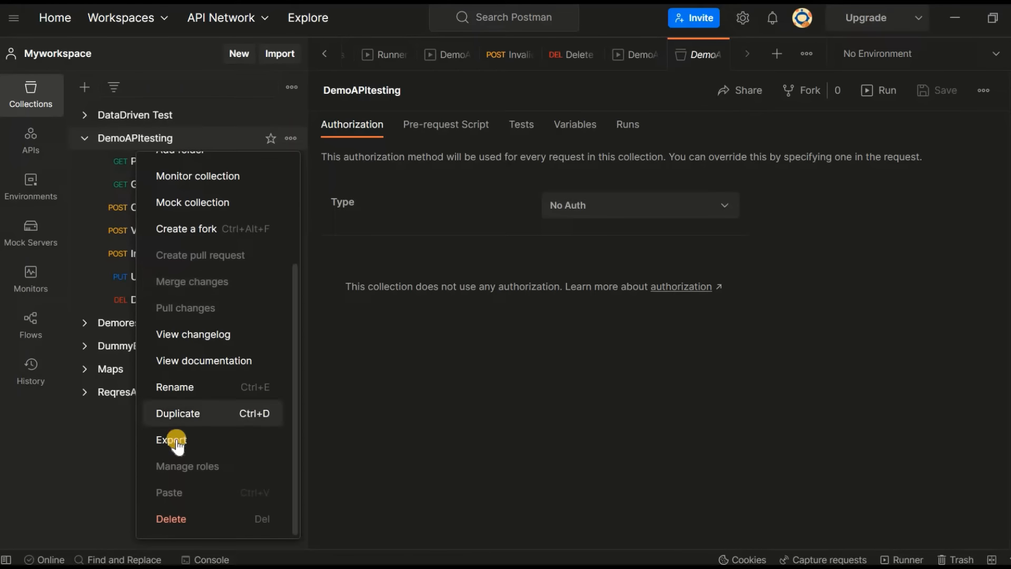
click(179, 440)
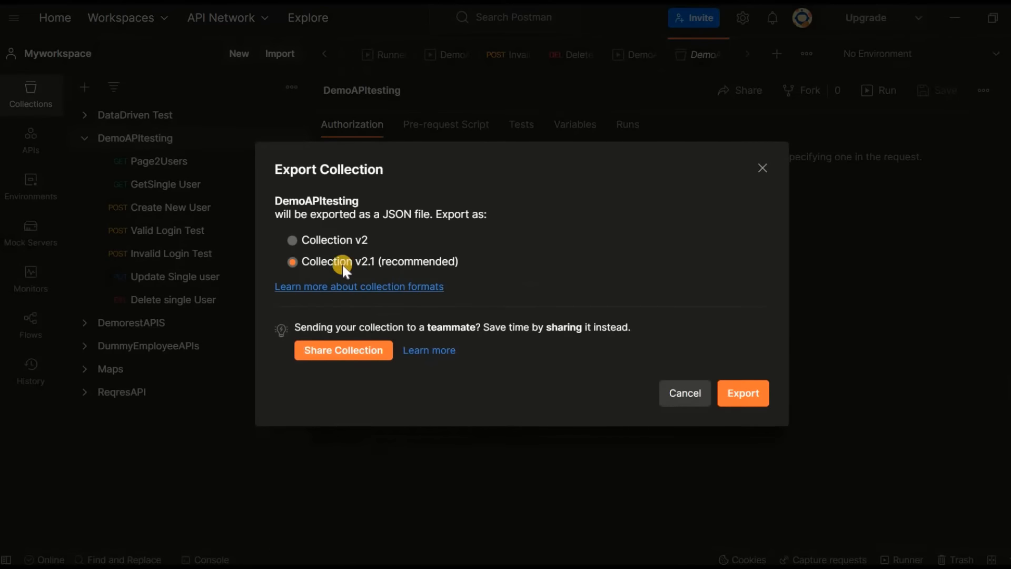
click(295, 262)
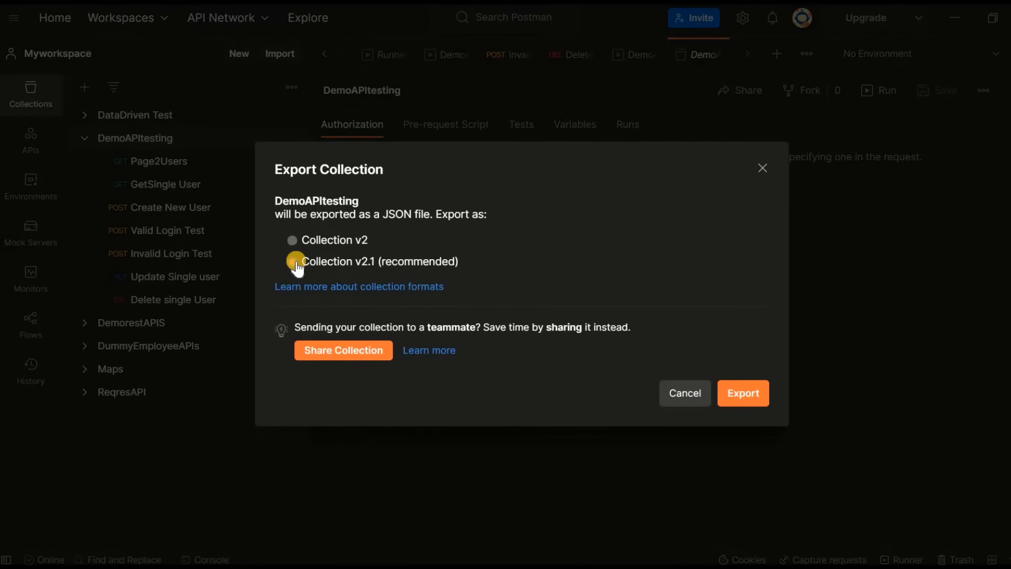
click(752, 403)
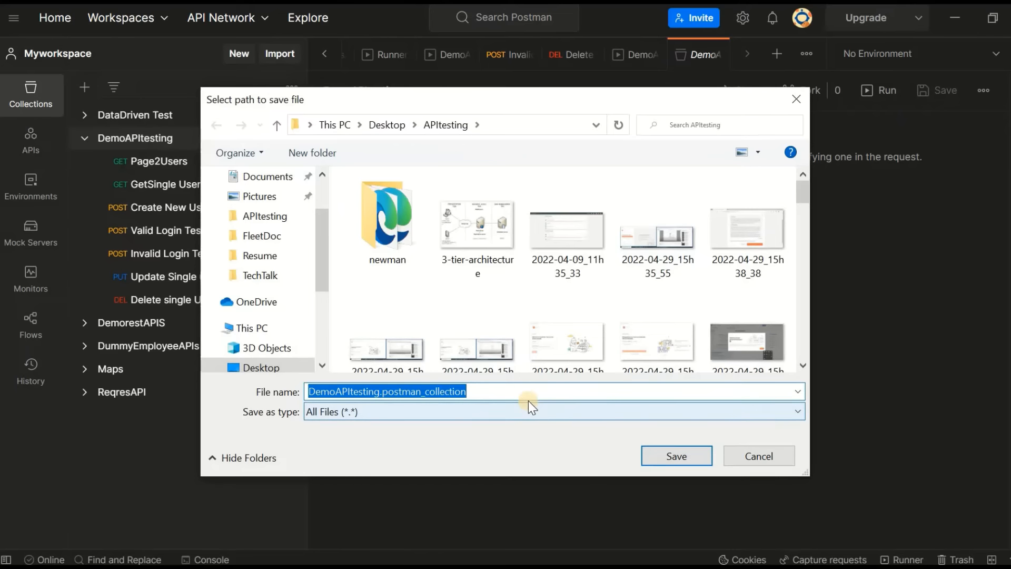
click(771, 454)
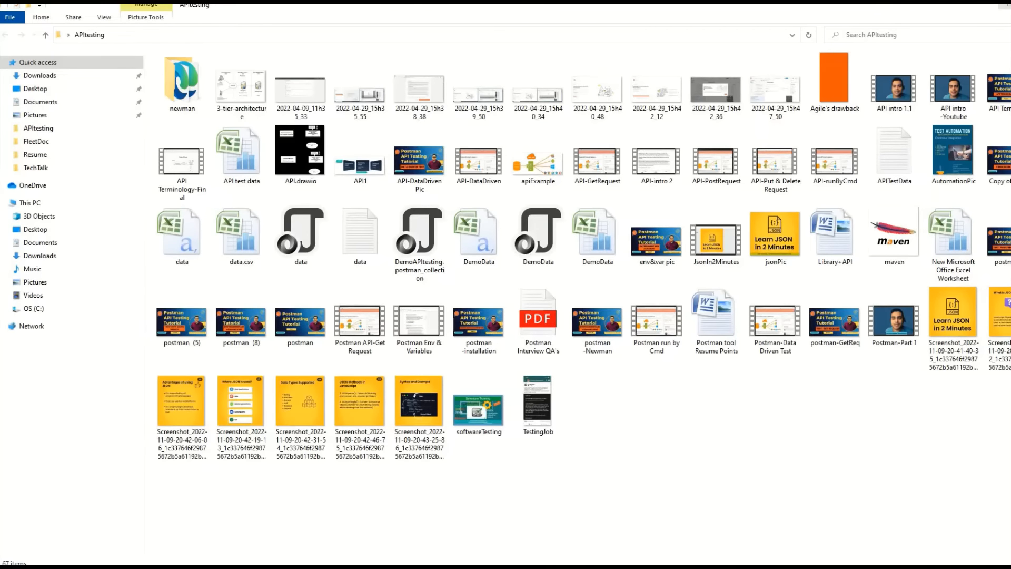
Step: Find the exported DemoAPItesting.postman_collection file in the APItesting folder and move the folder window out of view
click(1010, 6)
drag(421, 13, 0, 117)
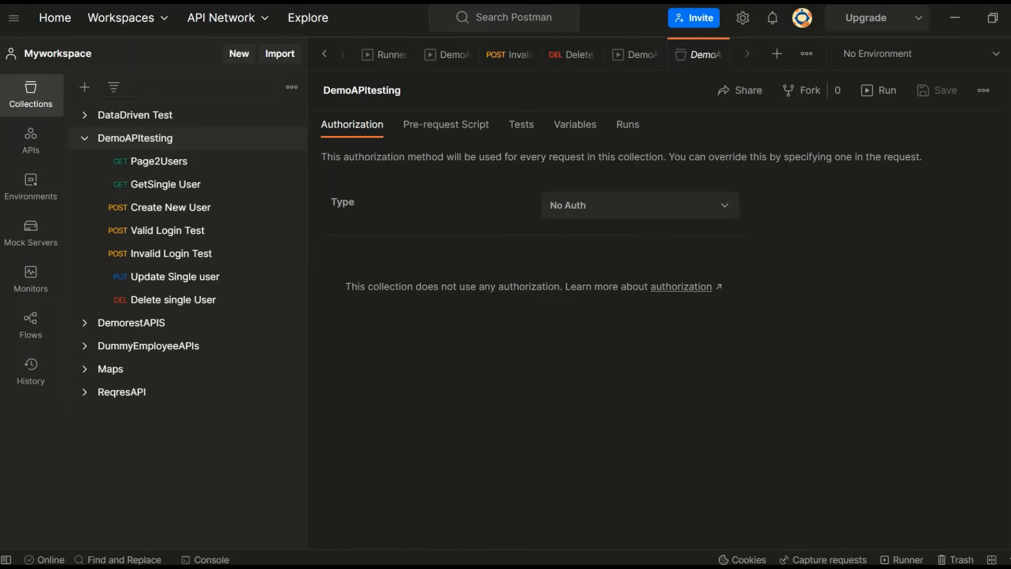
drag(0, 179, 739, 174)
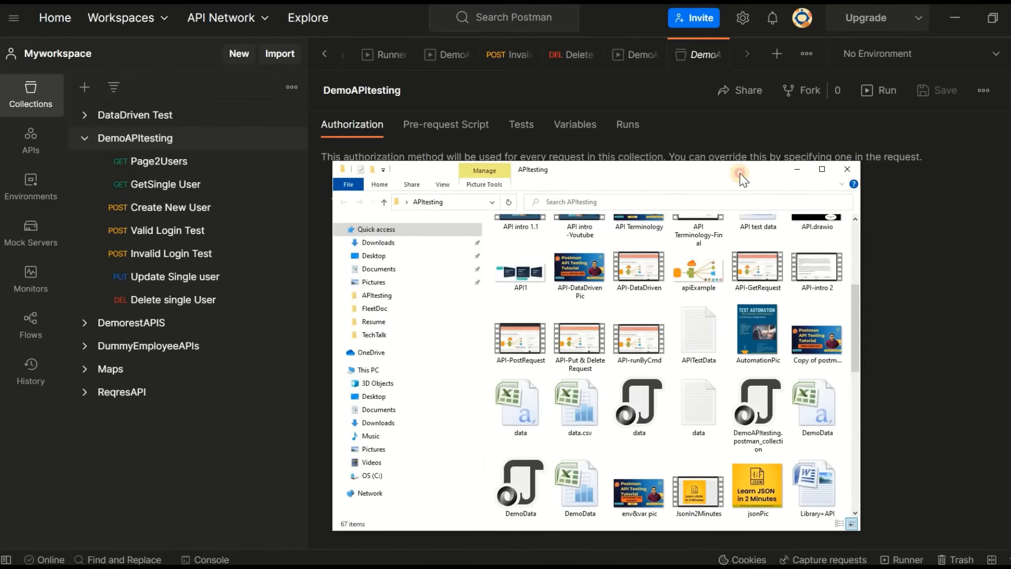
scroll(716, 389, up, 5)
scroll(741, 429, down, 8)
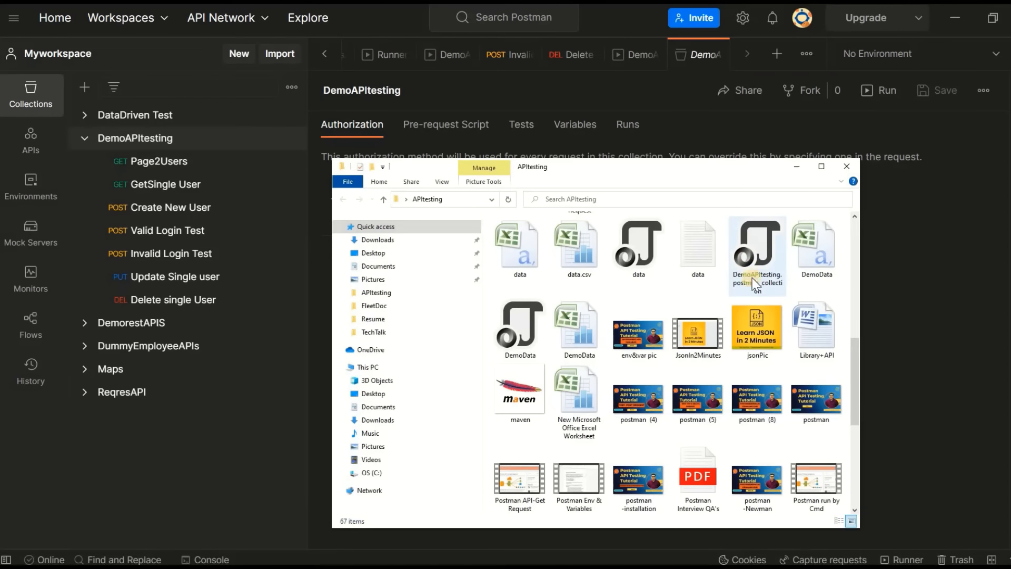
drag(696, 170, 0, 240)
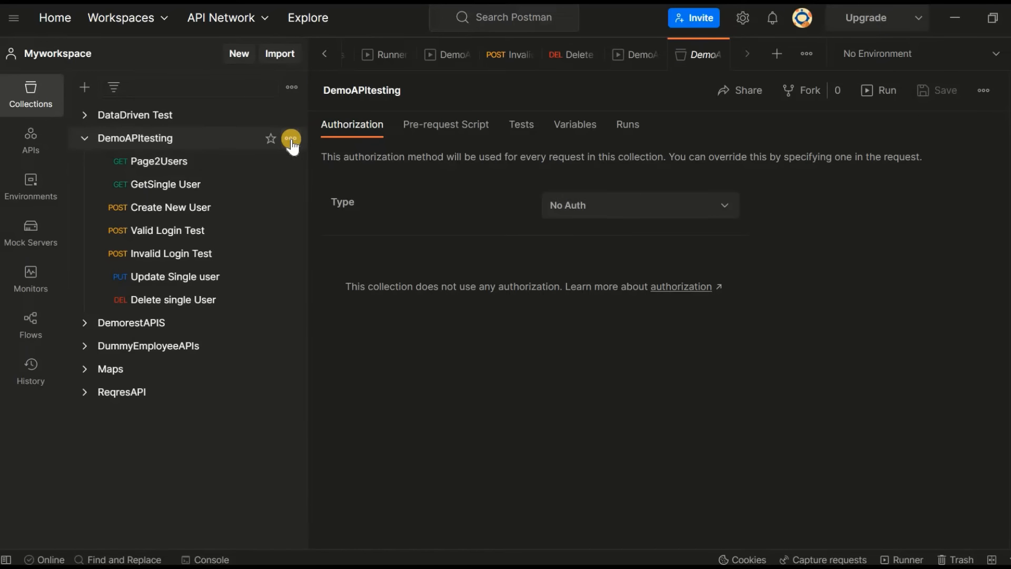
Step: Copy the DemoAPItesting collection's JSON access link from its Via API sharing options and close the sharing dialog
click(291, 139)
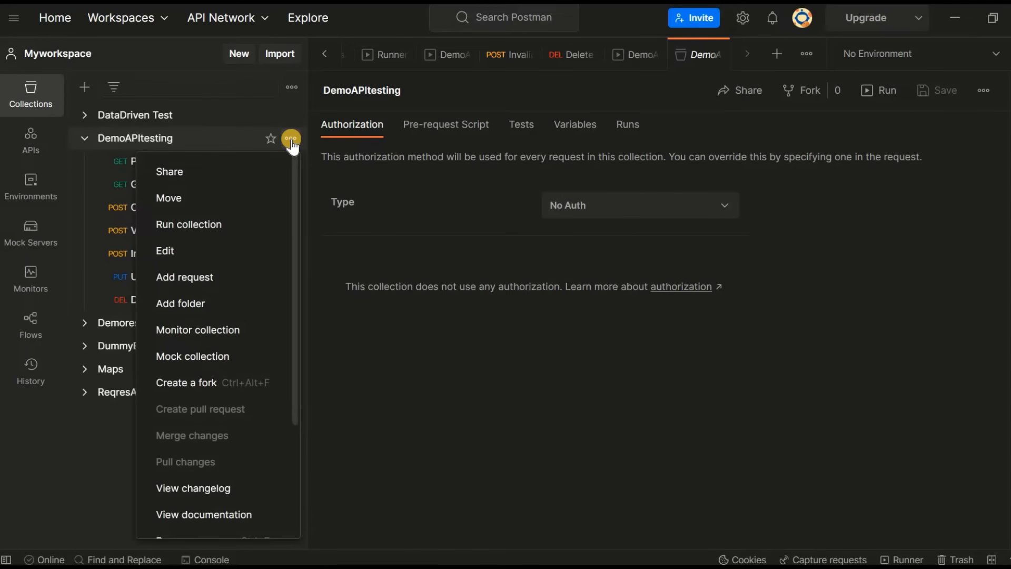
click(187, 173)
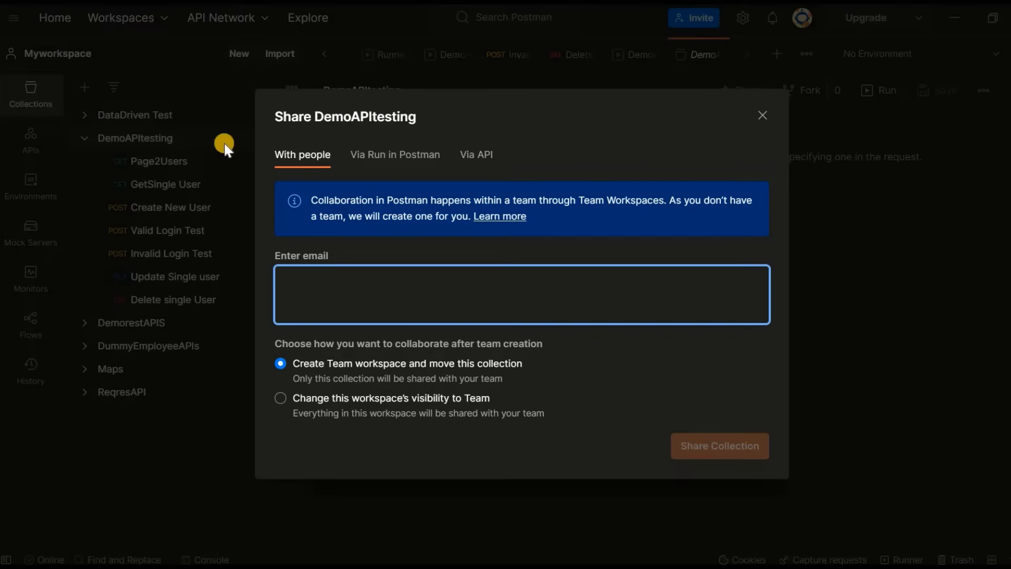
click(482, 156)
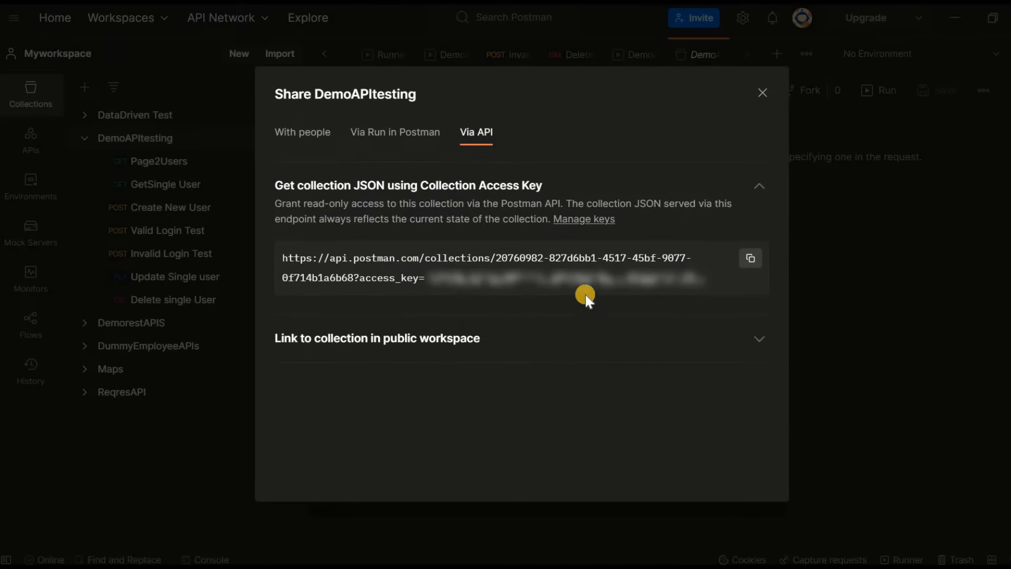
click(751, 259)
click(763, 93)
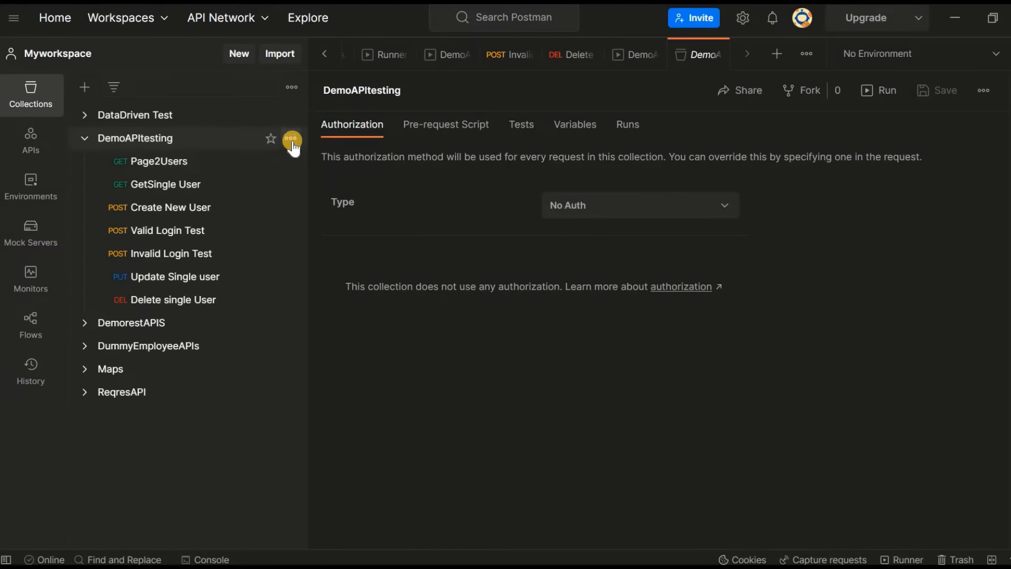
Step: Review the DemoAPItesting collection's Via API sharing link once more, close the dialog and switch back to Jenkins in the browser
click(292, 139)
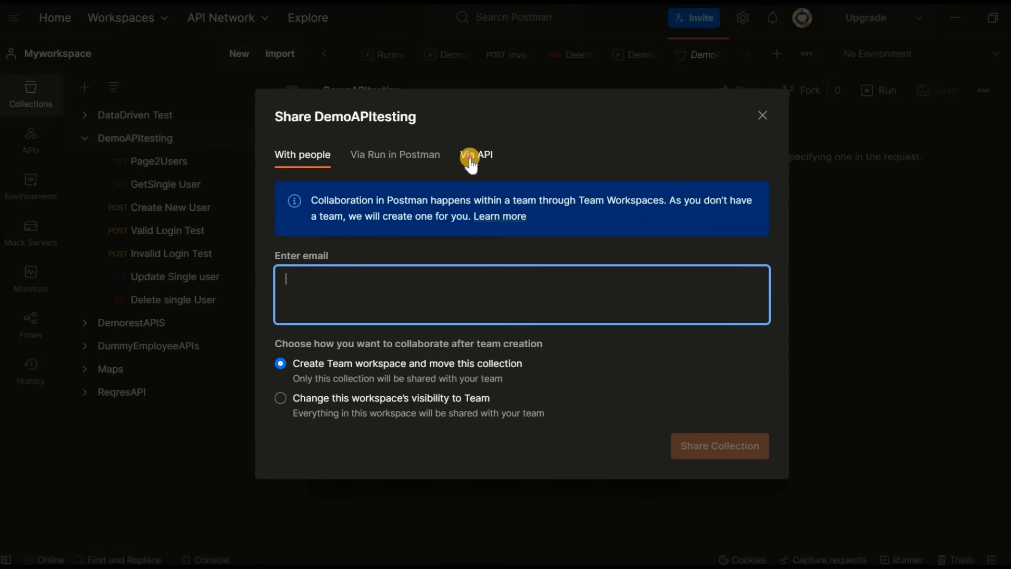
click(470, 152)
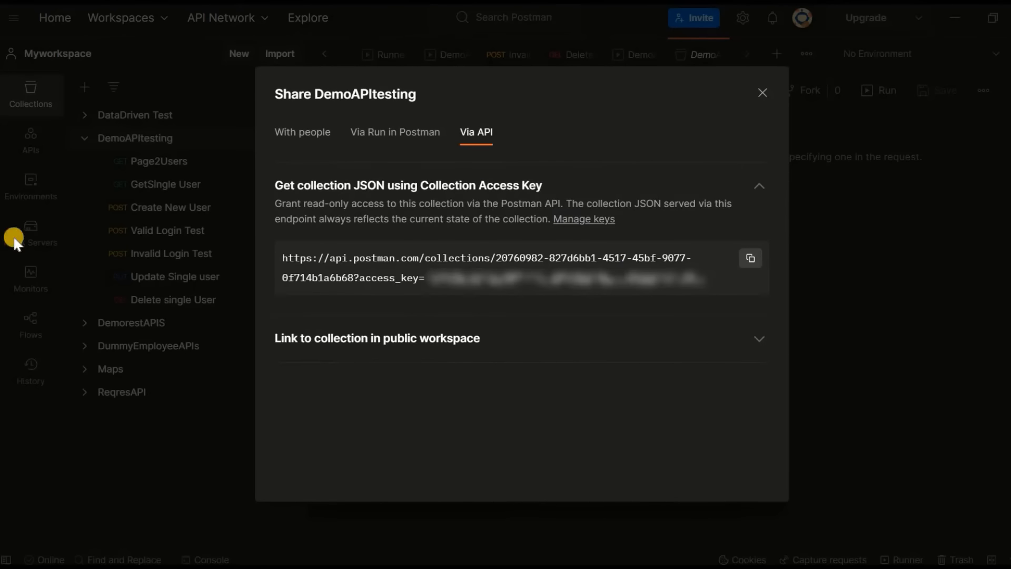
mouse_move(590, 250)
click(763, 93)
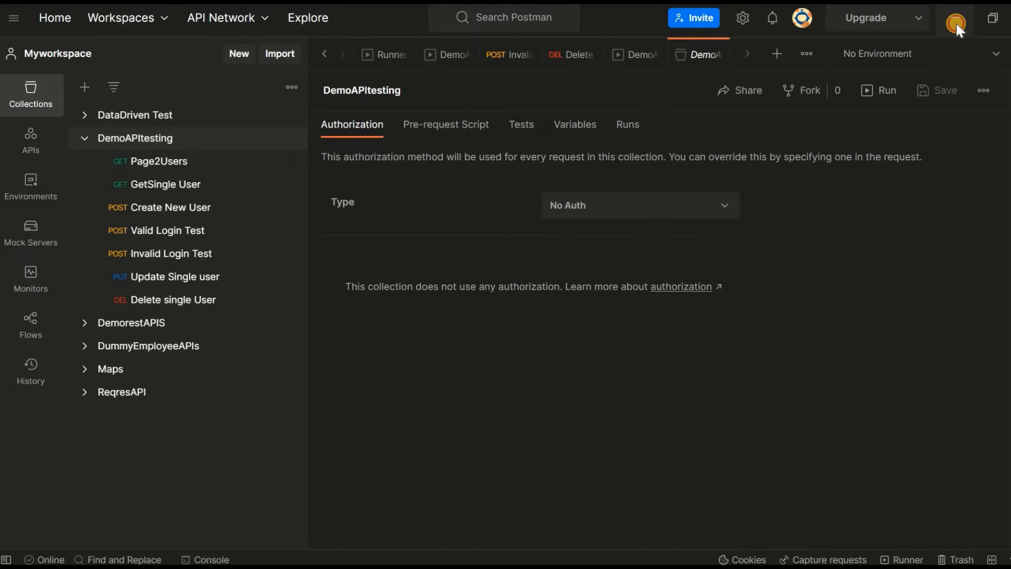
click(957, 23)
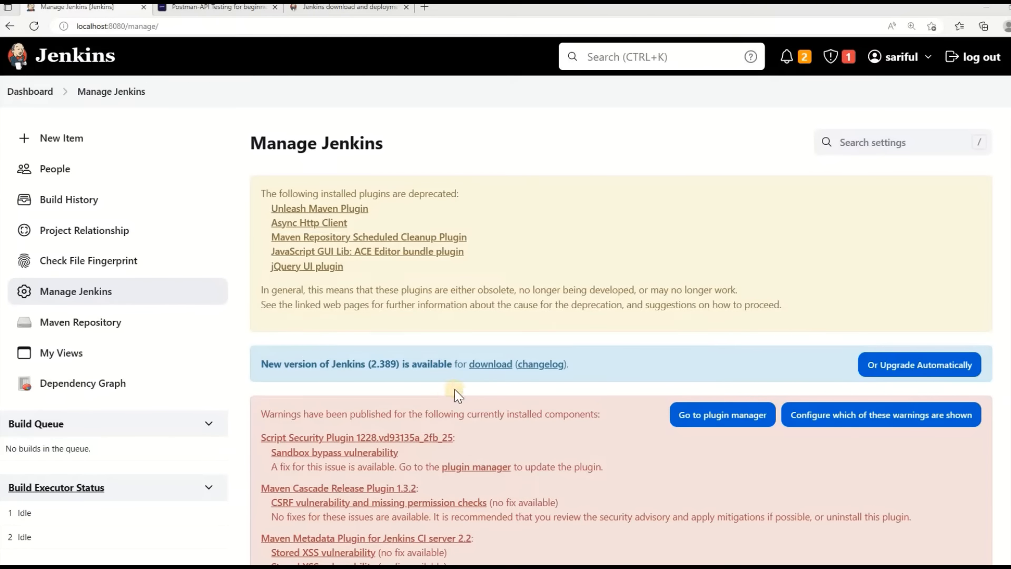
Step: Start a new Jenkins item and name it Demo_API_Testing
scroll(462, 380, down, 1)
scroll(461, 384, up, 1)
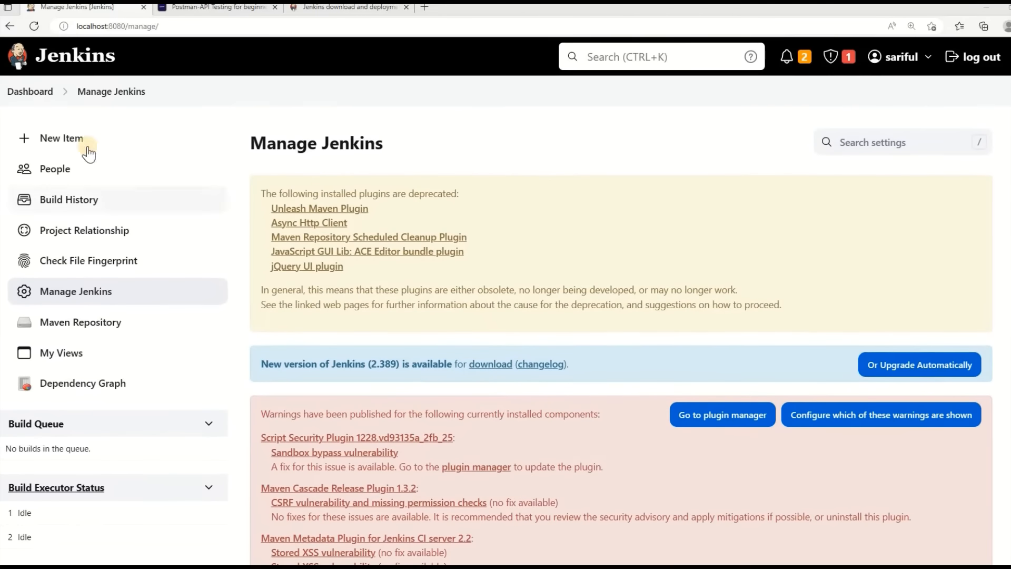
click(60, 141)
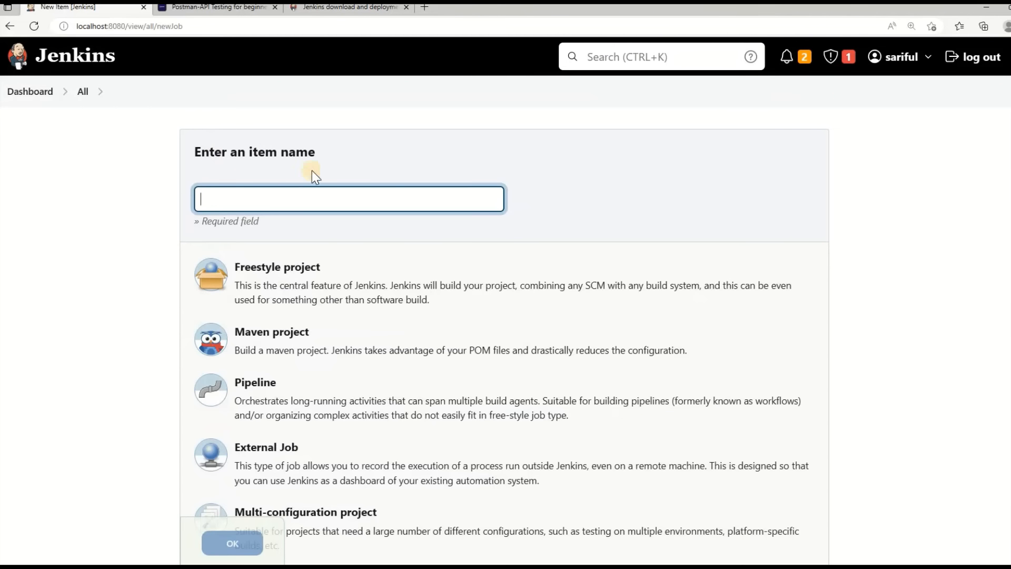
click(232, 200)
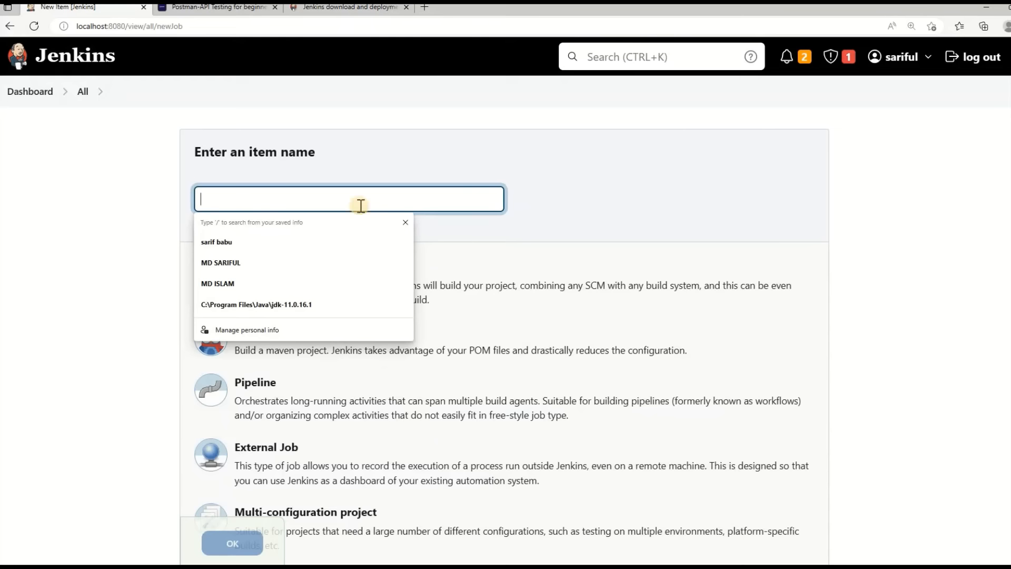
click(424, 184)
click(234, 201)
text(Demo API)
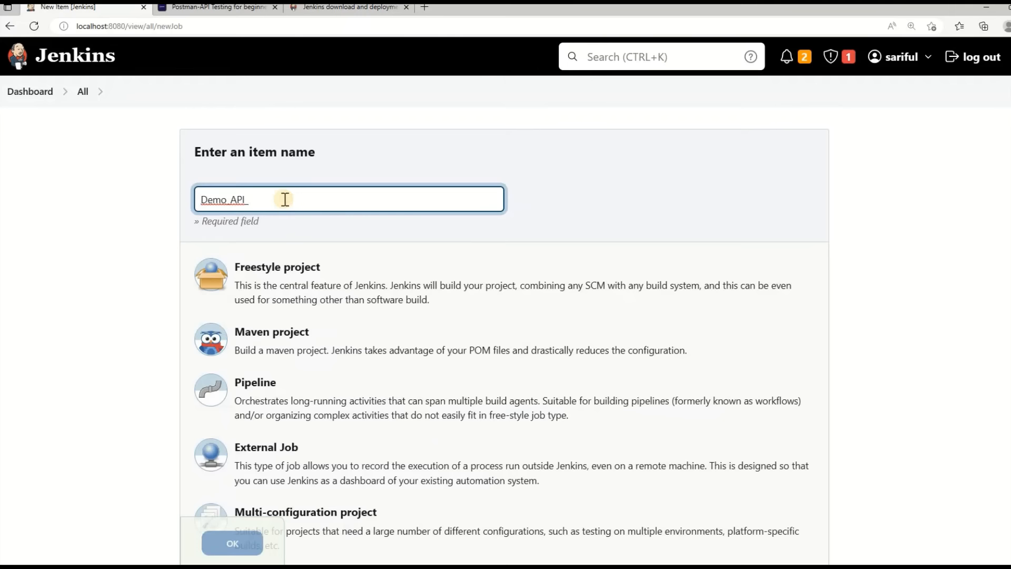
text(Testing)
click(595, 189)
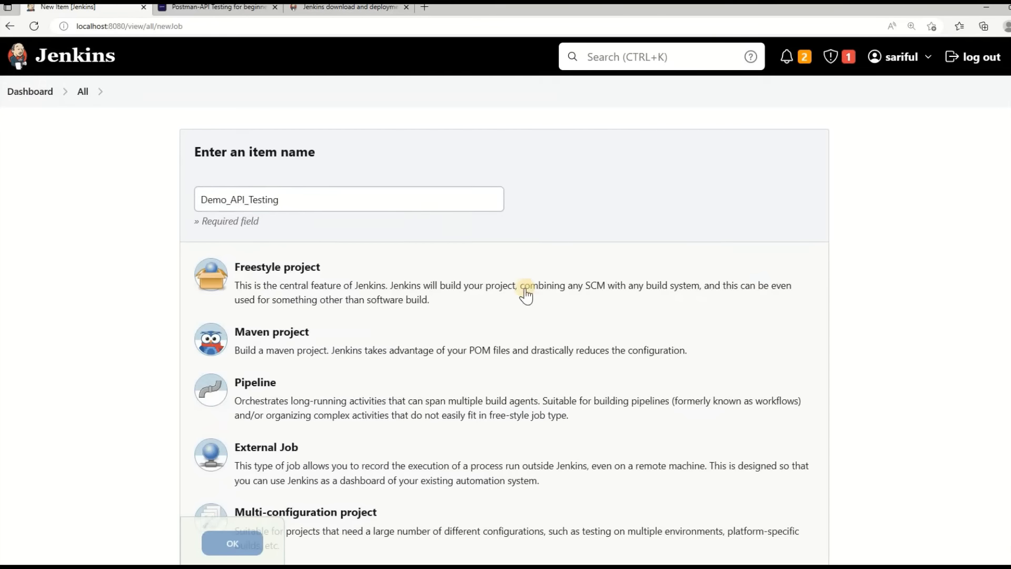
Step: Choose the Freestyle project type for the new item and create the job
scroll(525, 292, down, 2)
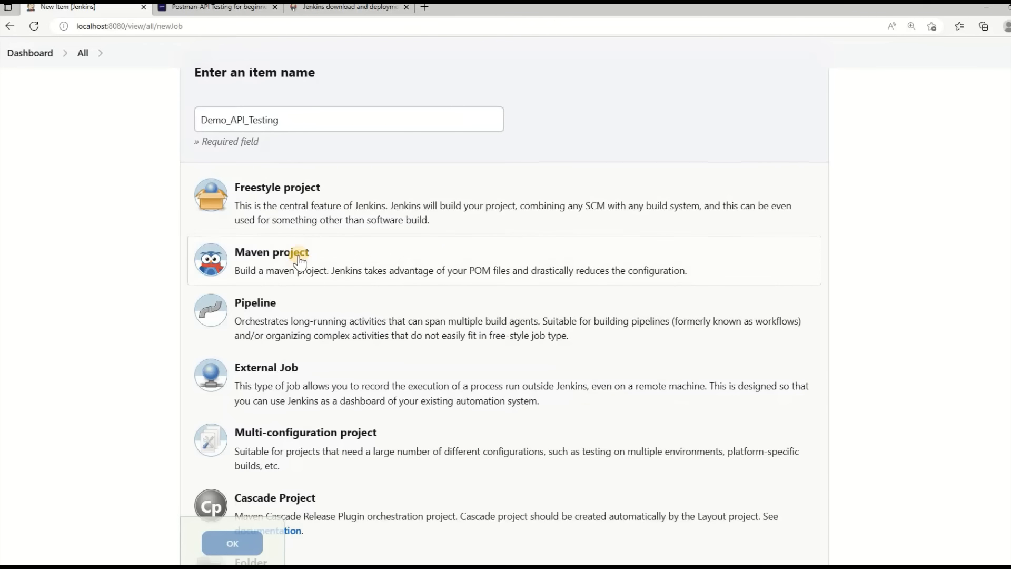
scroll(377, 337, up, 2)
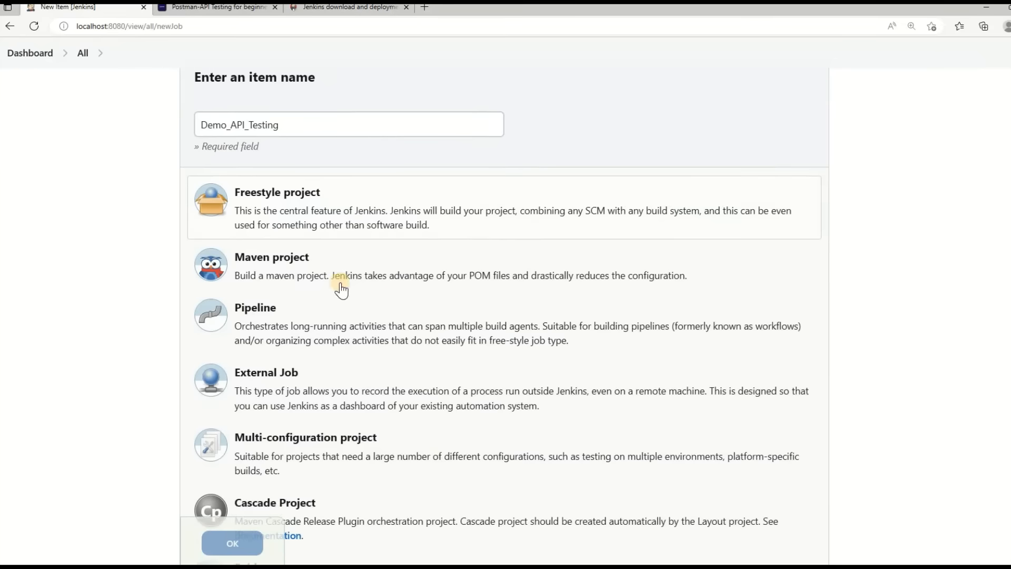
scroll(421, 295, down, 2)
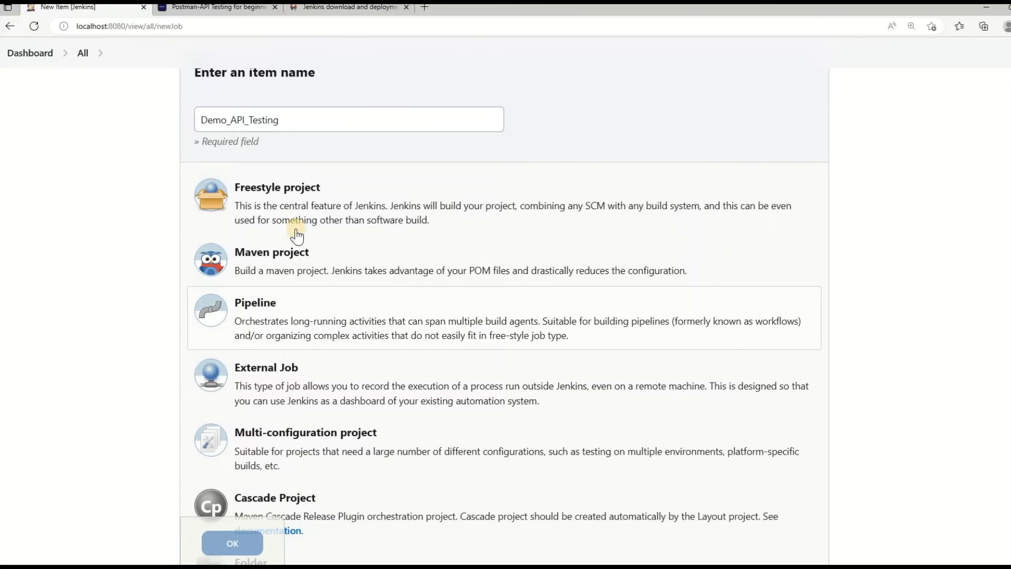
click(273, 205)
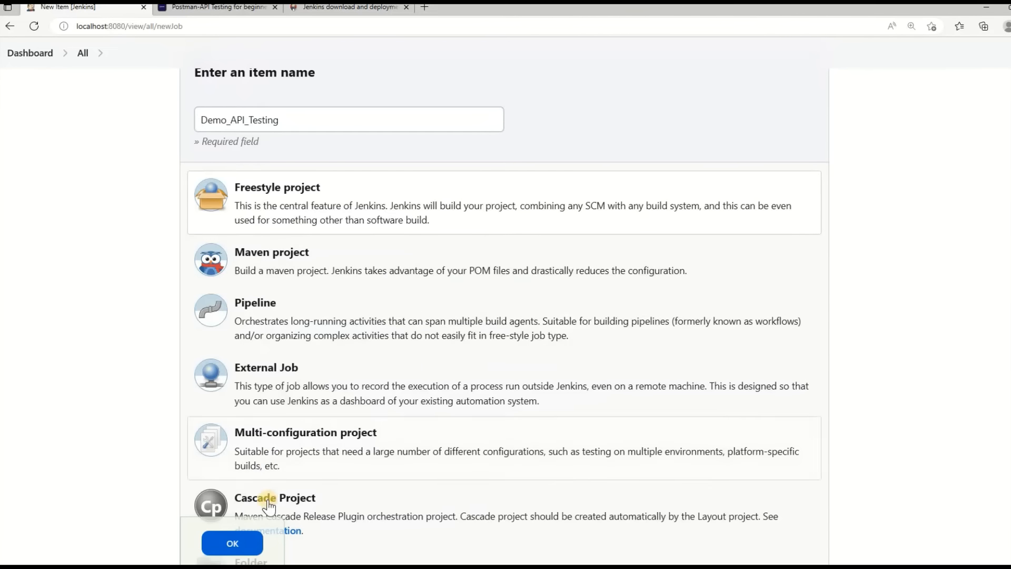
click(233, 543)
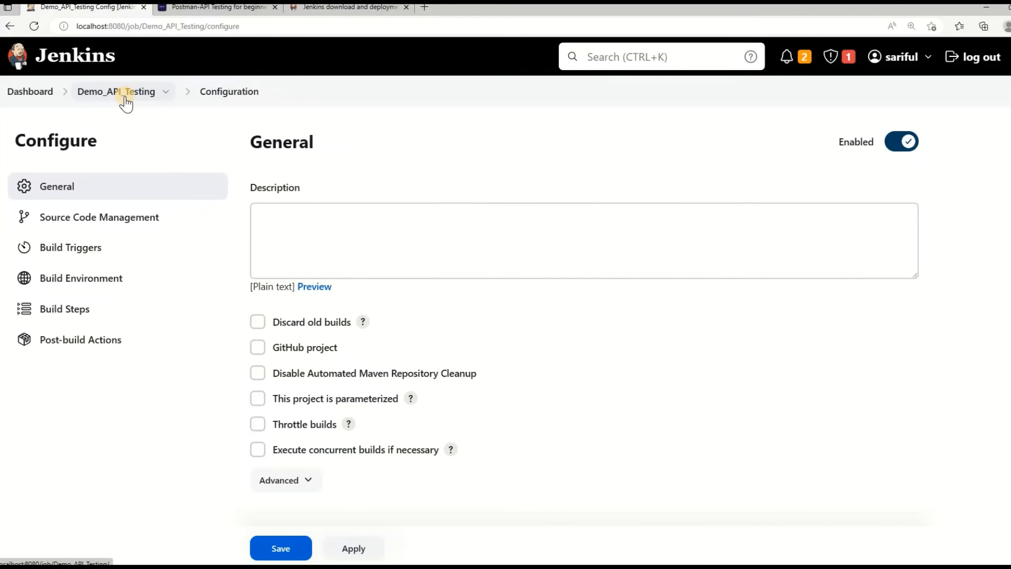
Step: Add an Execute Windows batch command build step to the Demo_API_Testing job and start its command
click(284, 232)
scroll(599, 337, down, 2)
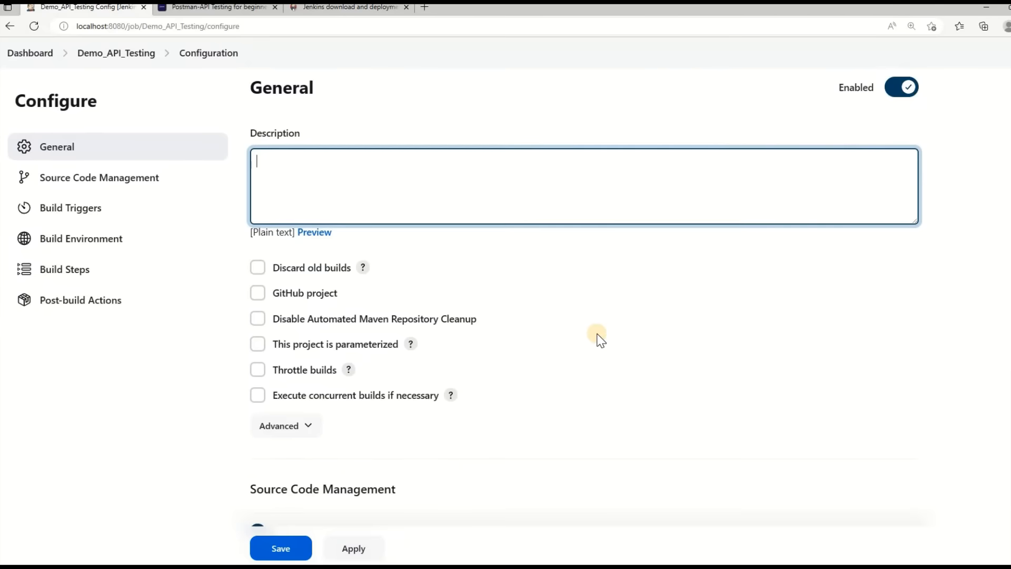
scroll(568, 331, down, 5)
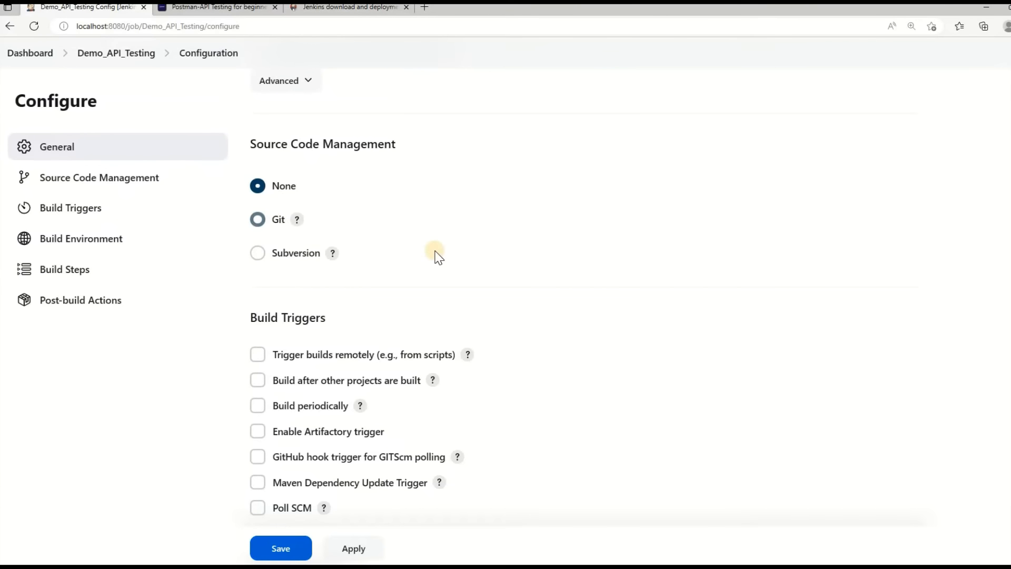
scroll(510, 281, down, 3)
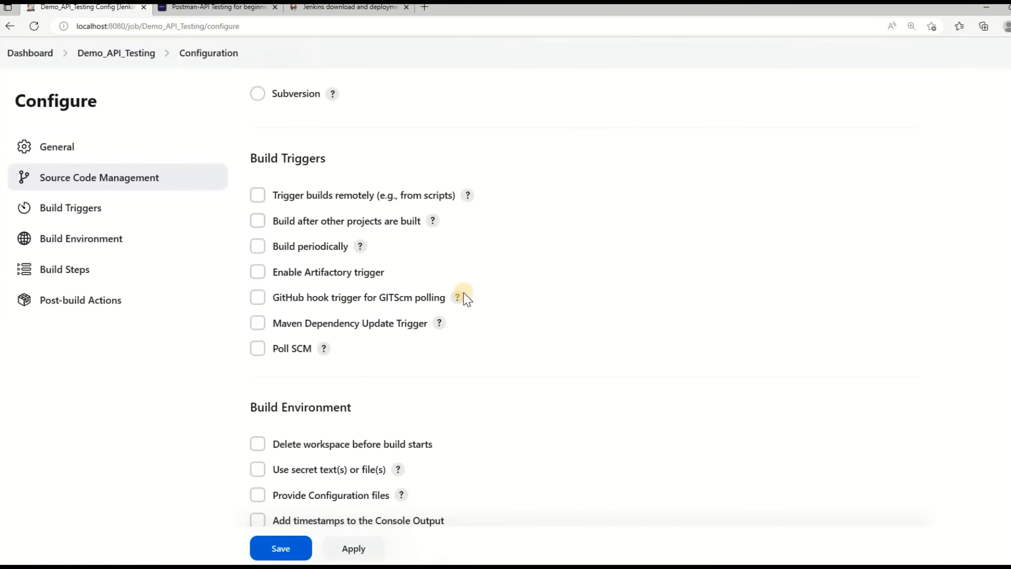
scroll(463, 293, down, 1)
scroll(474, 311, down, 3)
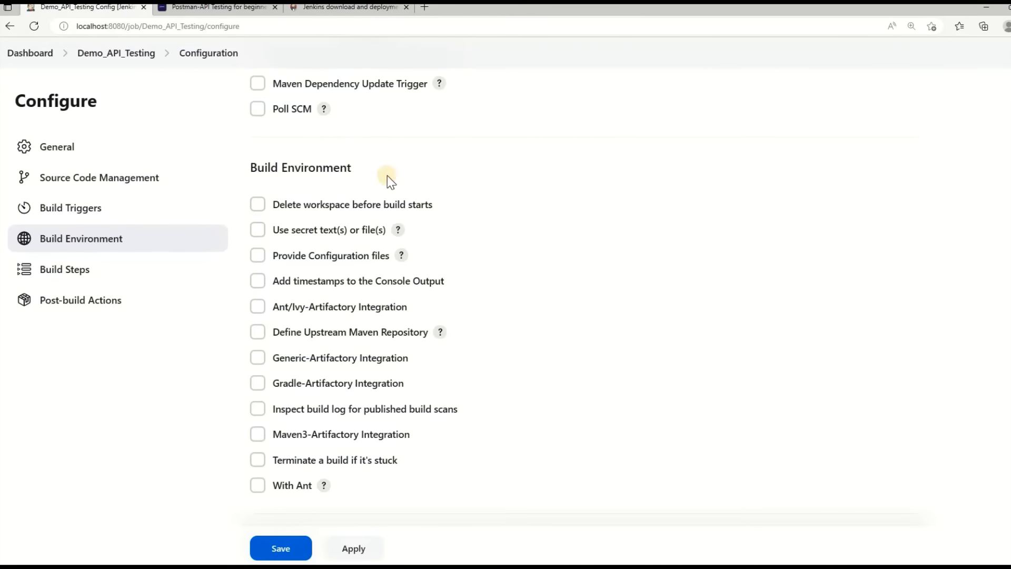
scroll(593, 340, down, 3)
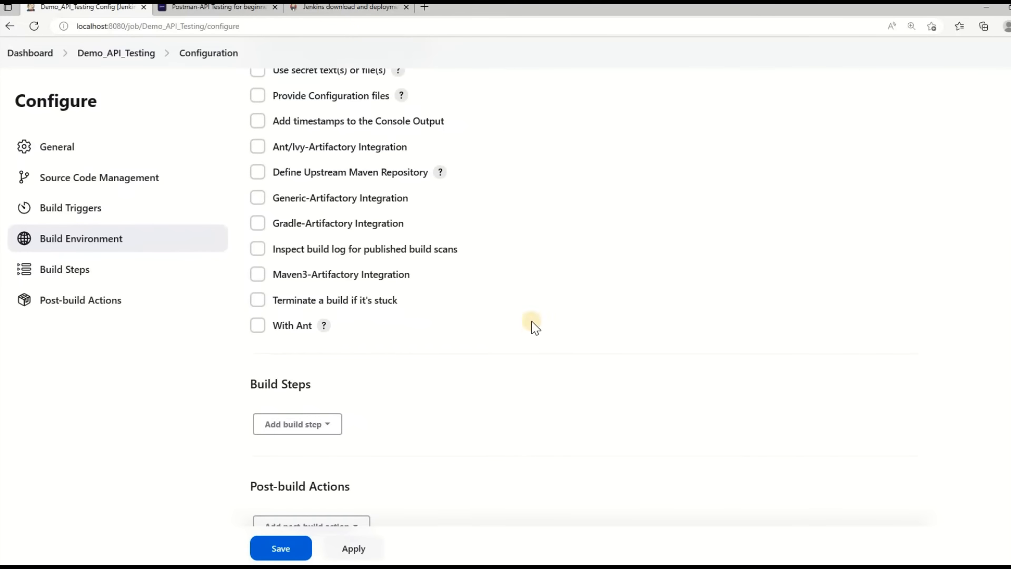
scroll(477, 272, down, 2)
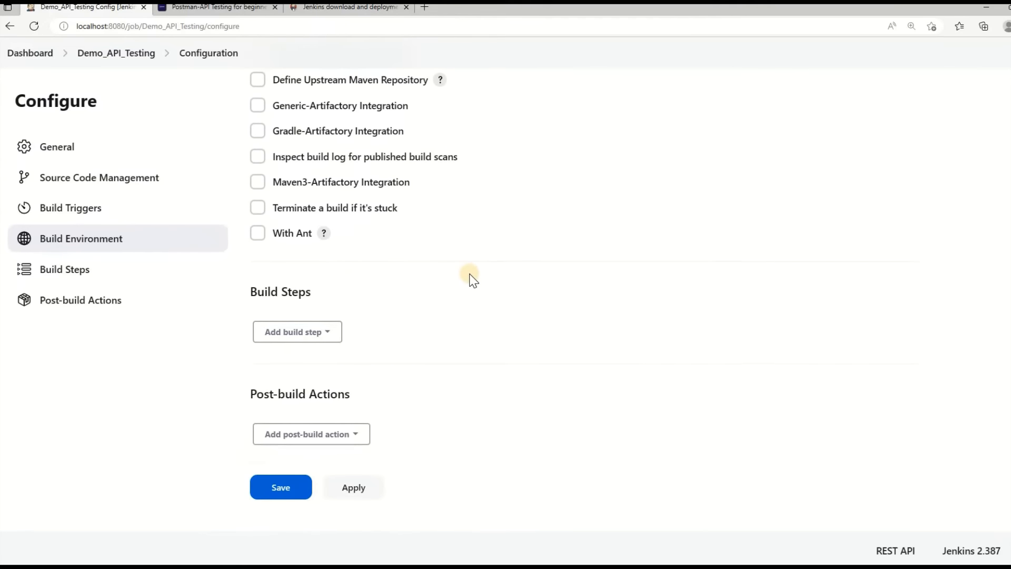
click(325, 332)
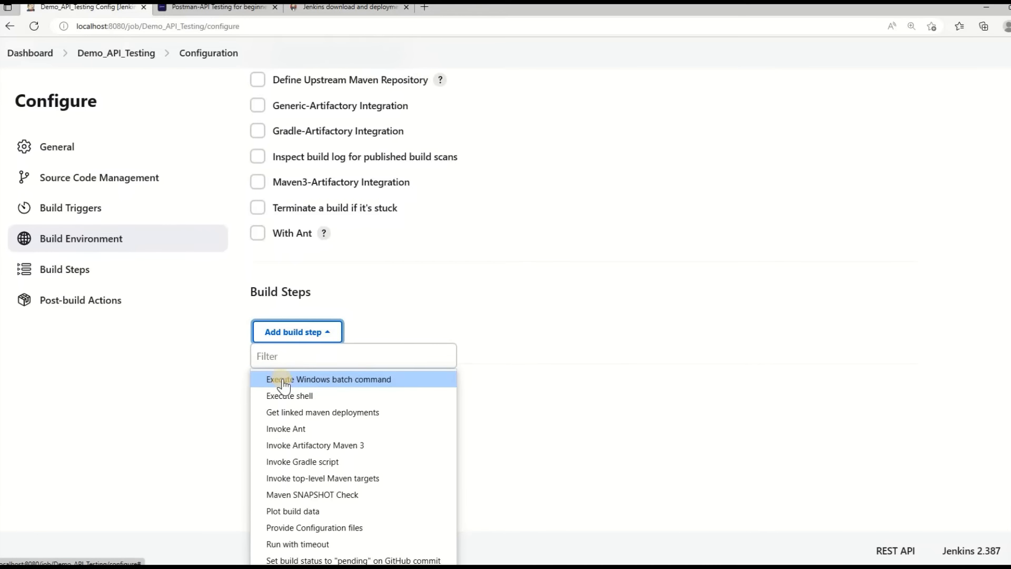
click(374, 380)
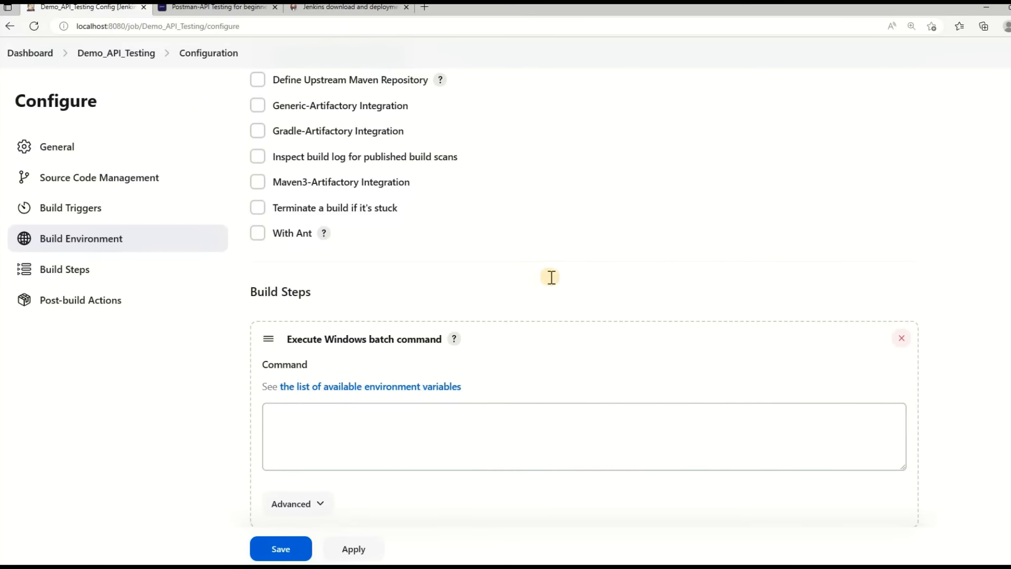
scroll(551, 277, down, 3)
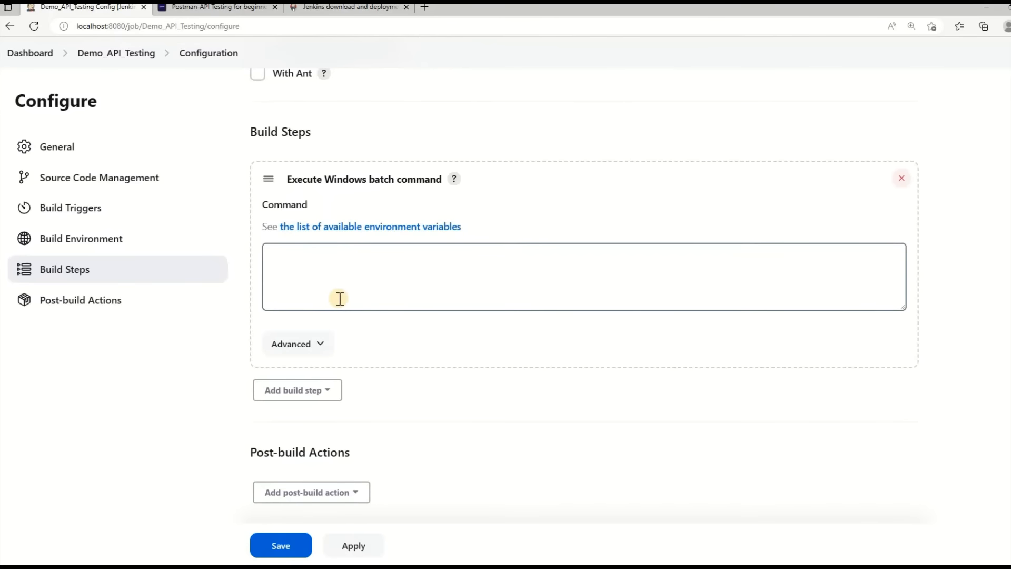
click(301, 274)
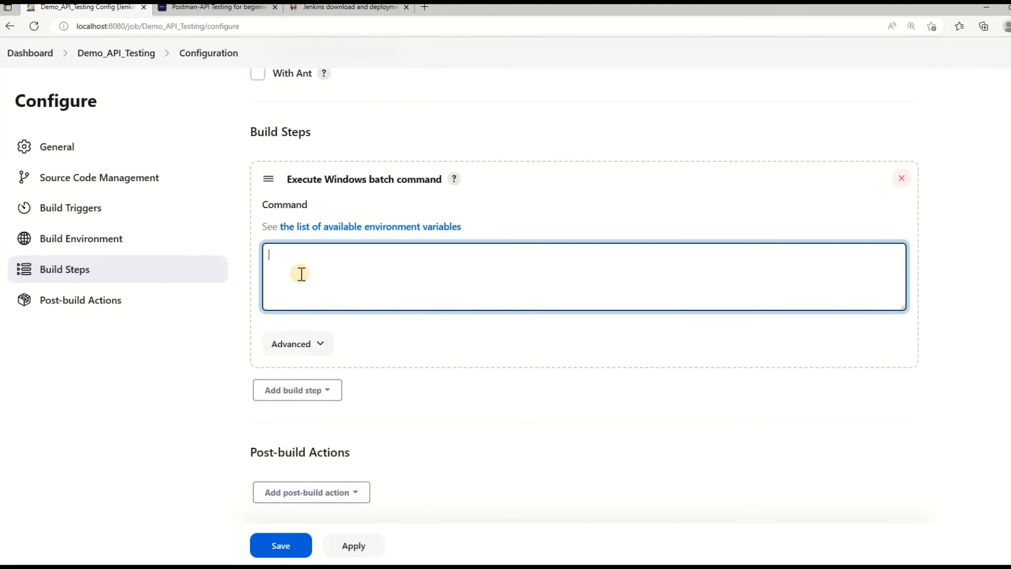
Step: Examine the newman run example command with the Share via API link in the CodenBox Postman article
click(220, 9)
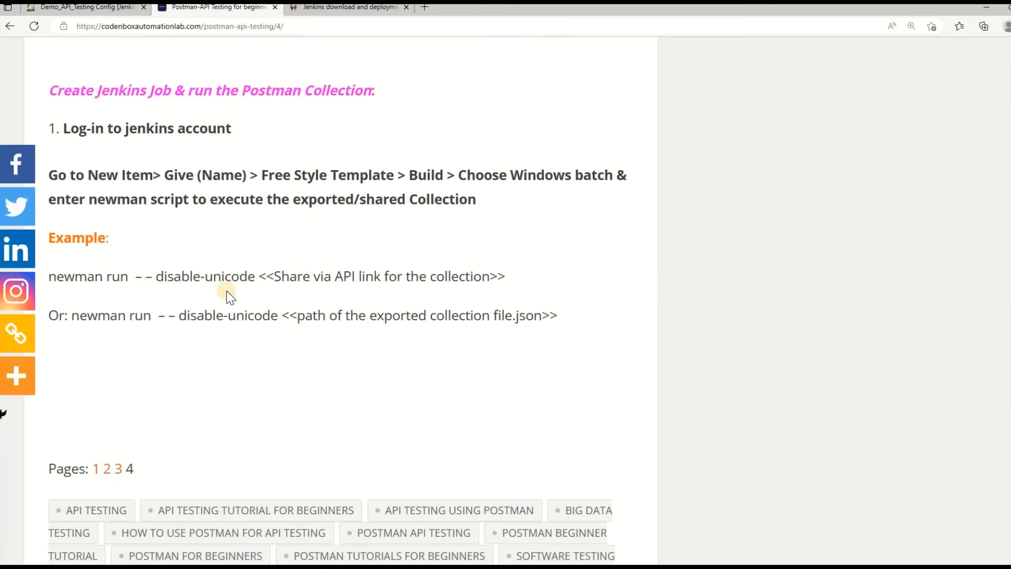
drag(48, 276, 121, 276)
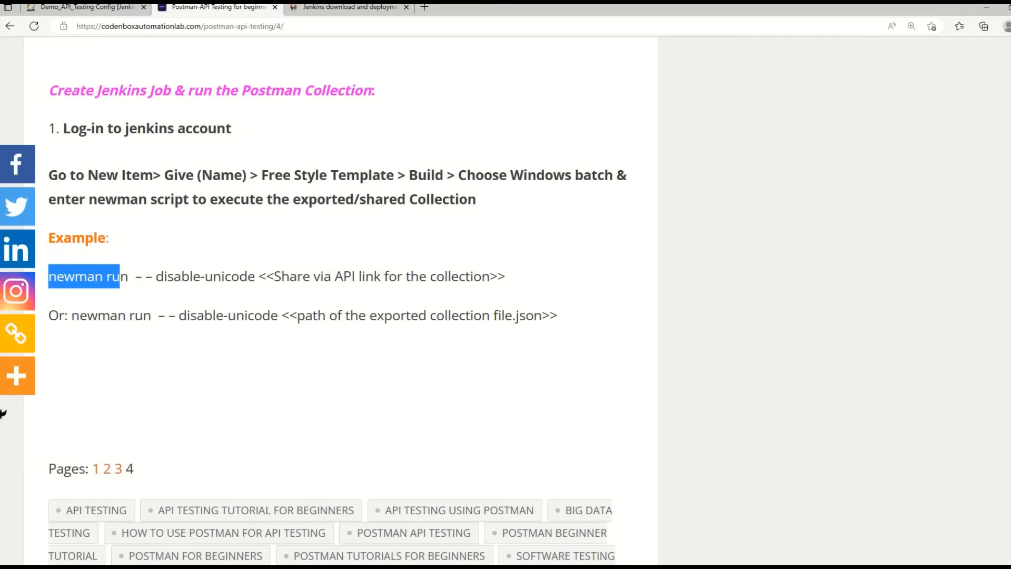
key(alt+Tab)
drag(532, 203, 0, 271)
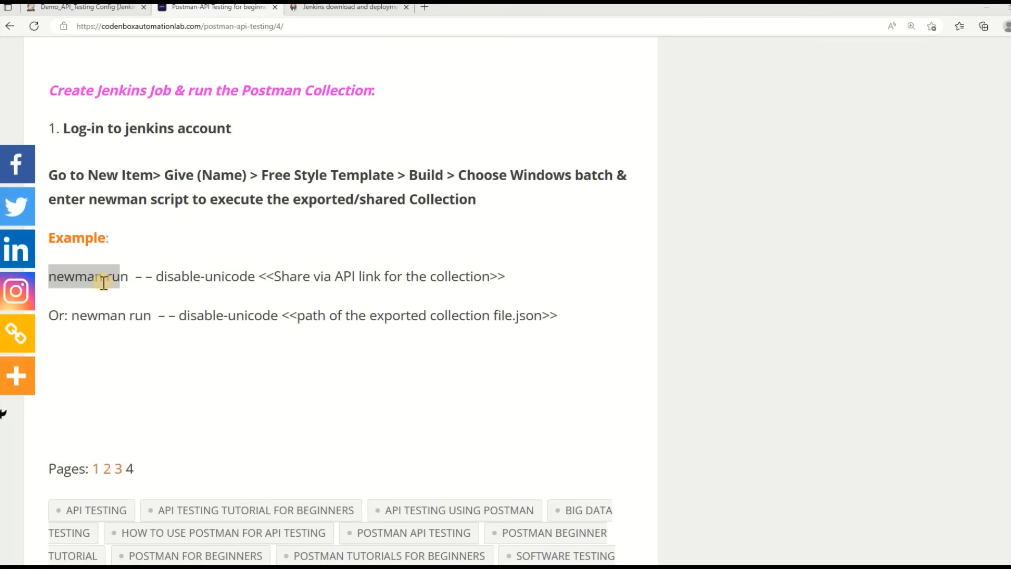
click(119, 276)
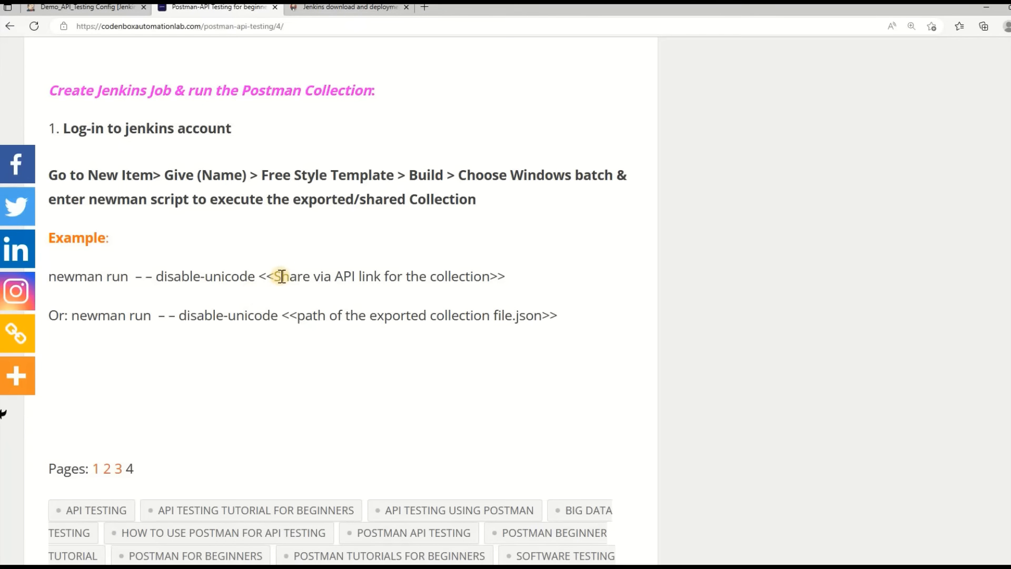
drag(274, 276, 359, 287)
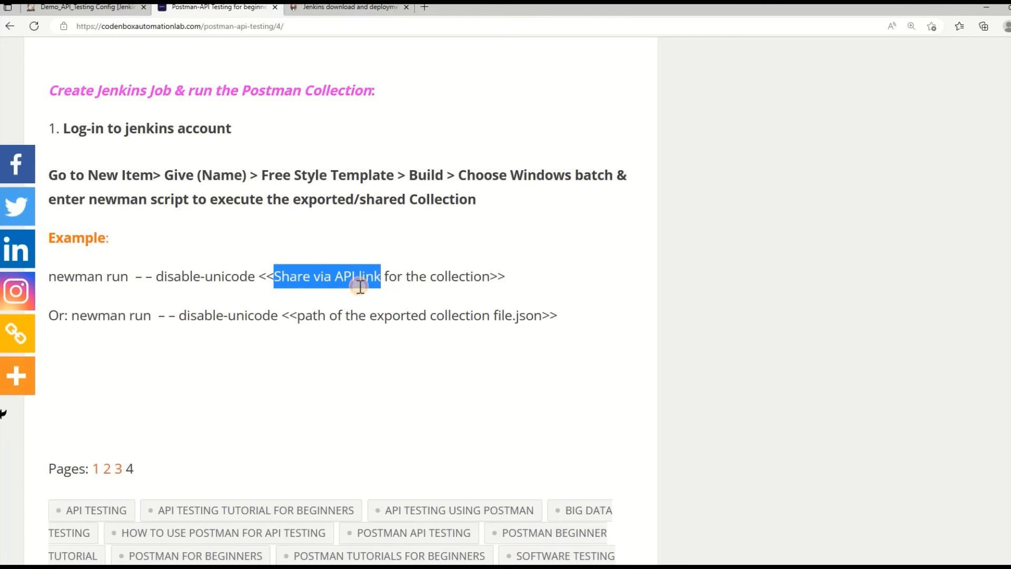
drag(360, 287, 461, 283)
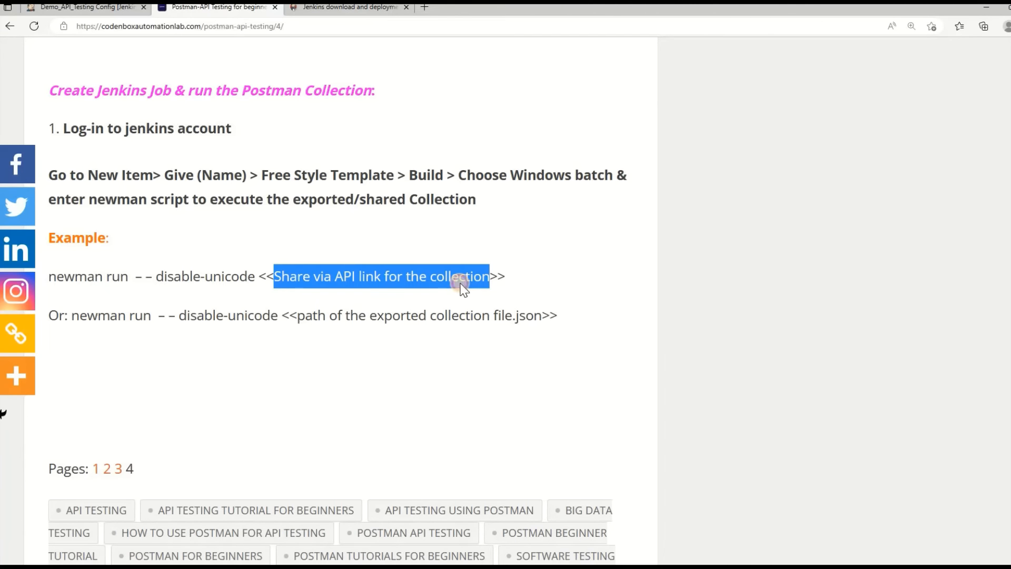
click(73, 280)
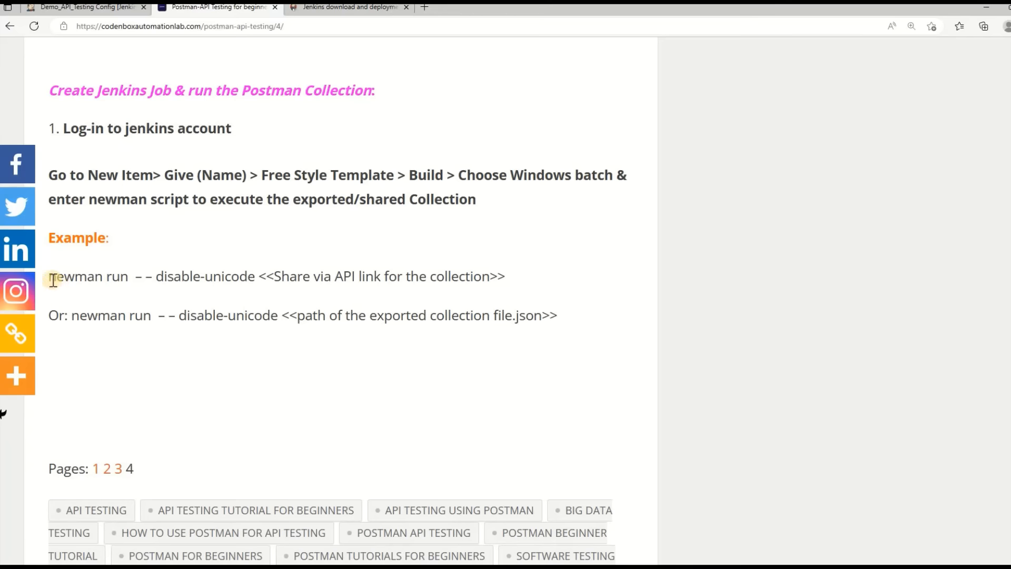
drag(99, 278, 514, 289)
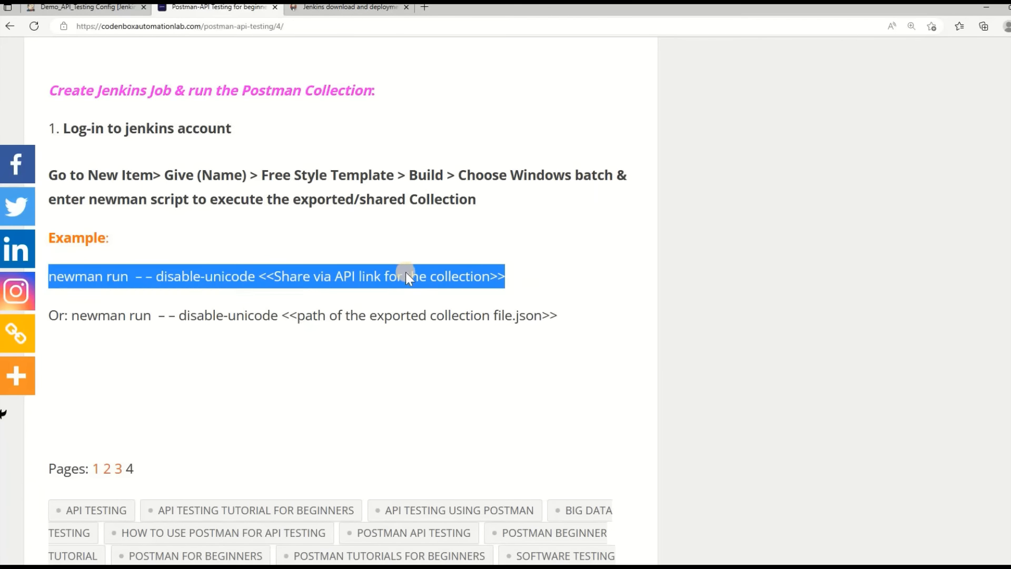
Step: Switch to File Explorer's APItesting folder and copy the DemoAPItesting.postman_collection file's location from its properties
drag(0, 258, 0, 211)
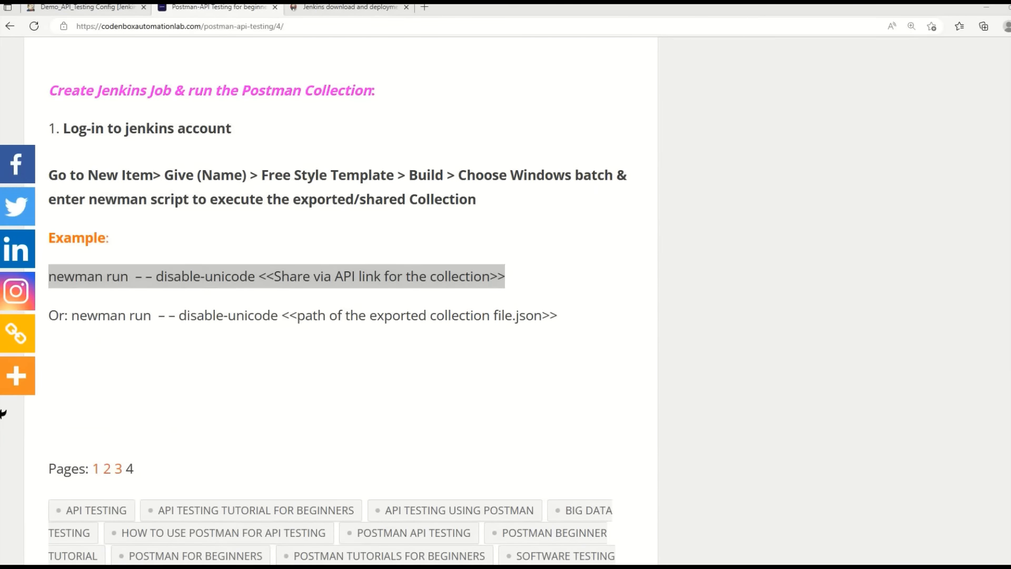
drag(564, 180, 571, 109)
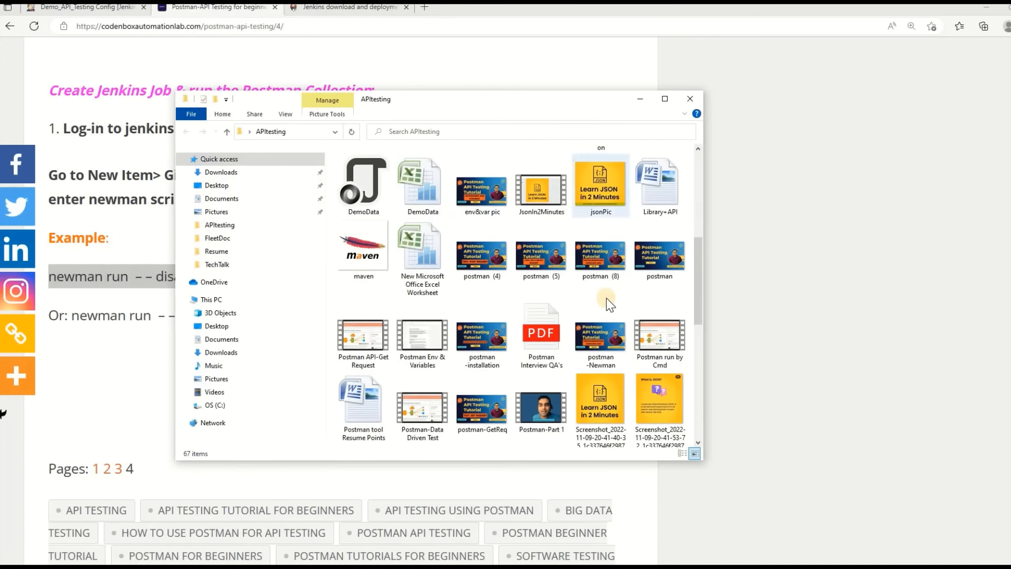
click(665, 99)
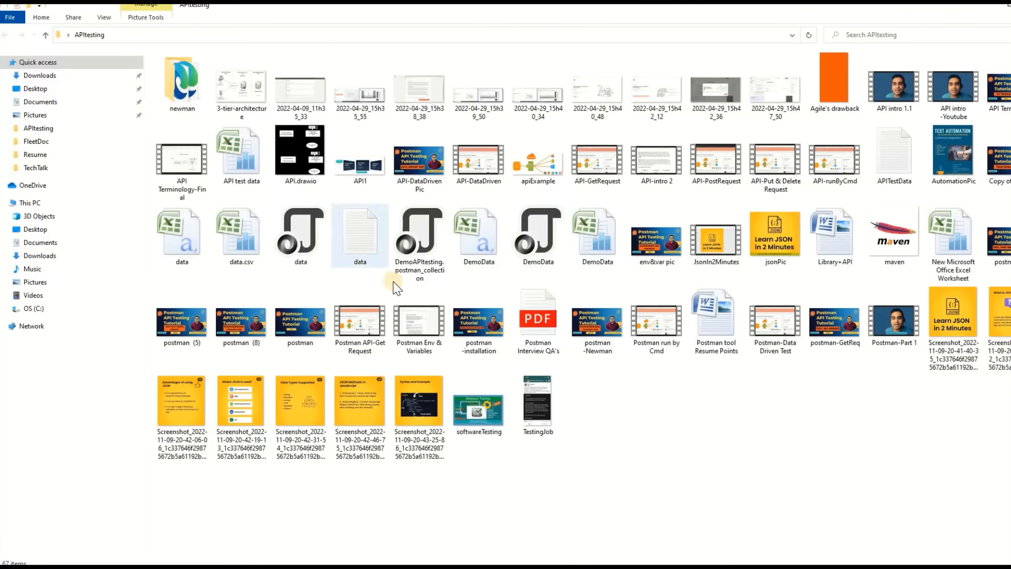
click(424, 254)
right_click(424, 253)
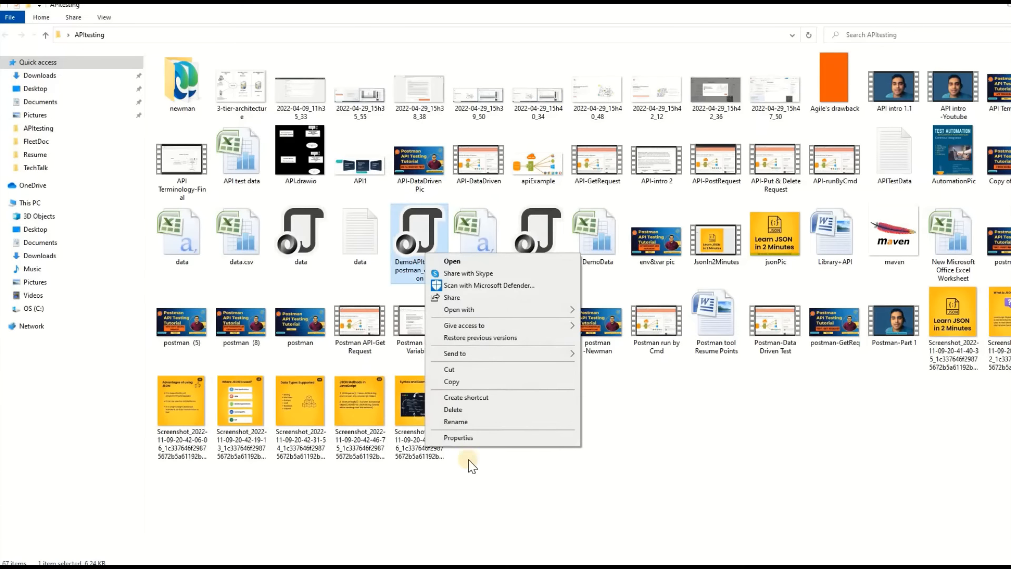
click(476, 440)
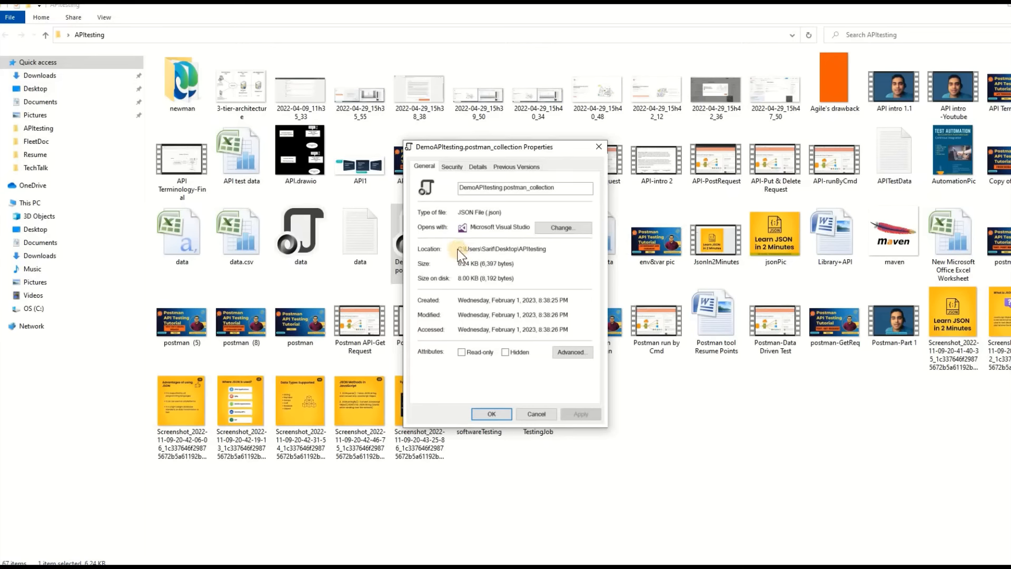
drag(460, 251, 549, 252)
key(ctrl+c)
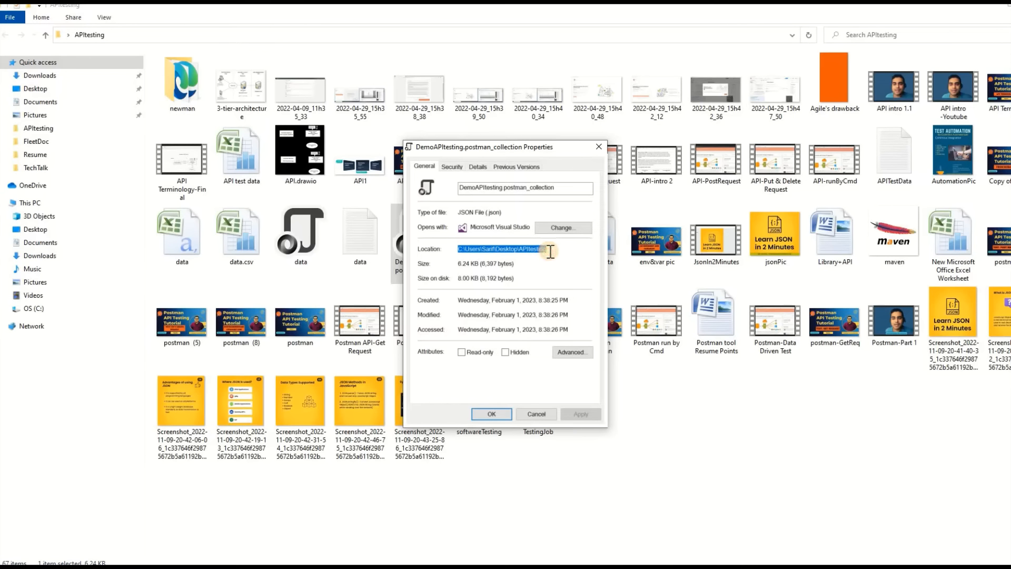
click(535, 414)
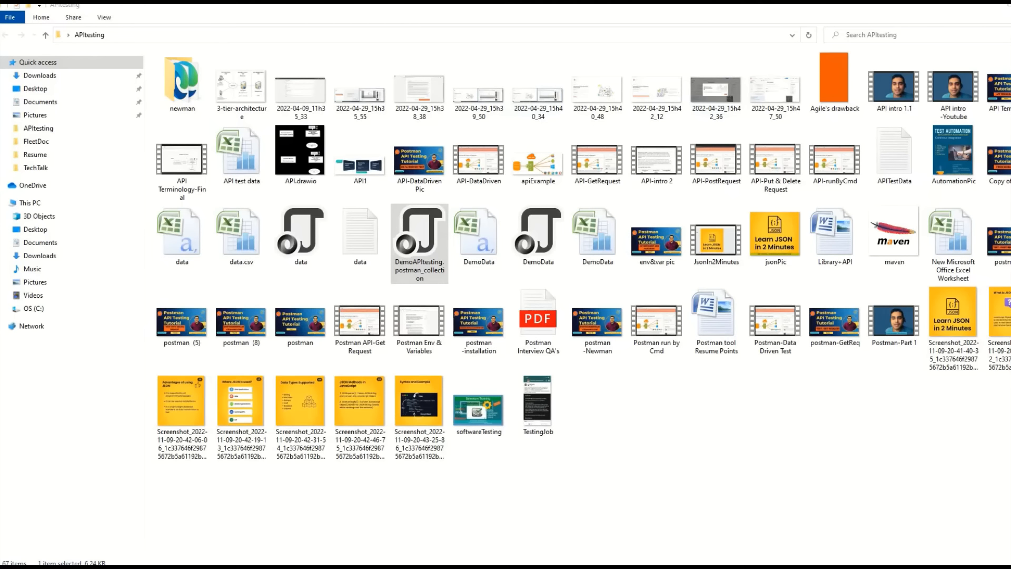
click(880, 8)
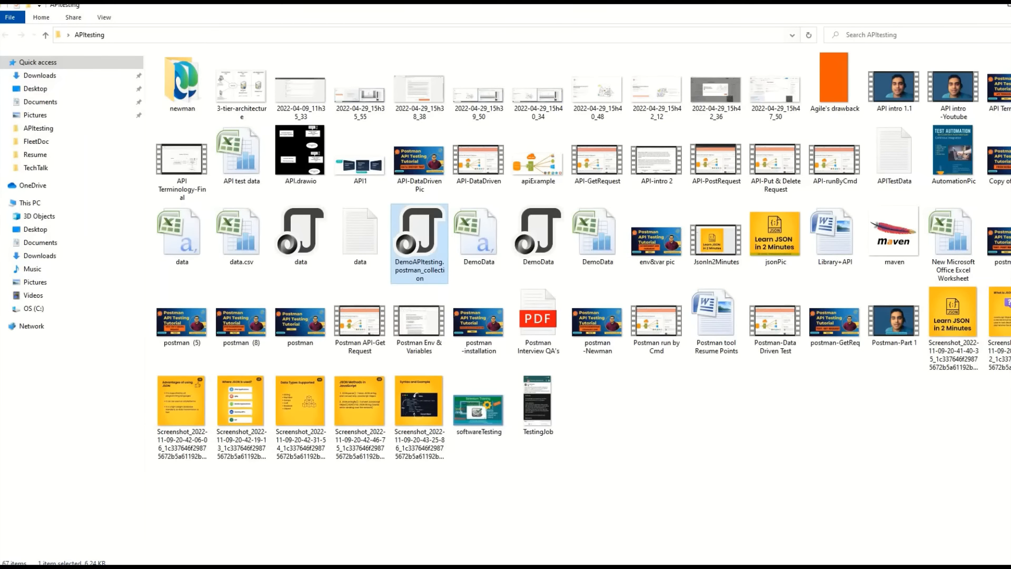
click(1007, 6)
drag(525, 99, 0, 145)
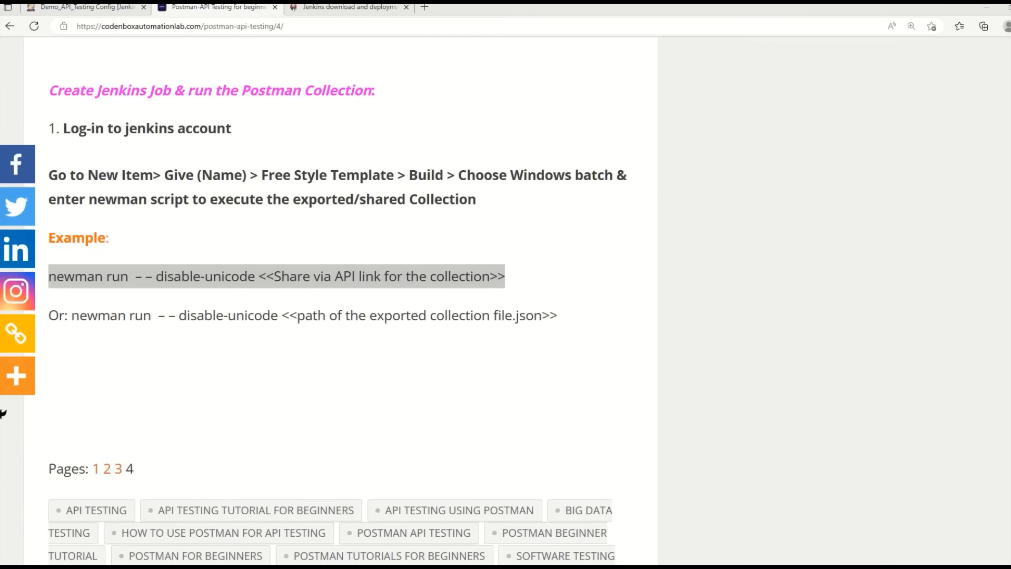
Step: Return to the Jenkins job configuration and enter newman run followed by the copied APItesting folder path and a trailing backslash as the batch command
click(88, 6)
click(286, 266)
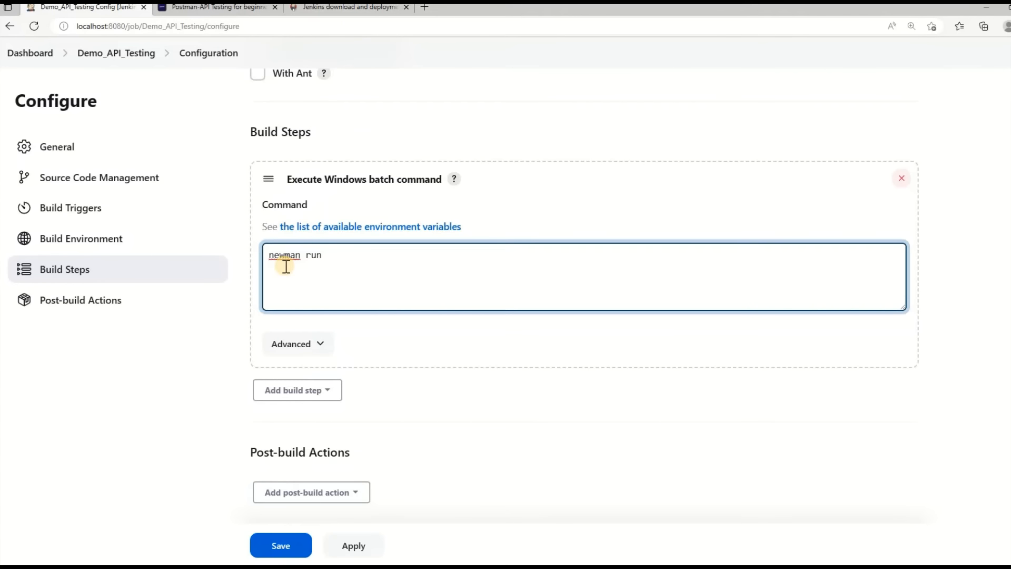
text(newman run)
key(ctrl+v)
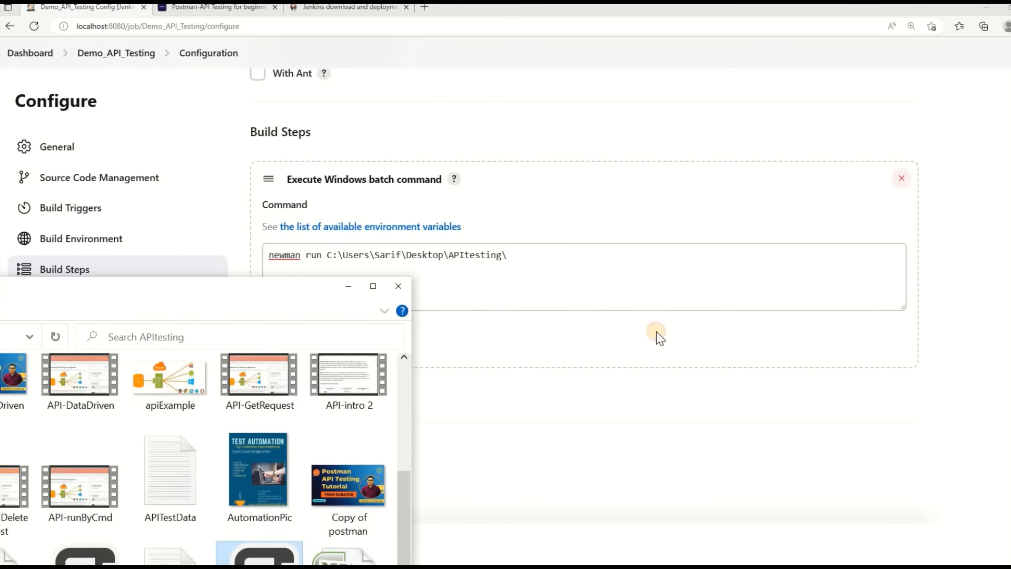
Step: Copy the collection's file name from File Explorer and complete the batch command's path with DemoAPItesting.postman_collection.json
drag(657, 331, 653, 213)
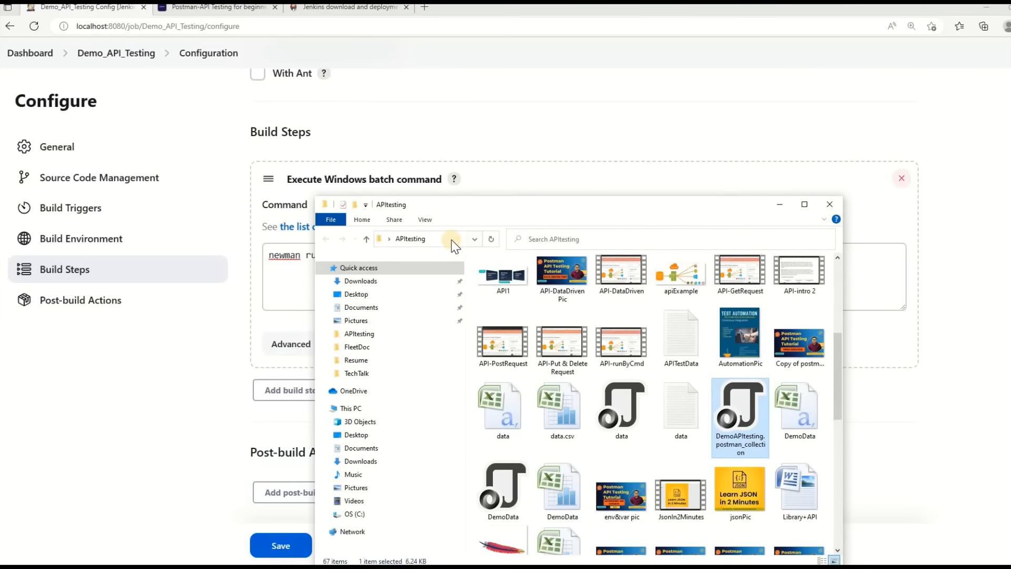
click(451, 239)
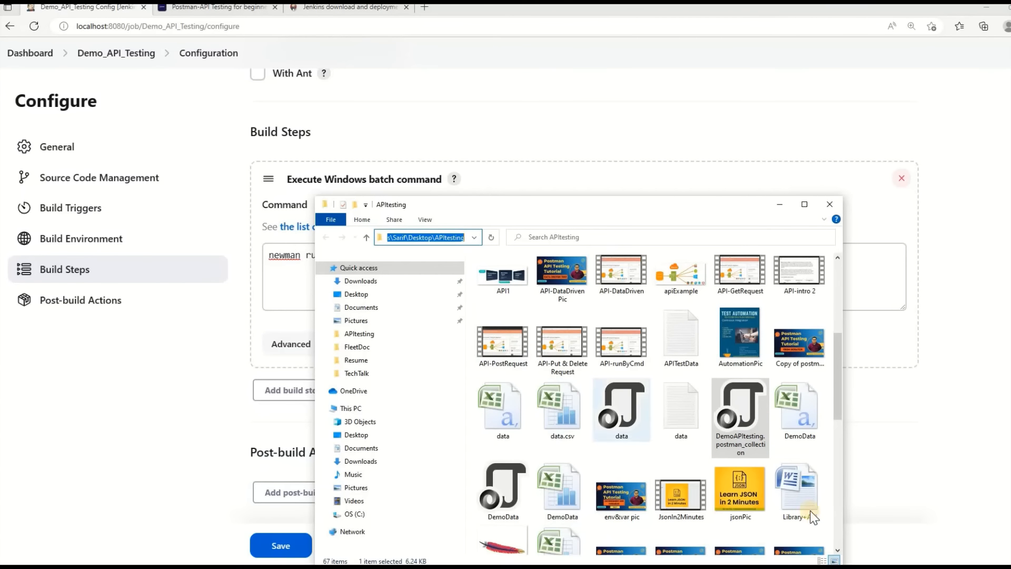
right_click(740, 442)
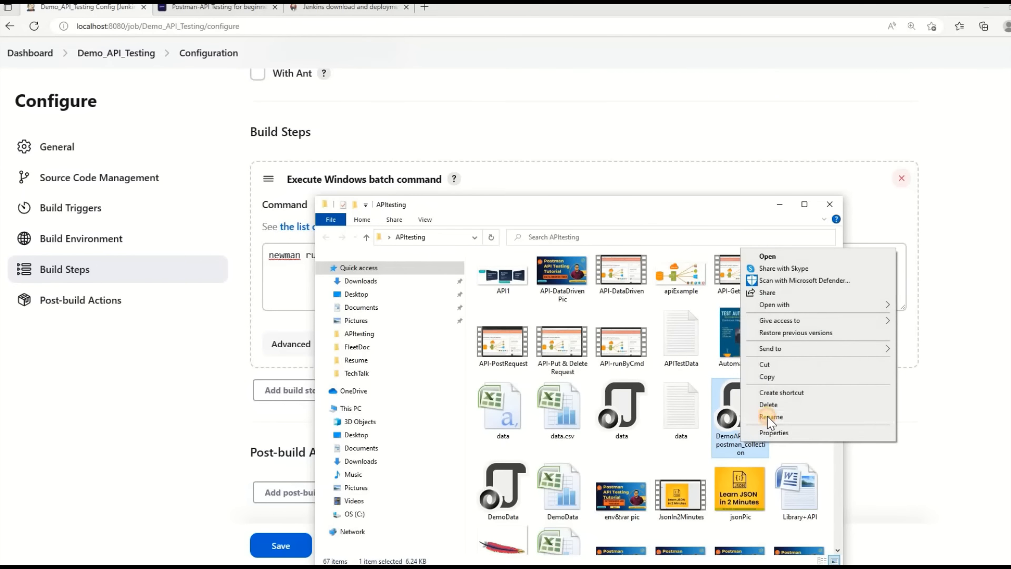
click(767, 416)
key(ctrl+c)
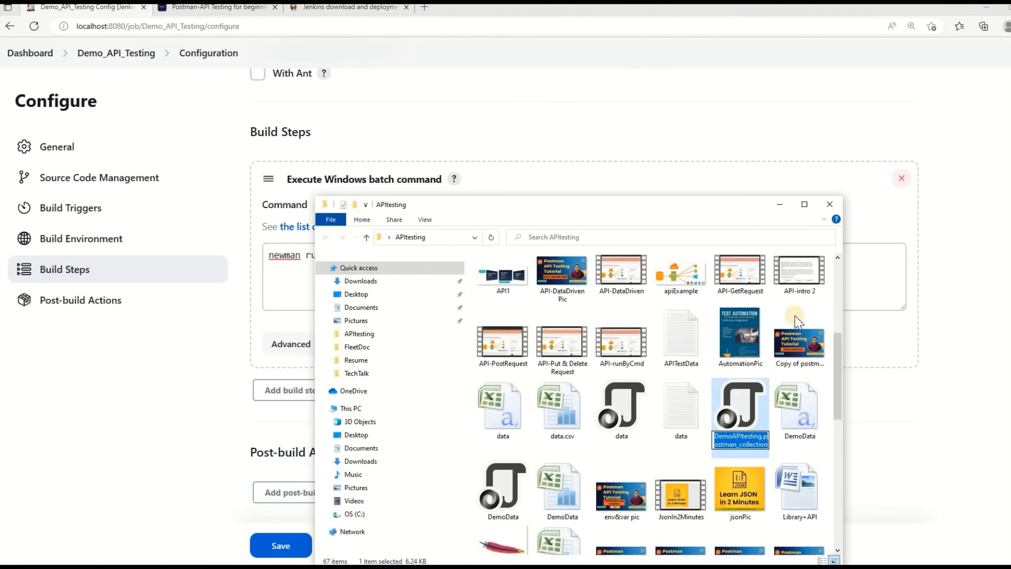
drag(708, 204, 105, 263)
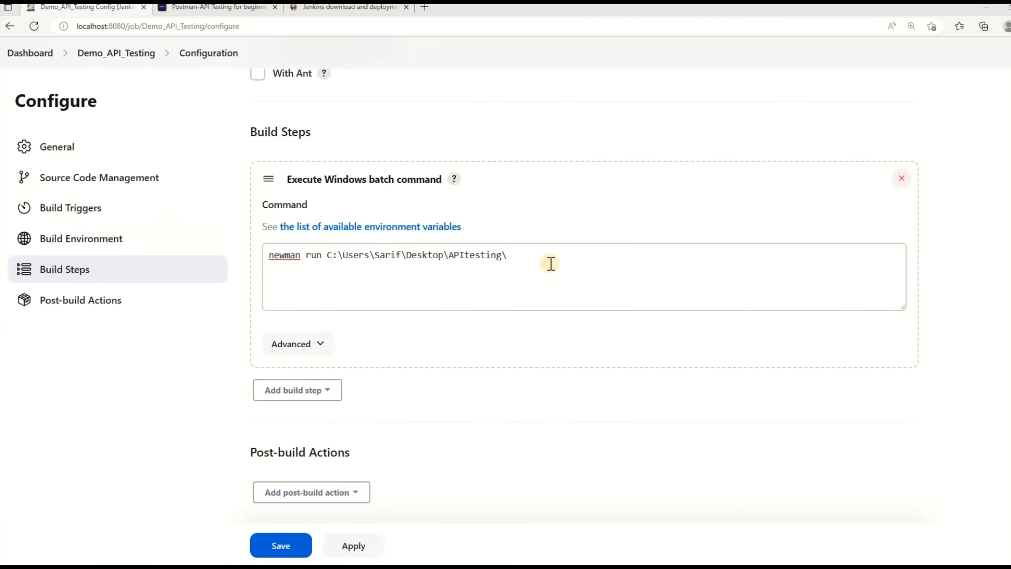
click(529, 257)
key(ctrl+v)
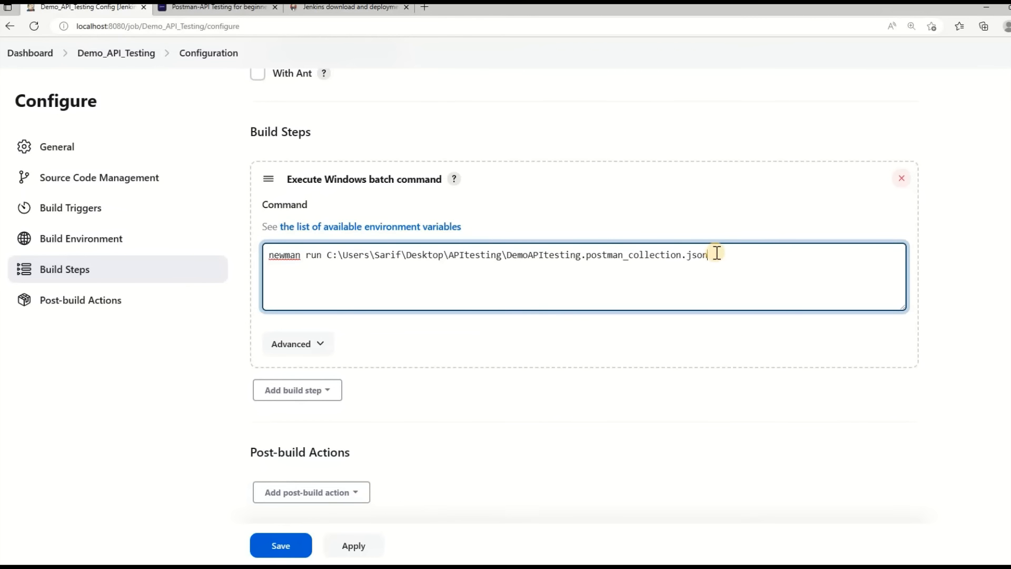
Step: Save the Demo_API_Testing job configuration with the newman run batch command for the DemoAPItesting collection
drag(714, 254, 496, 257)
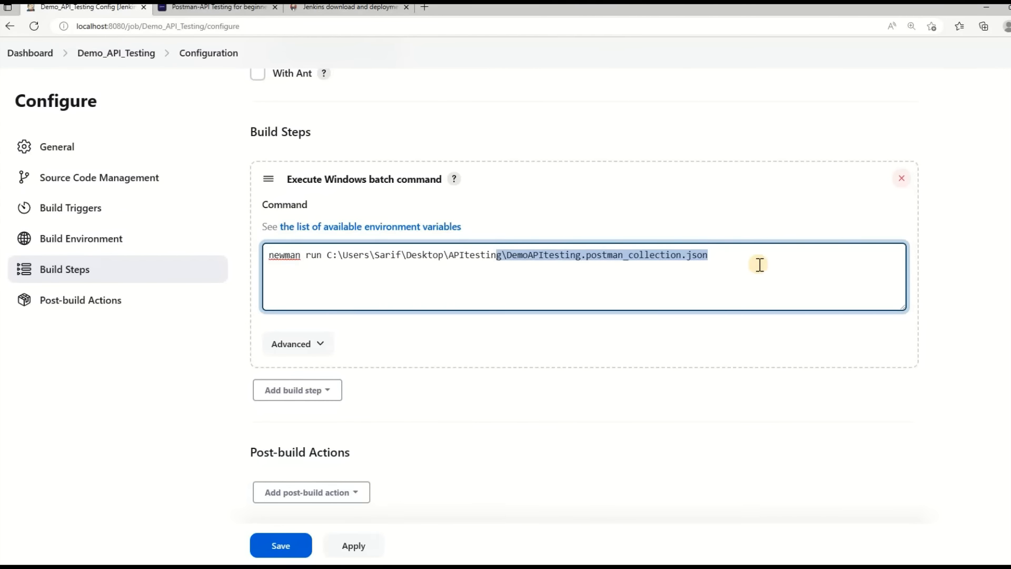
click(602, 259)
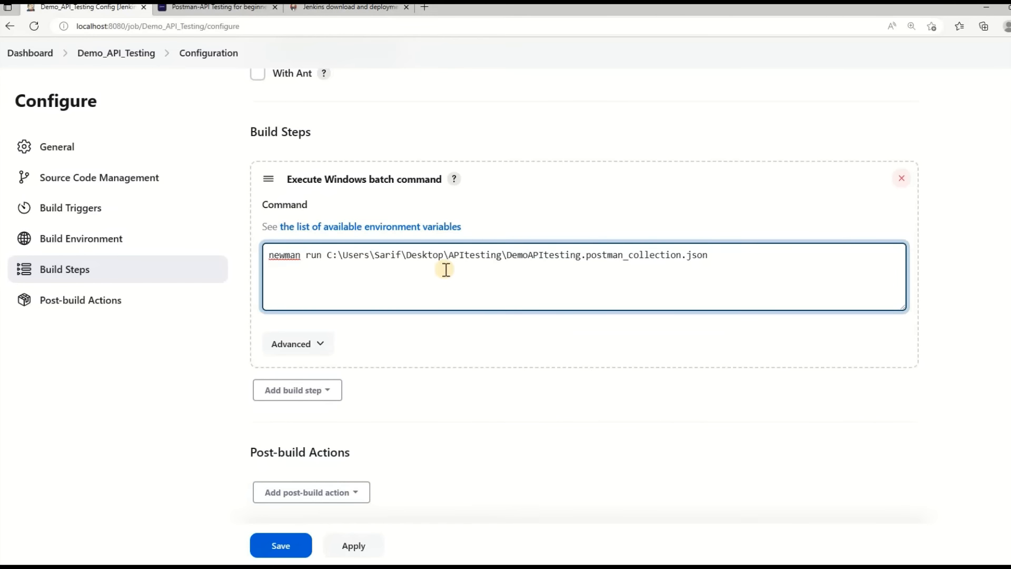
scroll(546, 345, down, 1)
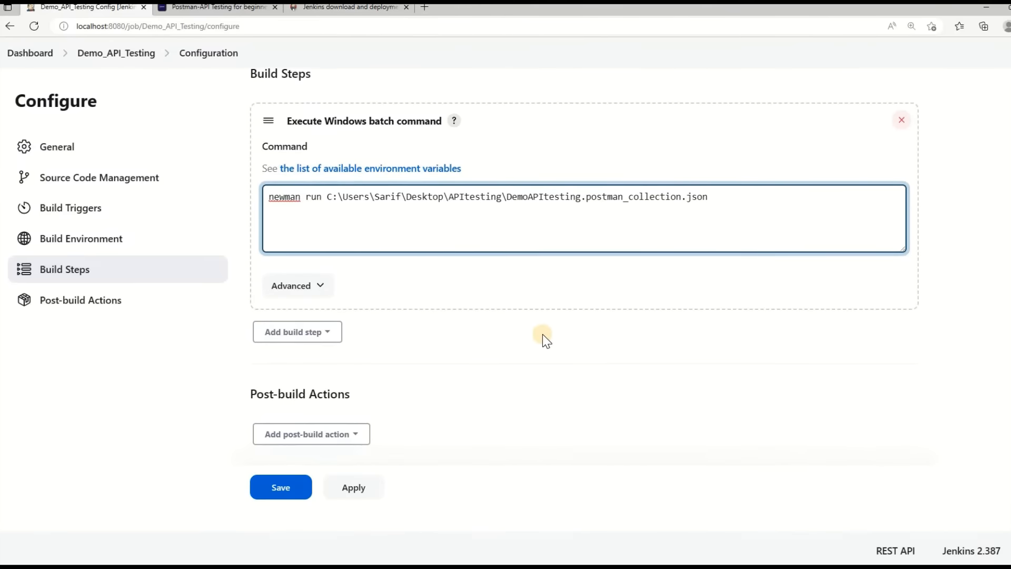
click(279, 487)
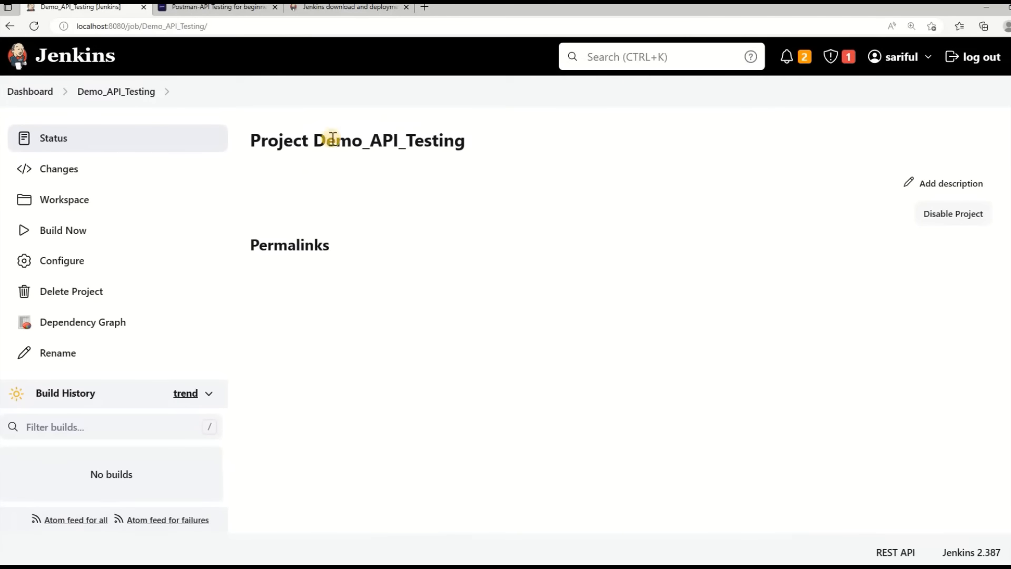
Step: Start a build of the Demo_API_Testing project
drag(316, 143, 468, 142)
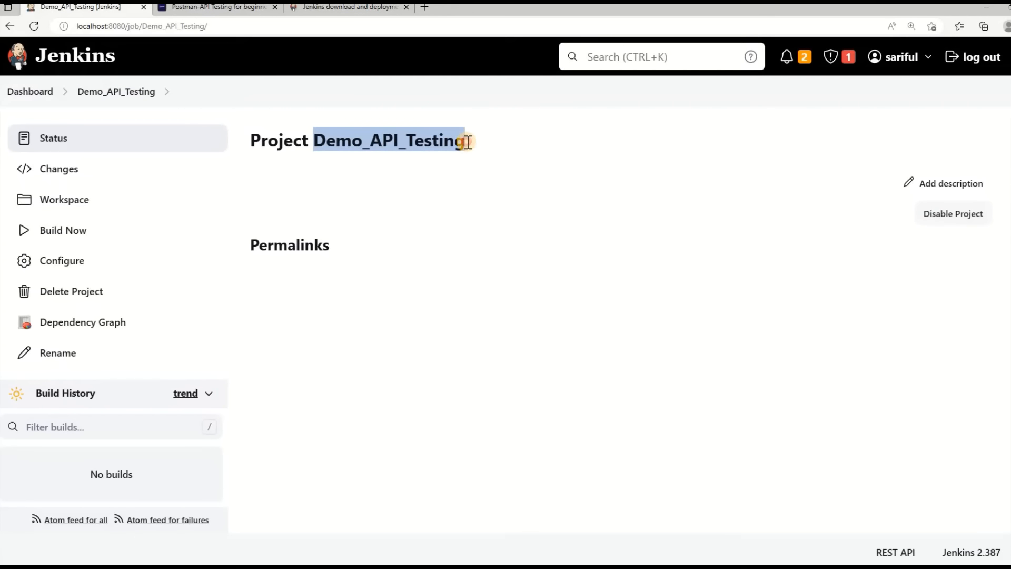
click(447, 140)
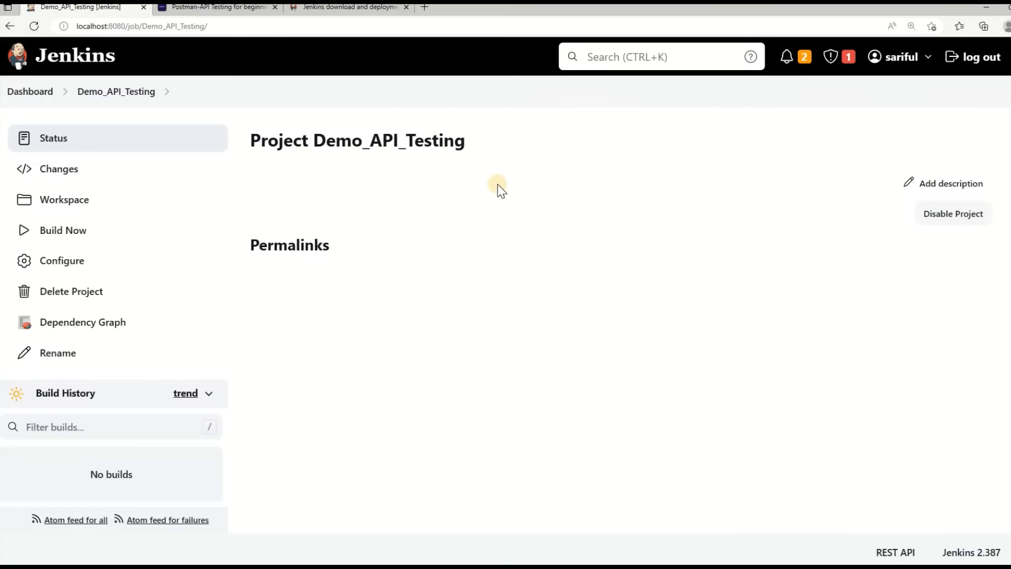
scroll(511, 230, down, 1)
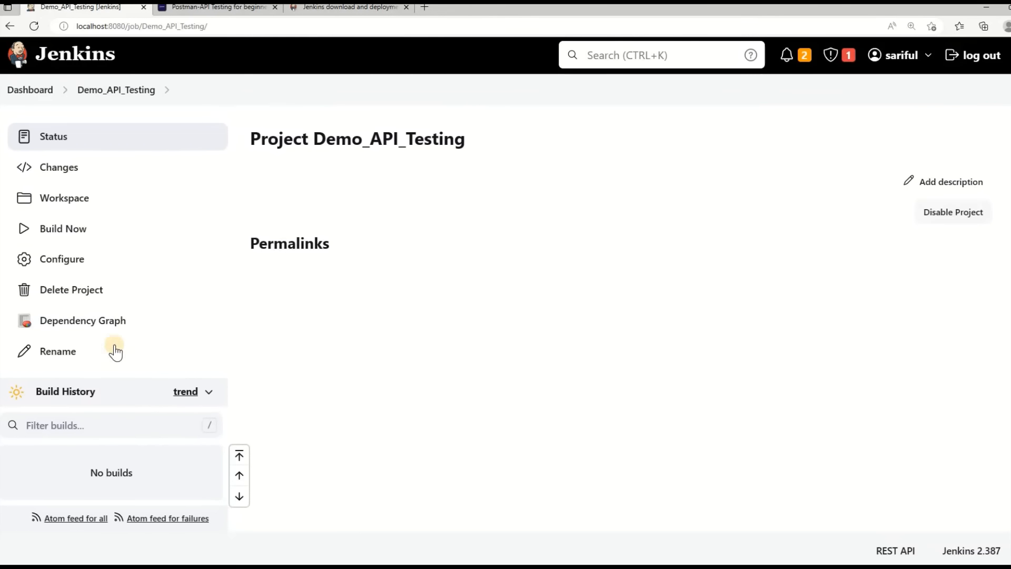
click(25, 232)
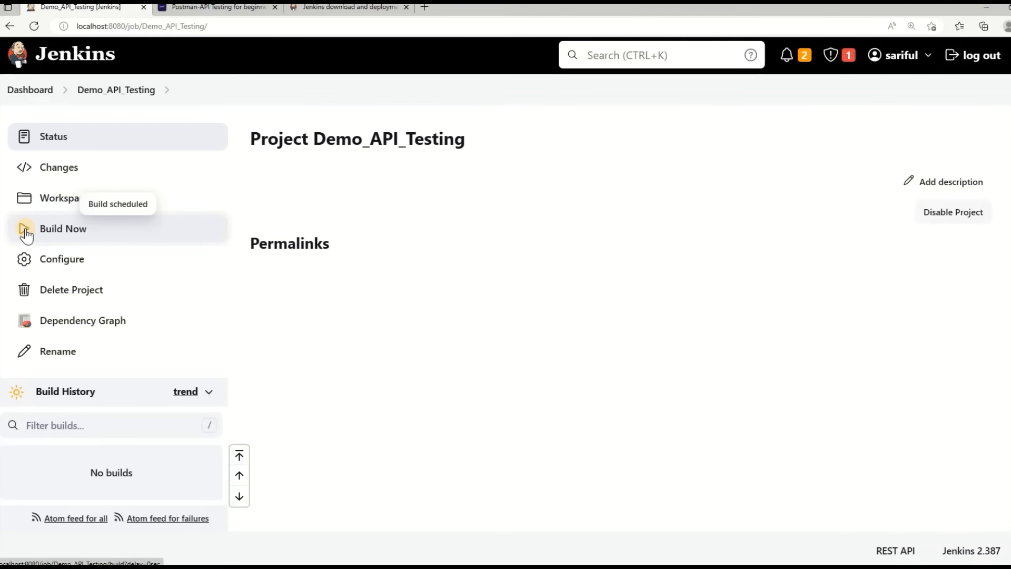
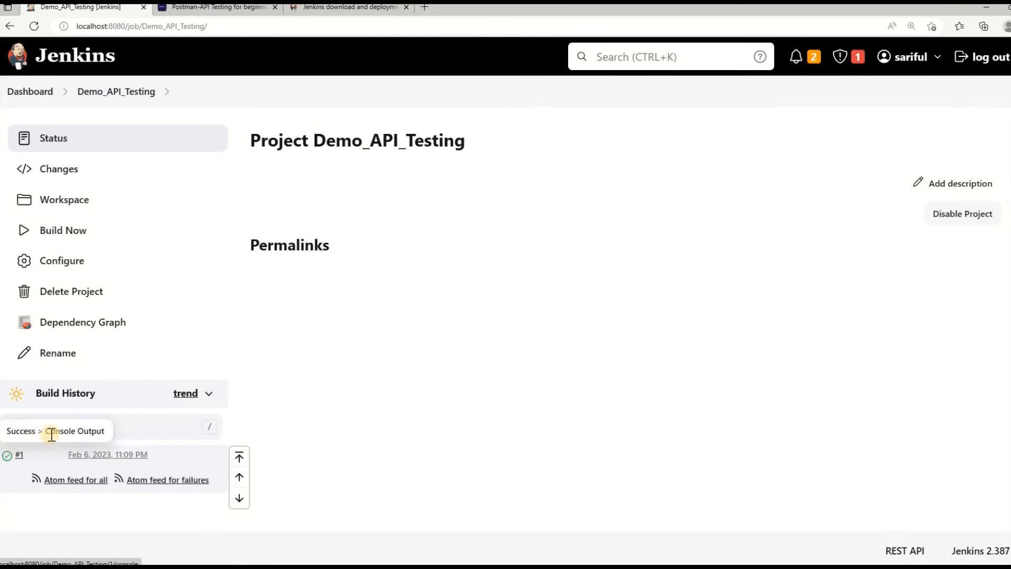
Step: Open the console output of build #1 from the project's build history
mouse_move(28, 462)
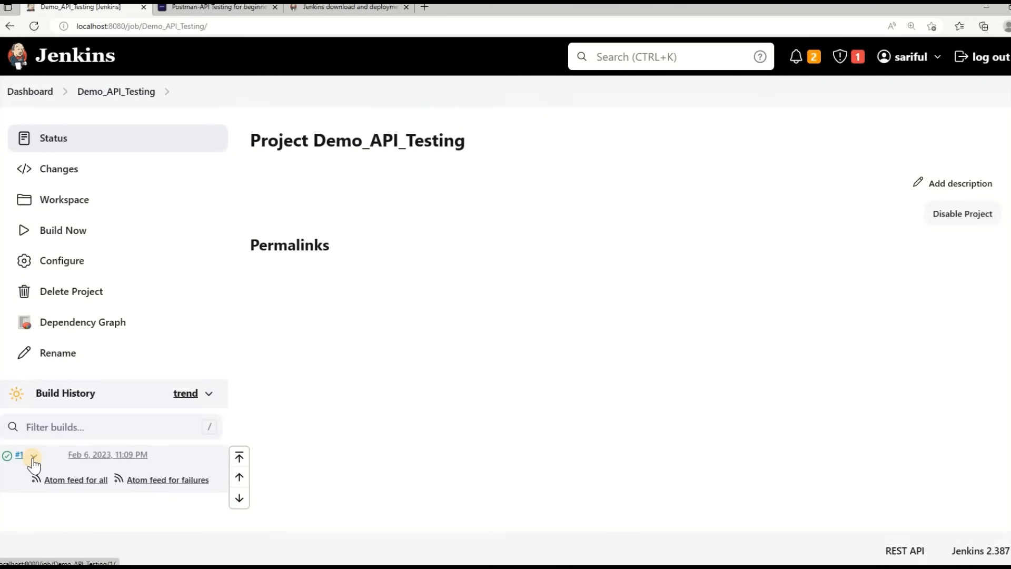
click(33, 462)
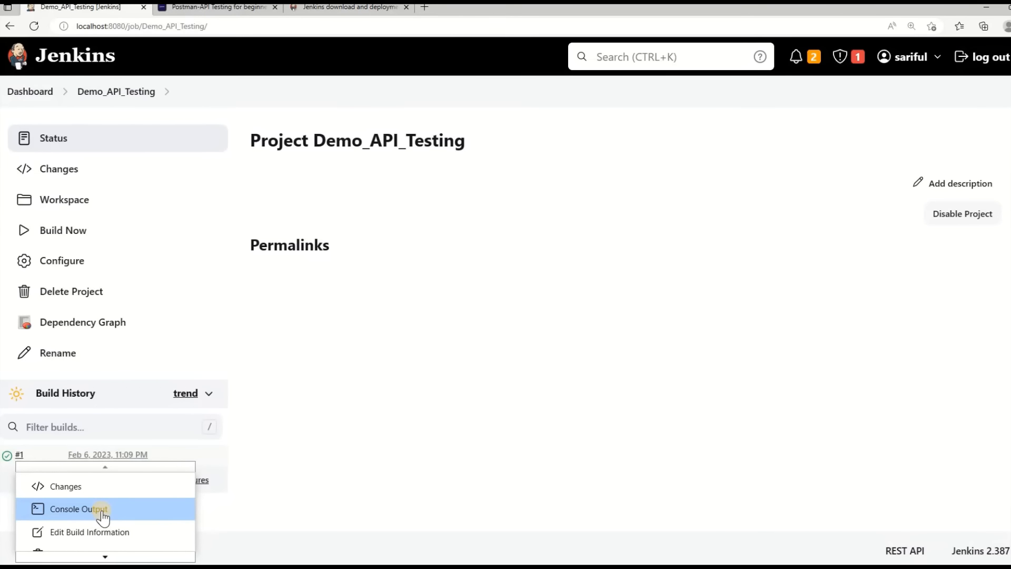
click(79, 509)
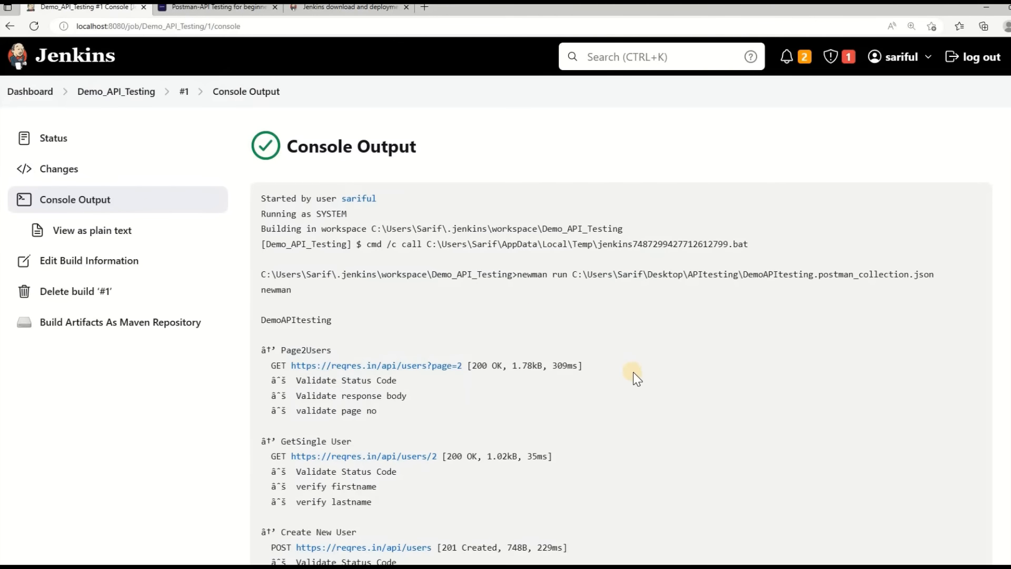
Step: Examine the opening lines of the build's console output, including the workspace path and the collection name
scroll(634, 373, down, 3)
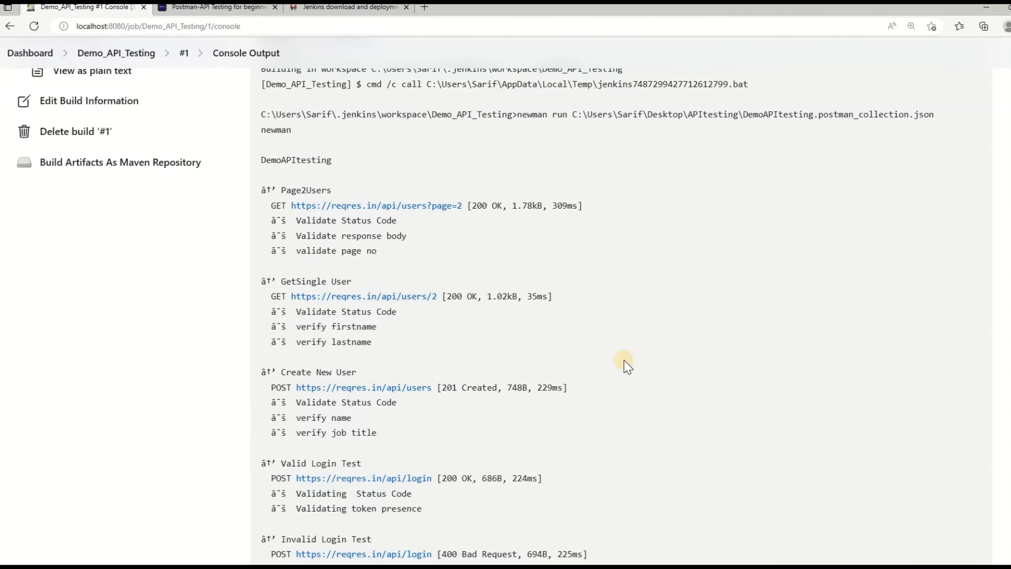
scroll(615, 356, up, 3)
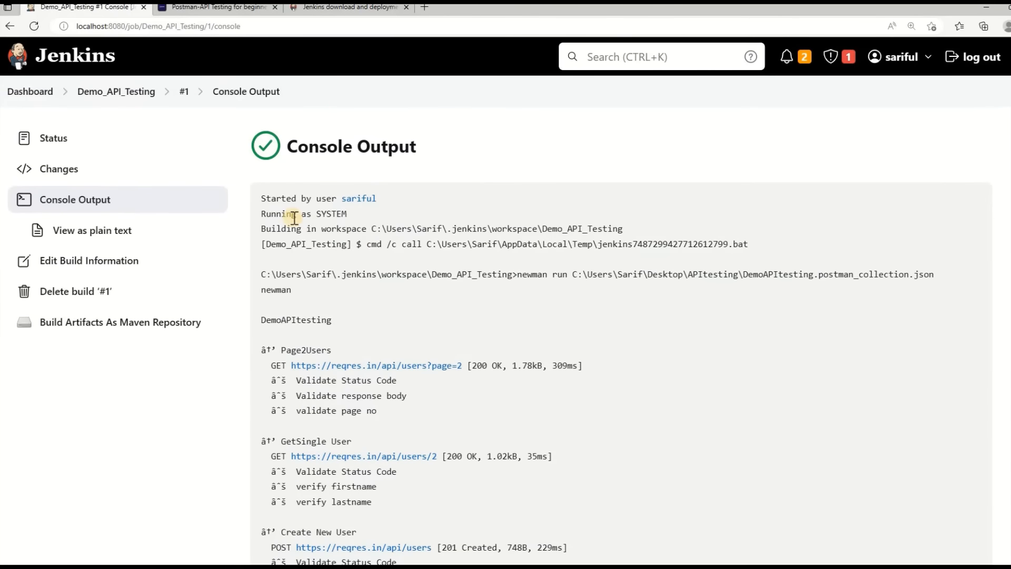
drag(291, 216, 351, 232)
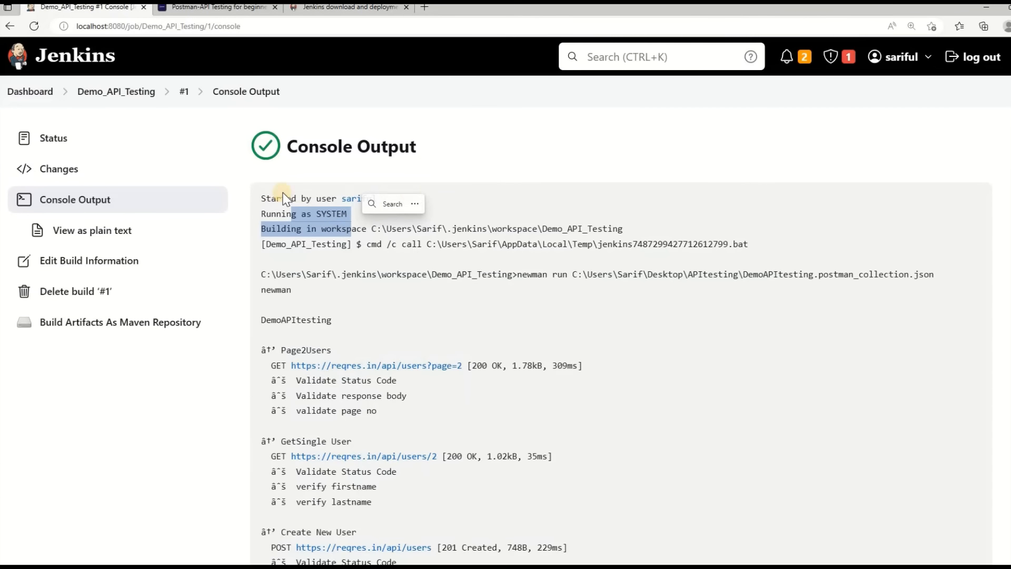
click(484, 228)
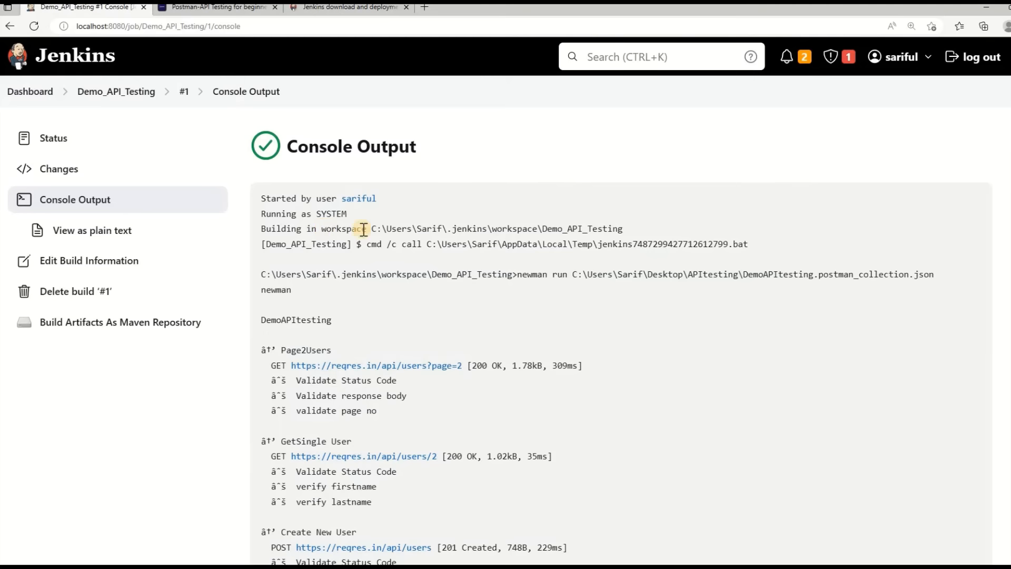
drag(377, 229, 626, 229)
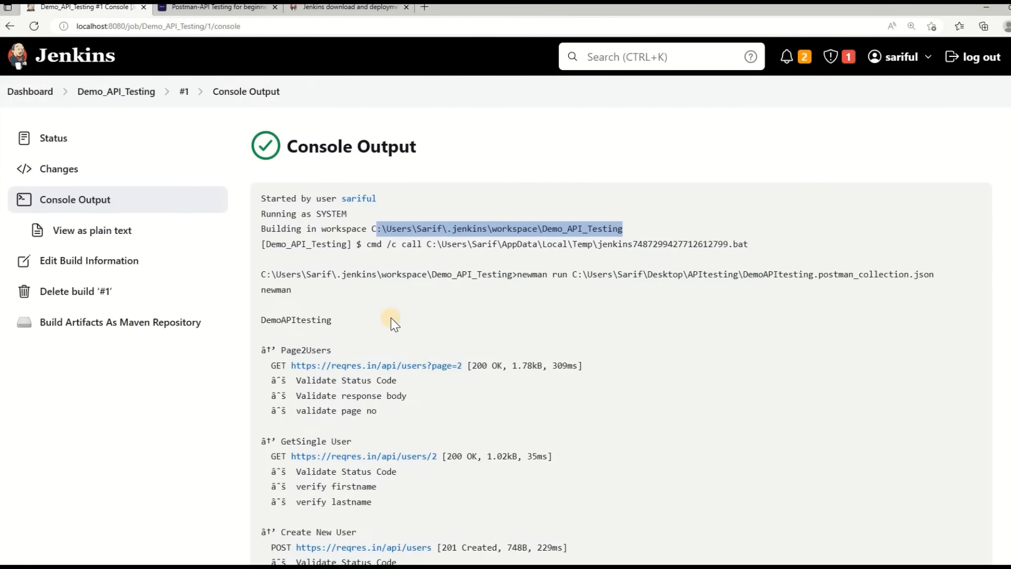
scroll(391, 317, down, 2)
drag(262, 241, 342, 240)
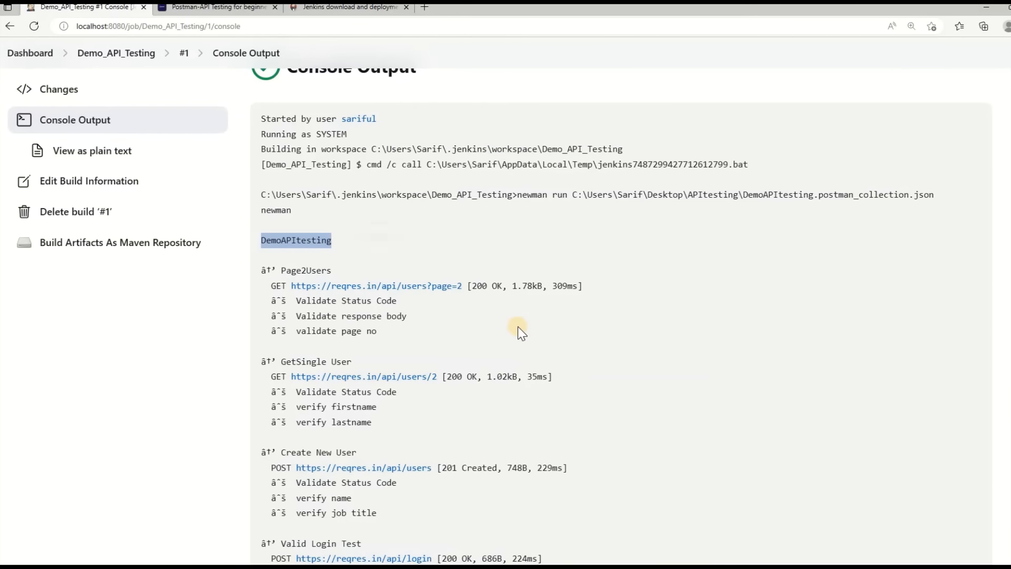
Step: Examine the Page2Users request in the console output, checking its response status and the listed validation tests
scroll(516, 329, down, 2)
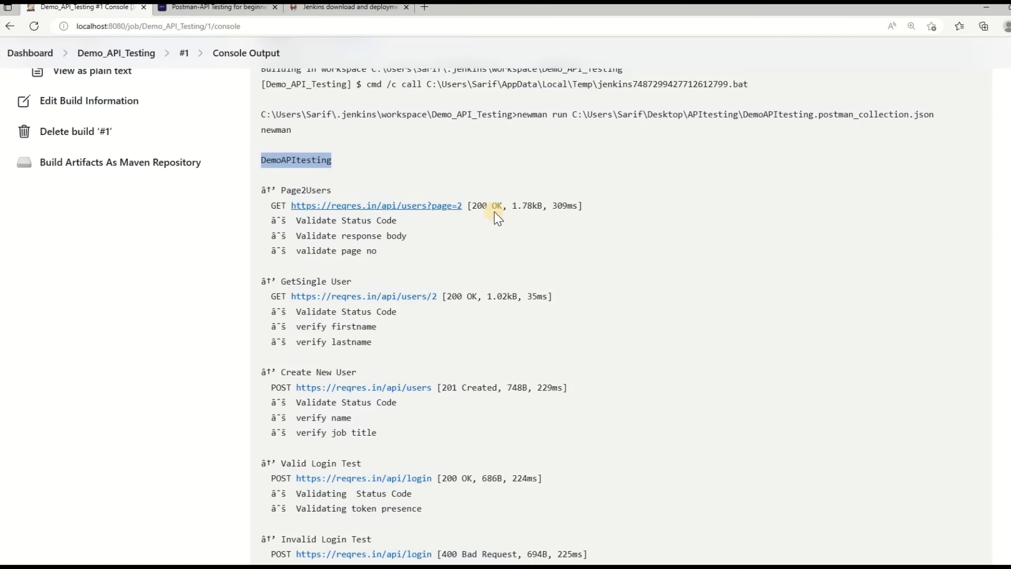
drag(477, 206, 503, 207)
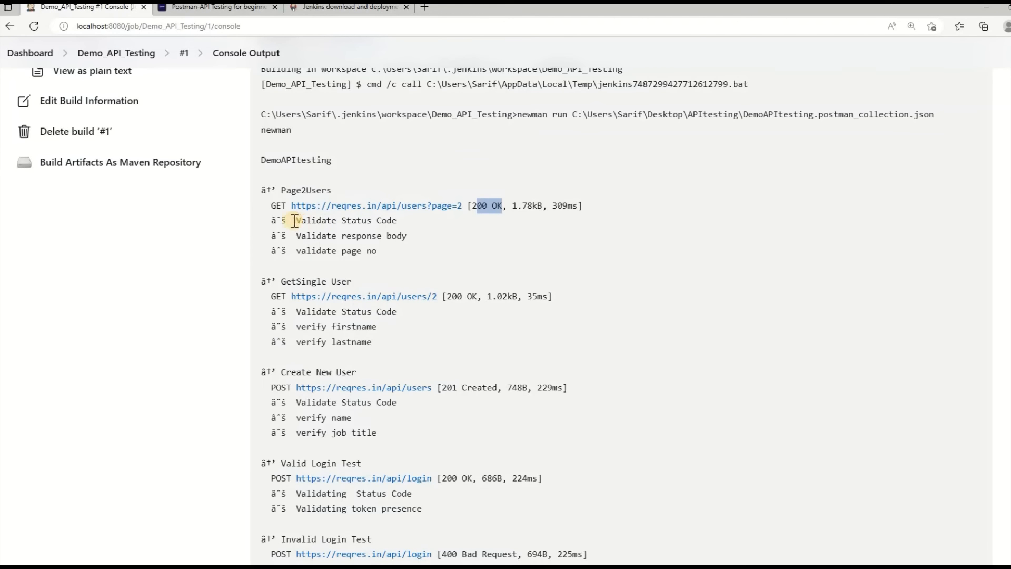
drag(291, 218, 395, 235)
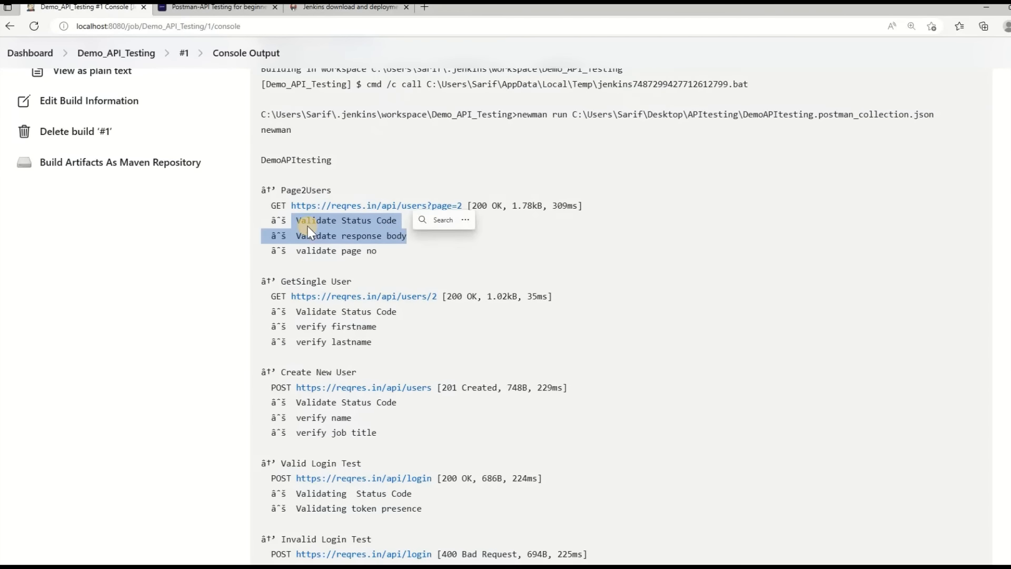
click(364, 229)
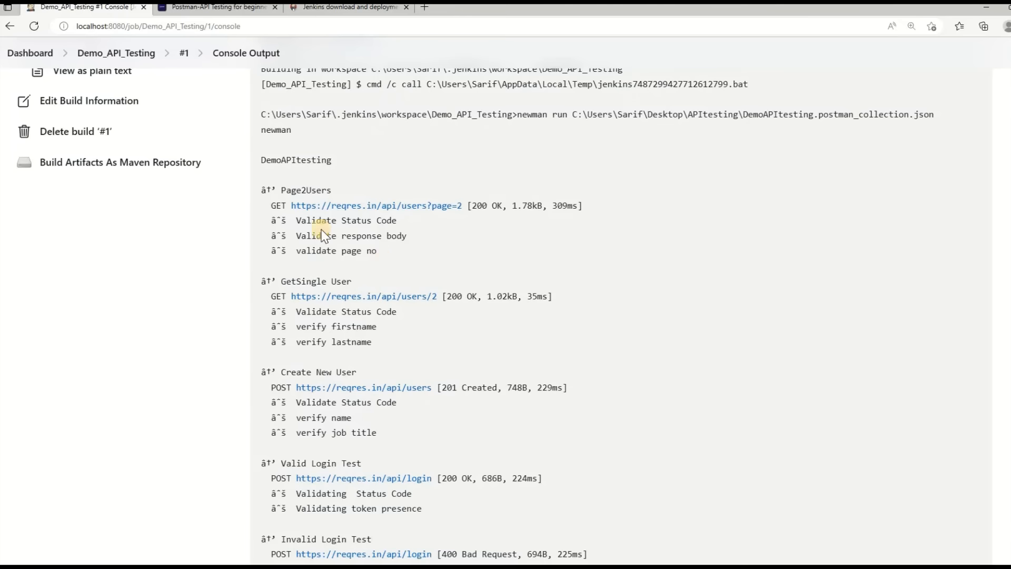
drag(301, 220, 395, 222)
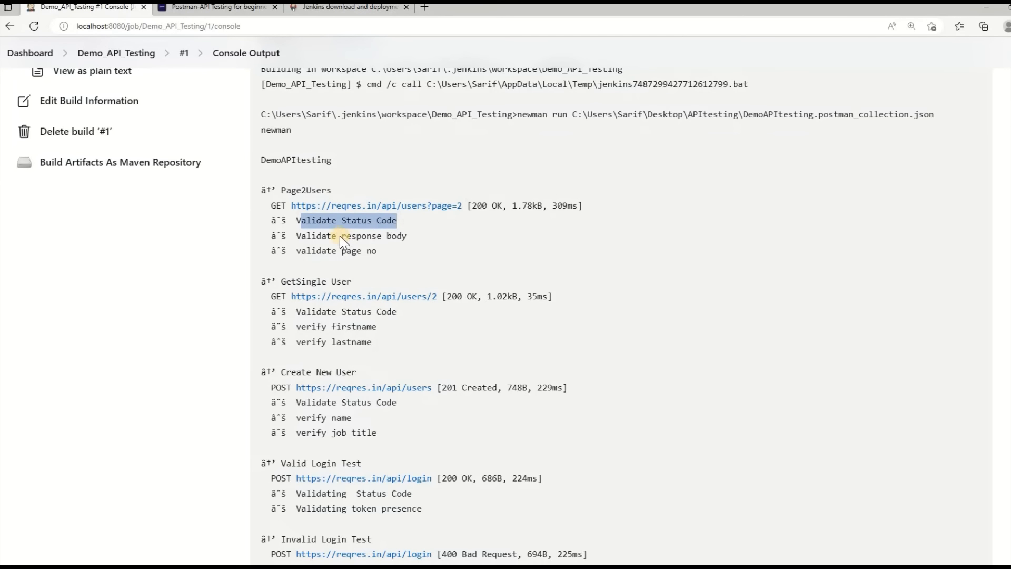
drag(321, 235, 411, 245)
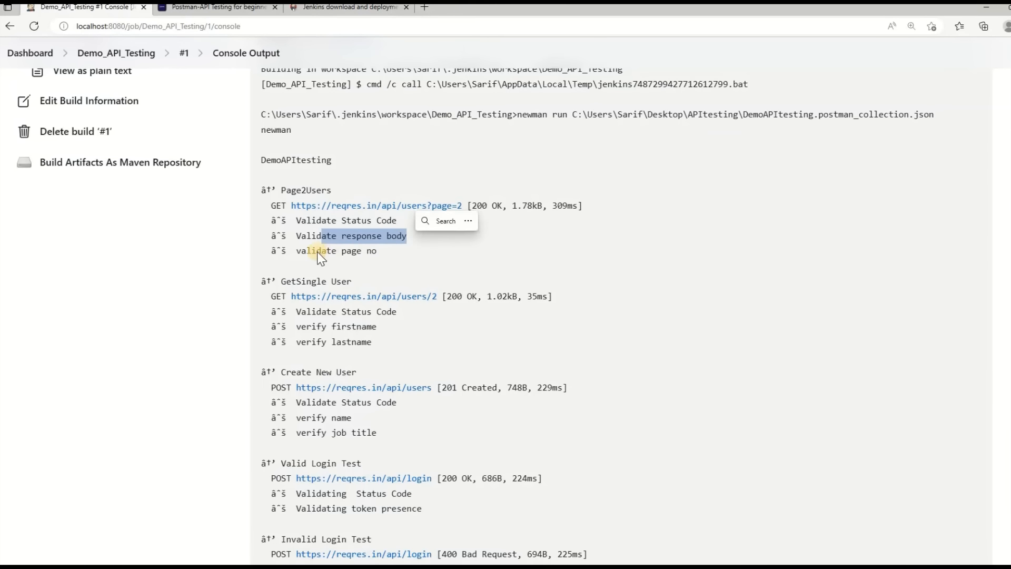
click(369, 258)
Step: Review the GetSingle User and Create New User requests and their verification tests in the console output
scroll(393, 265, down, 3)
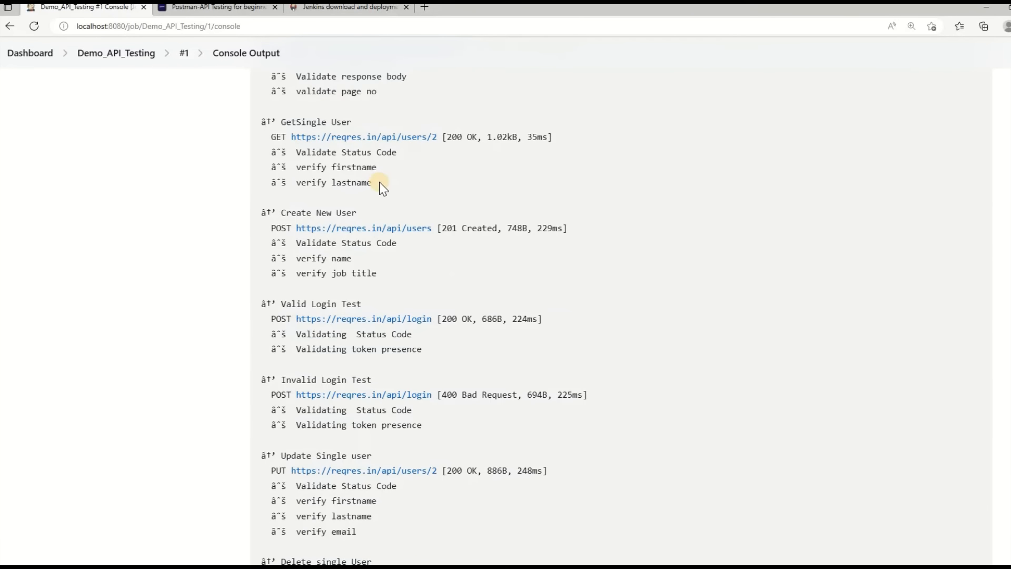
scroll(379, 181, up, 2)
drag(379, 177, 298, 140)
drag(387, 258, 285, 211)
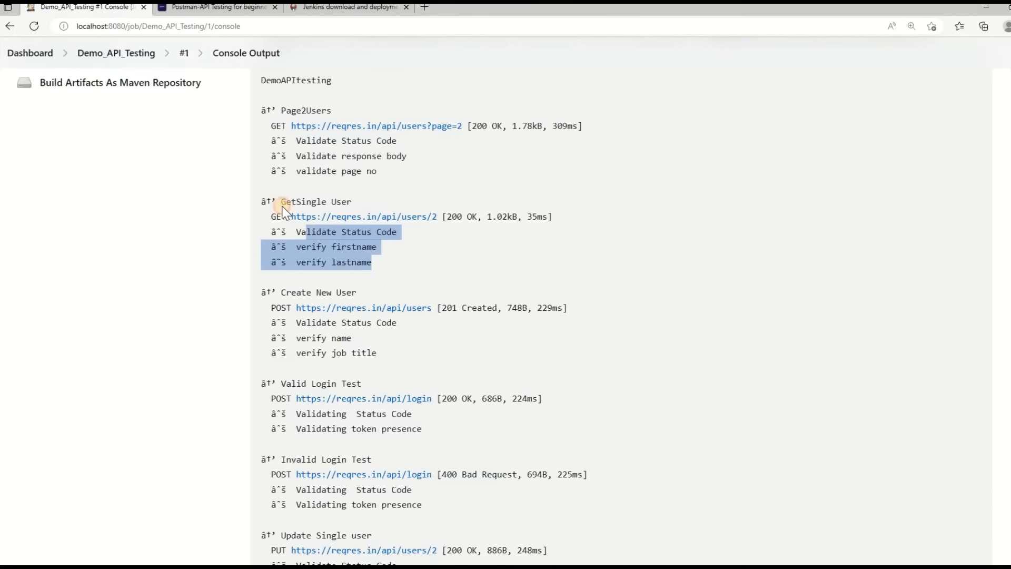
click(323, 263)
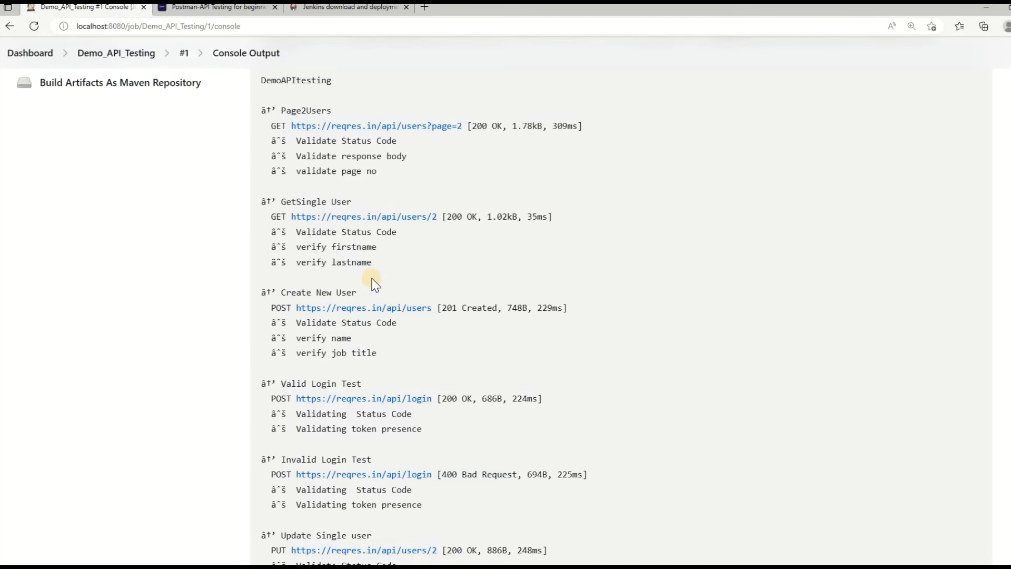
scroll(285, 215, down, 2)
drag(285, 214, 352, 213)
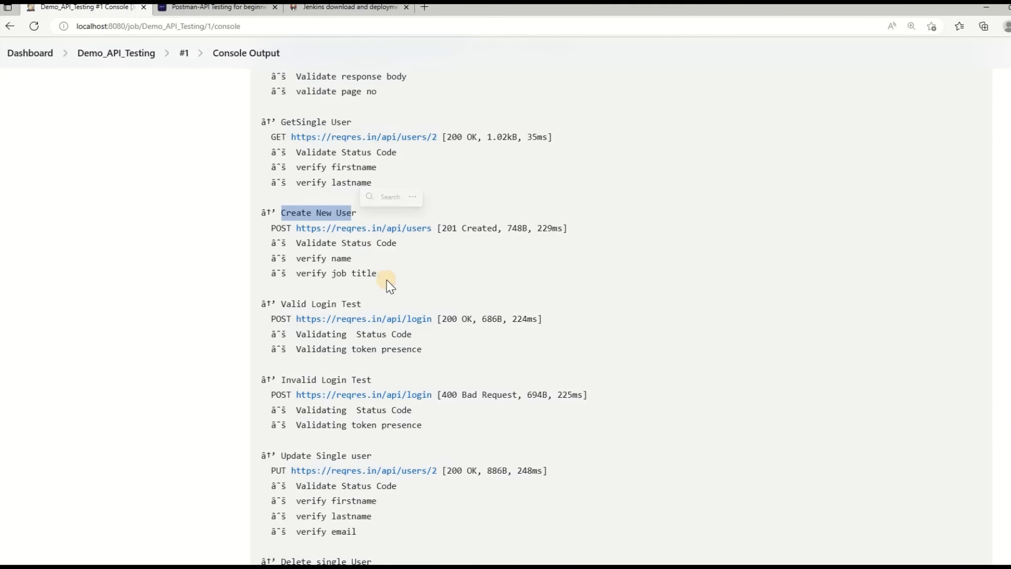
drag(380, 275, 315, 258)
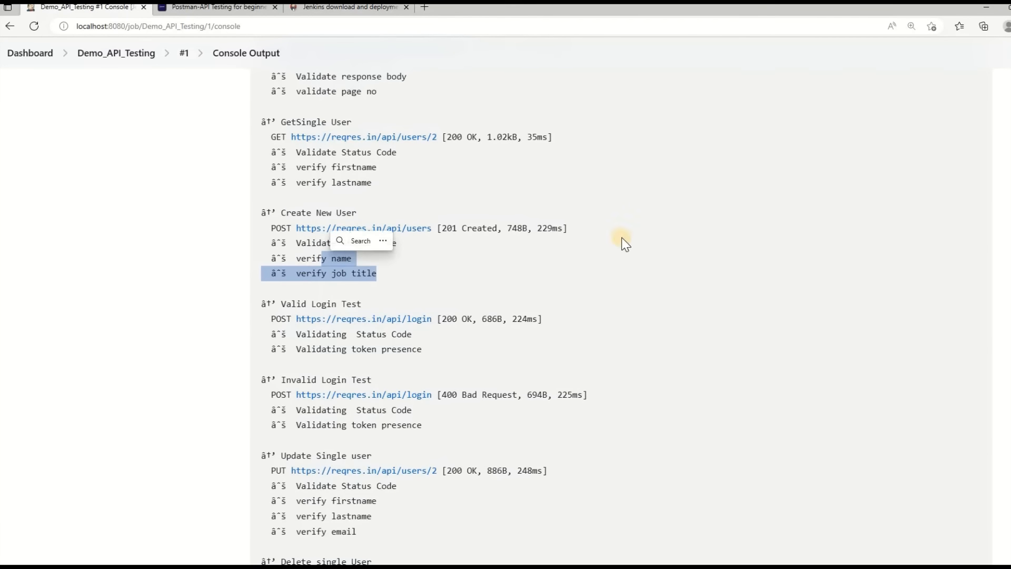
click(305, 249)
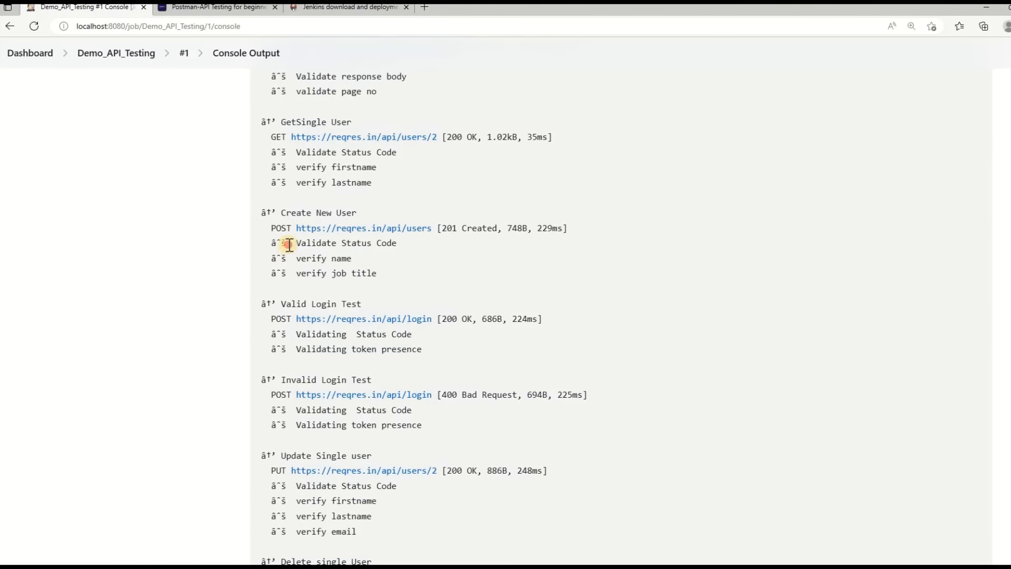
drag(289, 245, 287, 274)
click(631, 287)
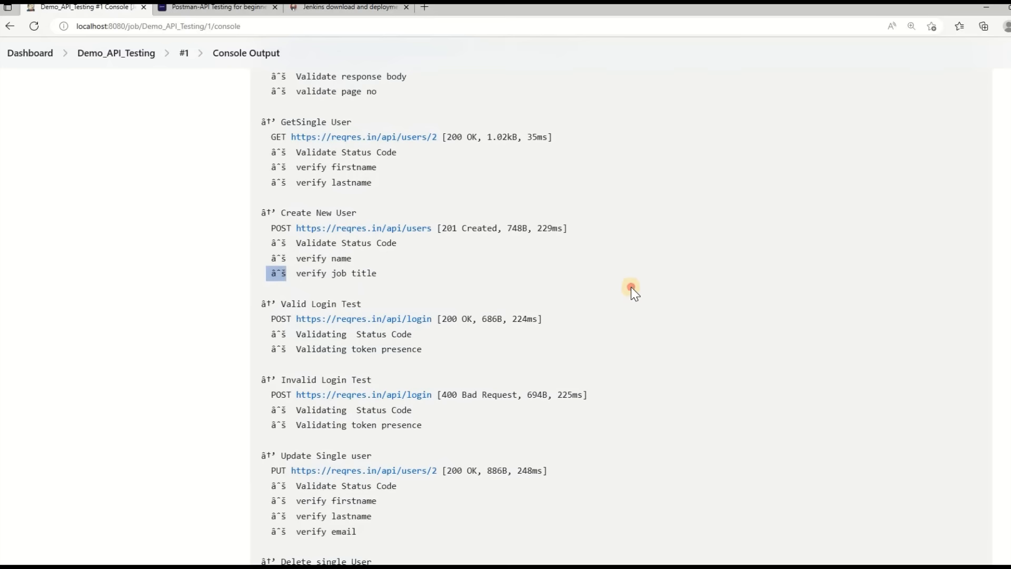
drag(290, 271, 271, 272)
Step: Examine the newman summary table of executed and failed items and the final build status in the console output
scroll(477, 321, down, 7)
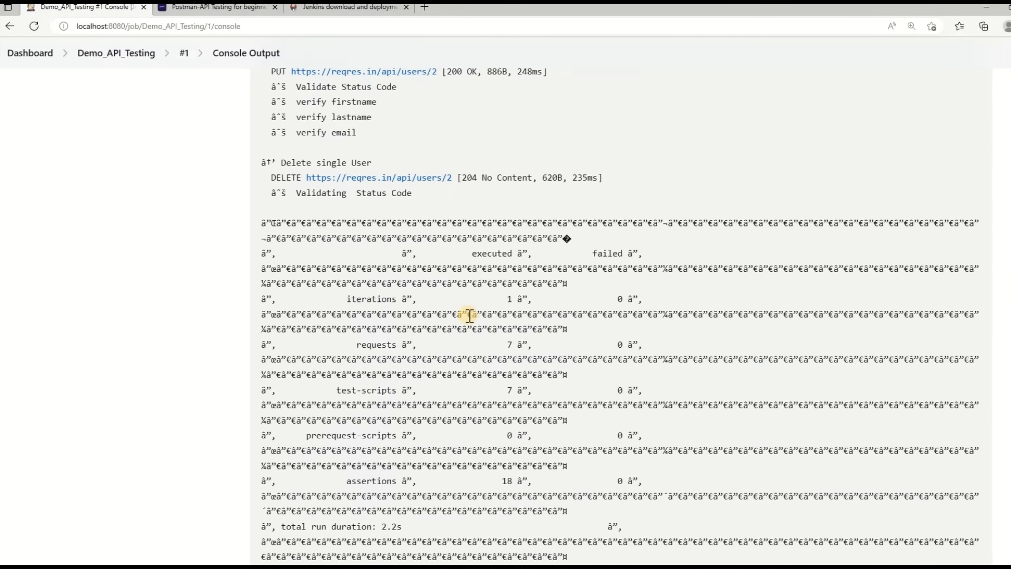
scroll(470, 315, down, 3)
scroll(424, 267, up, 1)
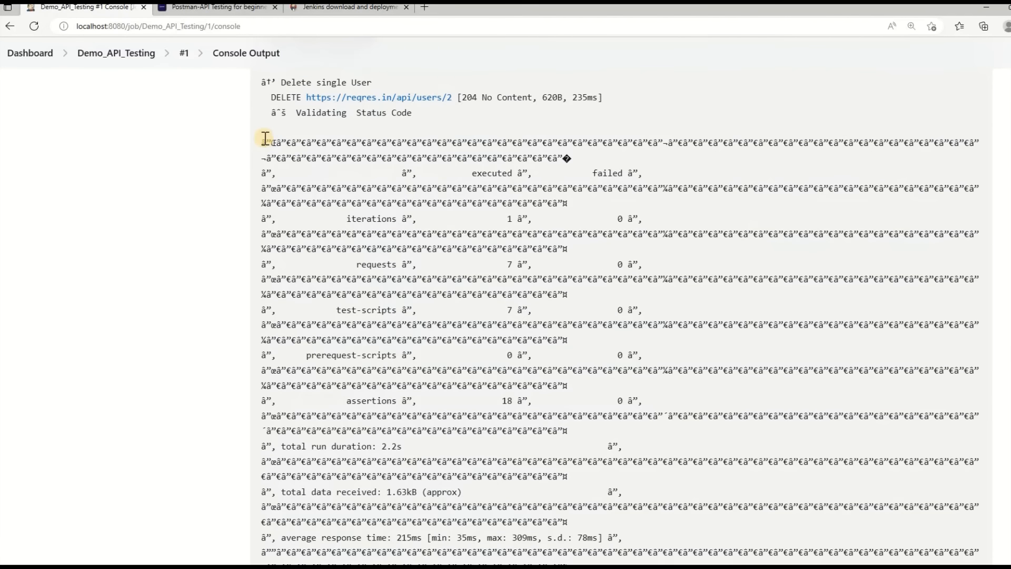
drag(265, 137, 550, 341)
scroll(606, 385, down, 2)
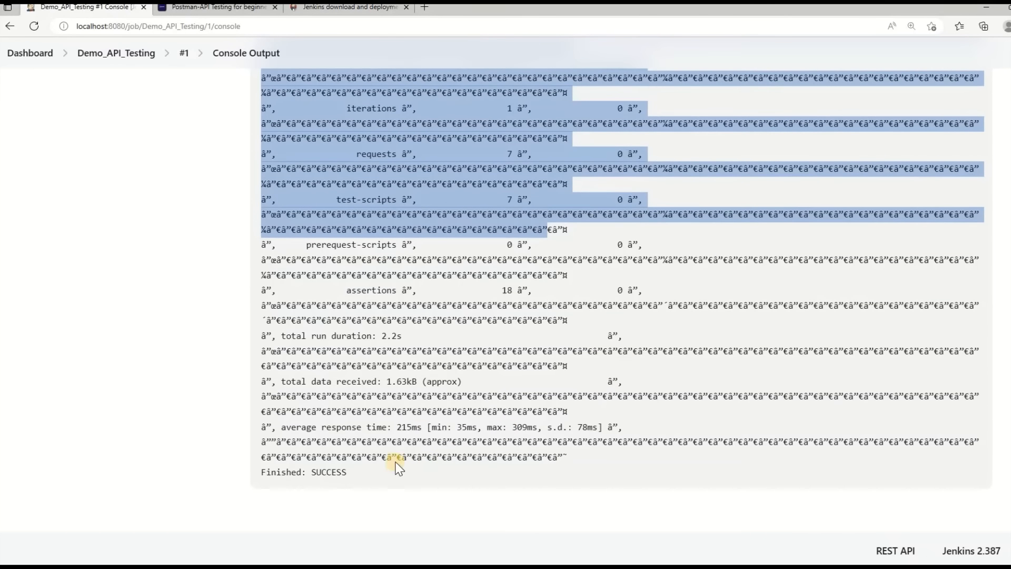
scroll(523, 384, up, 5)
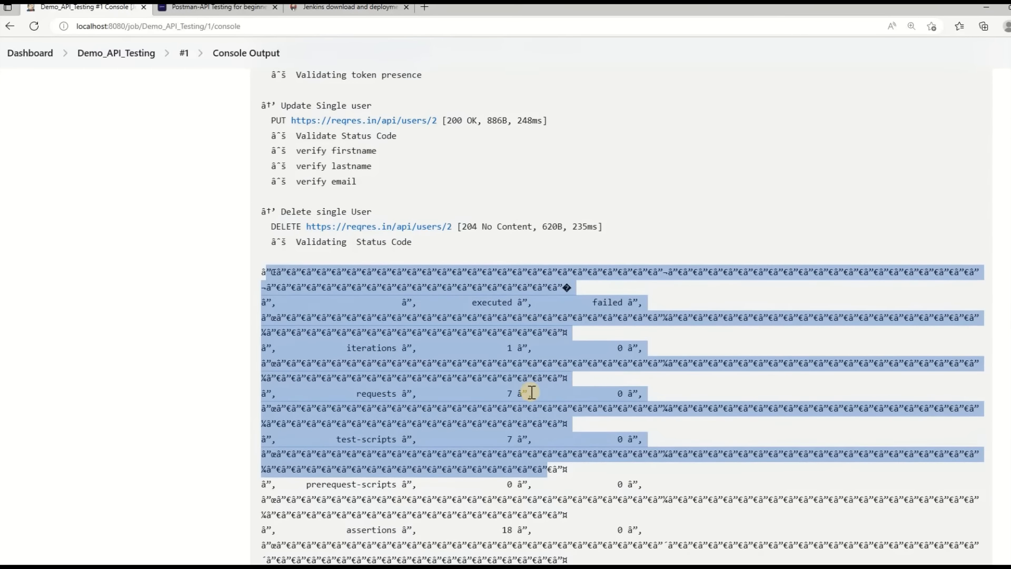
Step: Leave the console output and open the Demo_API_Testing job's configuration at its Windows batch command build step
scroll(532, 392, up, 3)
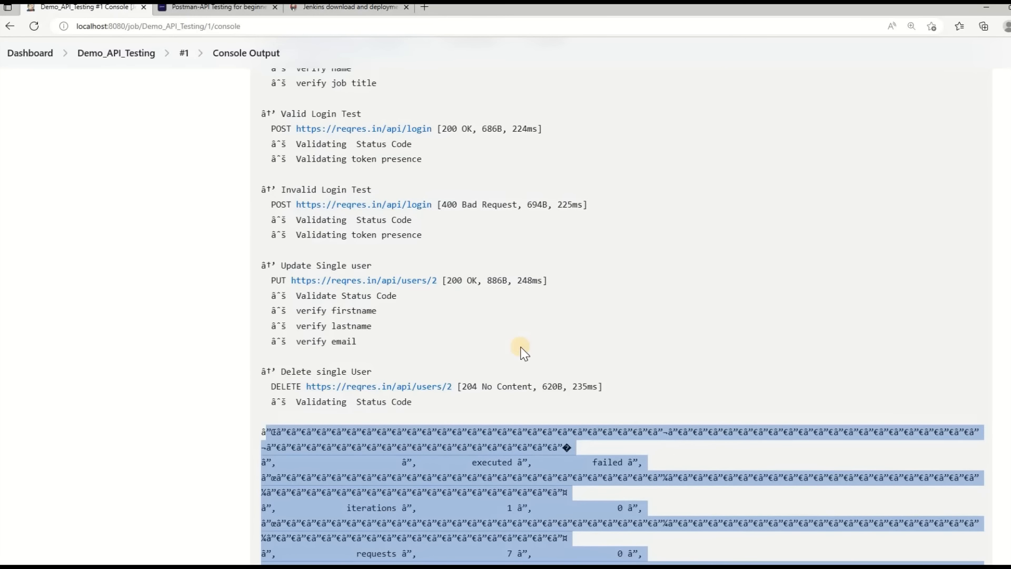
scroll(170, 156, up, 3)
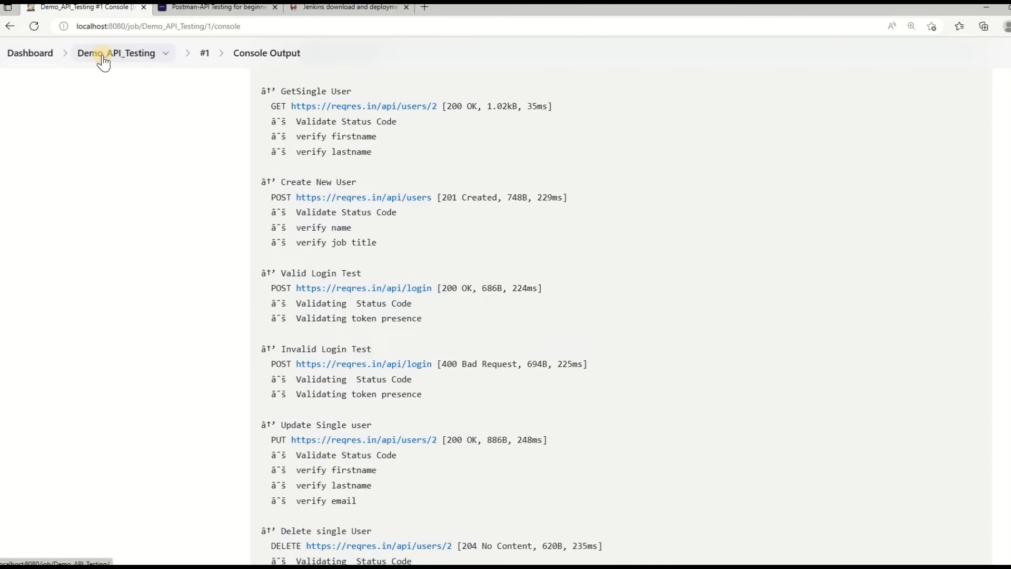
click(112, 54)
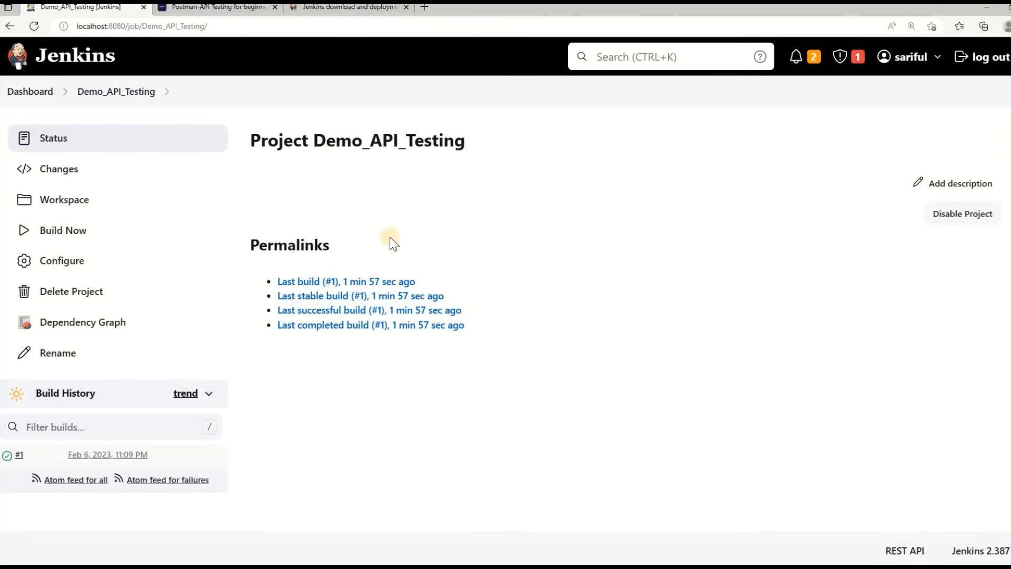
click(59, 260)
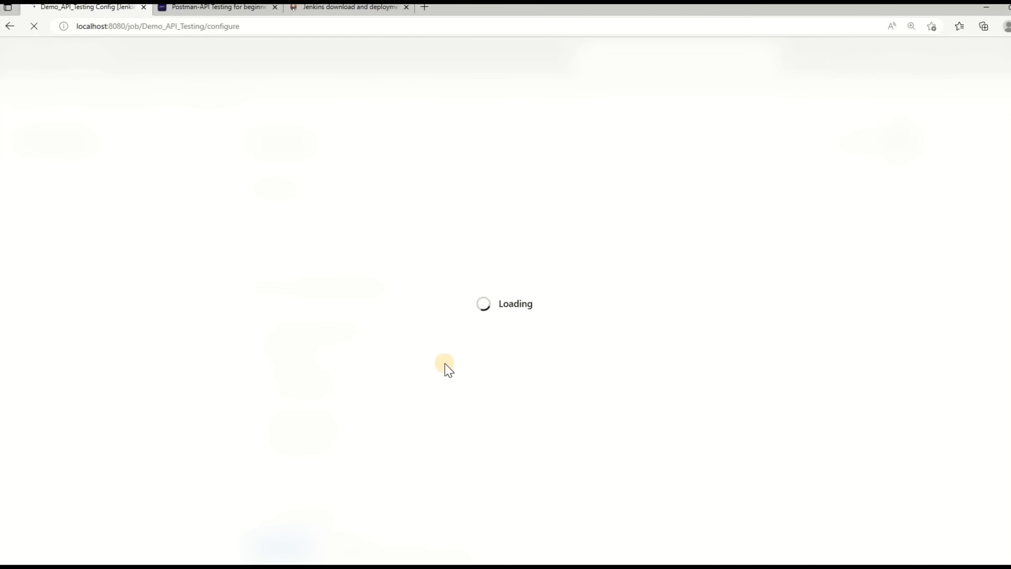
scroll(493, 373, down, 10)
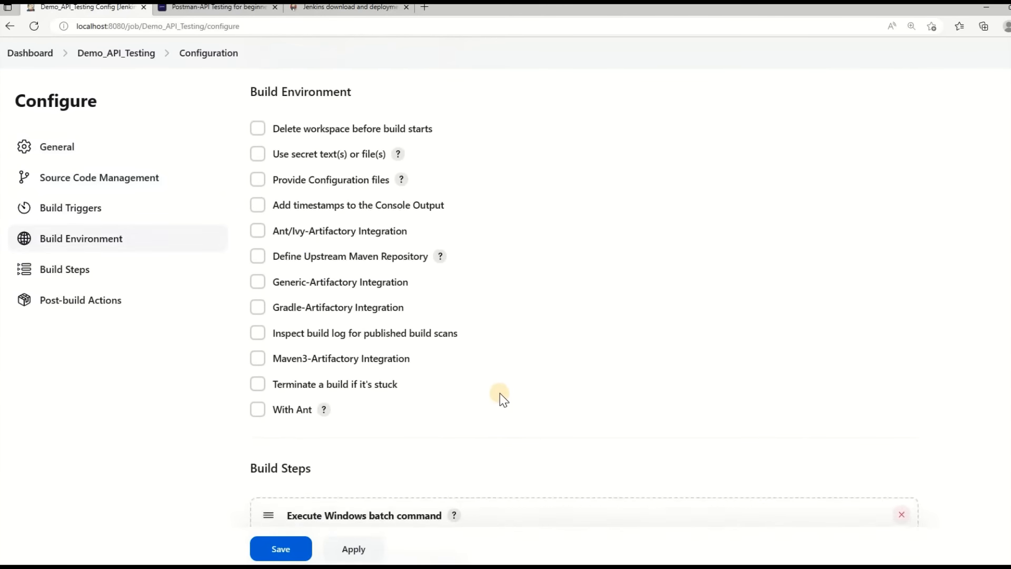
scroll(500, 395, down, 6)
scroll(354, 316, up, 1)
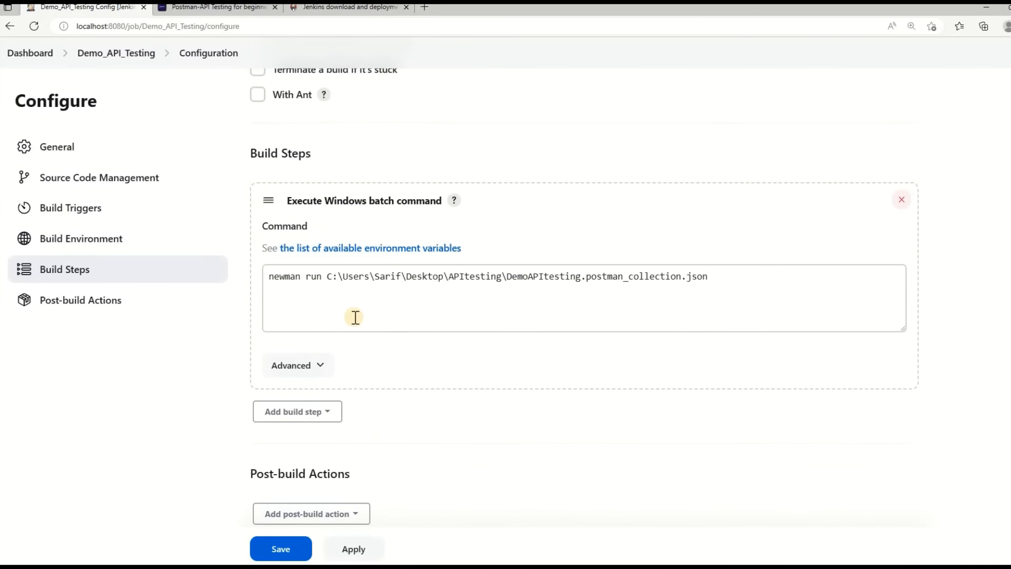
click(306, 279)
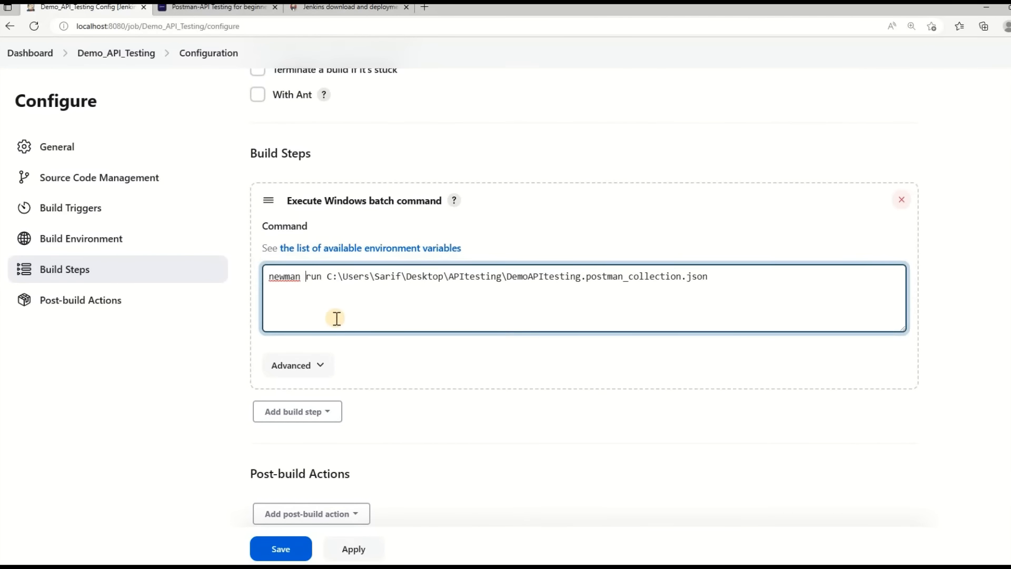
Step: Switch to the Postman tutorial page and examine the two example newman run commands, including the disable-unicode option and the collection link or path
click(216, 12)
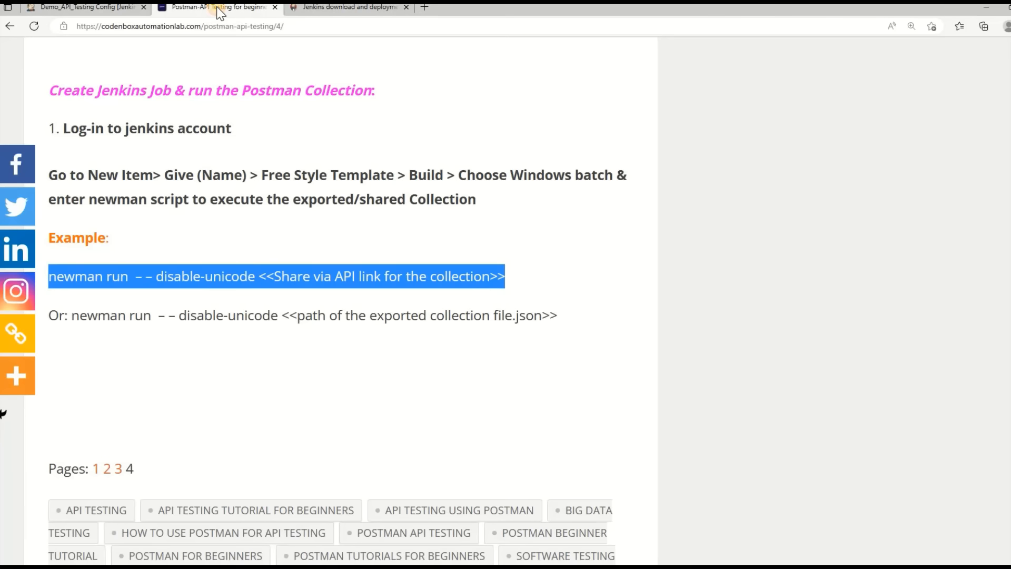
click(137, 242)
scroll(226, 150, up, 4)
scroll(226, 151, down, 3)
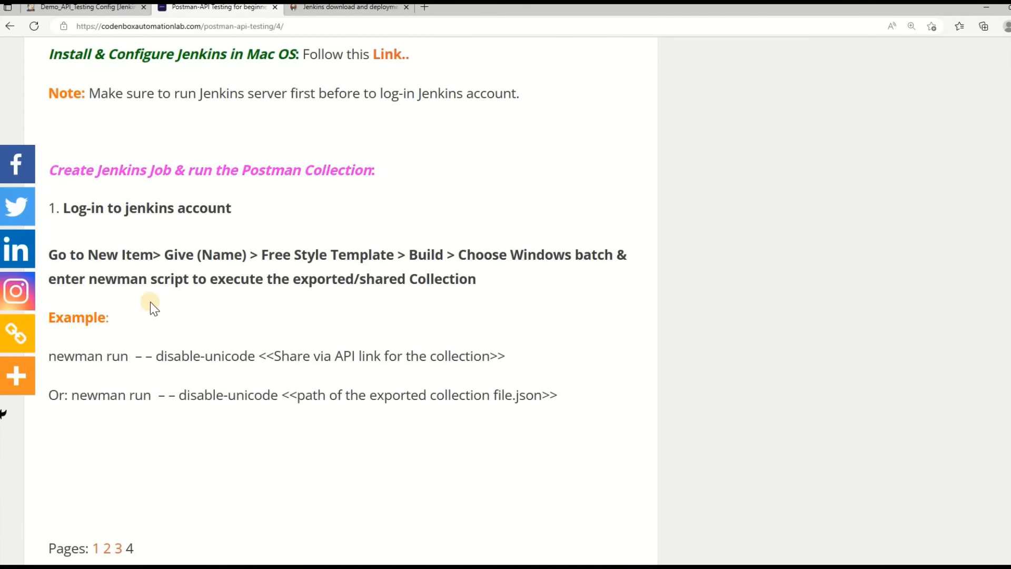
scroll(150, 304, down, 2)
drag(51, 278, 128, 279)
click(101, 279)
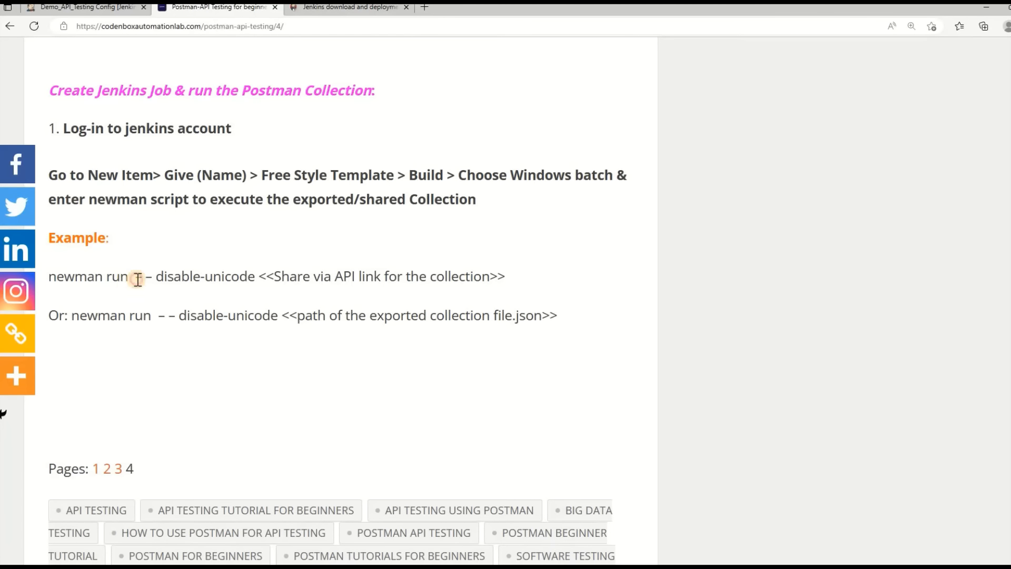
drag(138, 279, 255, 285)
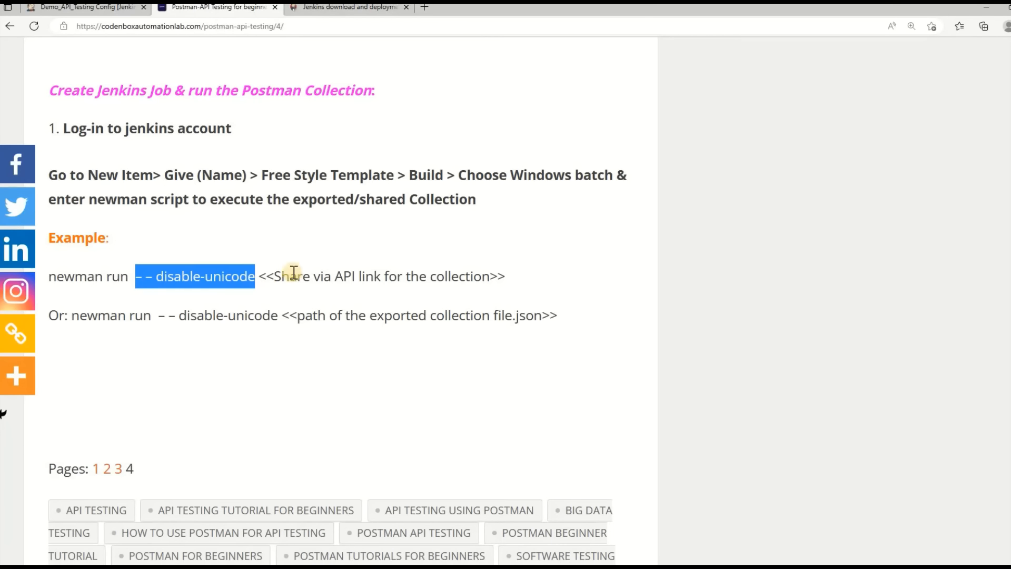
drag(297, 317, 550, 316)
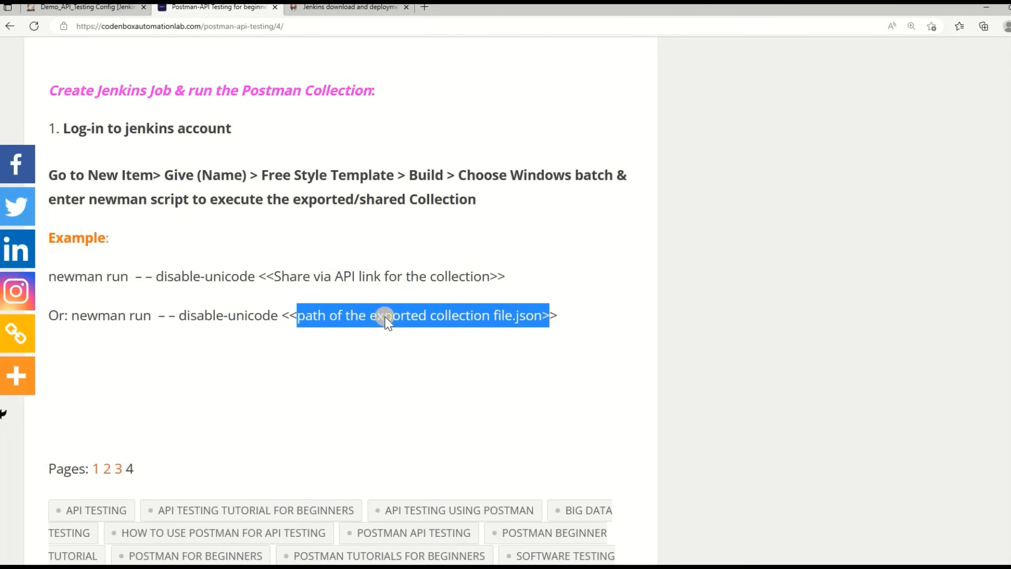
click(320, 320)
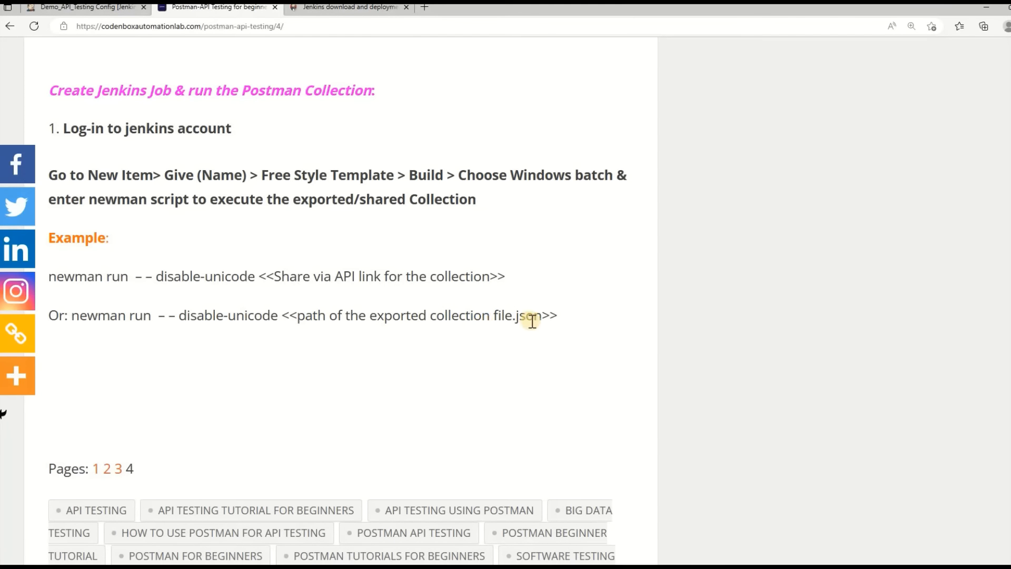
drag(198, 316, 451, 316)
drag(282, 277, 451, 274)
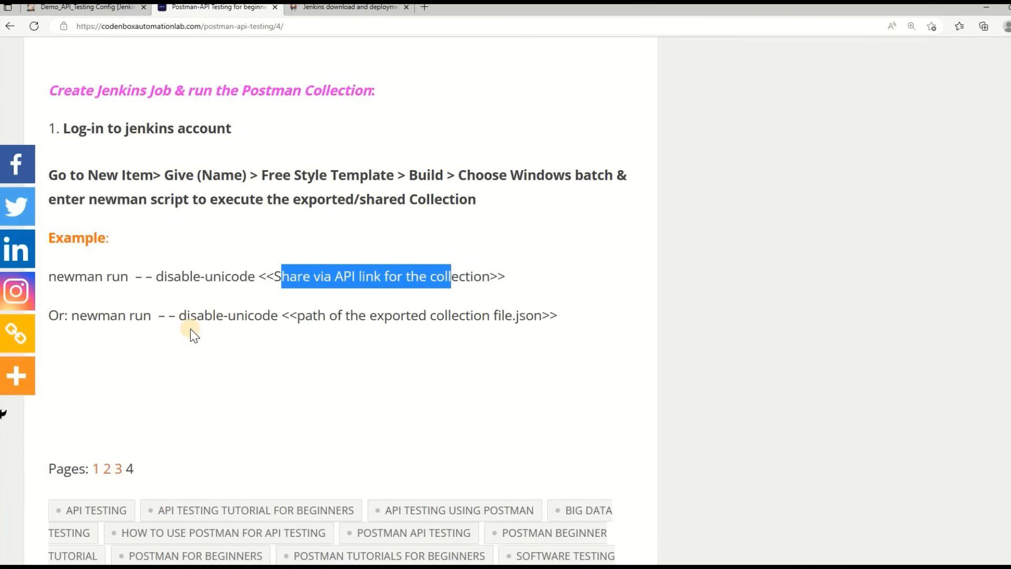
Step: Copy the disable-unicode option from the tutorial's second example and insert it after "newman run" in the job's batch command
drag(158, 316, 278, 315)
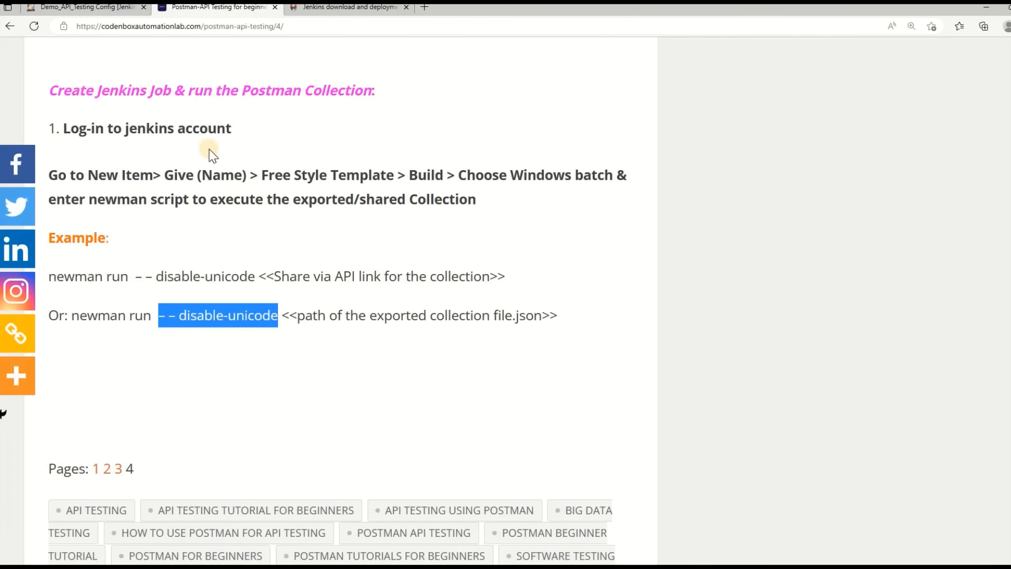
click(115, 8)
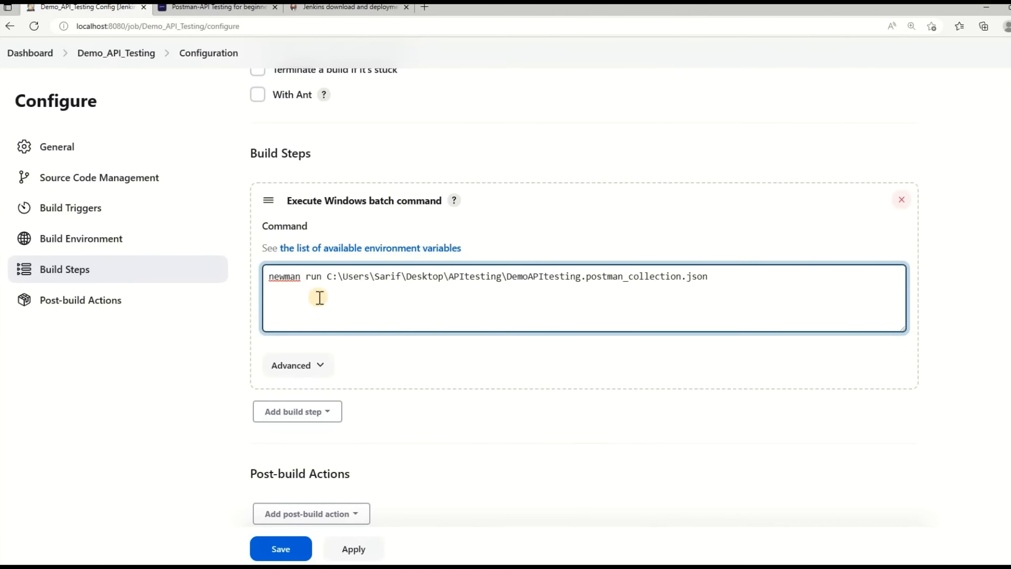
click(306, 277)
key(Right)
key(Right)
key(Right)
text(- - disable-unicode)
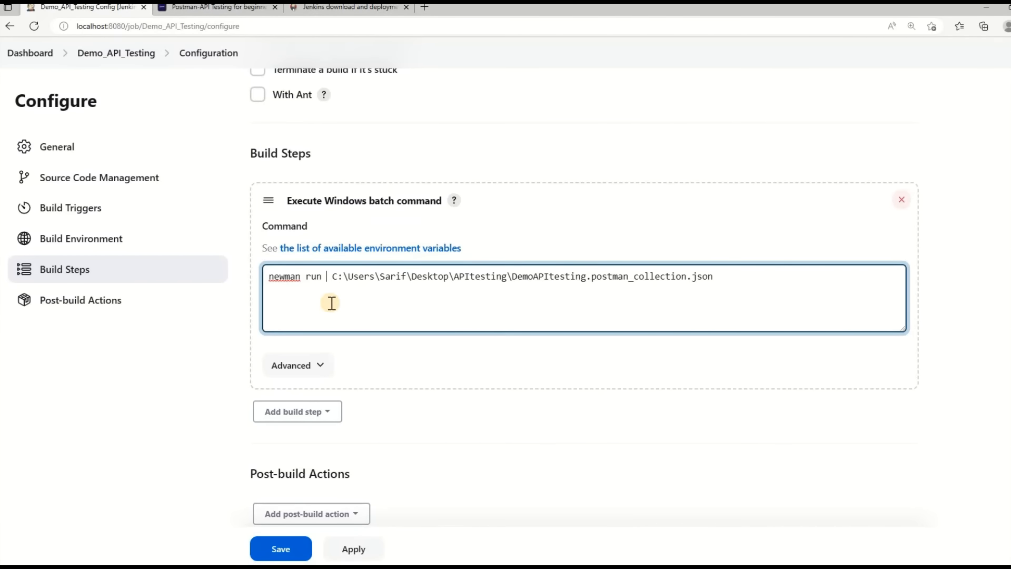
Step: Remove the spaces around the dashes so the option reads --disable-unicode, and save the job configuration
click(348, 276)
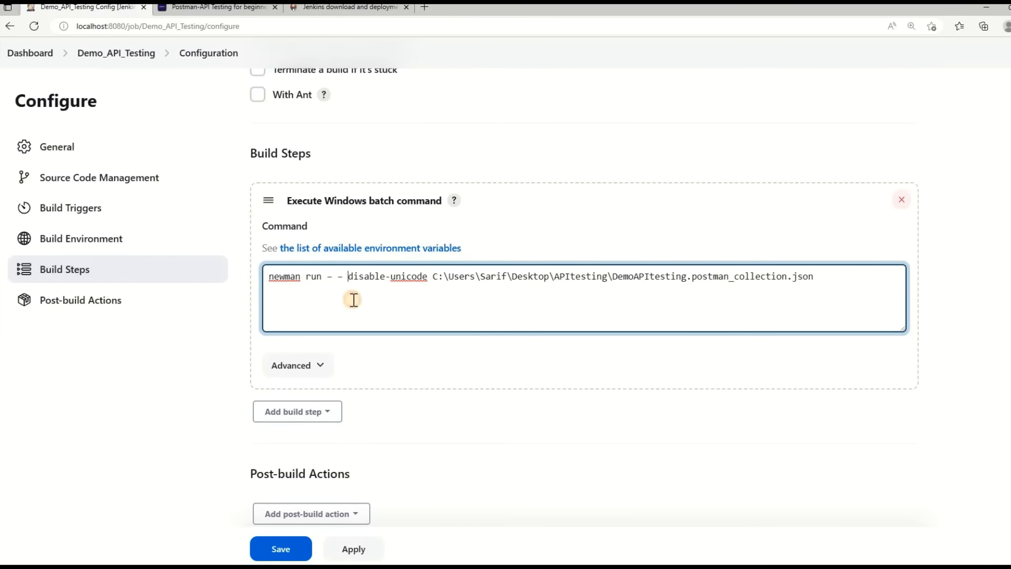
key(BackSpace)
key(BackSpace)
key(BackSpace)
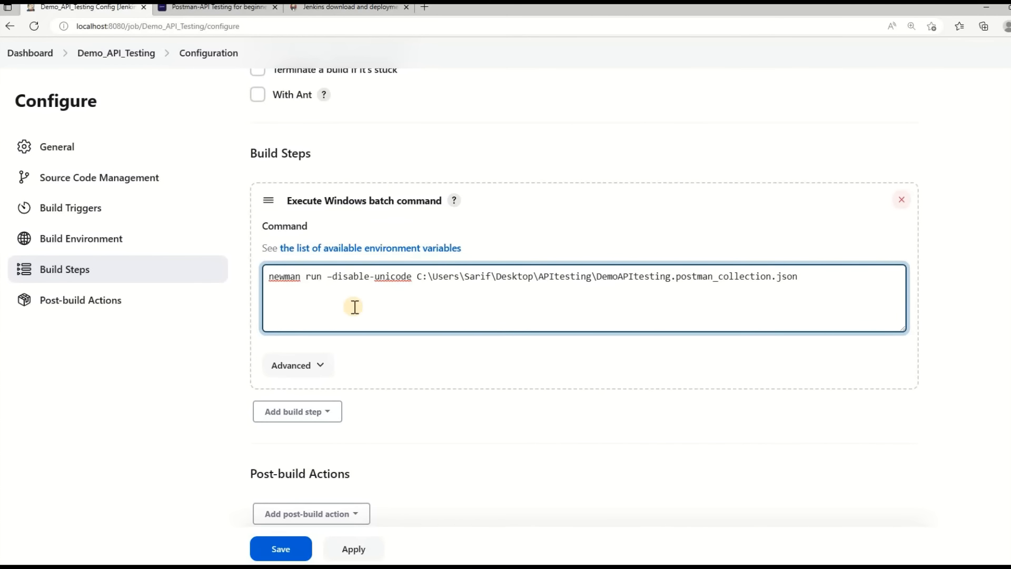
text(-)
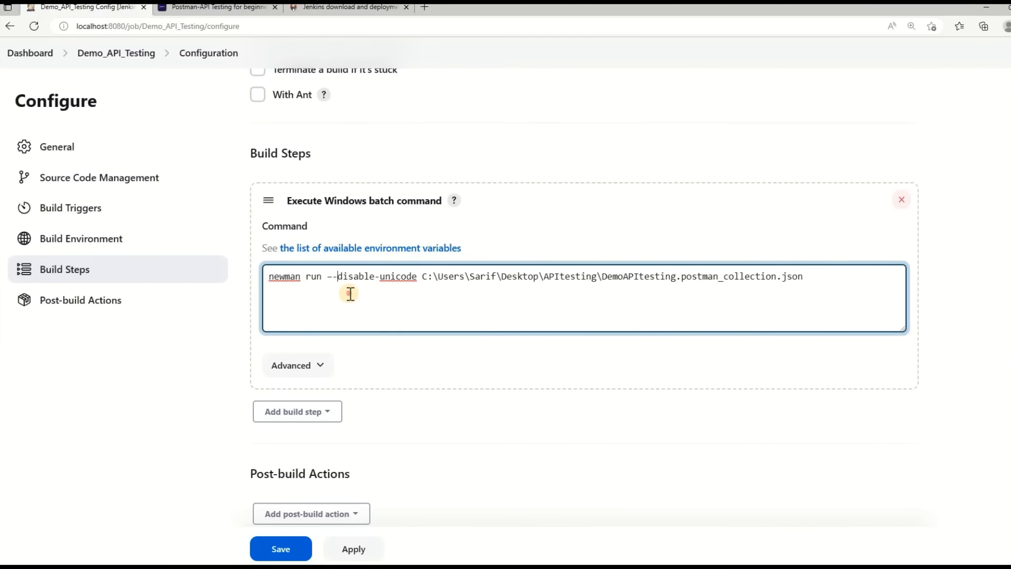
click(353, 277)
scroll(425, 429, down, 2)
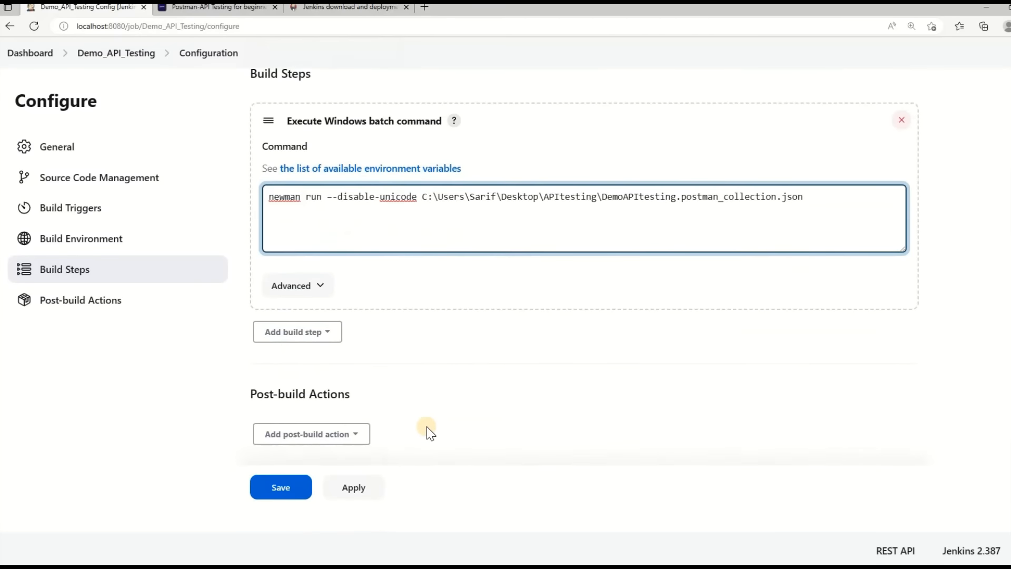
click(304, 491)
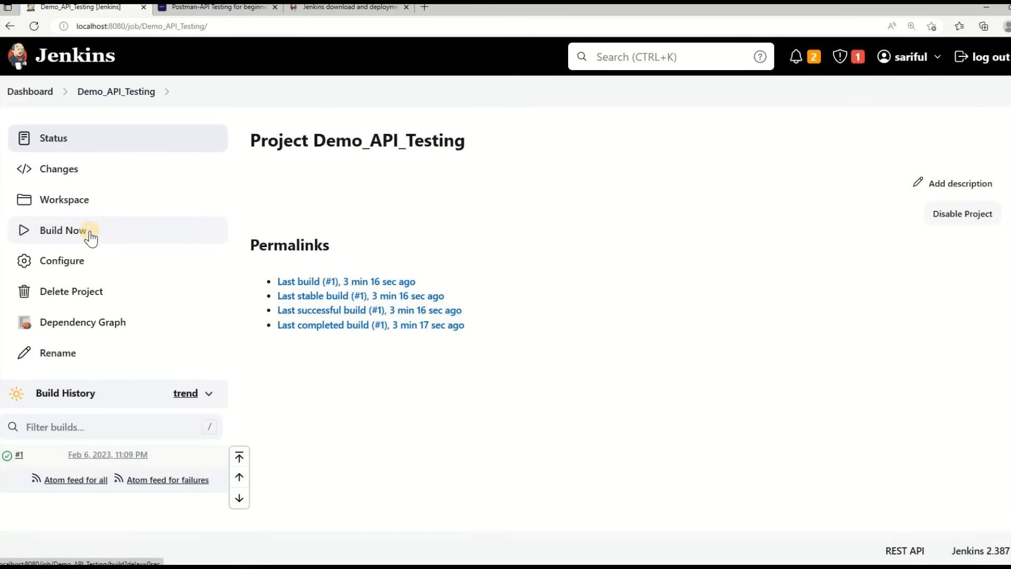
Step: Run a new build of the job and examine the error lines in build #2's console output
click(185, 248)
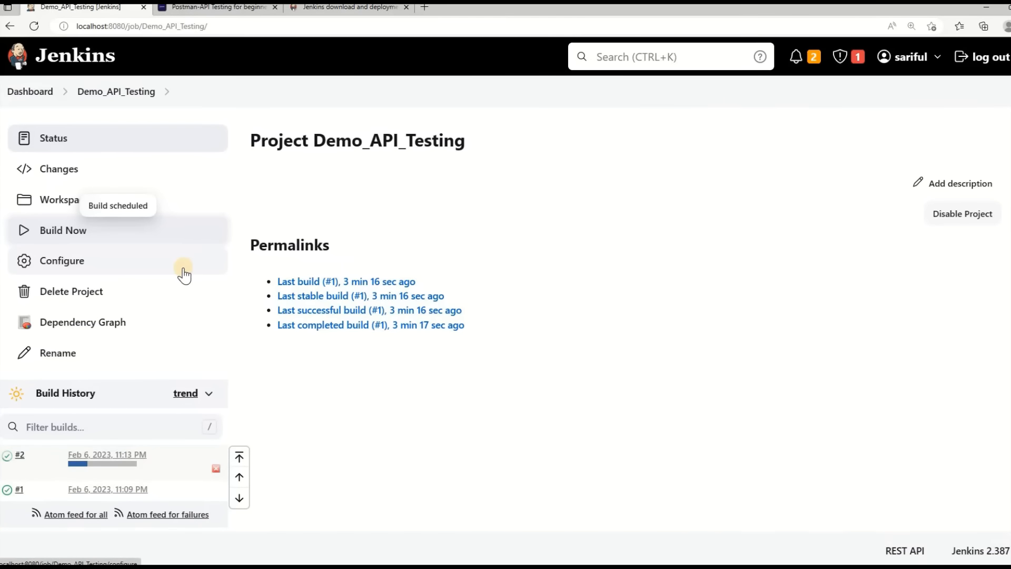
click(36, 456)
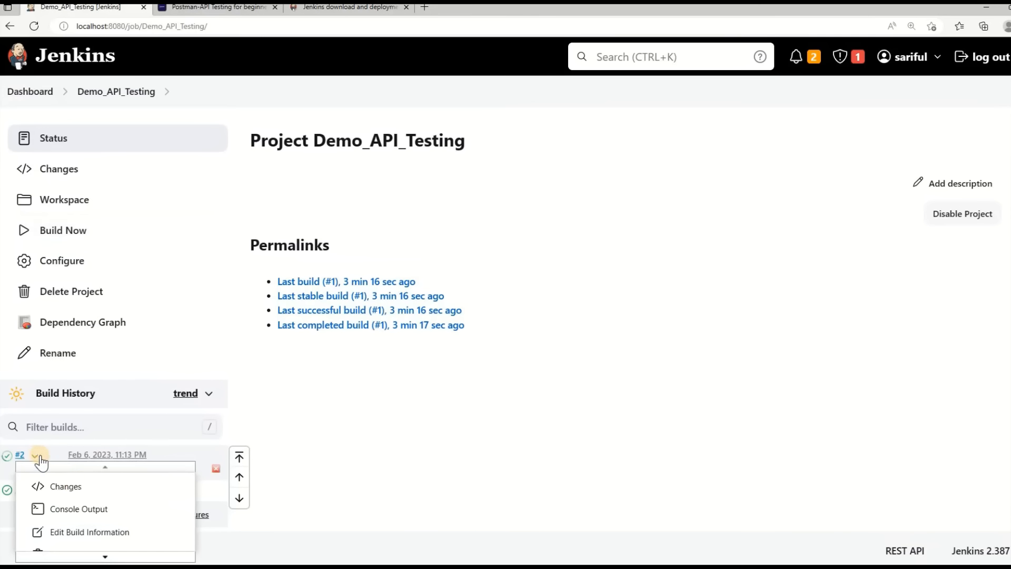
click(89, 509)
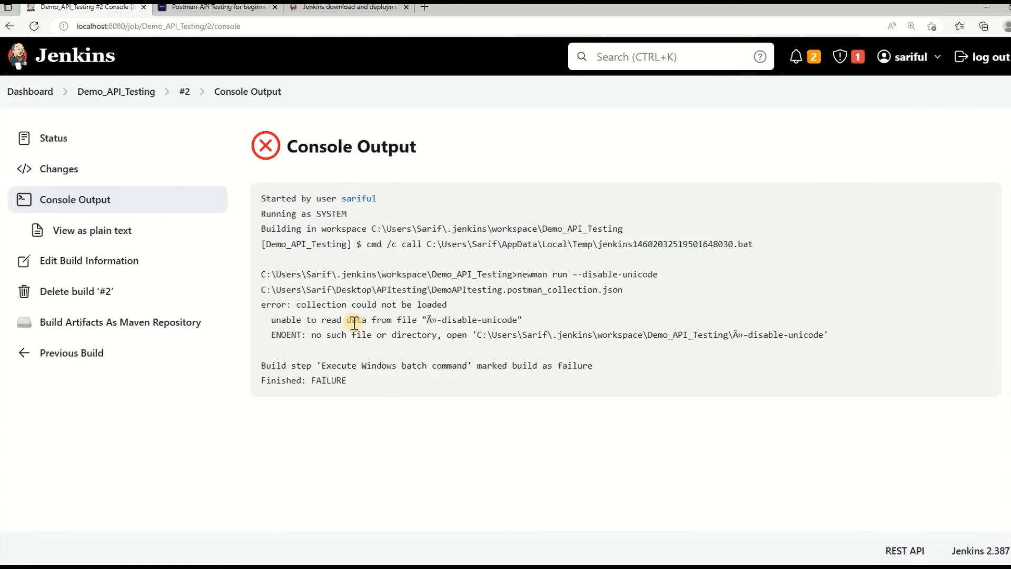
drag(352, 320, 527, 327)
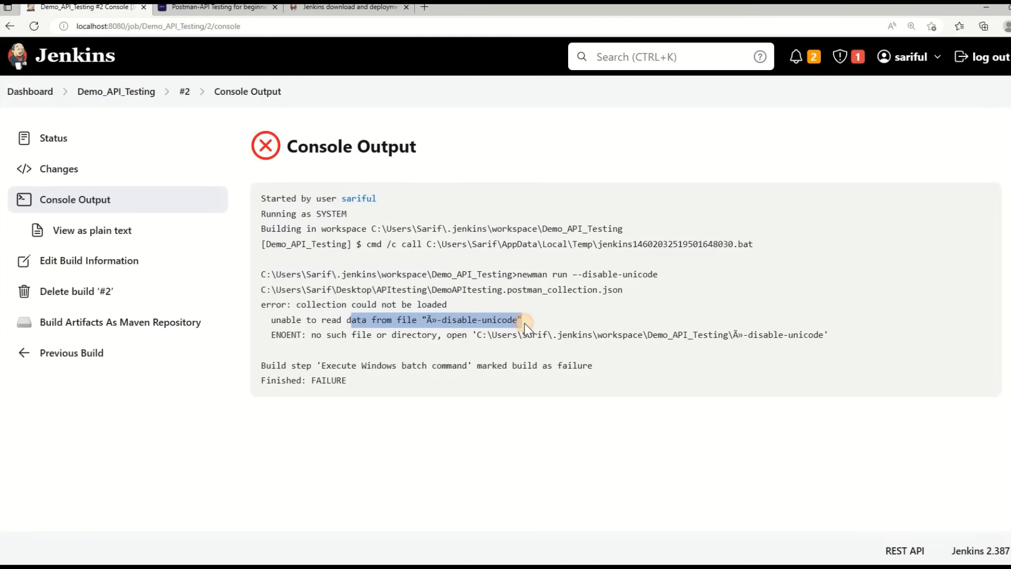
click(474, 320)
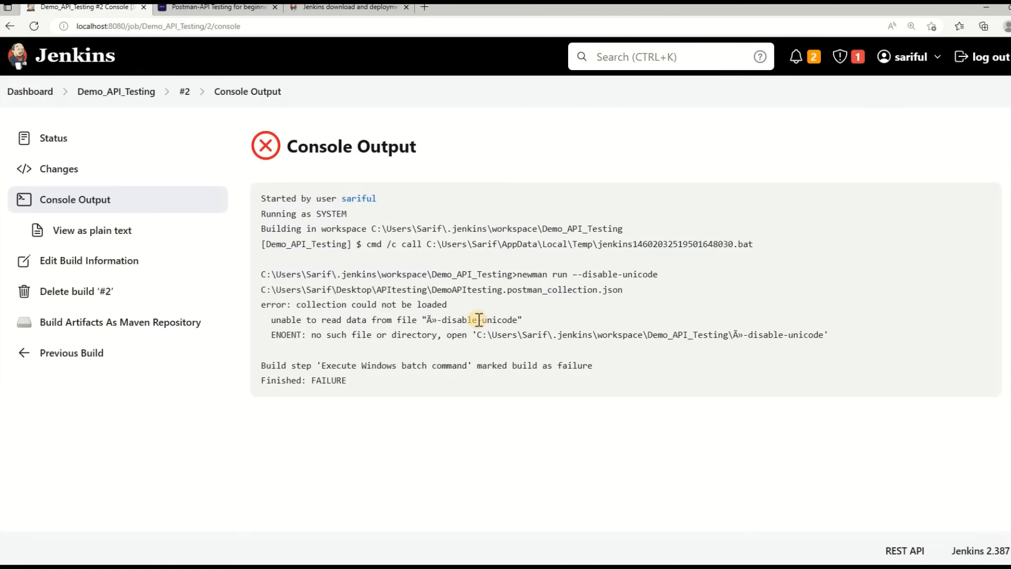
drag(441, 320, 491, 320)
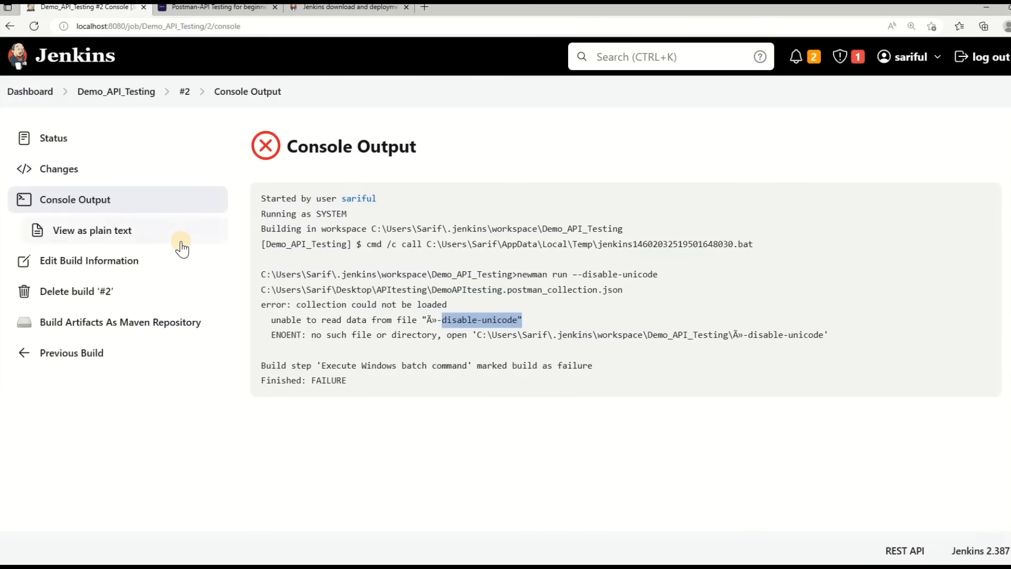
Step: Reopen the job configuration, check the batch command's --disable-unicode option, and apply and save the configuration
click(128, 93)
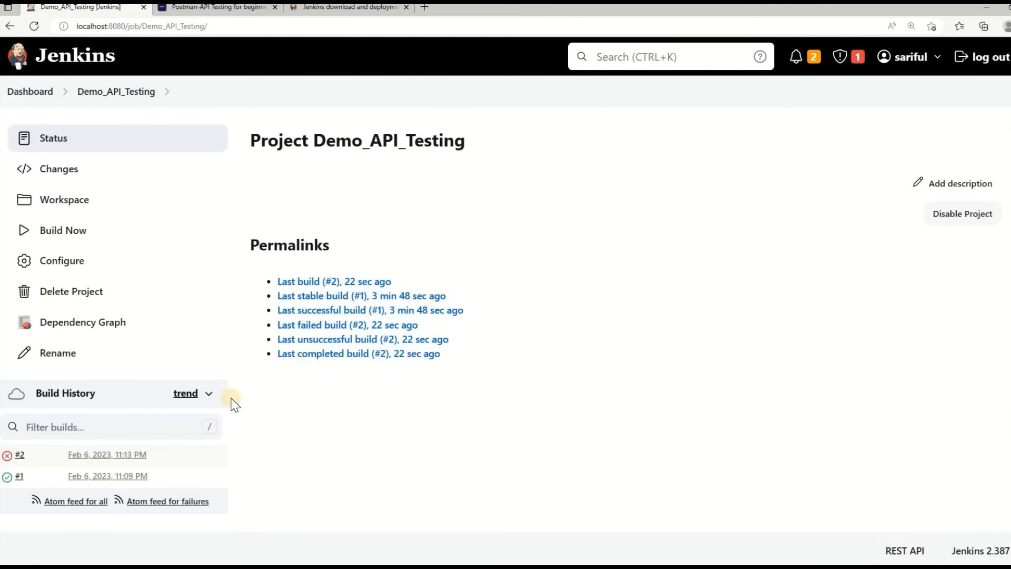
click(64, 265)
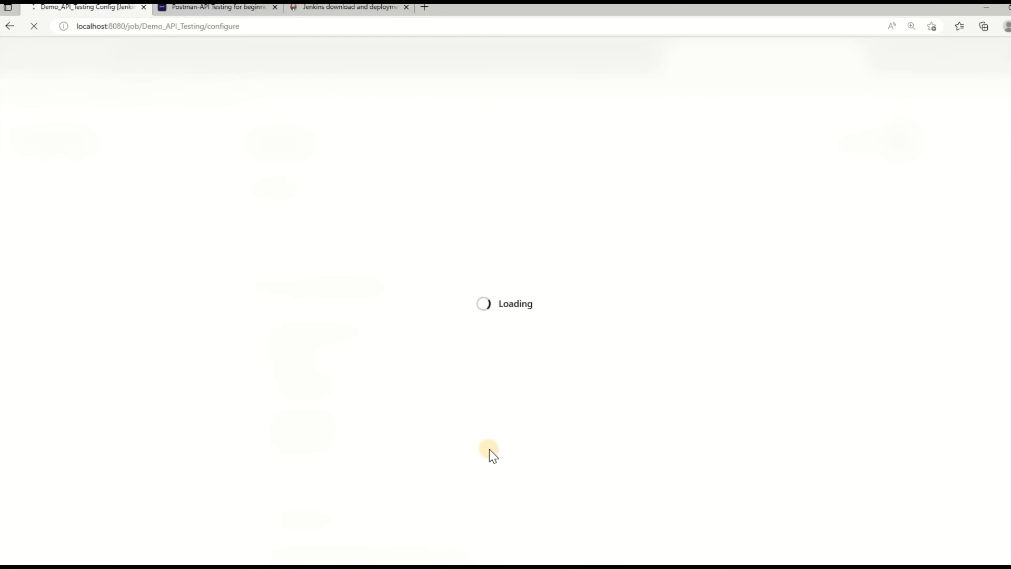
scroll(475, 308, down, 6)
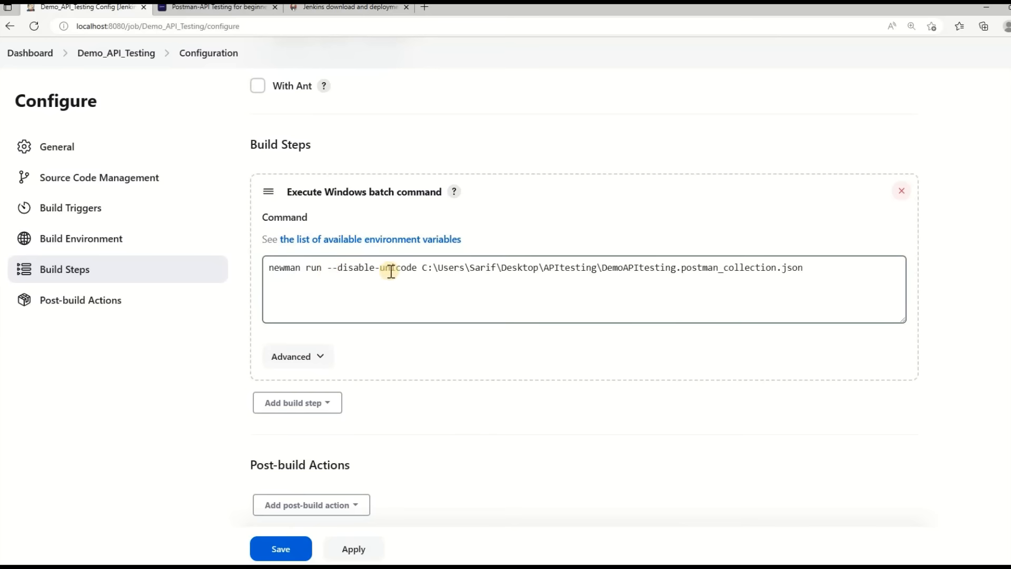
click(430, 315)
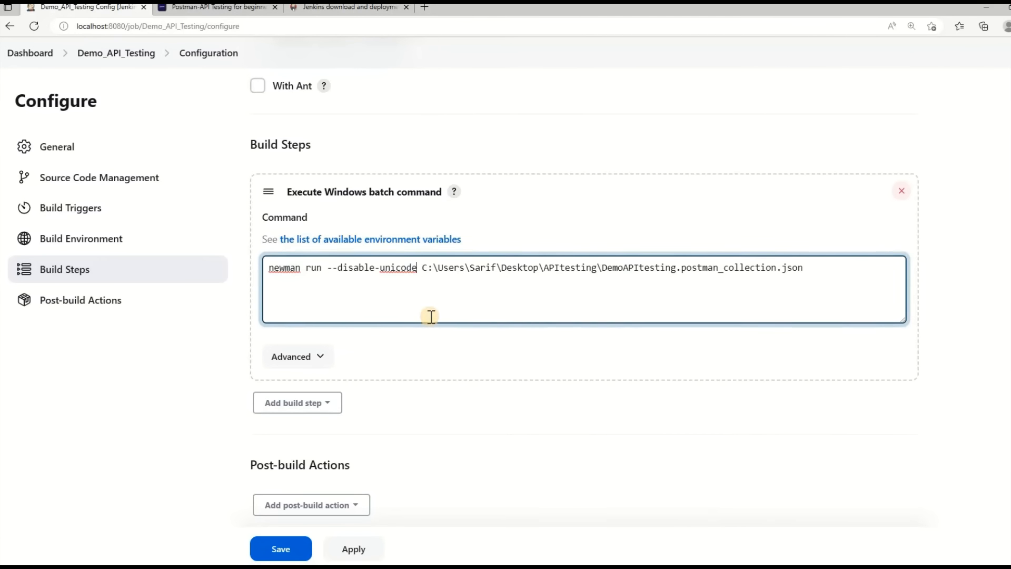
click(324, 268)
scroll(474, 426, down, 2)
click(353, 495)
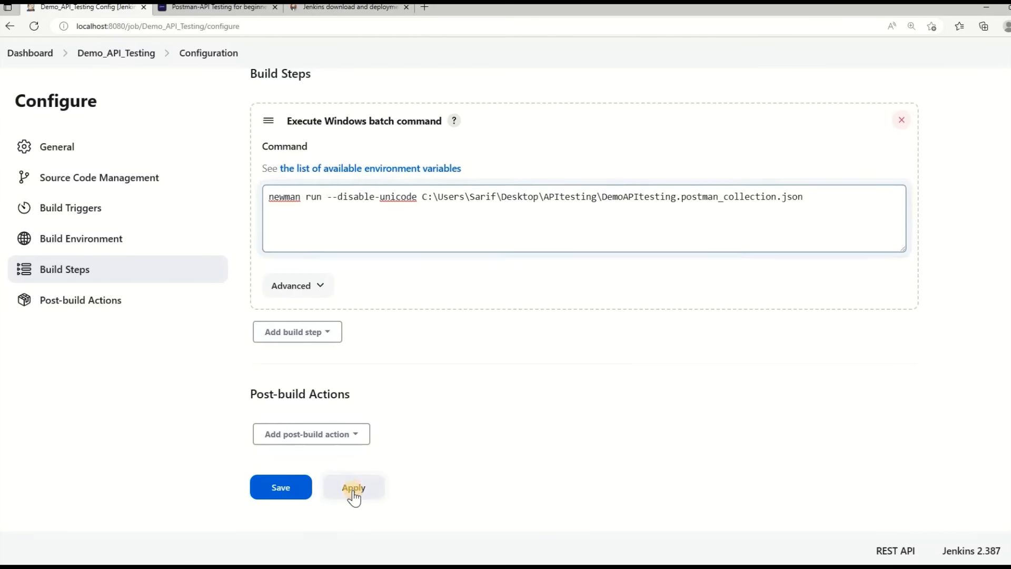
click(282, 488)
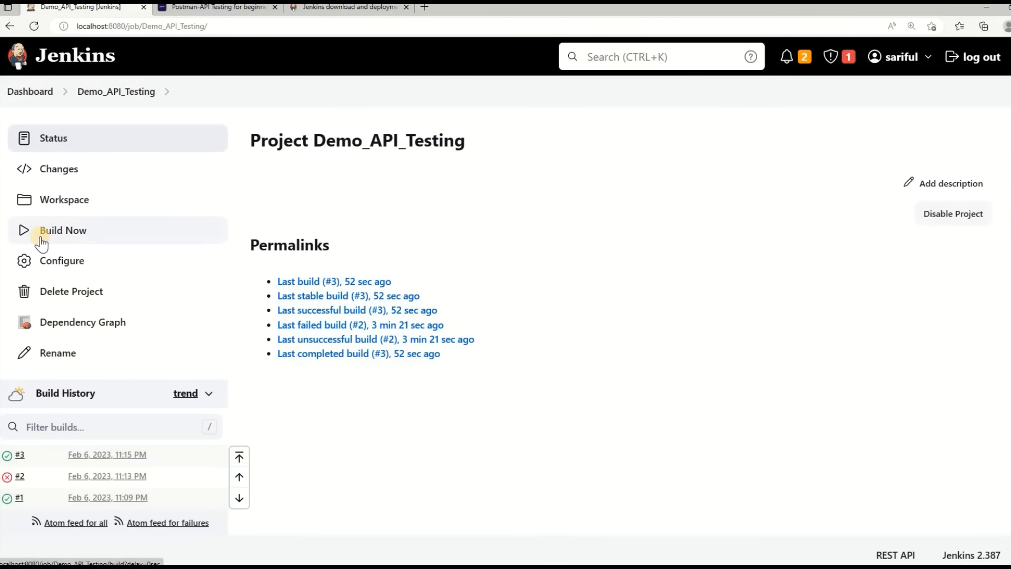
Step: Run a new build of the job and open the new build's console output
click(28, 239)
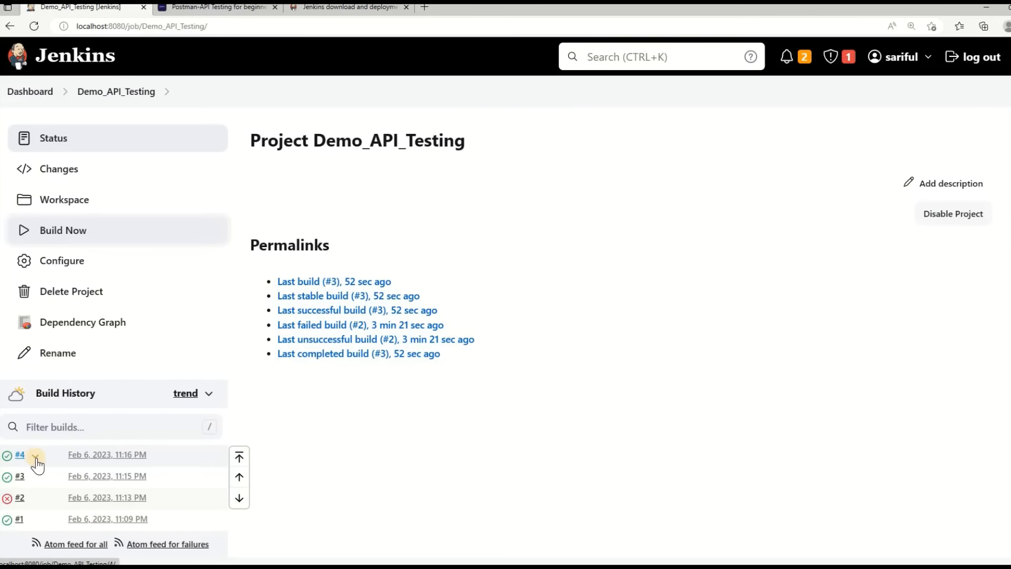
click(35, 459)
click(79, 508)
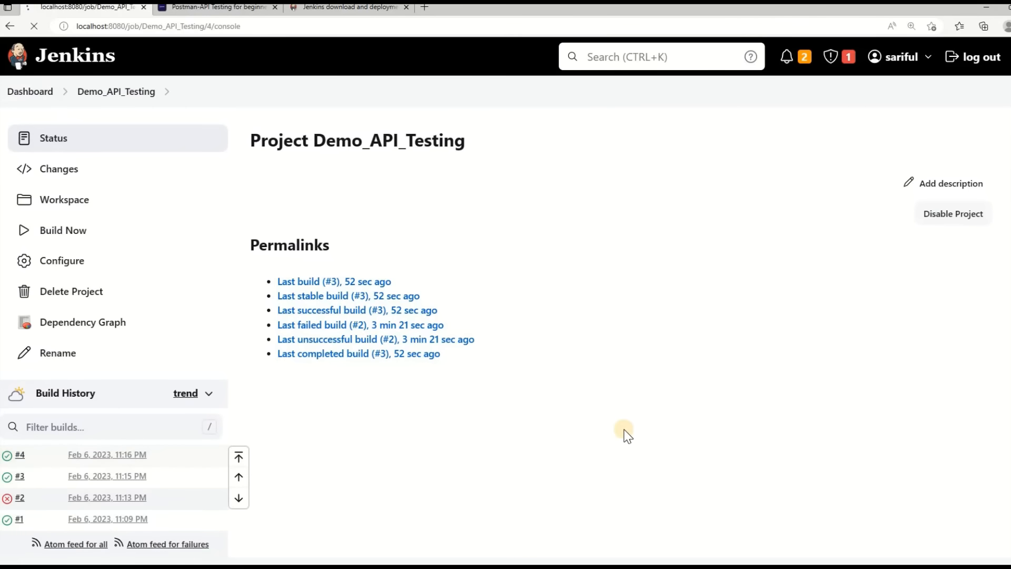
scroll(555, 413, down, 4)
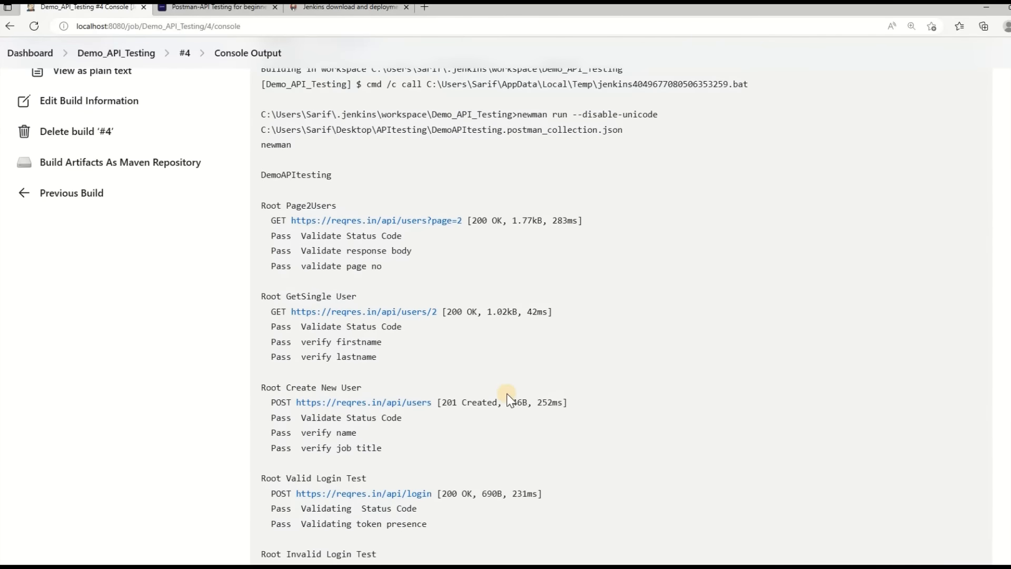
scroll(506, 393, up, 4)
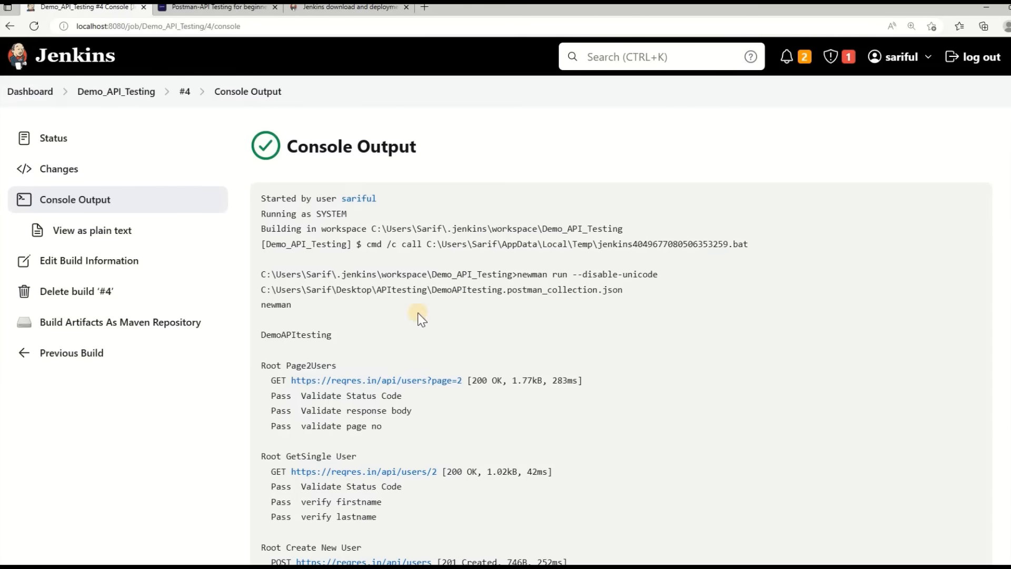
scroll(503, 455, down, 2)
scroll(413, 374, up, 2)
scroll(353, 321, down, 2)
Step: Examine the DemoAPItesting collection name and the Page2Users request's method, response details and test results in the console output
drag(262, 255, 361, 259)
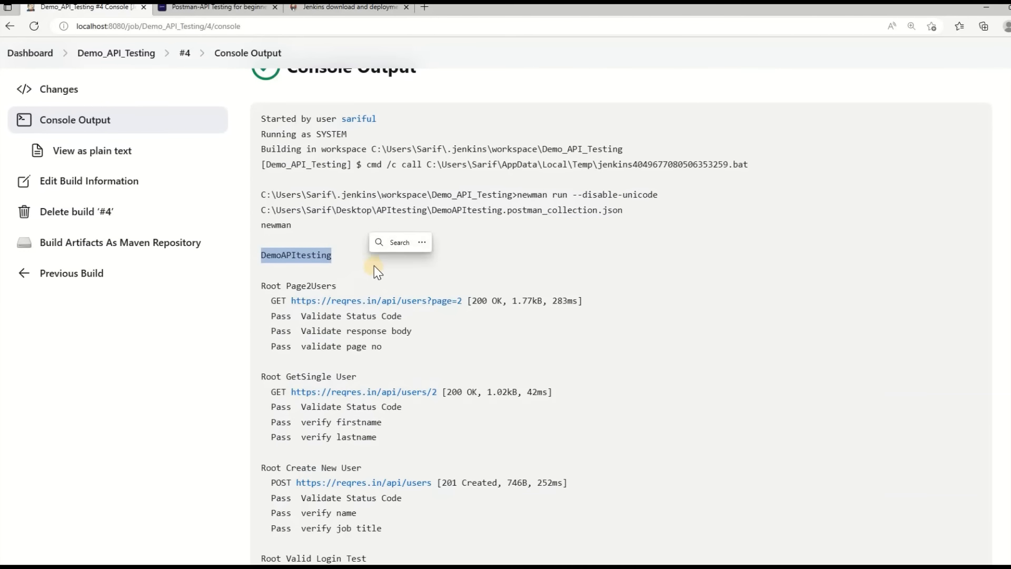
click(326, 308)
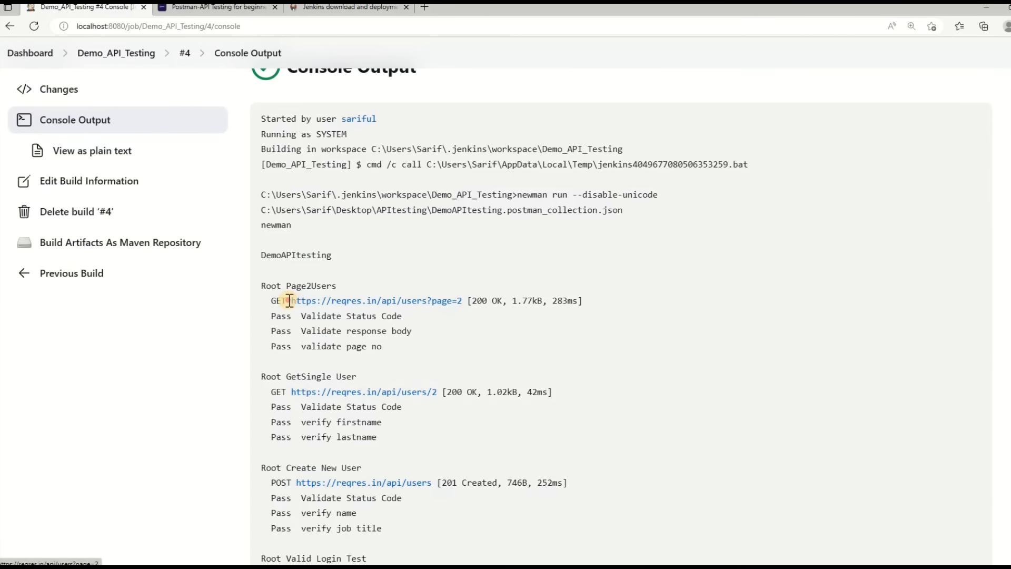
double_click(276, 302)
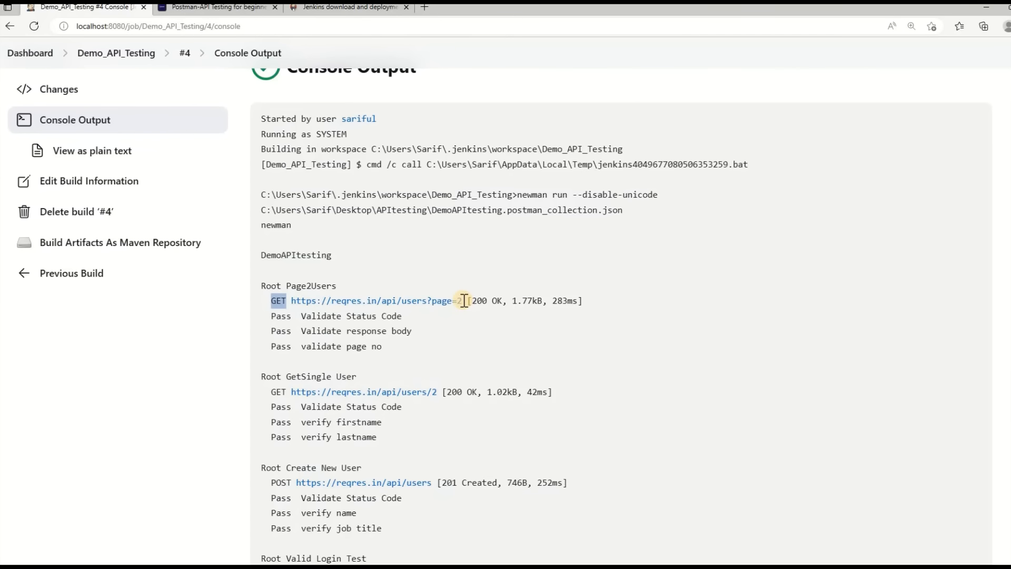
drag(482, 301, 604, 306)
click(538, 301)
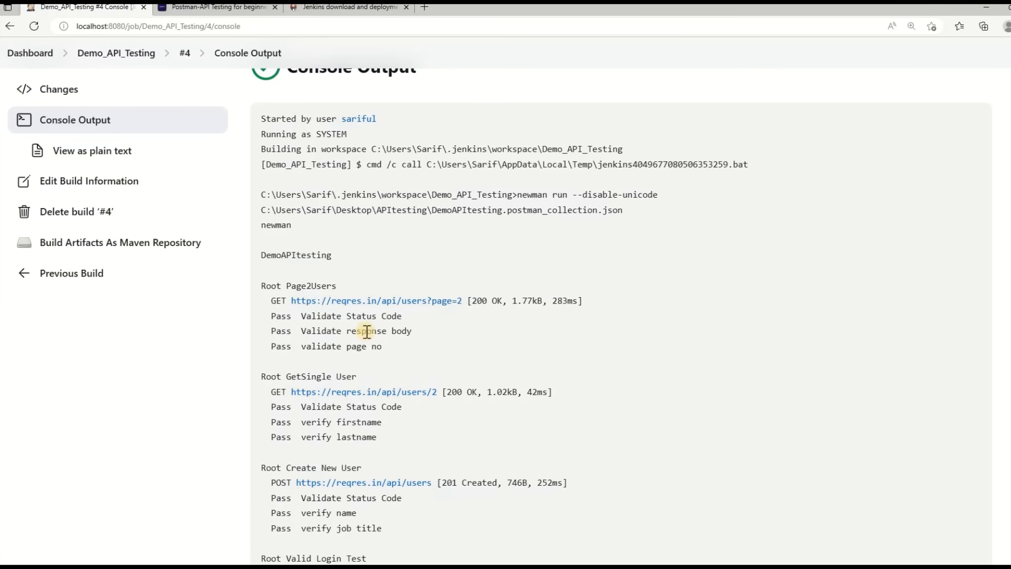
mouse_move(274, 316)
mouse_down()
mouse_move(267, 332)
mouse_move(395, 348)
mouse_move(267, 316)
mouse_up()
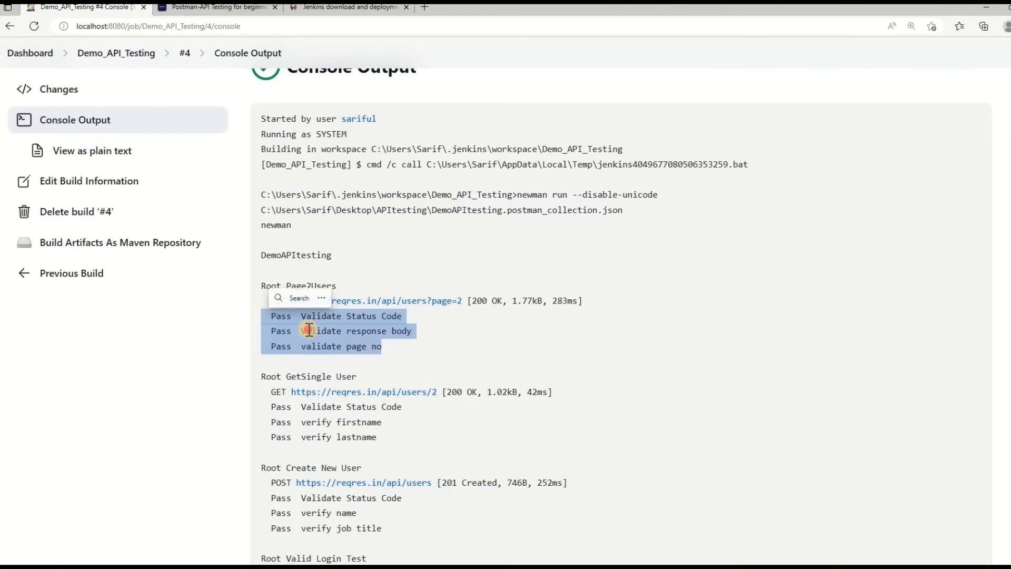
click(418, 334)
drag(307, 346, 395, 351)
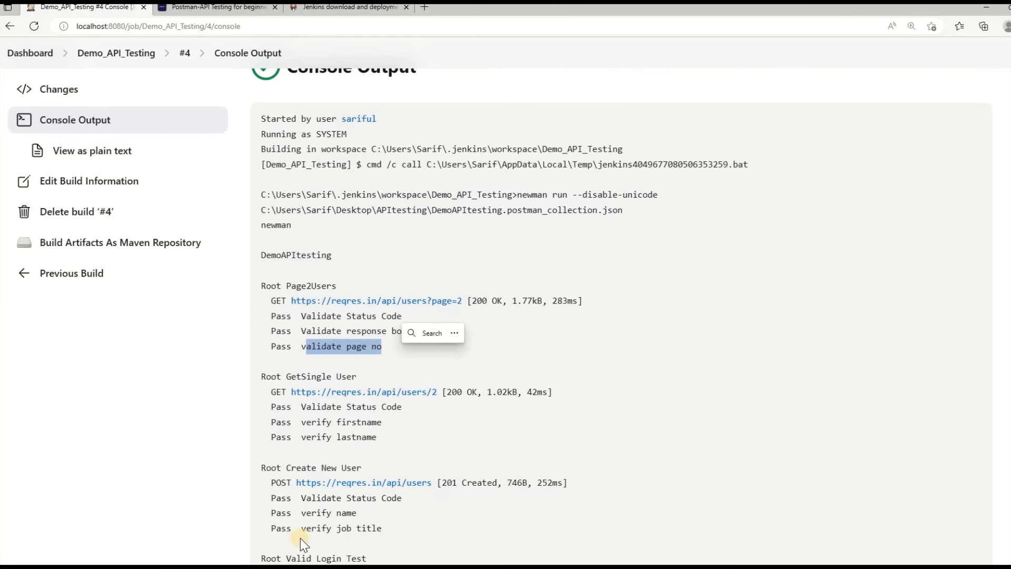
Step: Switch to Postman, compare the Page2Users request's test script with the console's test names, and return to Jenkins
mouse_move(277, 568)
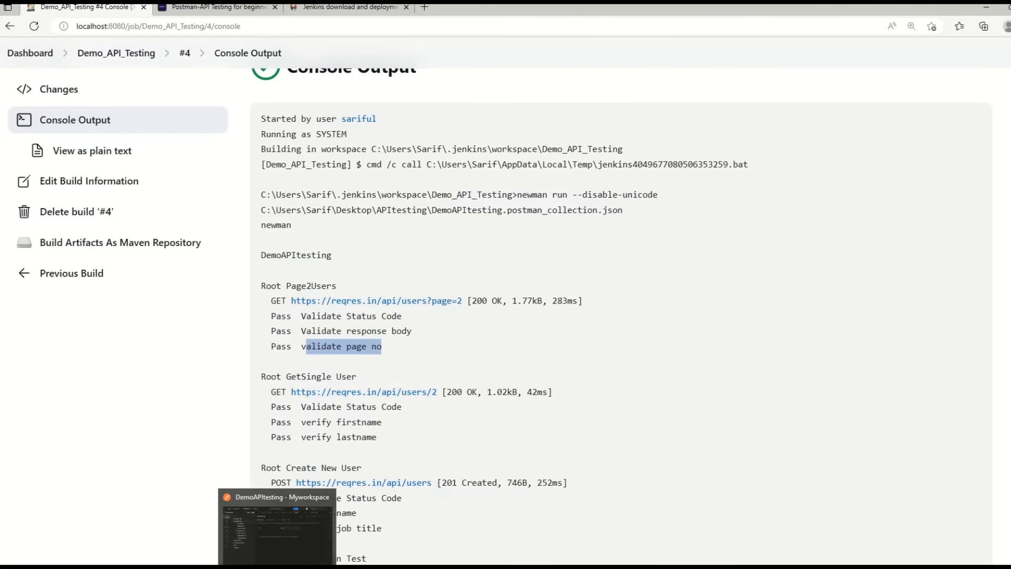
click(277, 529)
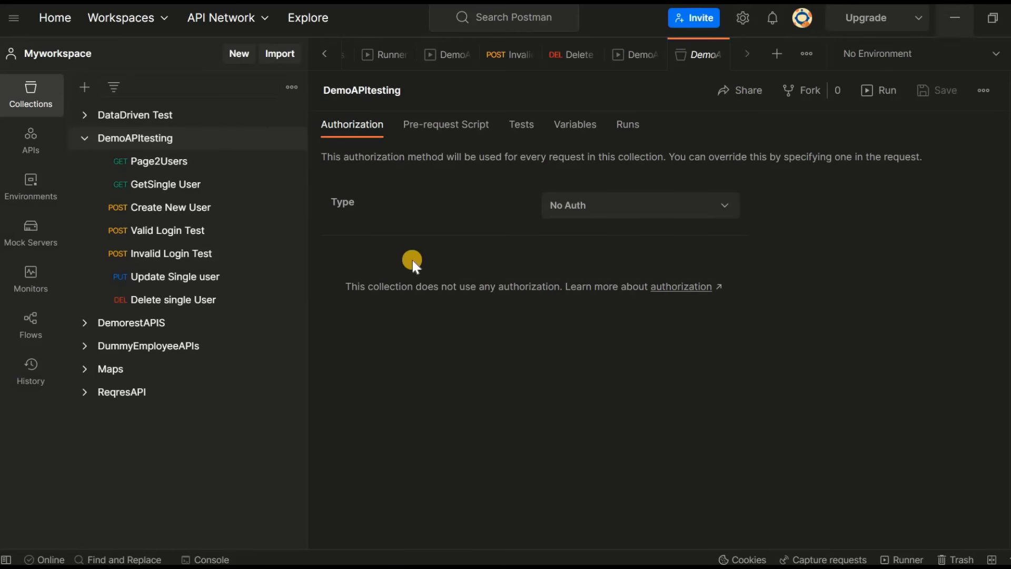
click(160, 164)
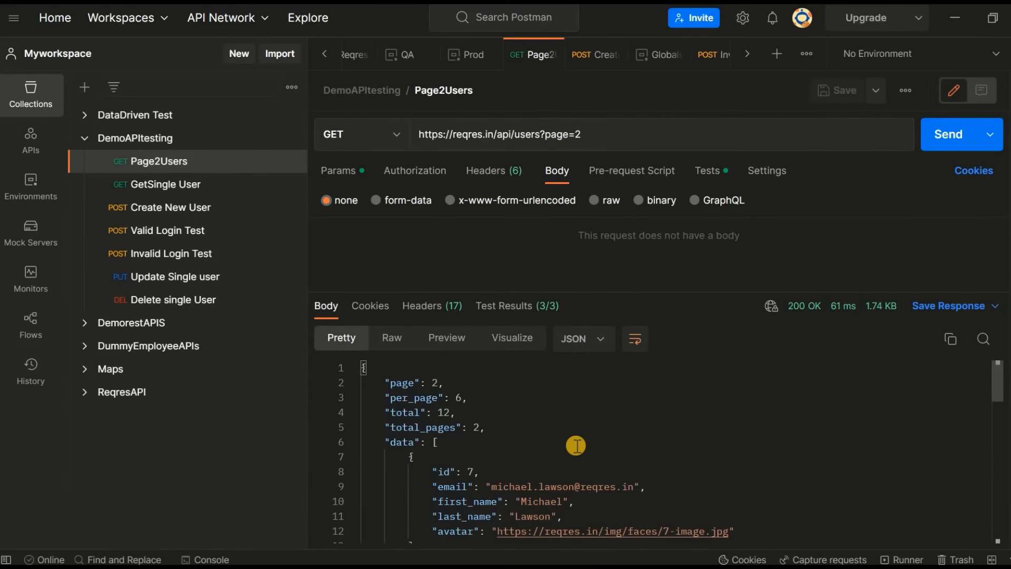
scroll(576, 446, down, 4)
click(716, 173)
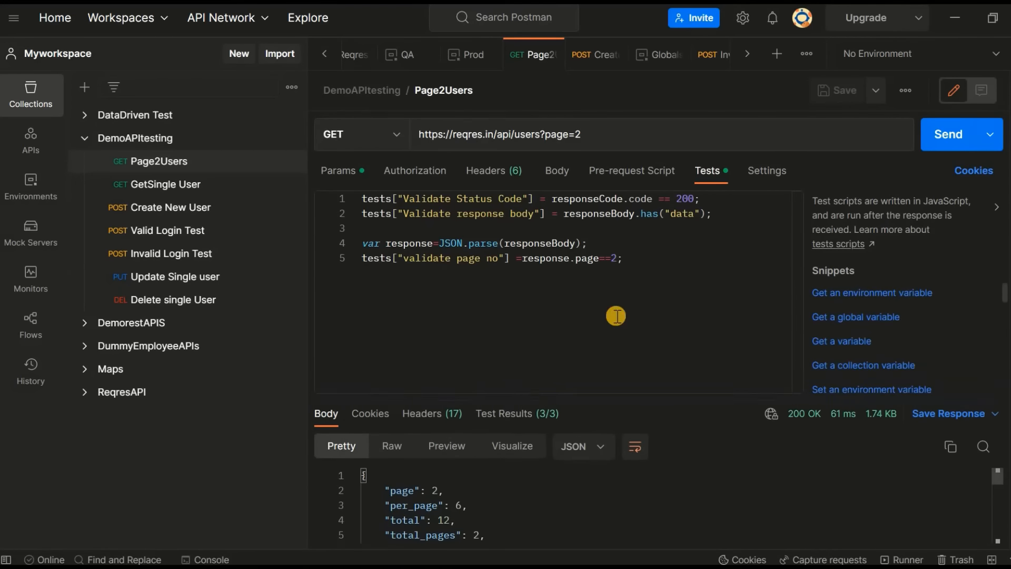
drag(363, 198, 522, 199)
drag(404, 214, 534, 213)
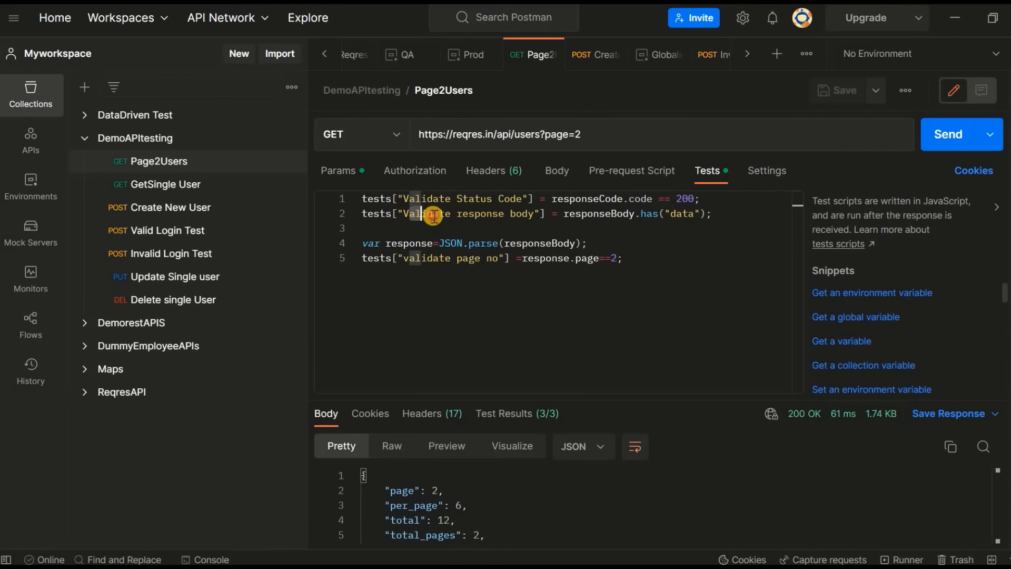
click(415, 258)
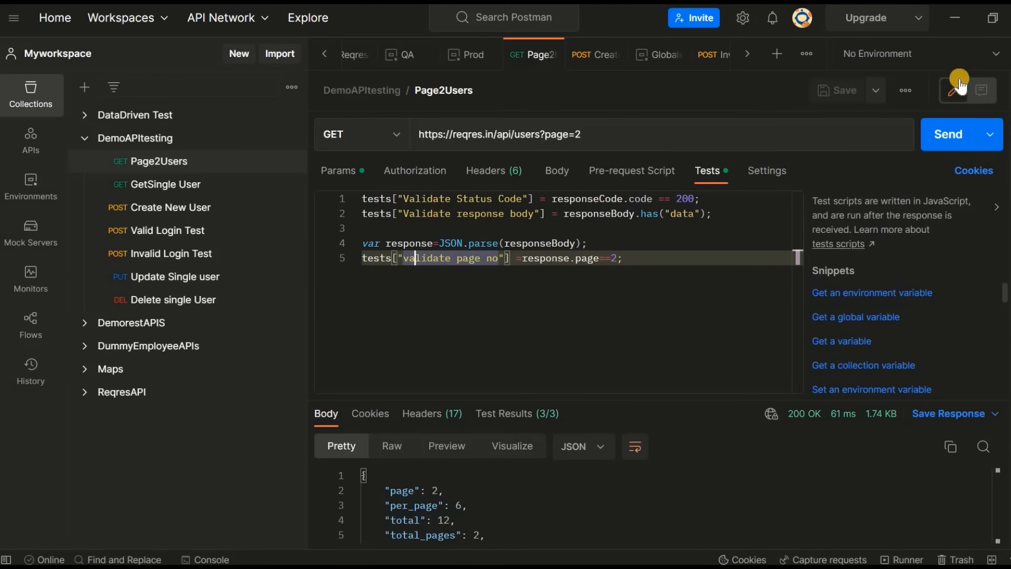
click(957, 24)
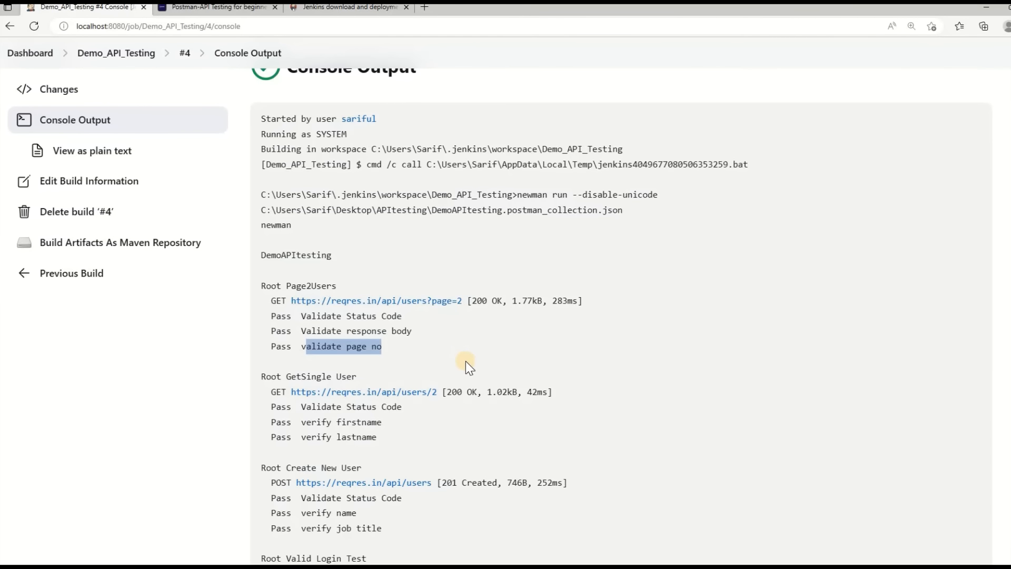
Step: Examine the methods and test results of the GetSingle User and Create New User requests in the console output
scroll(322, 327, down, 2)
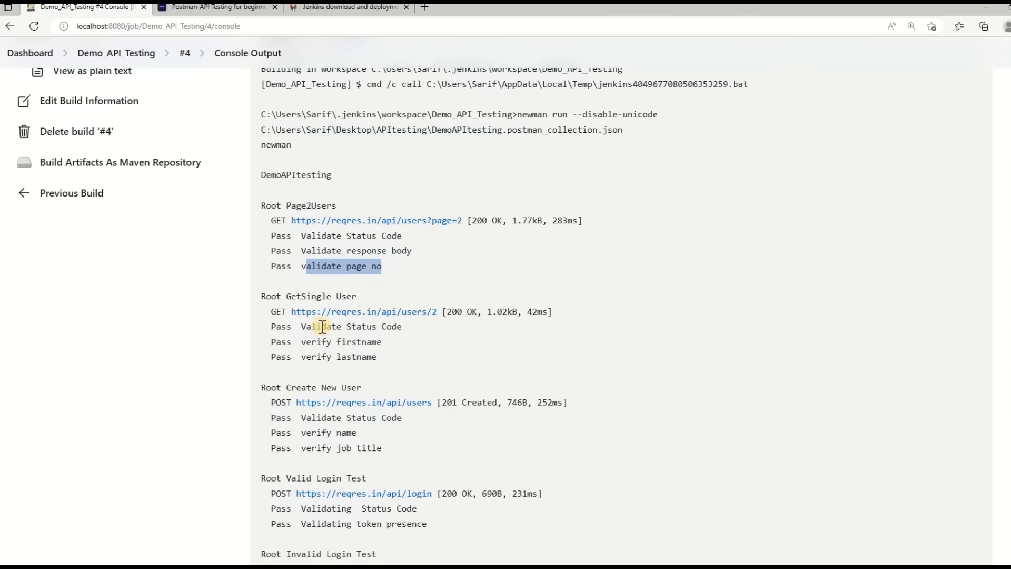
drag(269, 311, 292, 310)
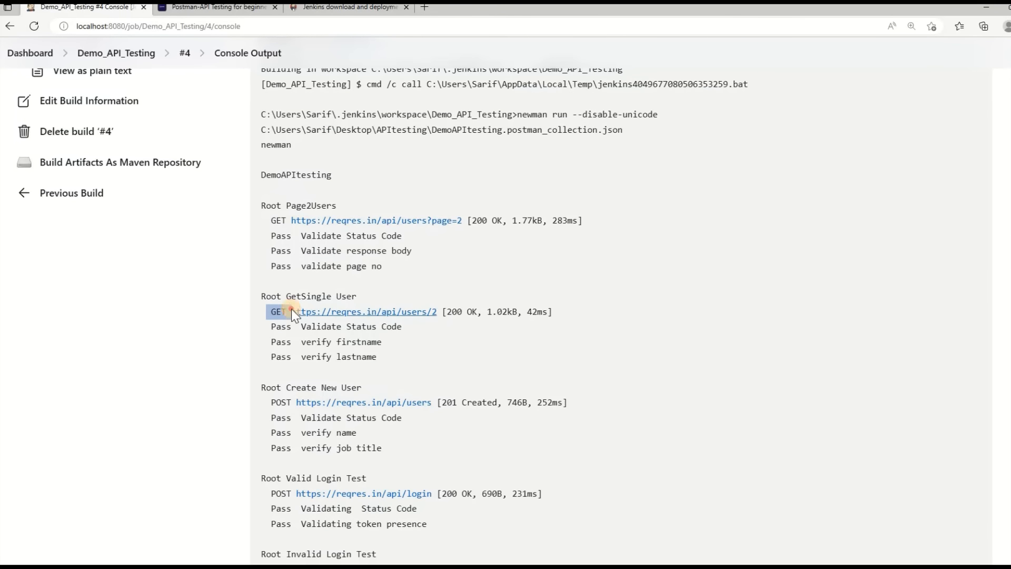
drag(377, 357, 271, 325)
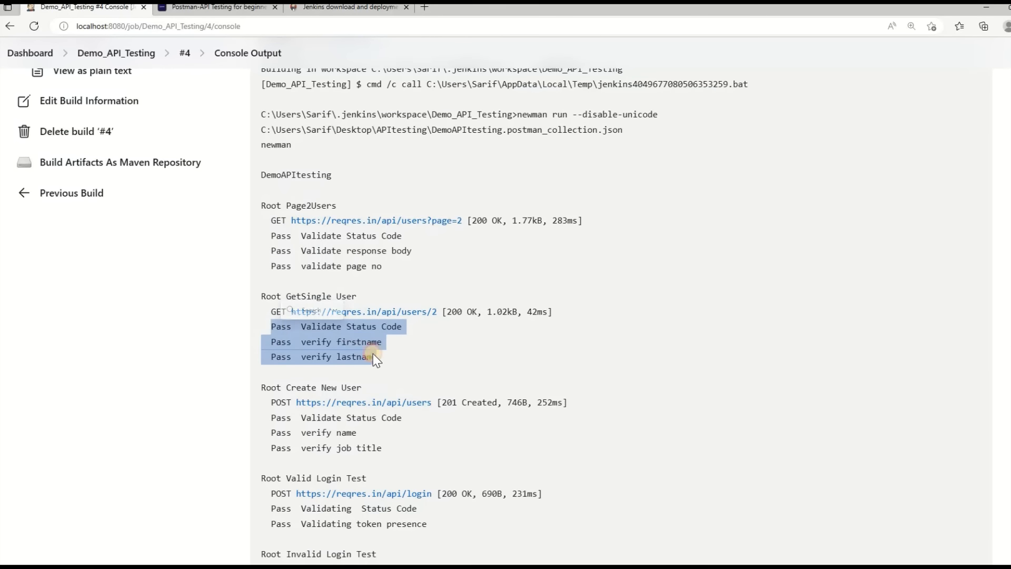
scroll(373, 354, down, 2)
scroll(439, 376, down, 2)
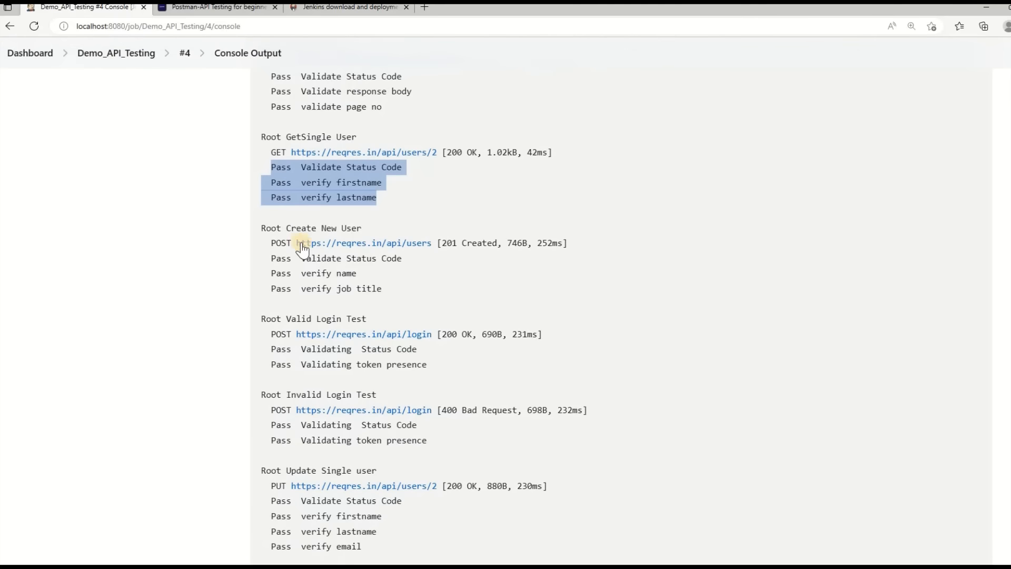
drag(291, 243, 266, 243)
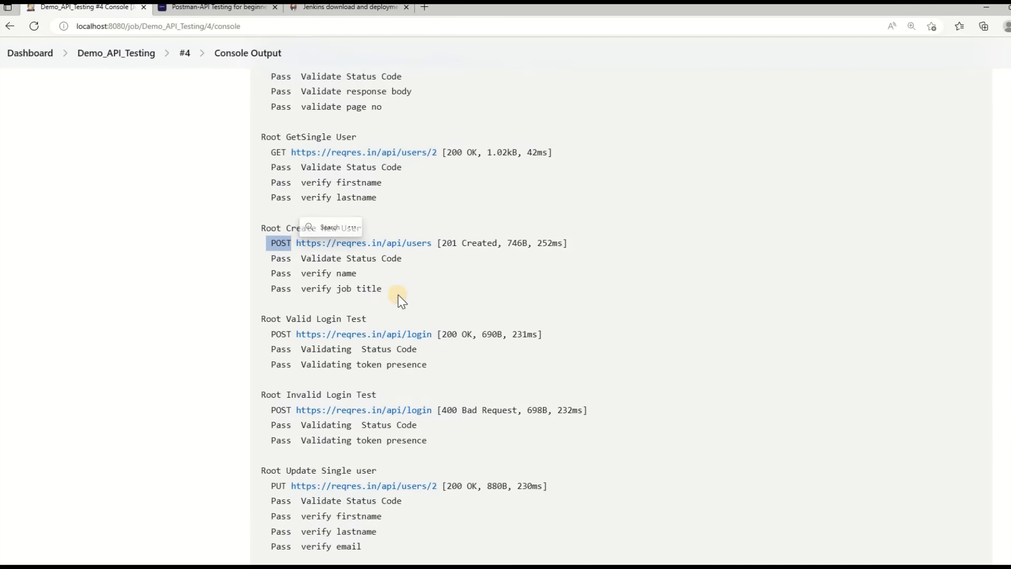
drag(400, 294, 292, 257)
Step: Examine the console results of the valid and invalid login tests and the update and delete user requests
scroll(306, 277, down, 2)
scroll(274, 275, down, 2)
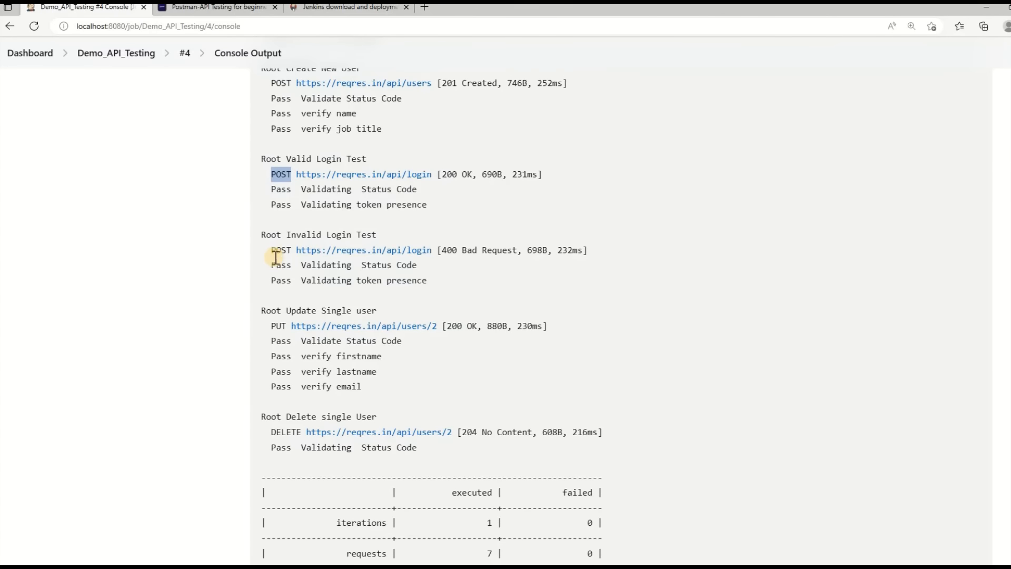
scroll(292, 233, up, 2)
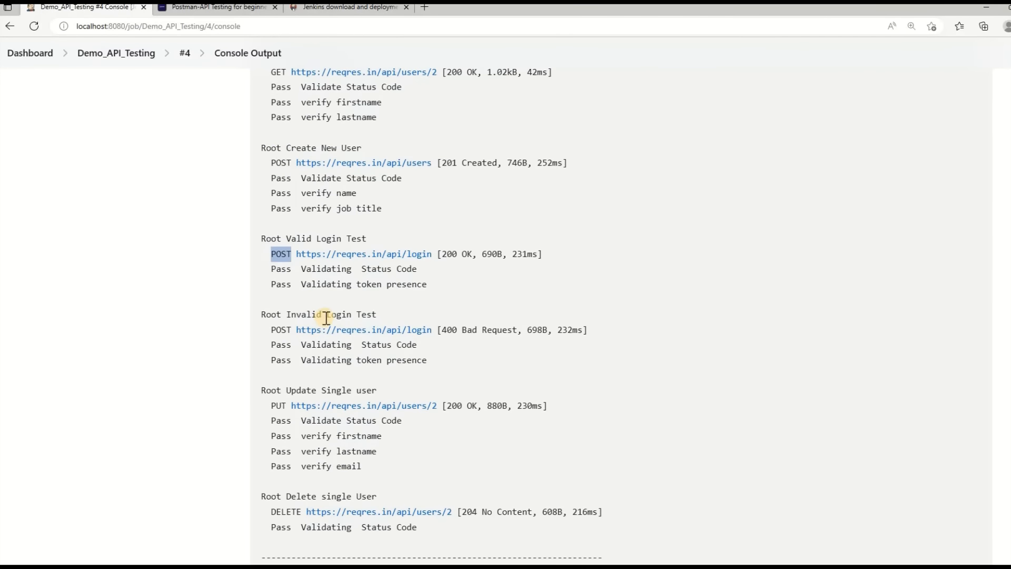
scroll(278, 318, down, 2)
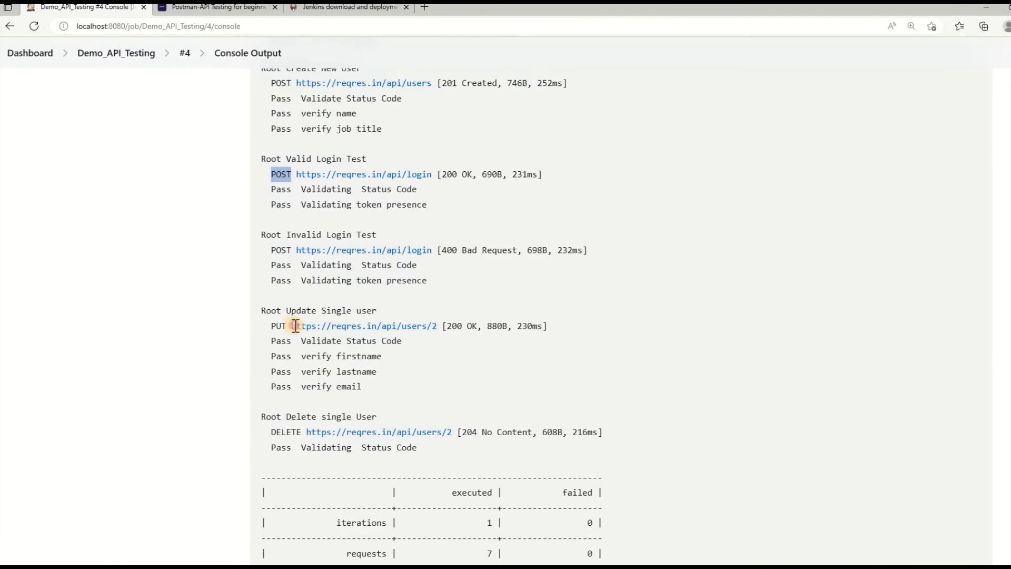
drag(294, 326, 271, 352)
scroll(274, 353, down, 2)
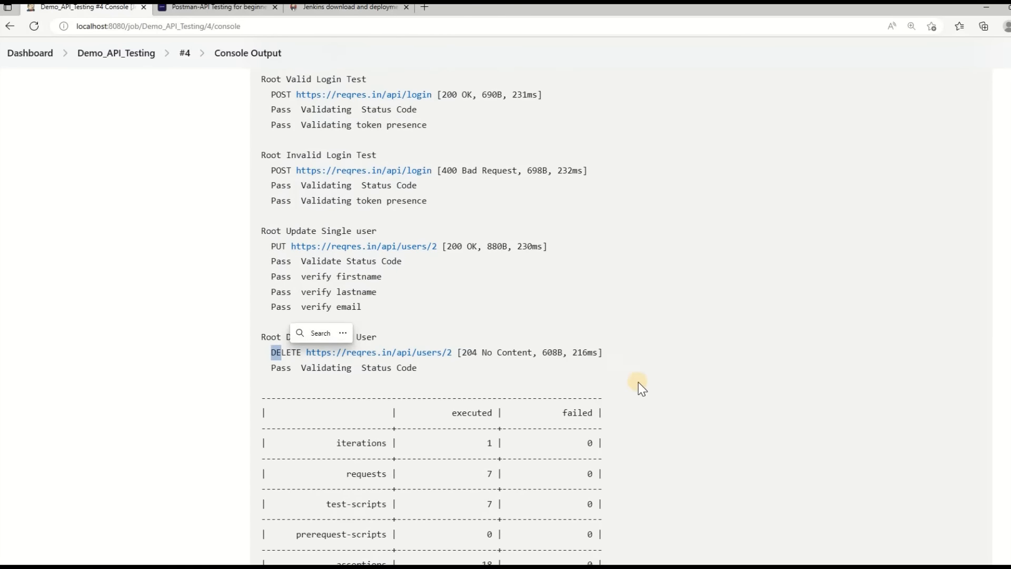
Step: Review the newman summary table's iterations, requests, scripts, assertions and run duration, plus the build's final status
scroll(657, 323, down, 4)
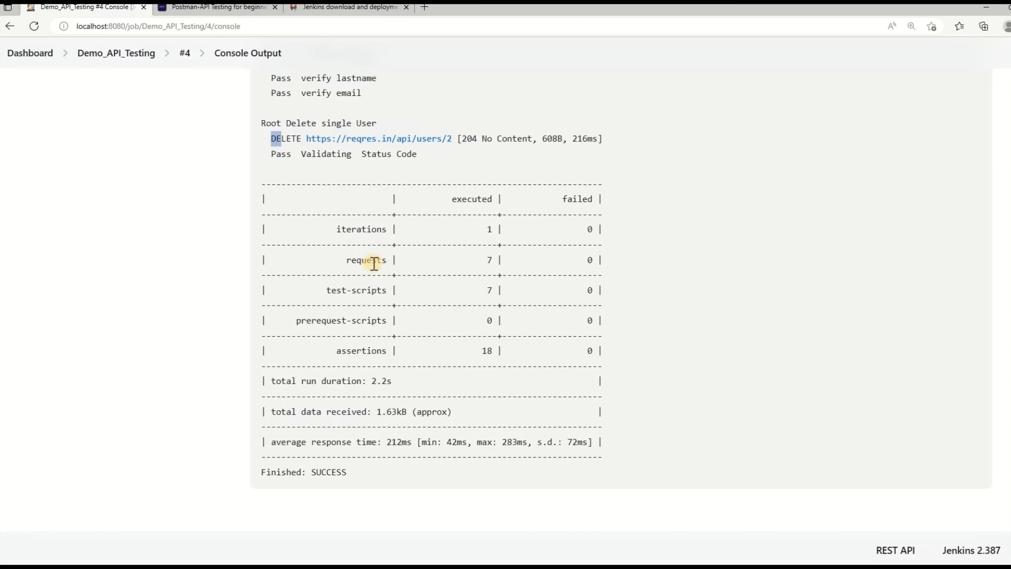
click(482, 231)
drag(482, 231, 606, 230)
drag(349, 262, 497, 271)
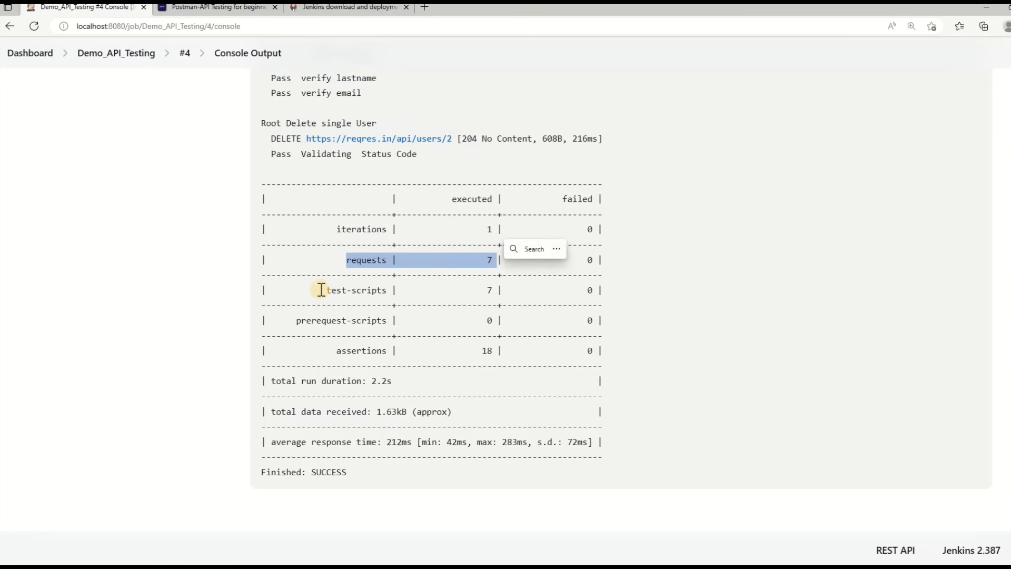
drag(322, 288, 506, 290)
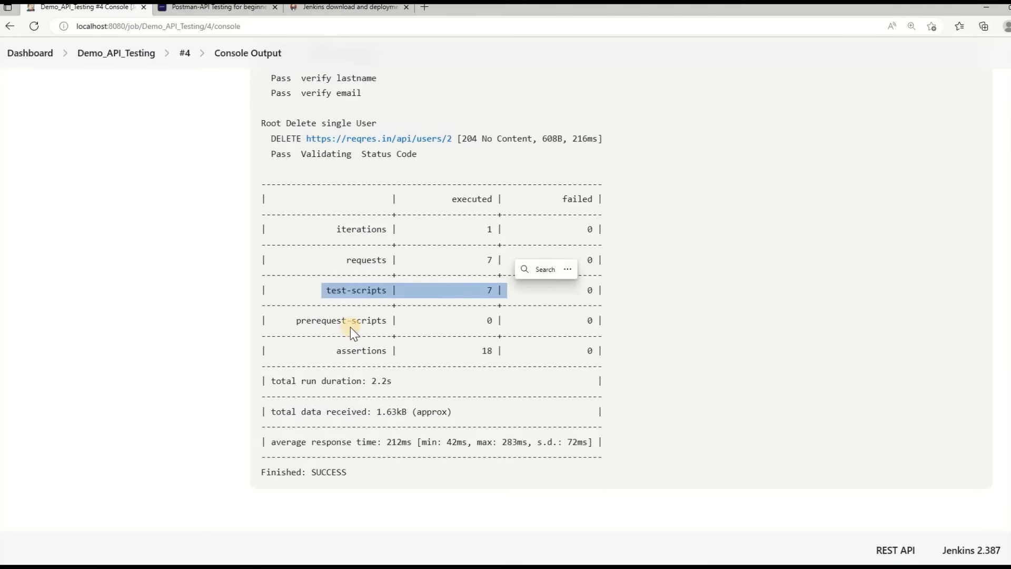
double_click(303, 323)
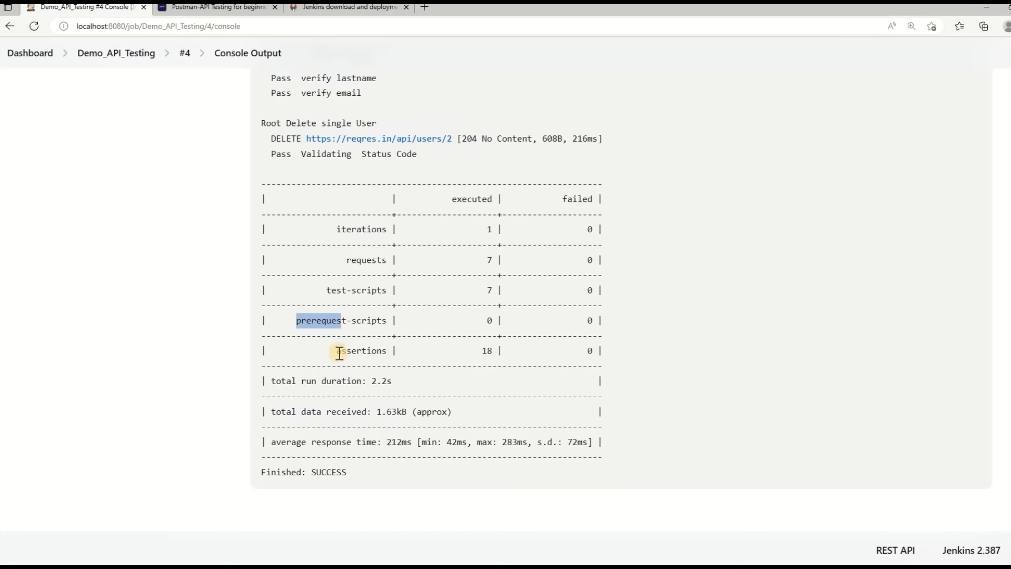
drag(337, 352, 396, 351)
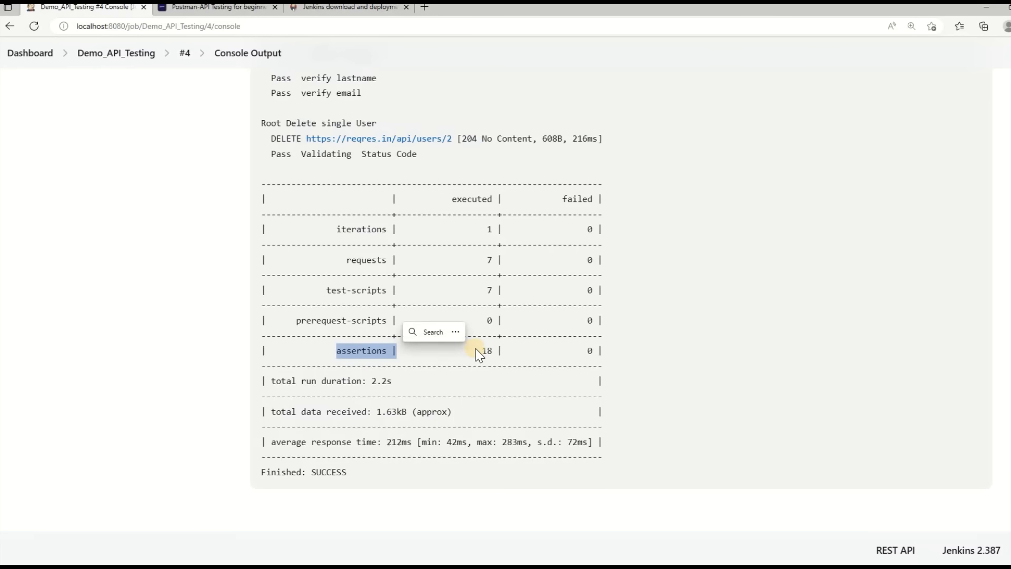
drag(476, 351, 507, 351)
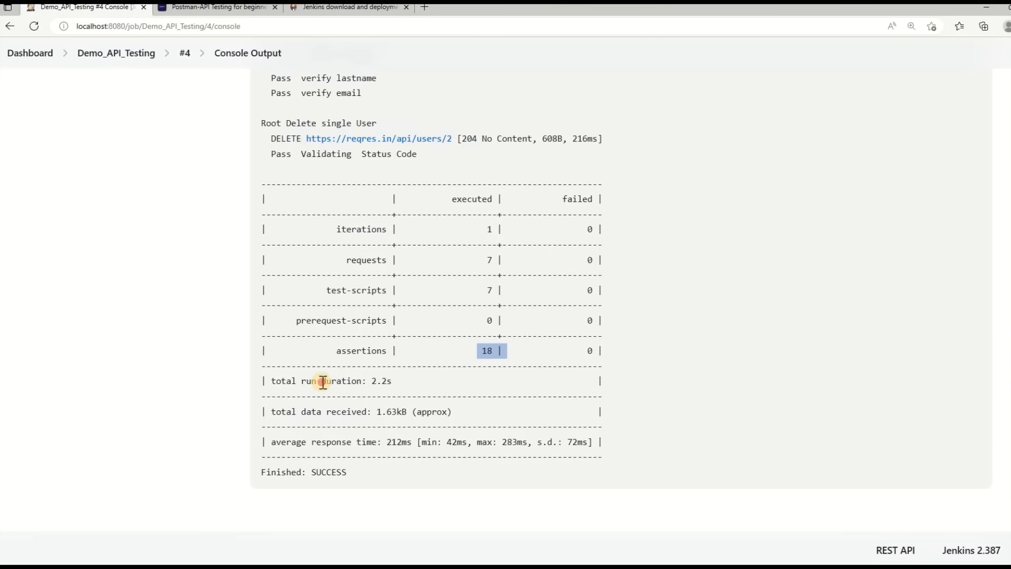
drag(323, 382, 402, 388)
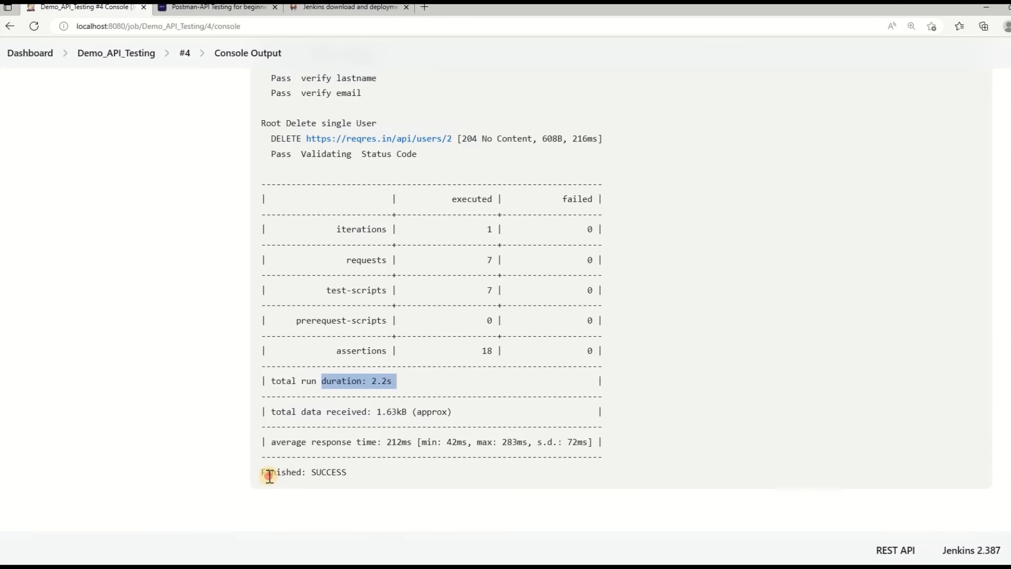
drag(269, 476, 349, 476)
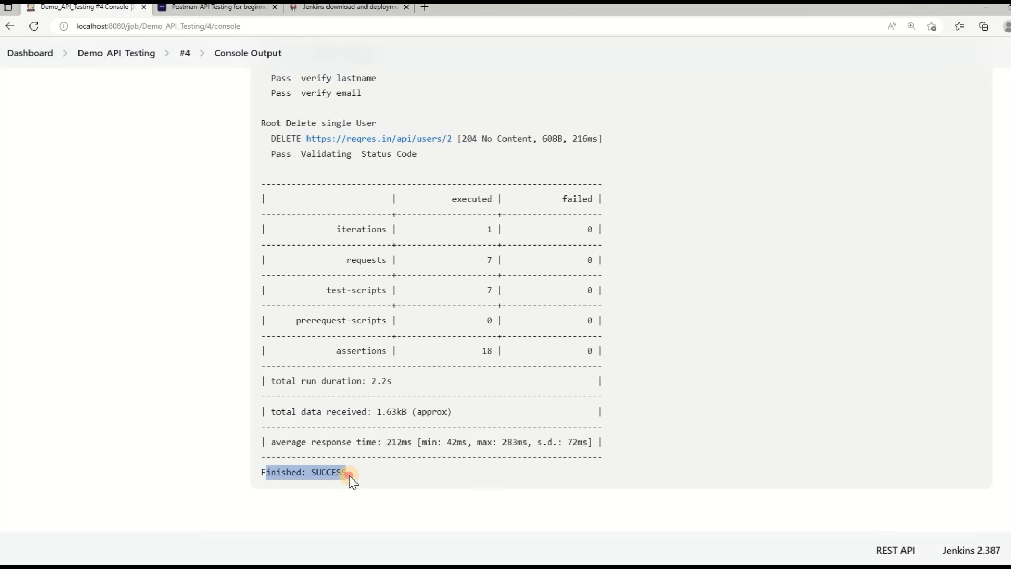
scroll(695, 438, up, 15)
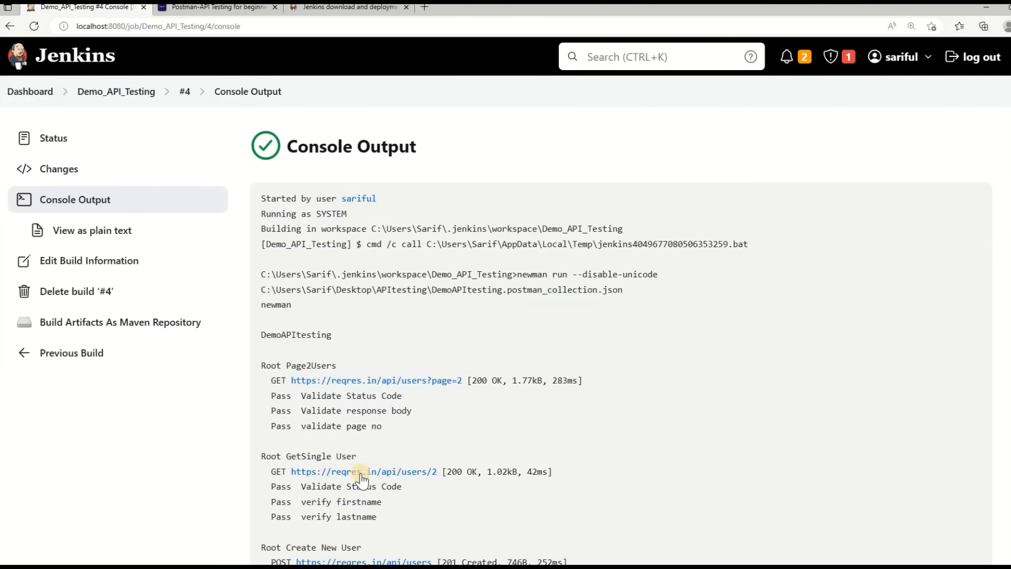
Step: Switch to Postman, copy the DemoAPItesting collection's API sharing link with its access key, and return to Jenkins
key(alt+Tab)
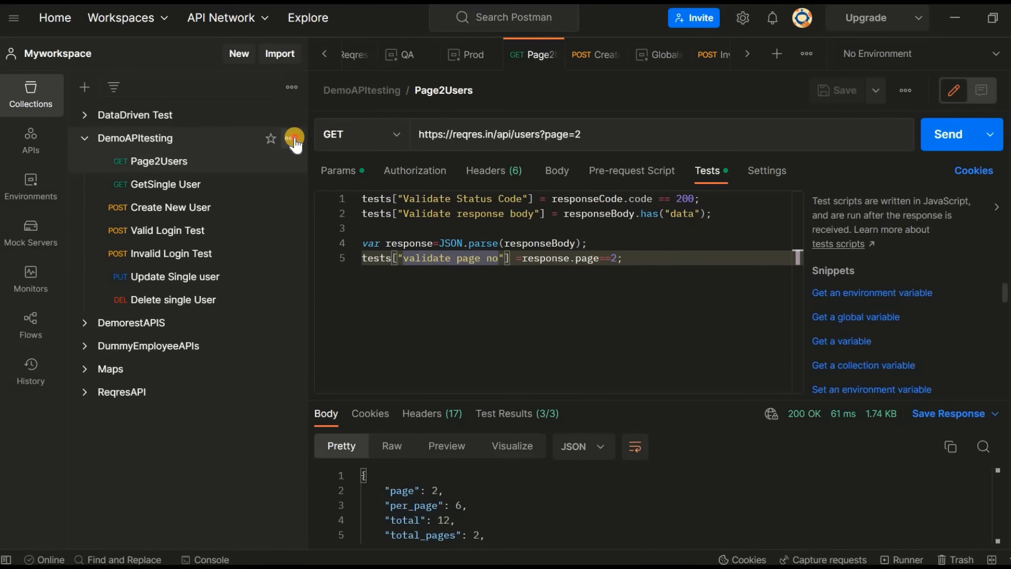
click(293, 139)
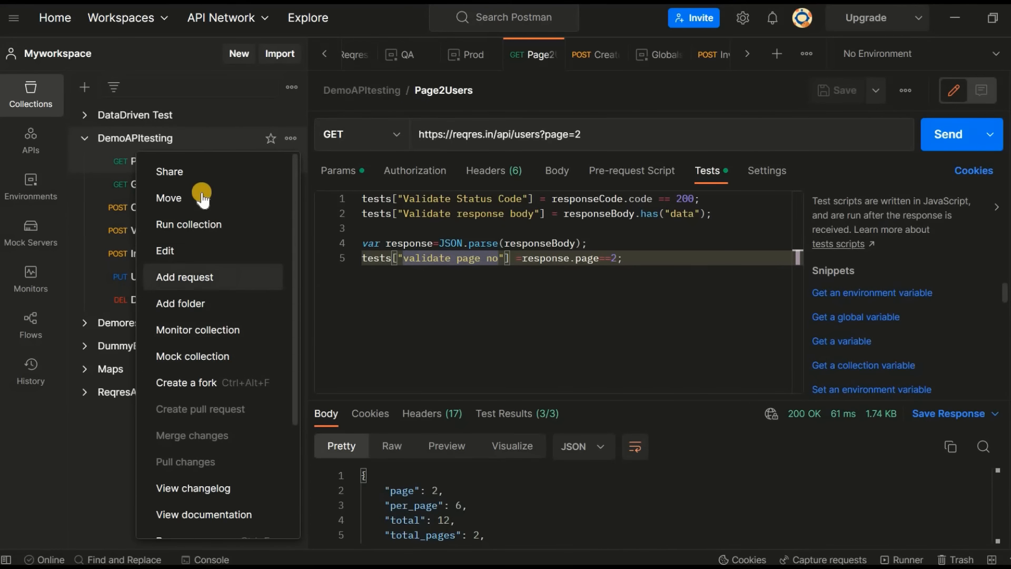
click(198, 171)
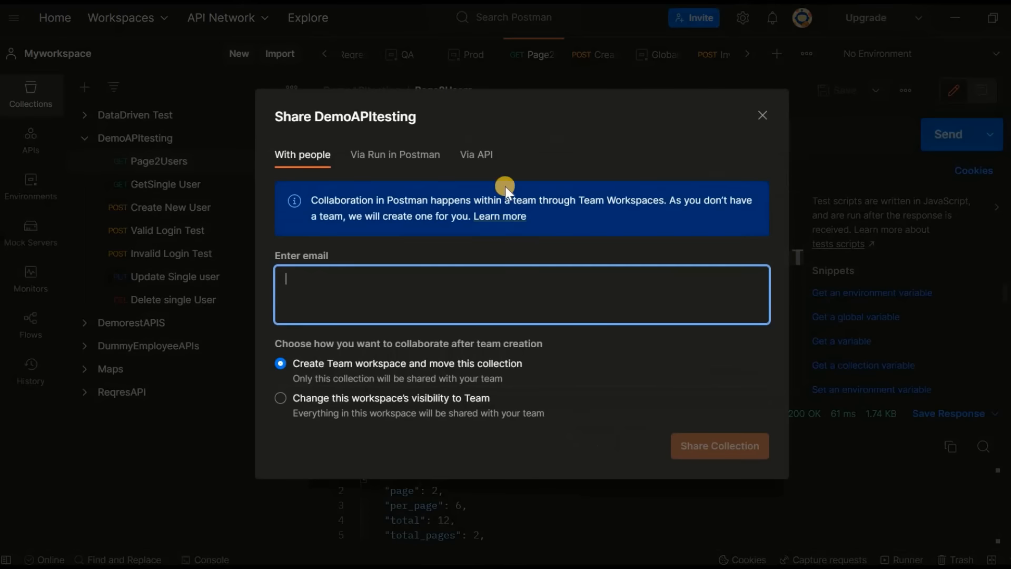
click(476, 153)
click(748, 270)
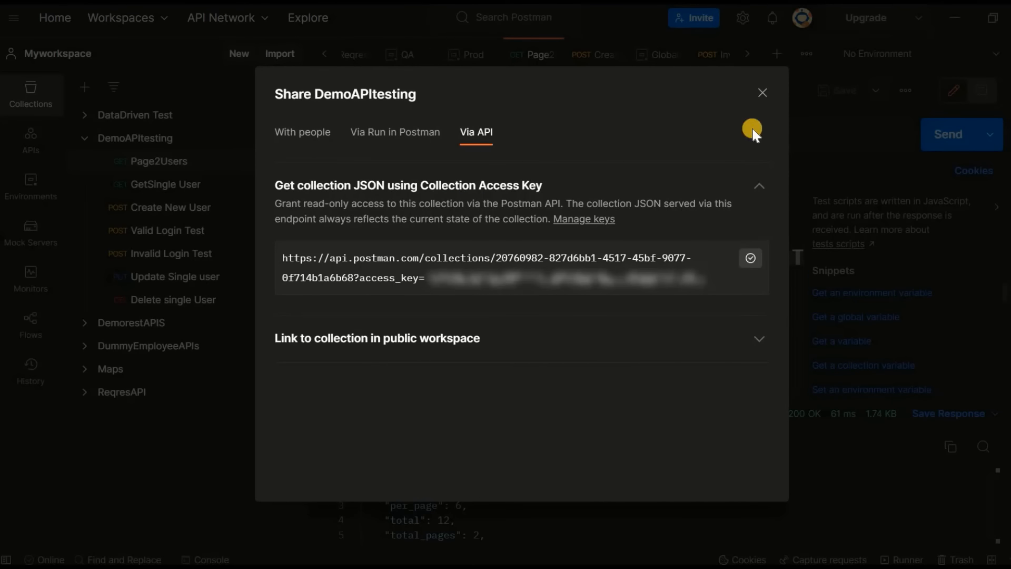
key(Escape)
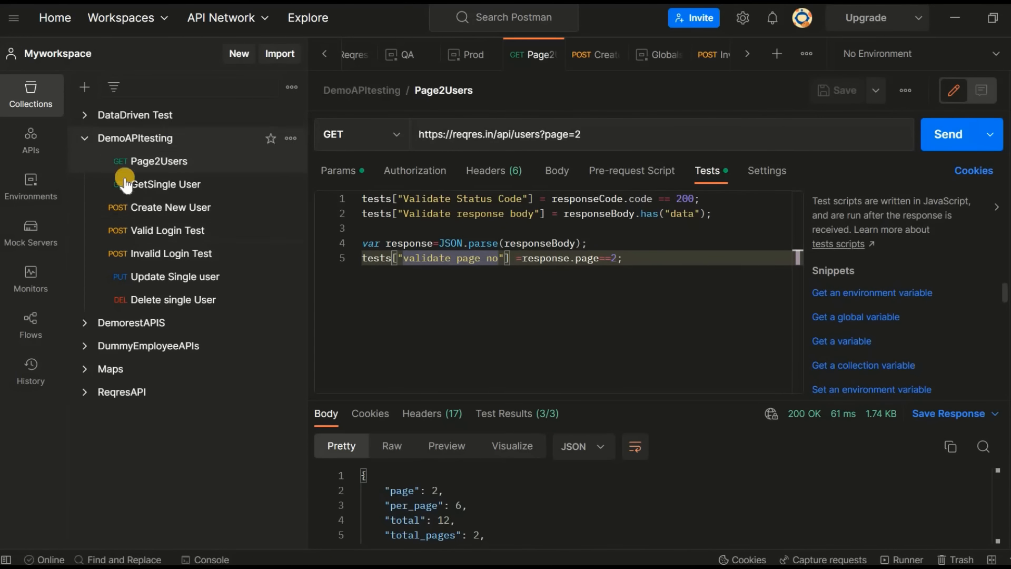
click(962, 24)
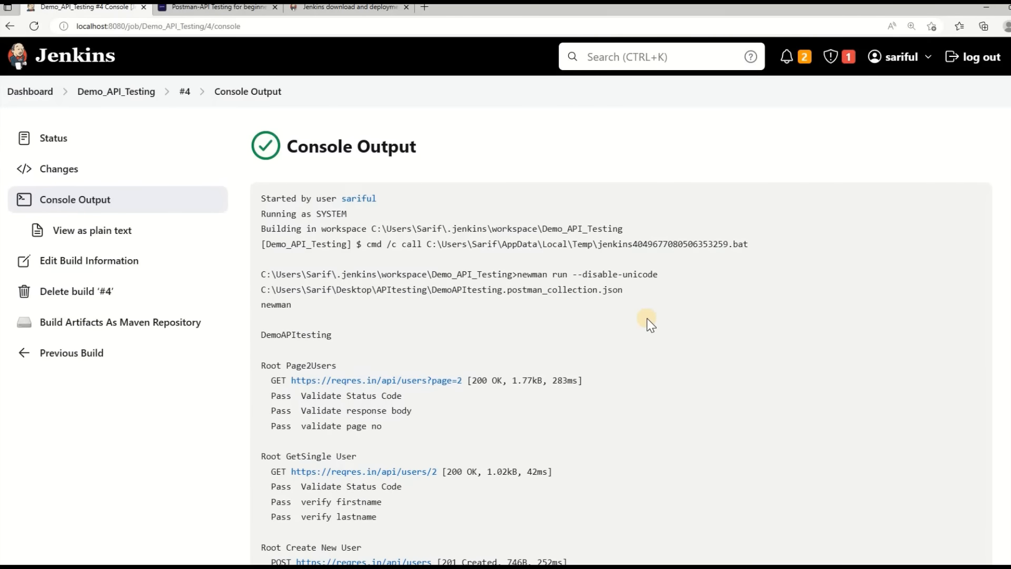
Step: Look over the console output of build #4, from the newman command through the individual request results
scroll(588, 301, down, 15)
scroll(615, 292, up, 6)
scroll(631, 288, up, 10)
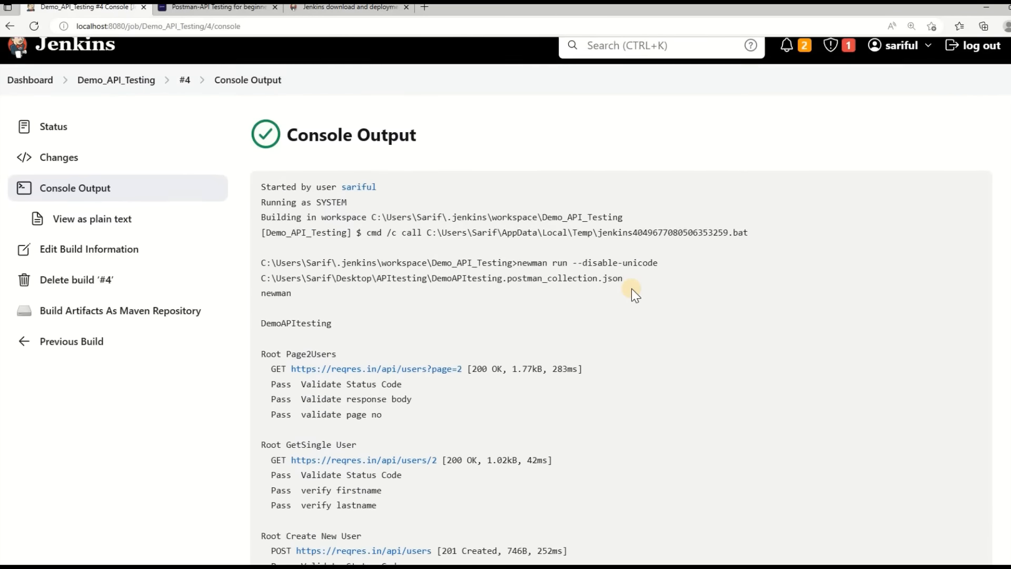
scroll(627, 298, down, 5)
scroll(627, 300, up, 5)
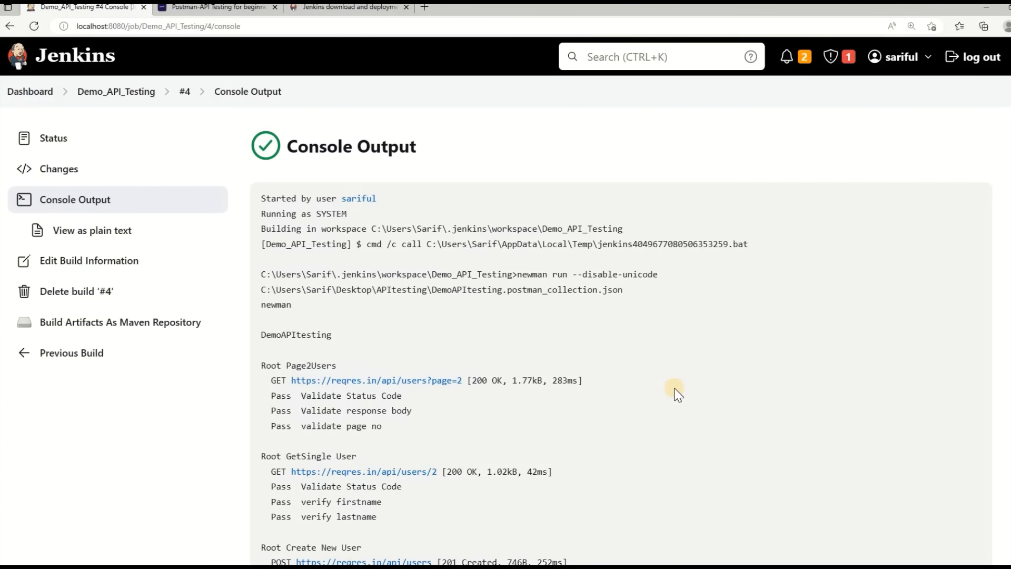
scroll(677, 393, down, 3)
scroll(662, 395, down, 5)
scroll(582, 379, up, 5)
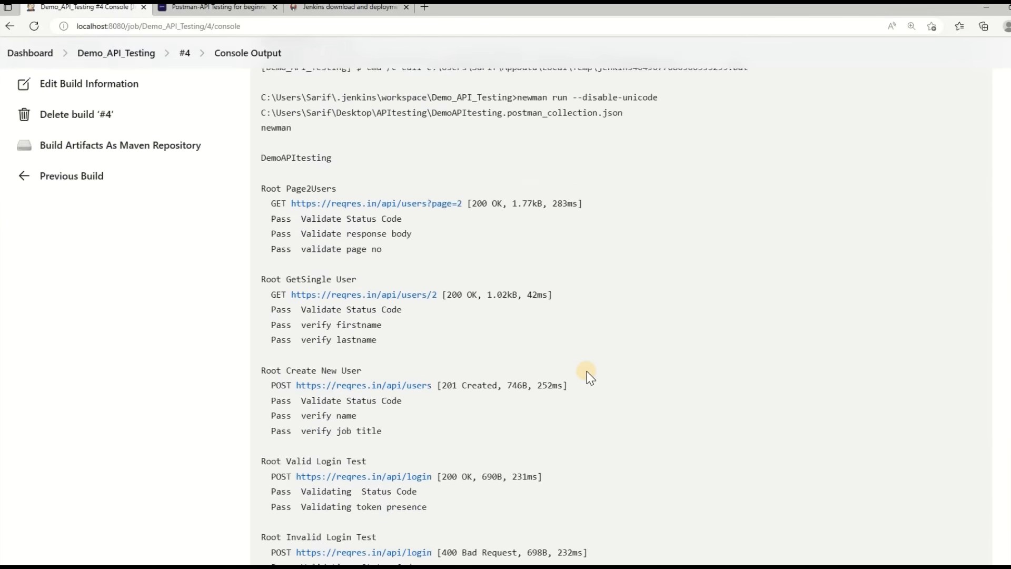
scroll(582, 372, up, 3)
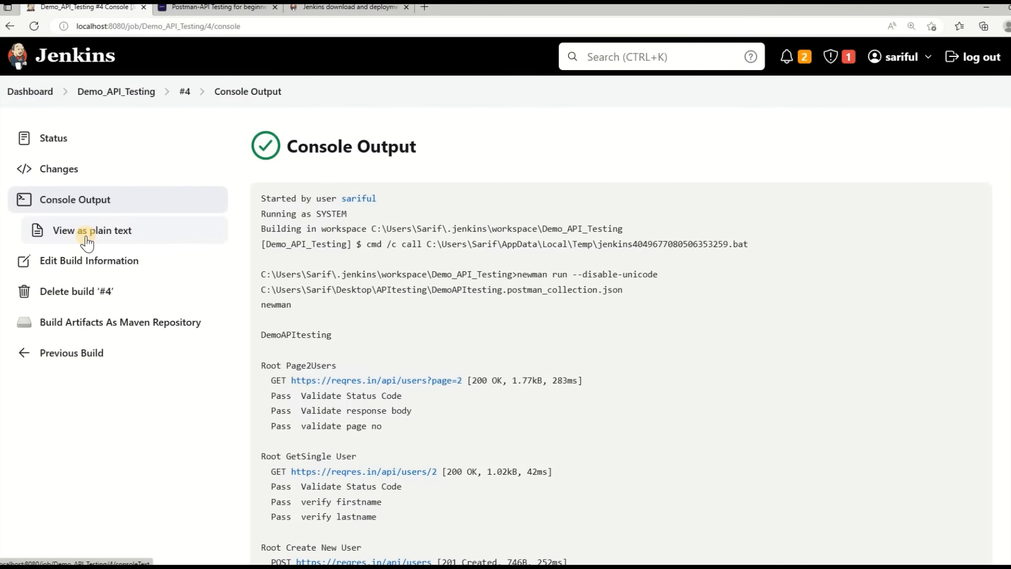
Step: Open the Demo_API_Testing job's configuration at its Execute Windows batch command build step
click(119, 91)
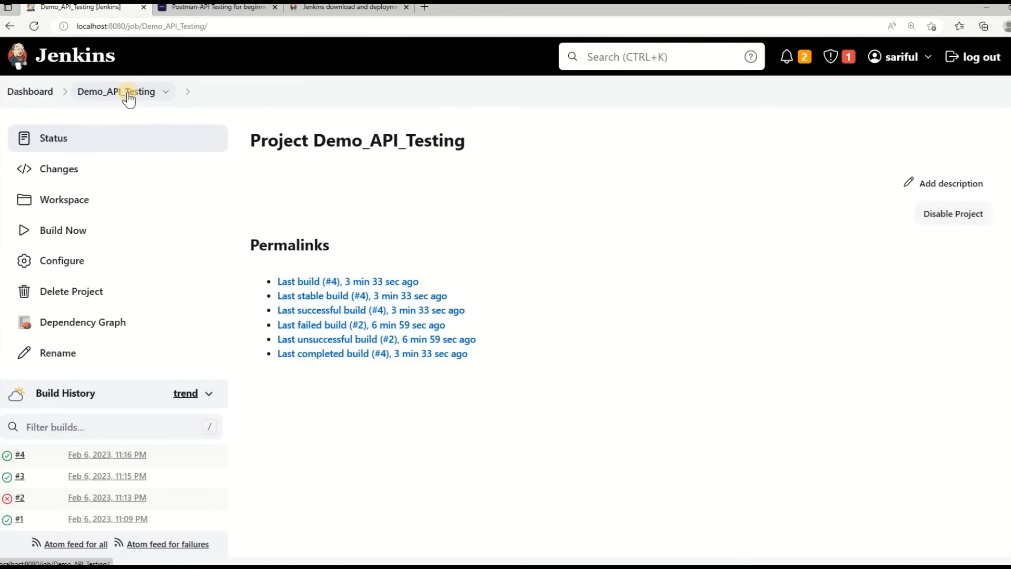
click(61, 260)
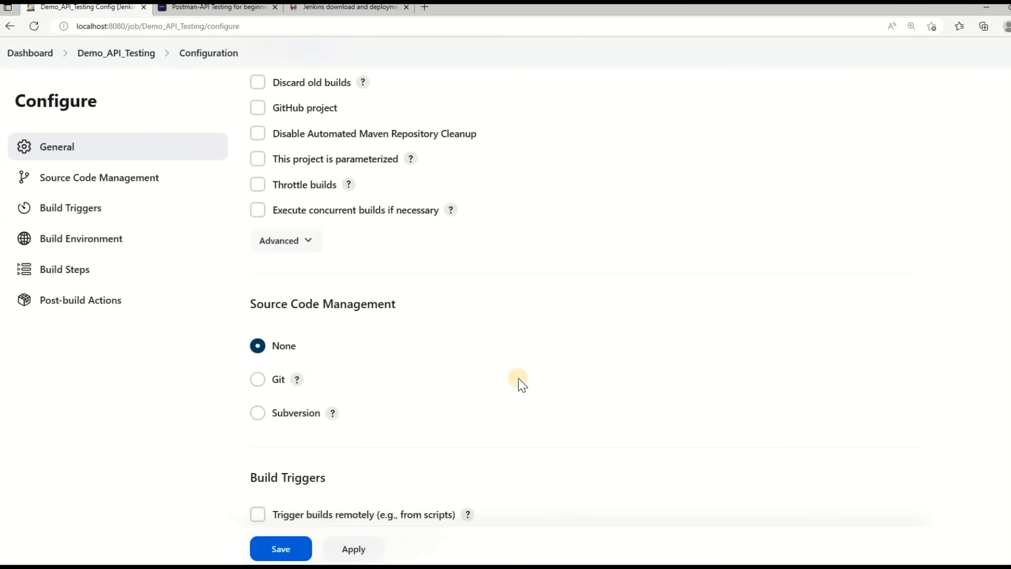
scroll(511, 374, down, 15)
scroll(501, 359, up, 3)
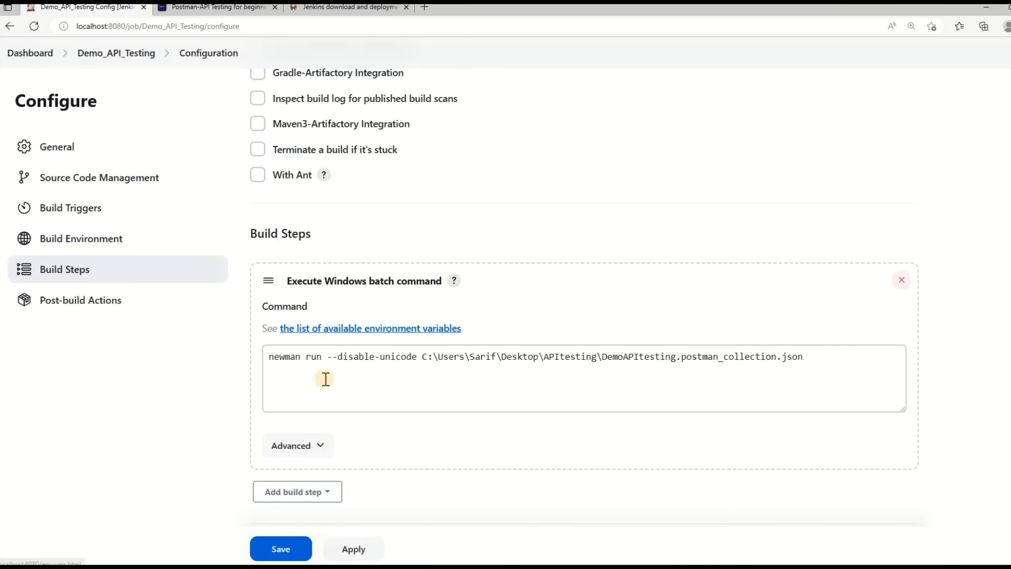
Step: Replace the collection file path in the newman batch command with the copied Postman API link including its access key, and save the job
click(268, 357)
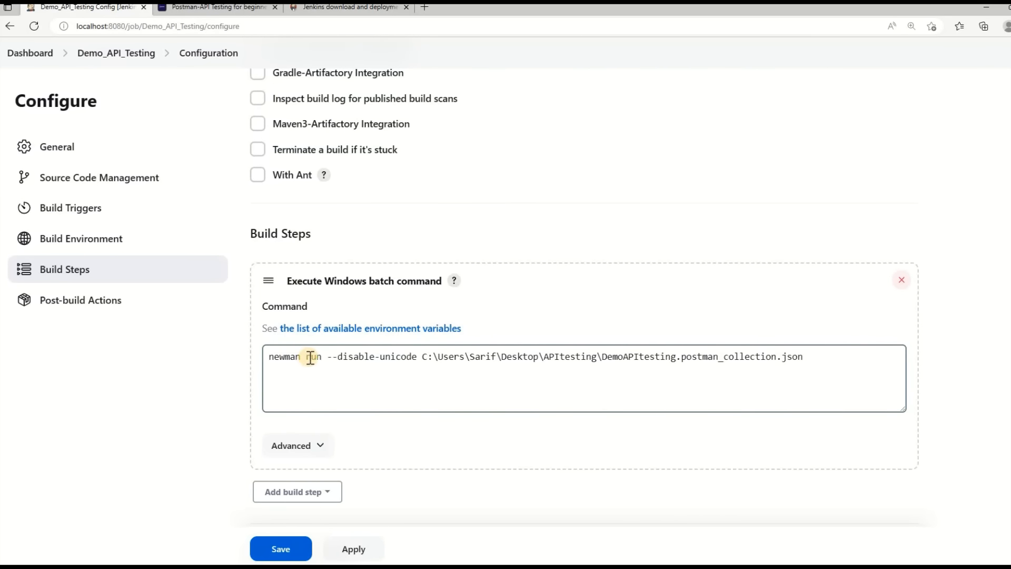
click(331, 358)
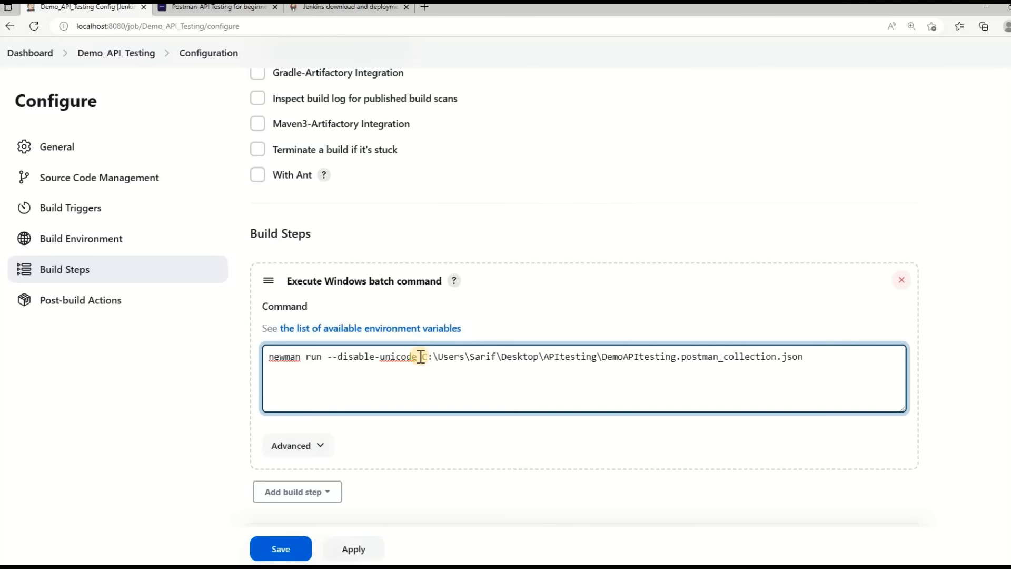
drag(424, 357, 809, 358)
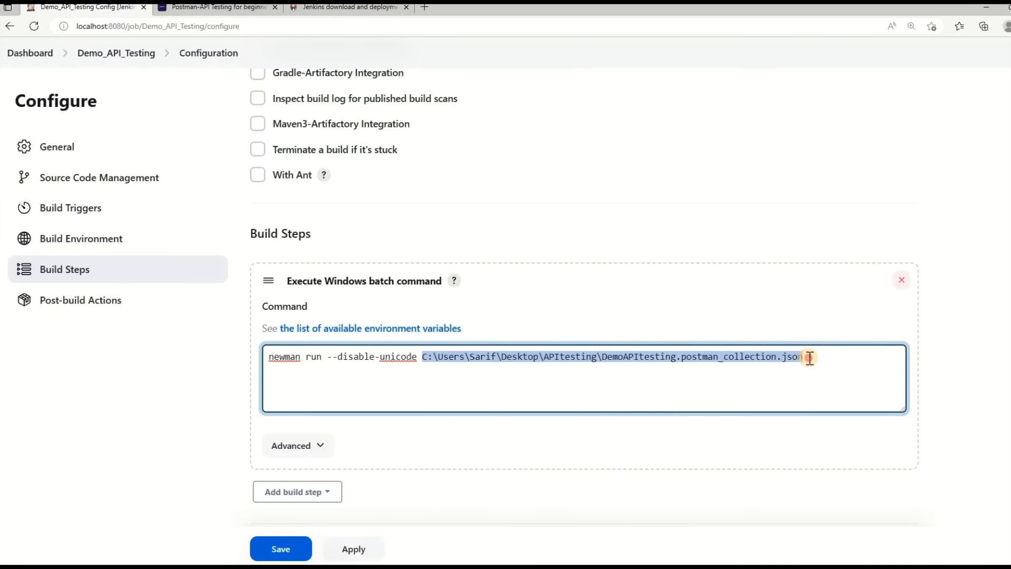
key(ctrl+v)
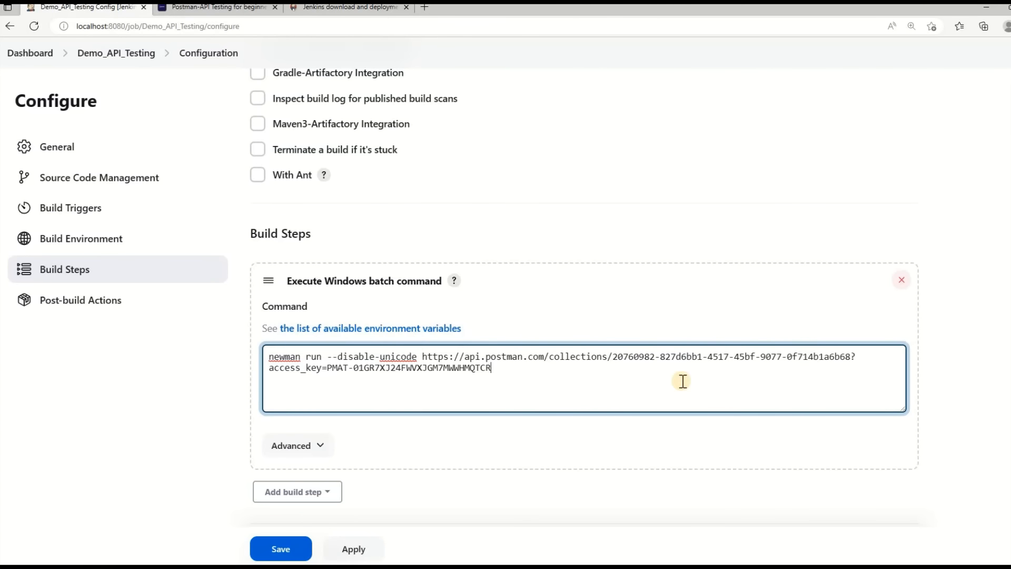
shift+click(500, 367)
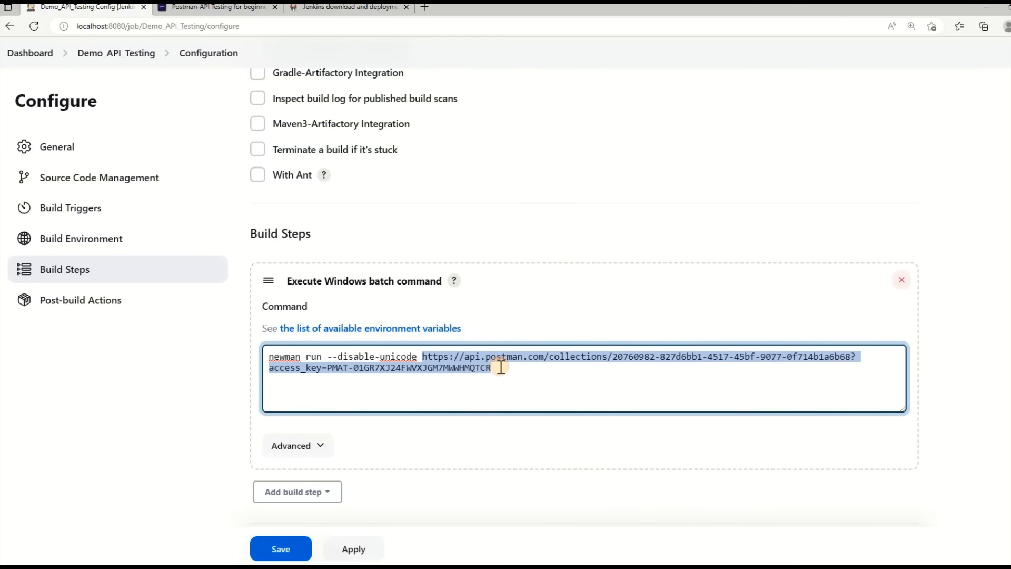
click(500, 370)
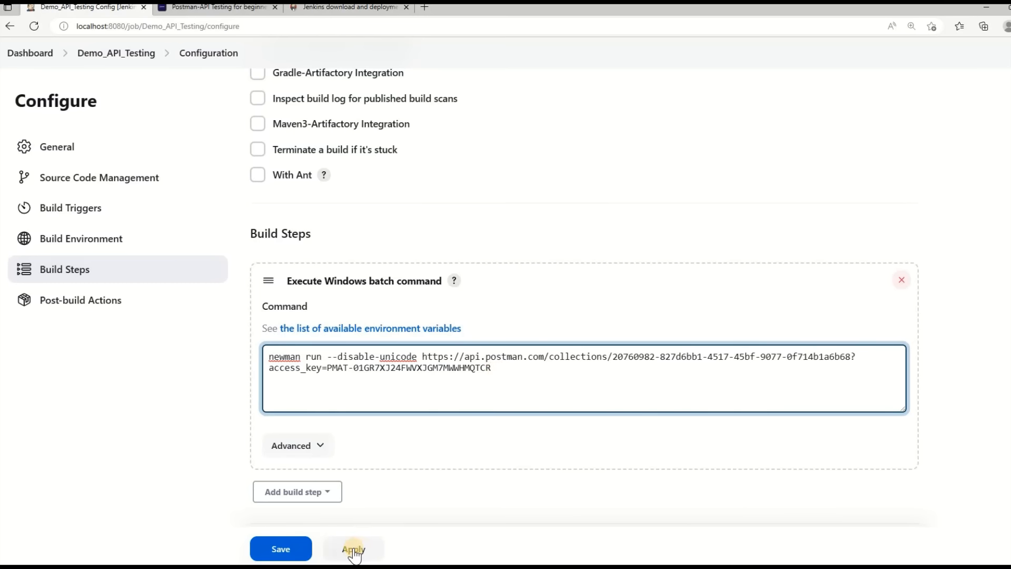
click(354, 550)
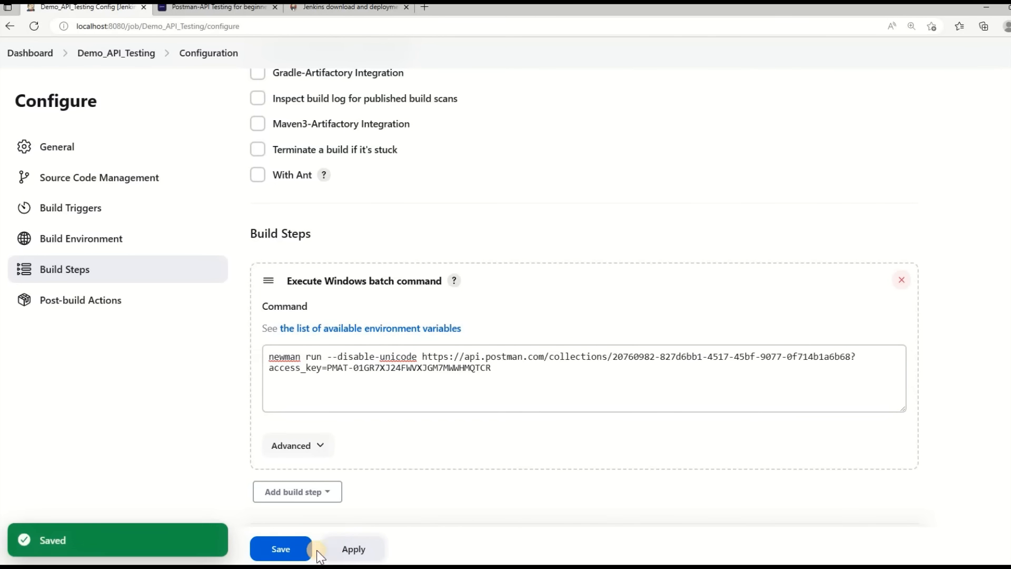
click(287, 548)
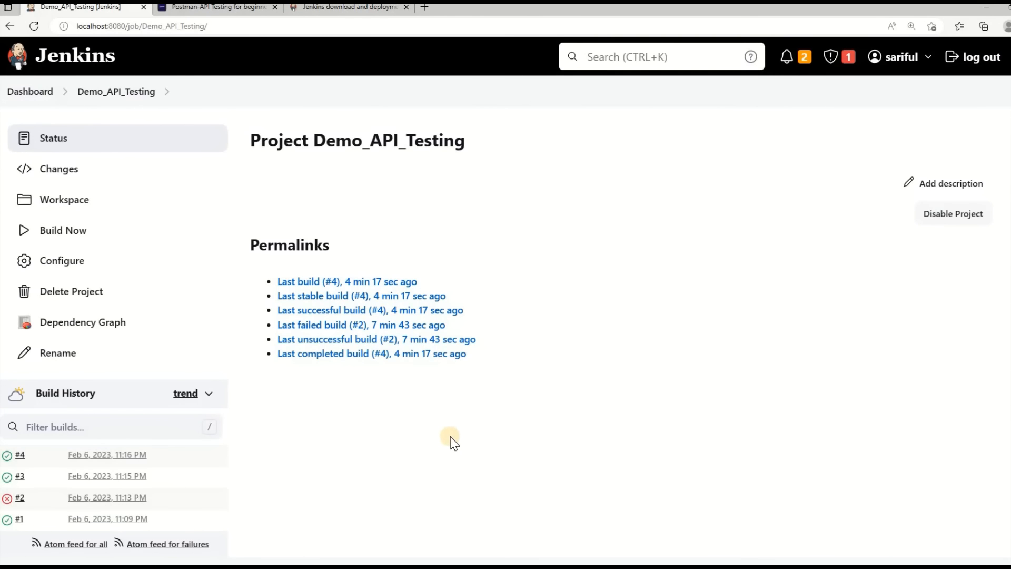
Step: Start a new build of Demo_API_Testing and open the console output of build #5
scroll(351, 407, down, 1)
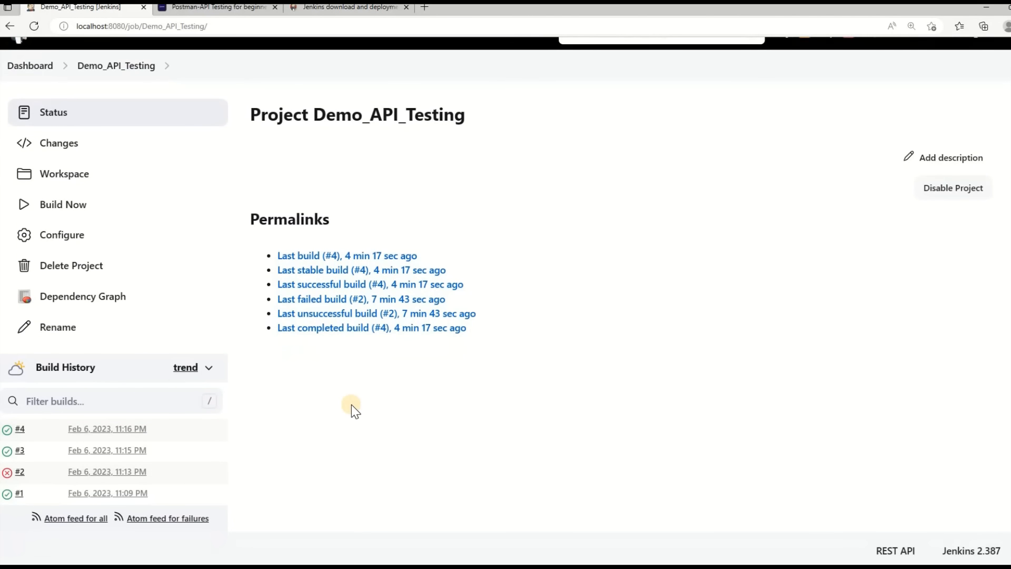
click(31, 206)
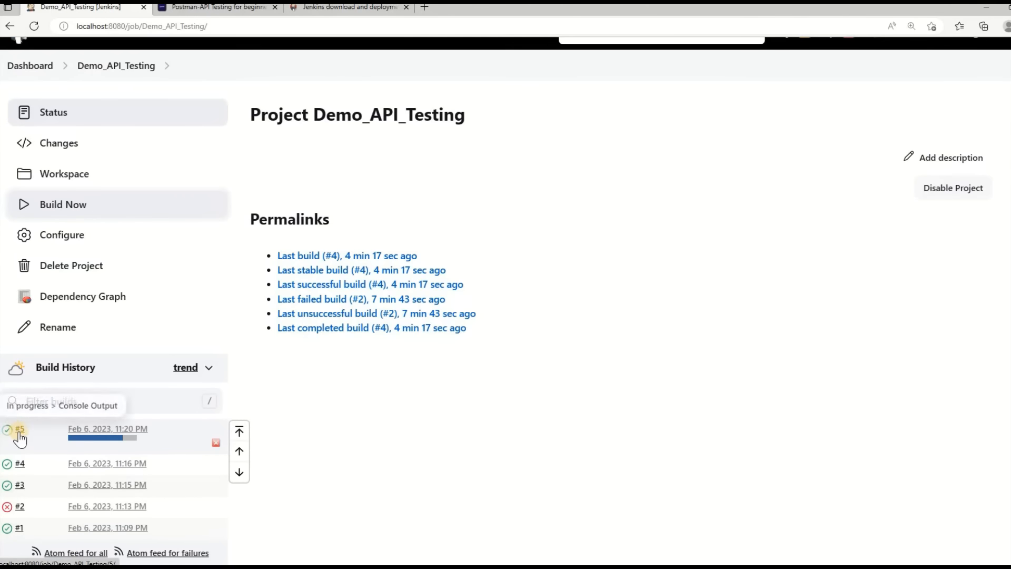
click(34, 433)
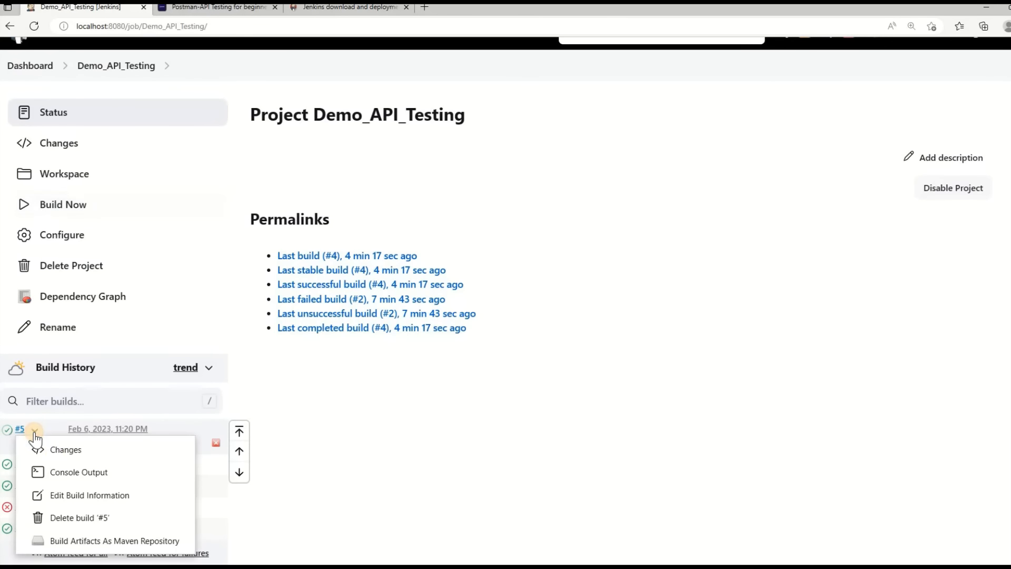
click(68, 472)
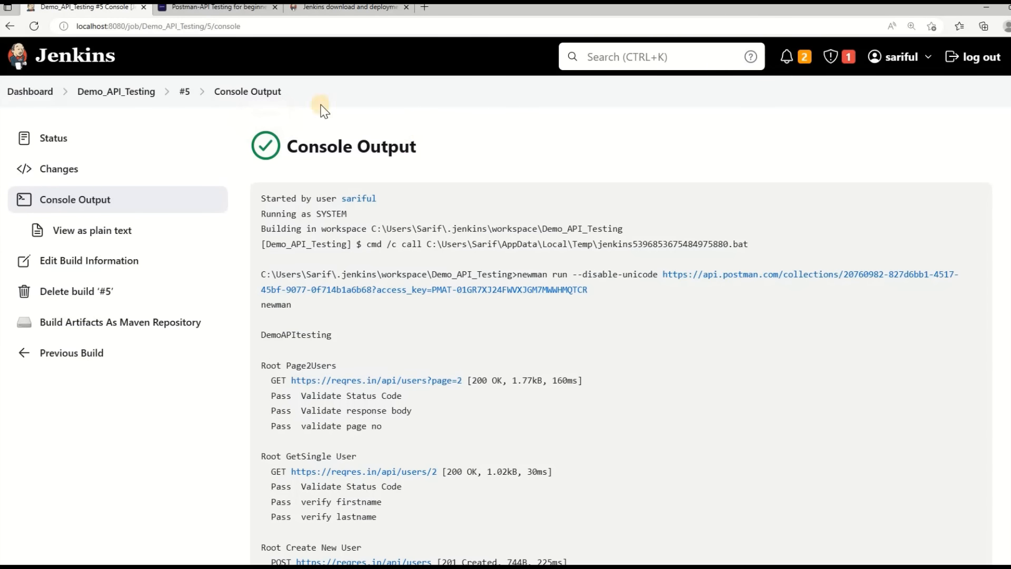
Step: Check the login, update and delete test results and the executed assertions in build #5's newman summary table
scroll(484, 378, down, 5)
scroll(475, 383, down, 10)
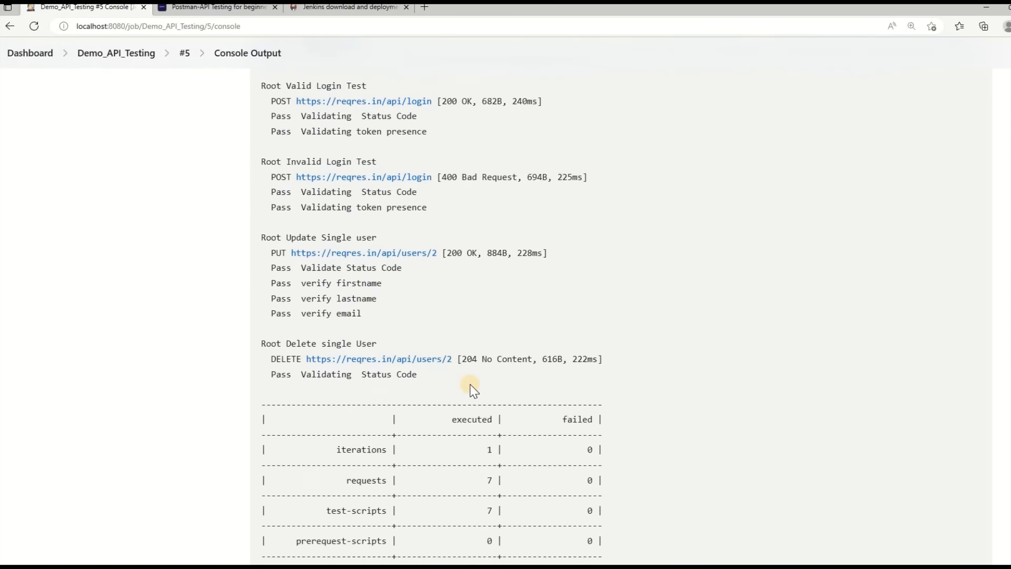
scroll(522, 408, up, 5)
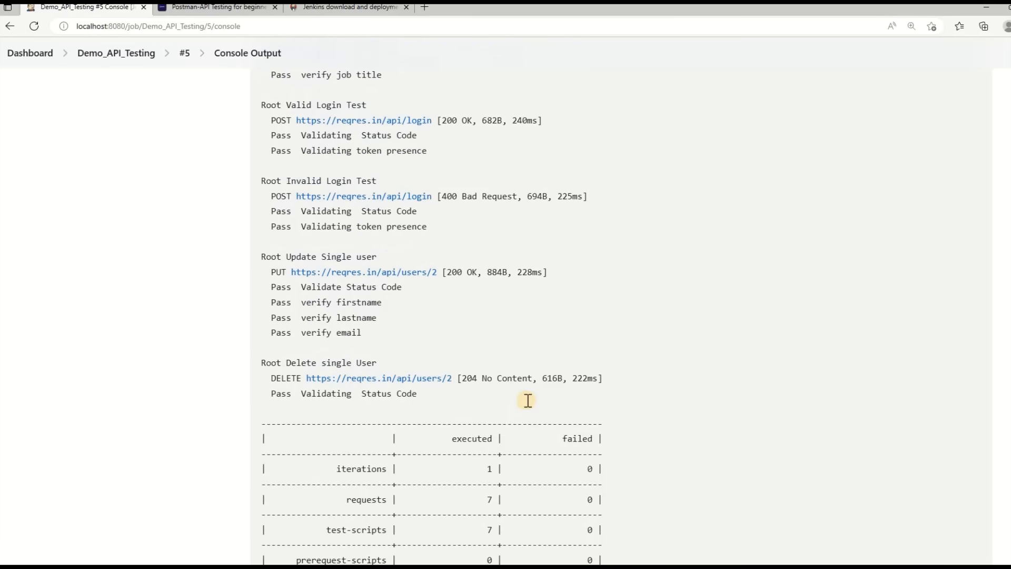
scroll(526, 402, down, 5)
scroll(527, 397, up, 2)
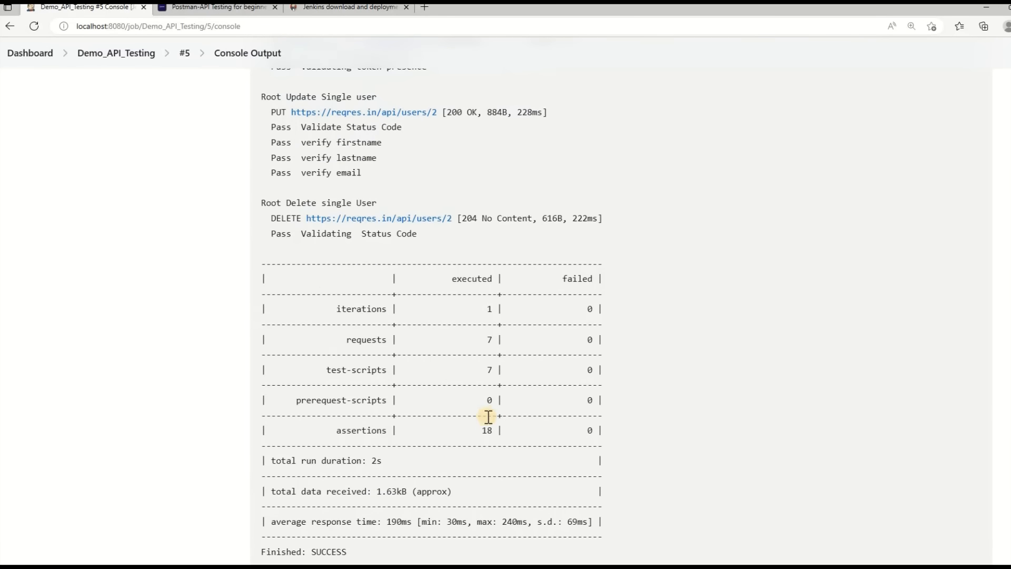
drag(473, 430, 496, 430)
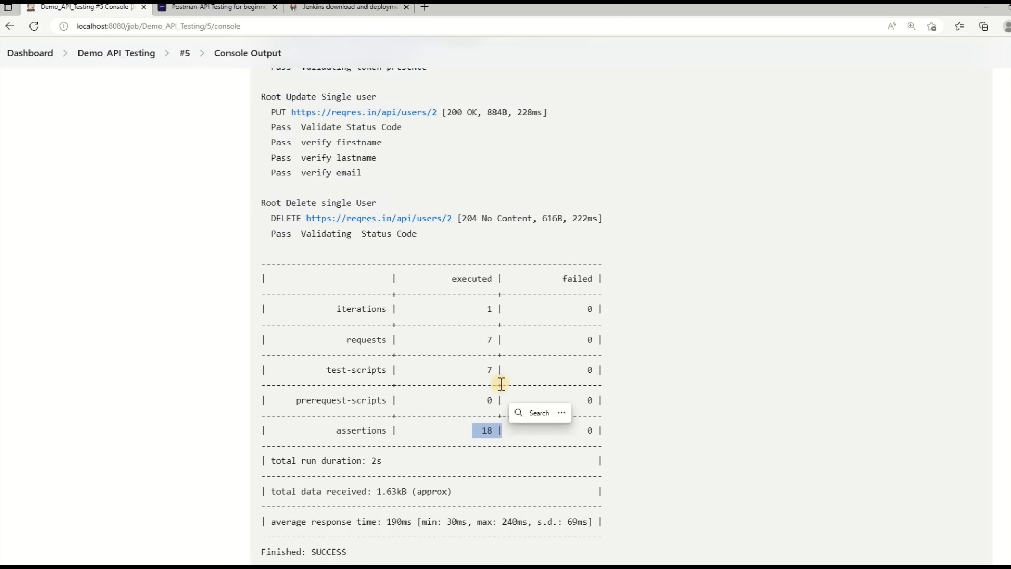
scroll(508, 452, down, 2)
Step: Review the whole console output of build #5 again, comparing the newman command, each request's results and the final status
scroll(513, 437, up, 4)
scroll(515, 431, up, 15)
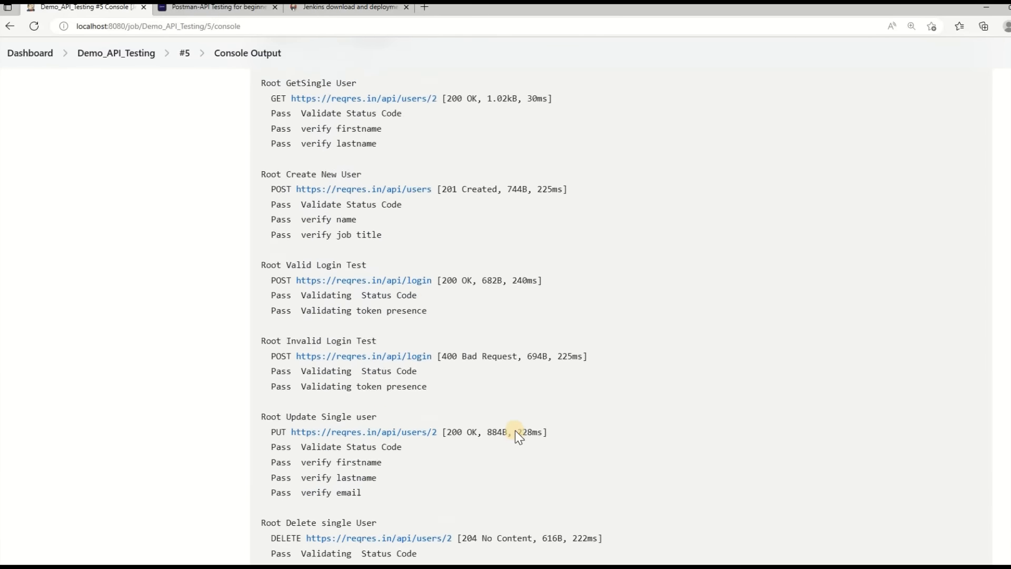
scroll(439, 348, down, 3)
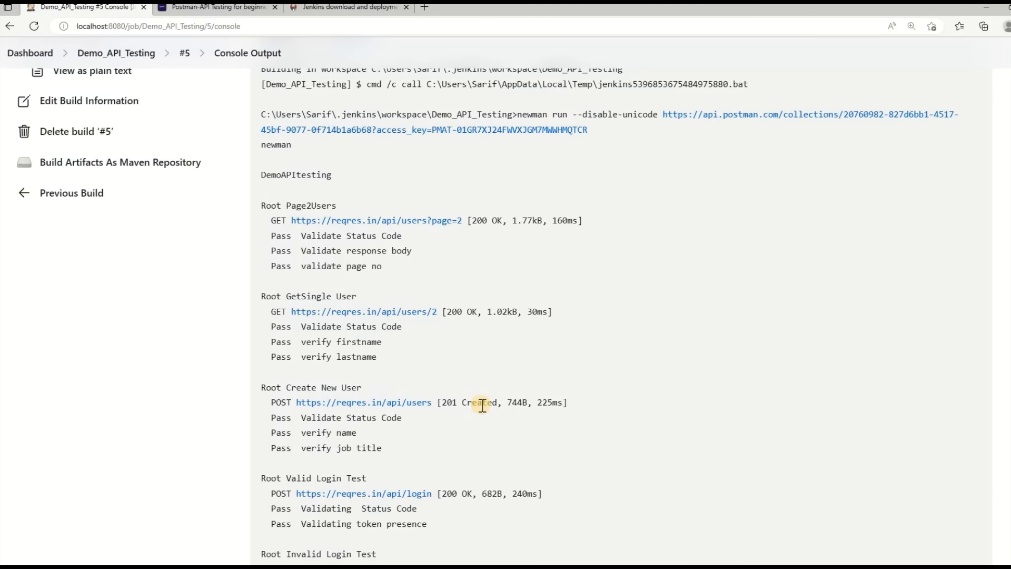
scroll(483, 405, down, 12)
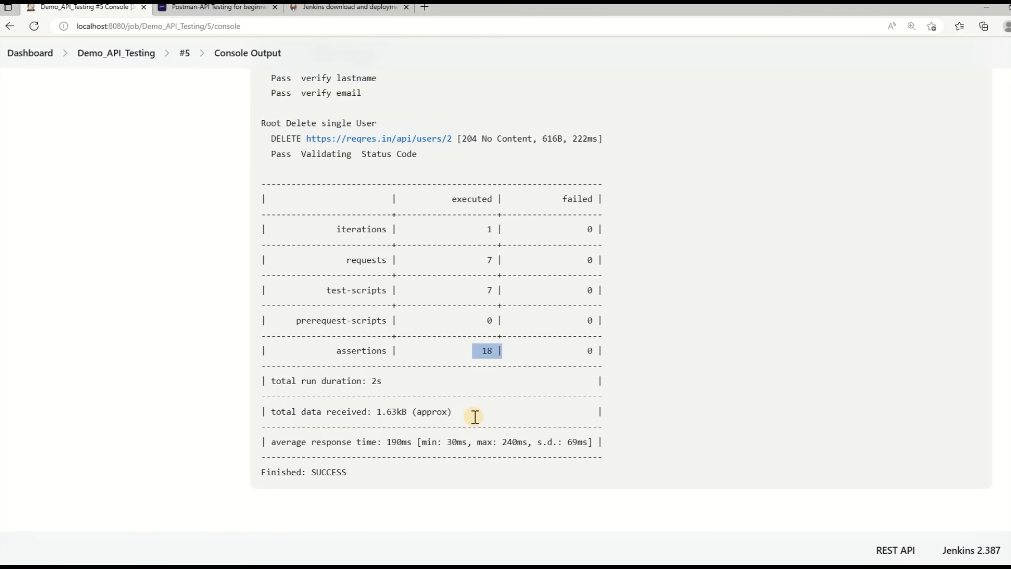
scroll(474, 417, up, 5)
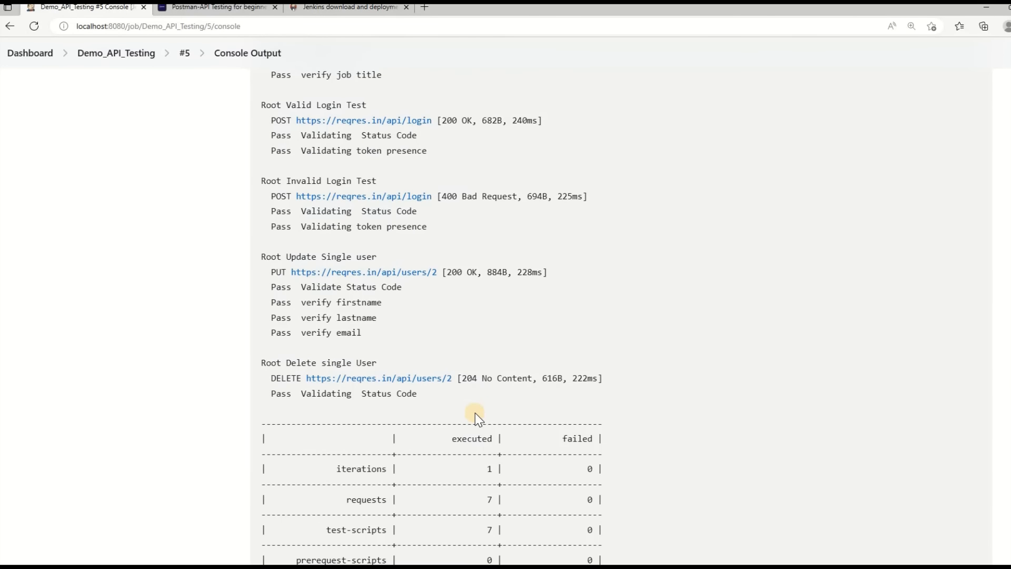
scroll(477, 416, up, 3)
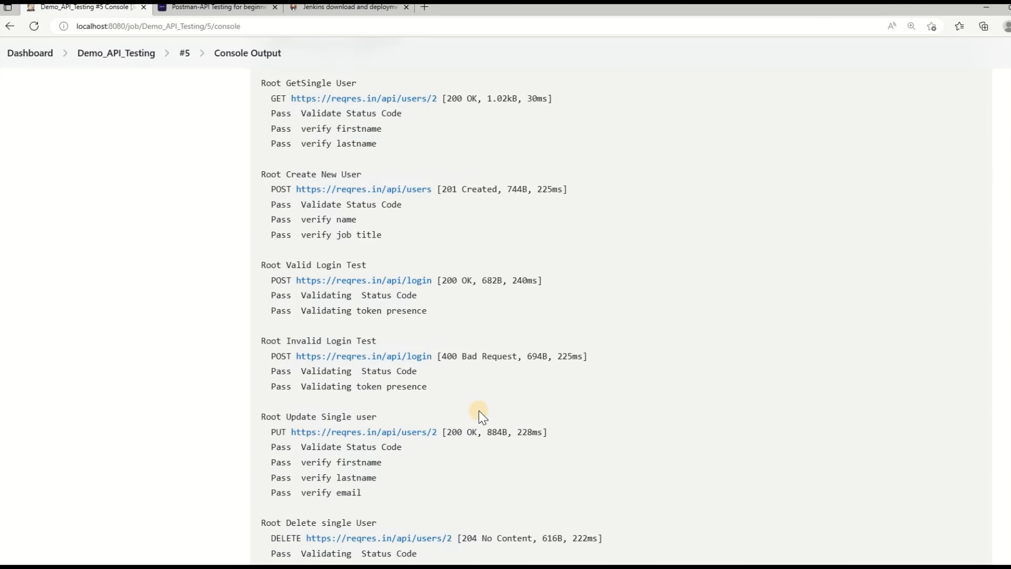
scroll(479, 410, up, 7)
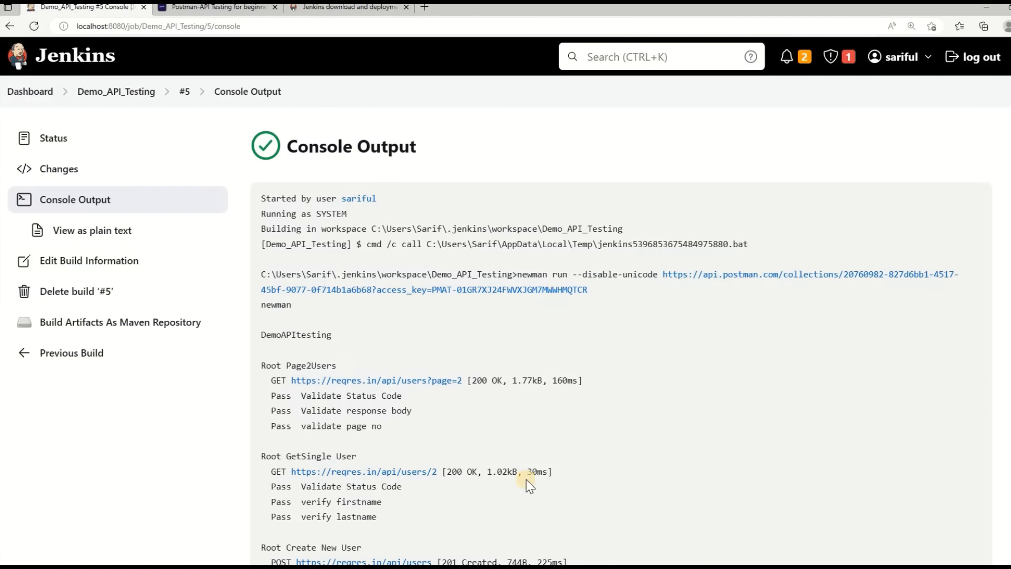
scroll(530, 482, down, 10)
scroll(413, 424, up, 5)
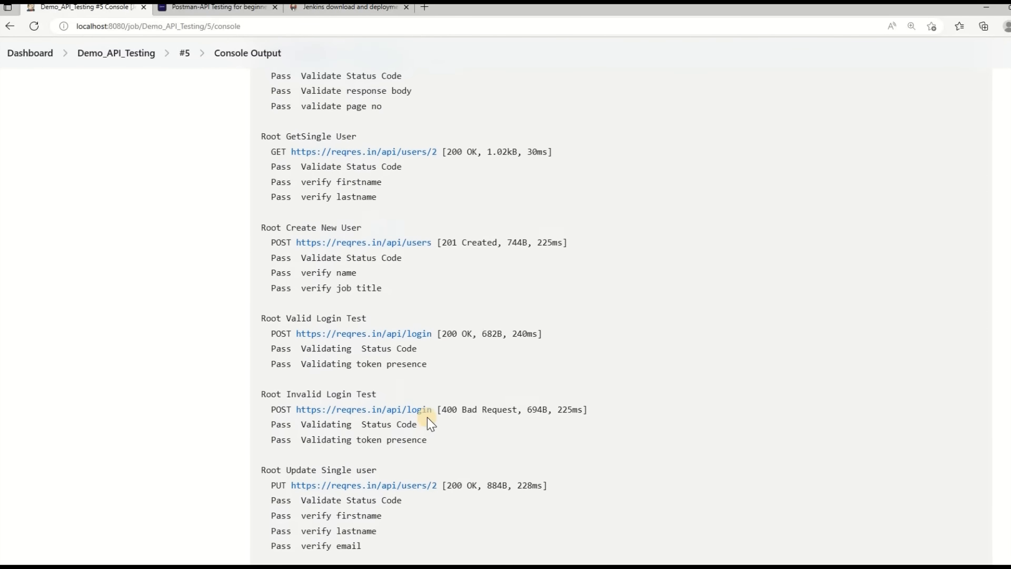
scroll(437, 440, up, 6)
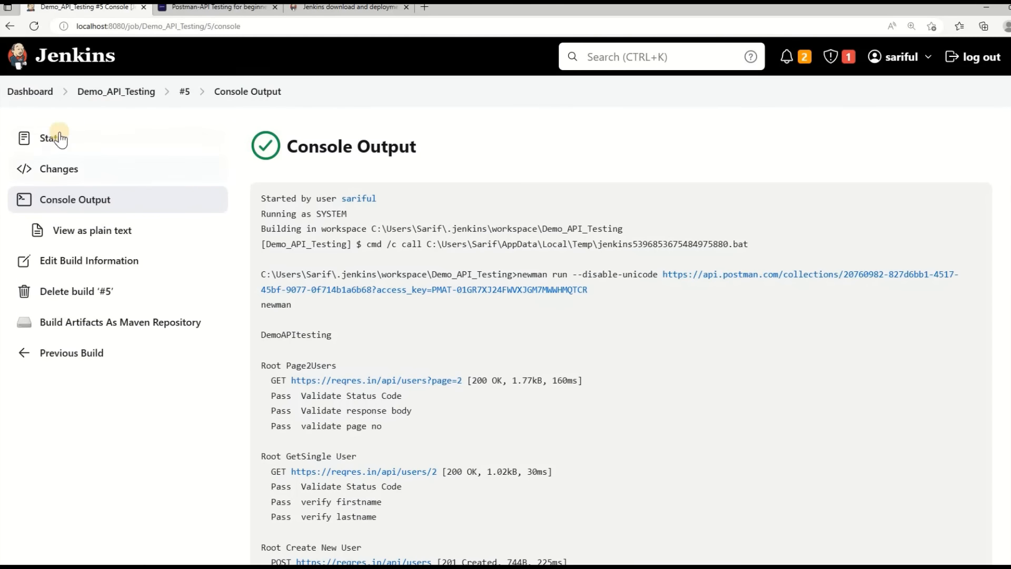
Step: Leave the build's console and go back through the Demo_API_Testing project to the Jenkins dashboard
click(104, 94)
click(31, 93)
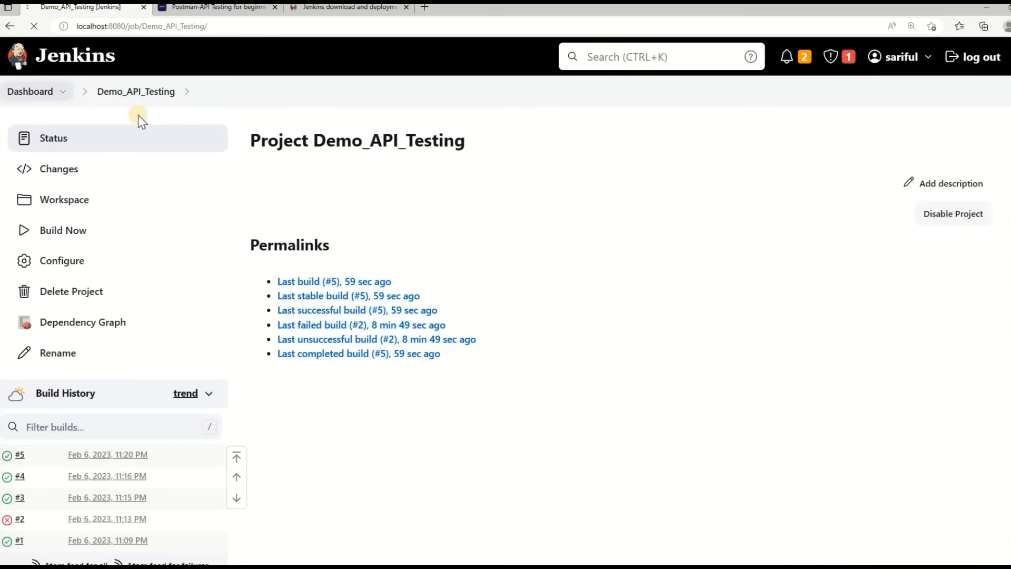